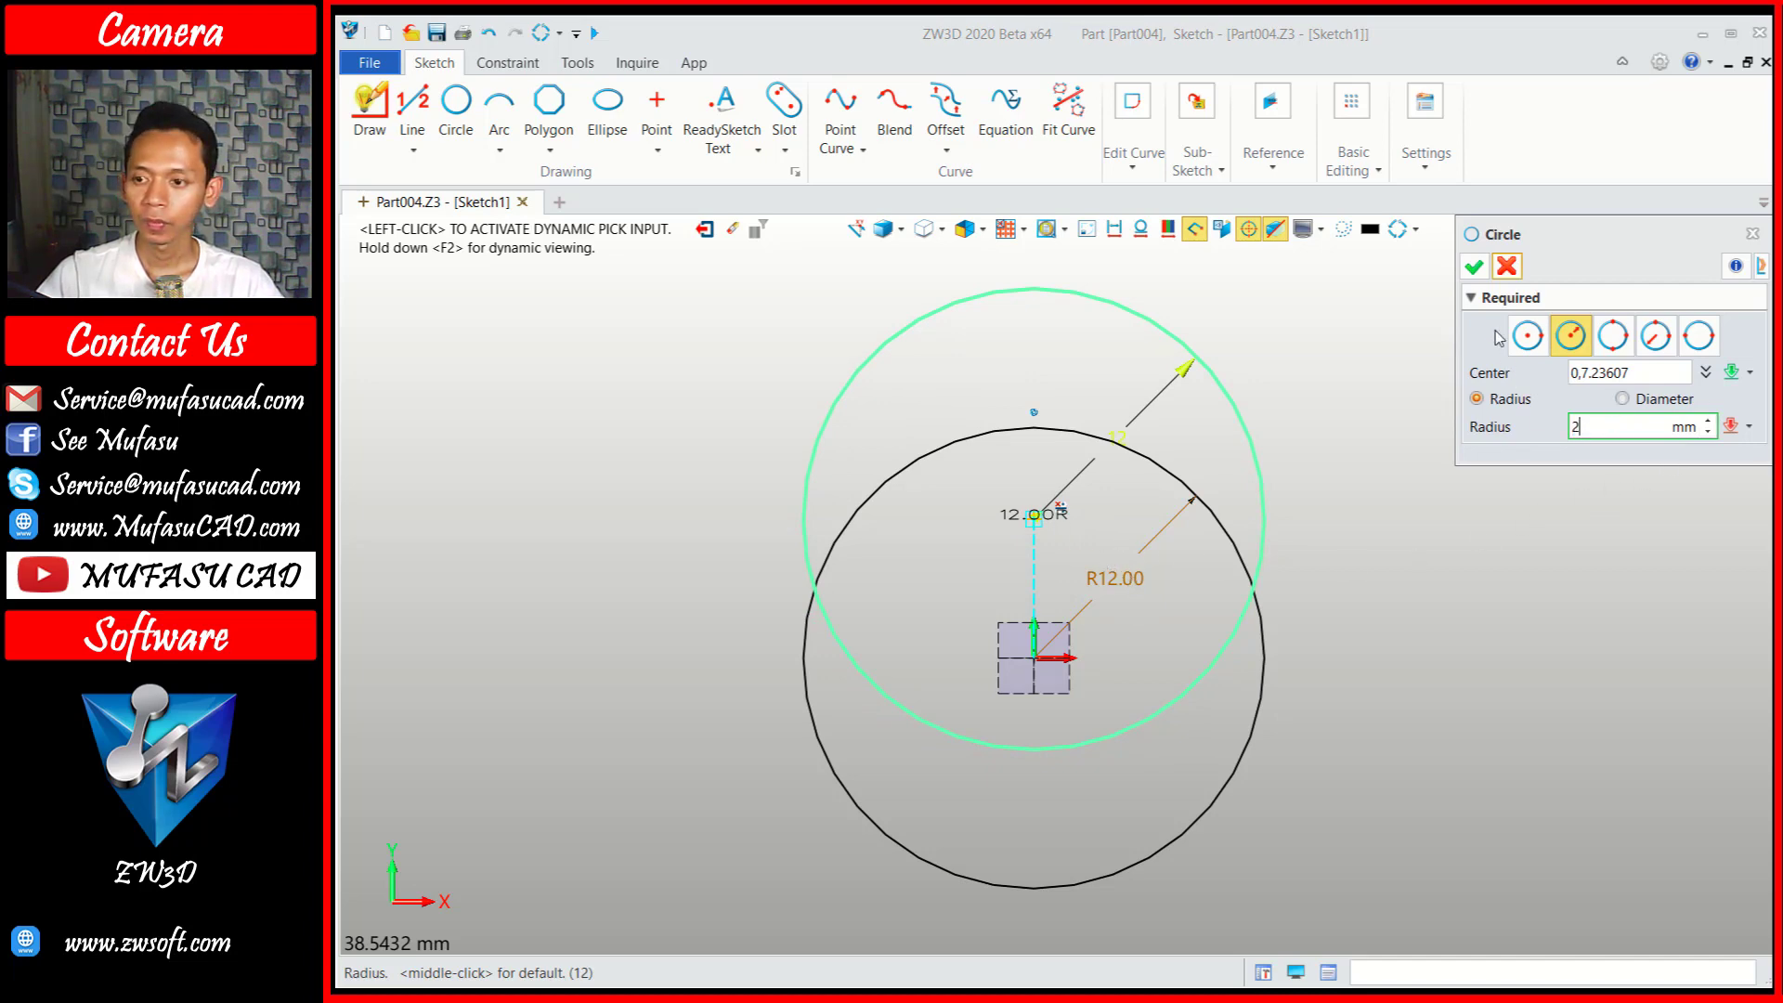
Finish the circle above the origin with a 2 mm radius and dimension its centre 8 mm vertically from the origin.
{"action": "left_click", "coordinate": [1473, 266]}
{"action": "scroll", "coordinate": [1049, 555], "scroll_direction": "up", "scroll_amount": 2}
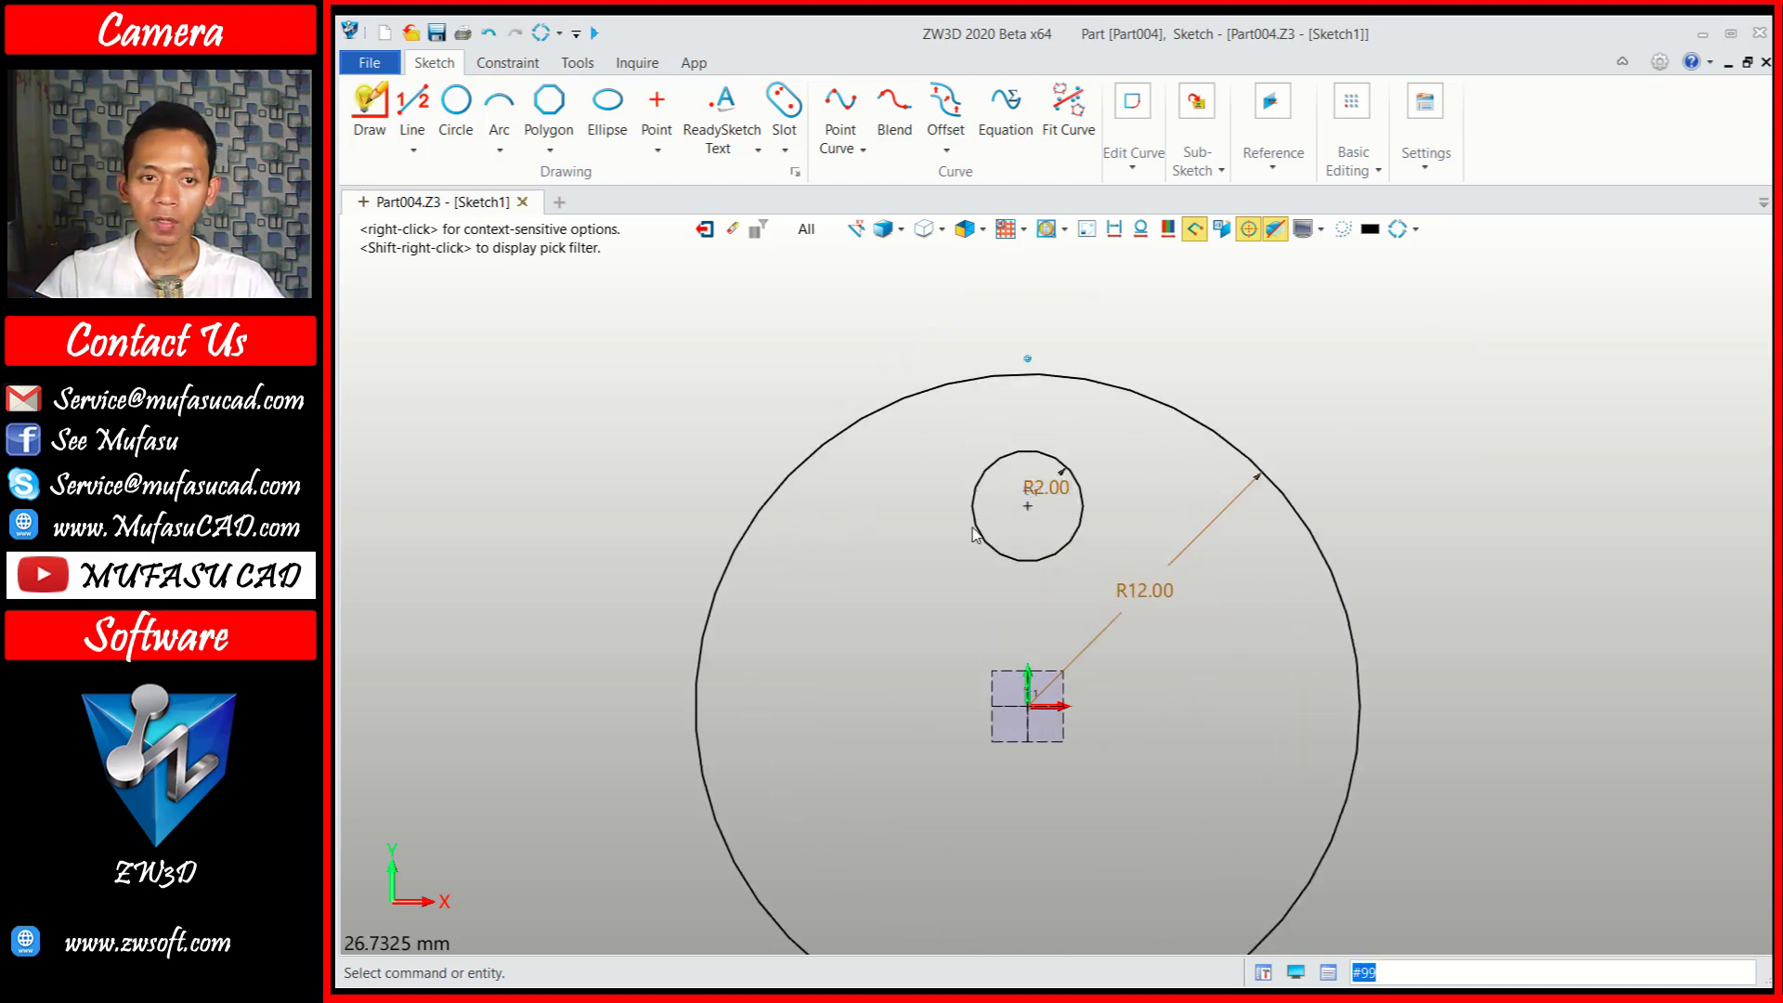
{"action": "left_click", "coordinate": [522, 65]}
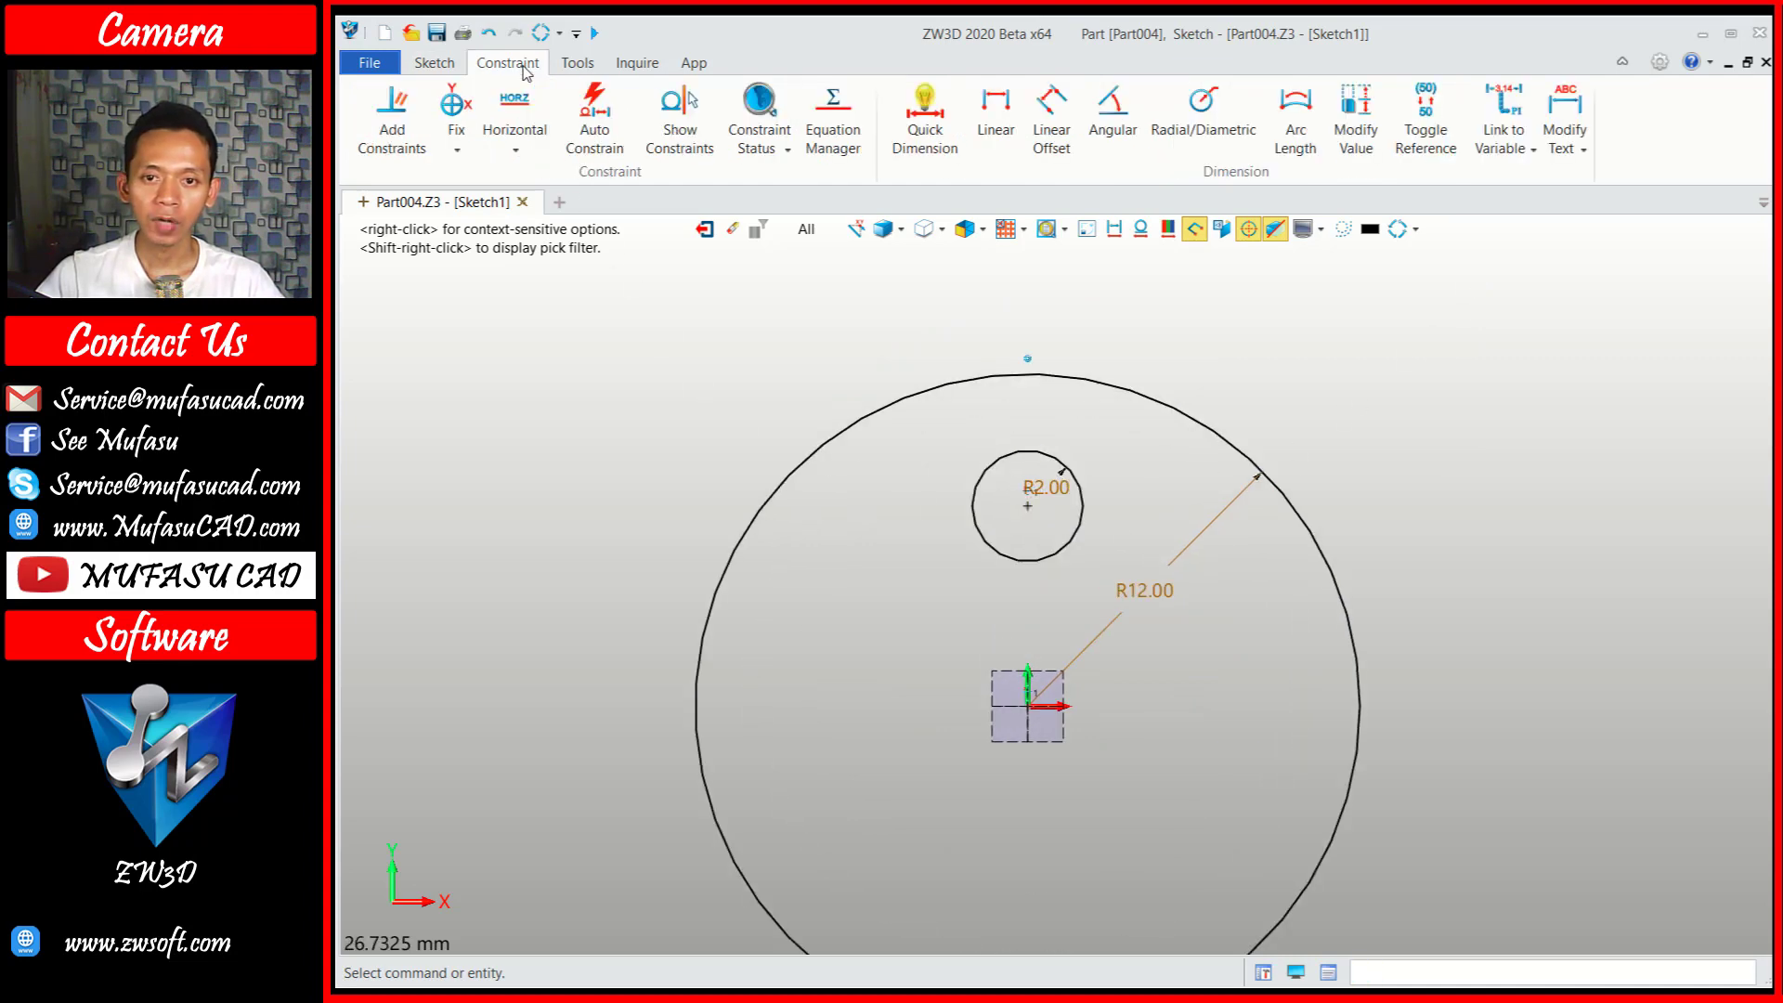
{"action": "left_click", "coordinate": [933, 116]}
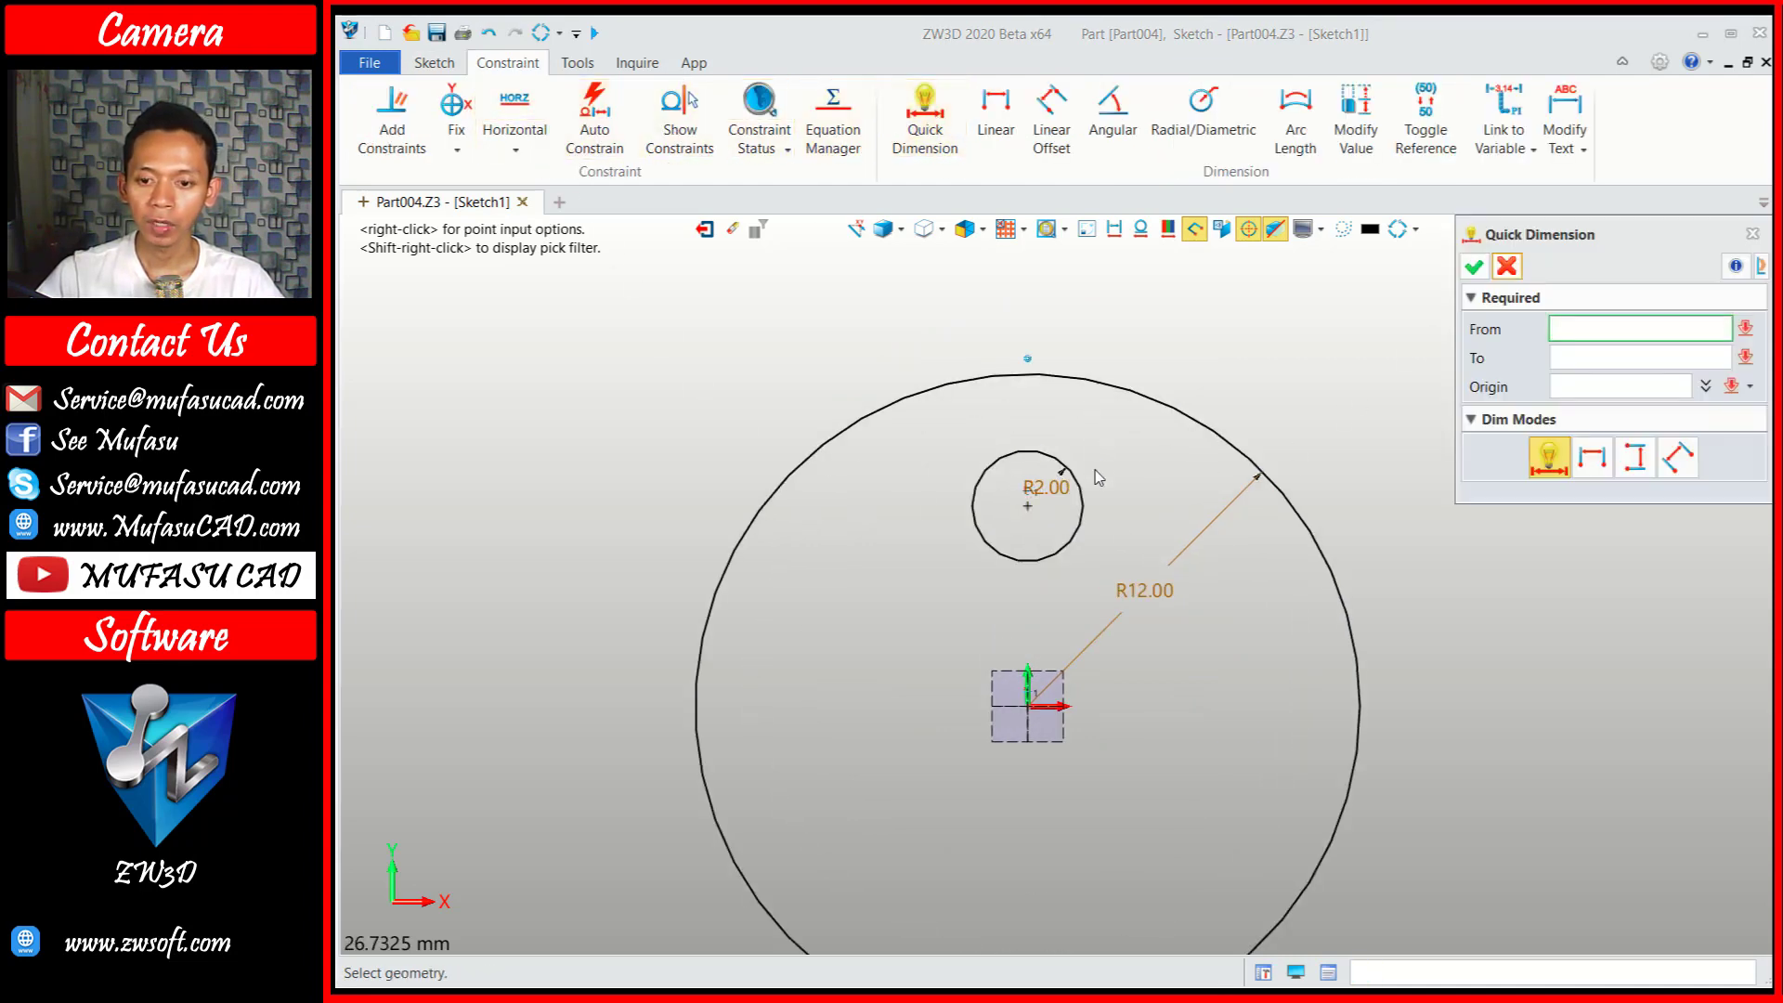
{"action": "left_click", "coordinate": [1028, 706]}
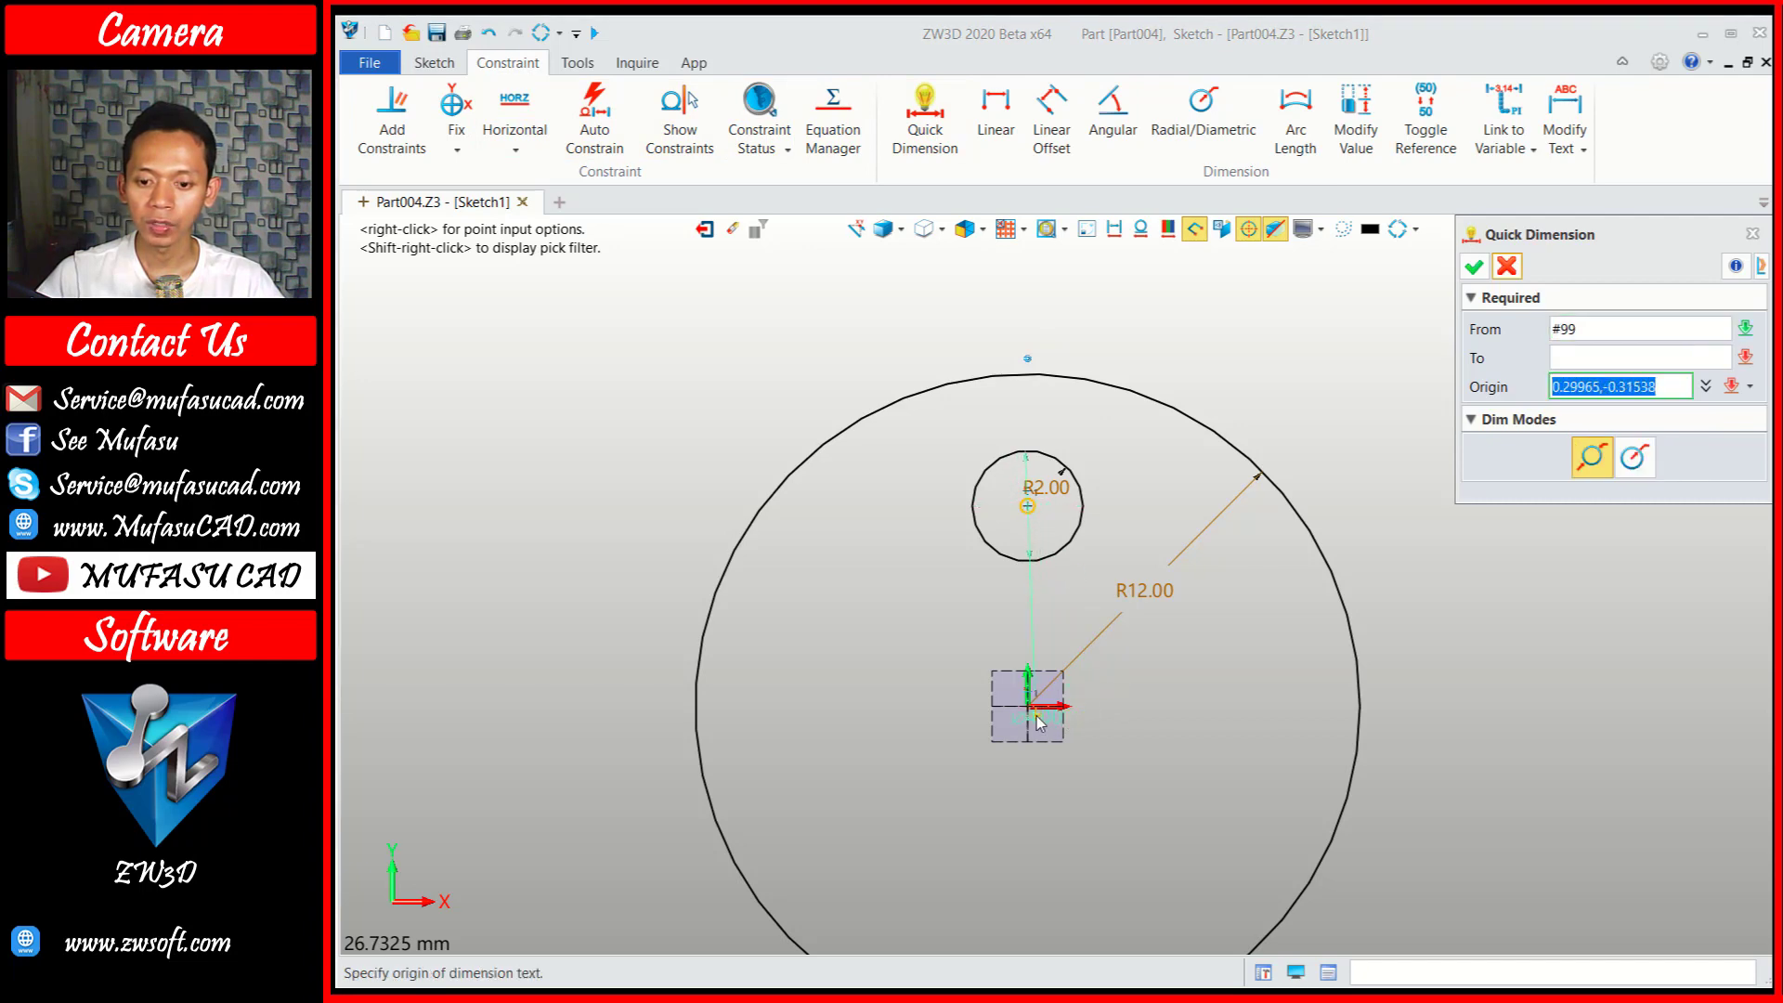
{"action": "left_click", "coordinate": [1203, 606]}
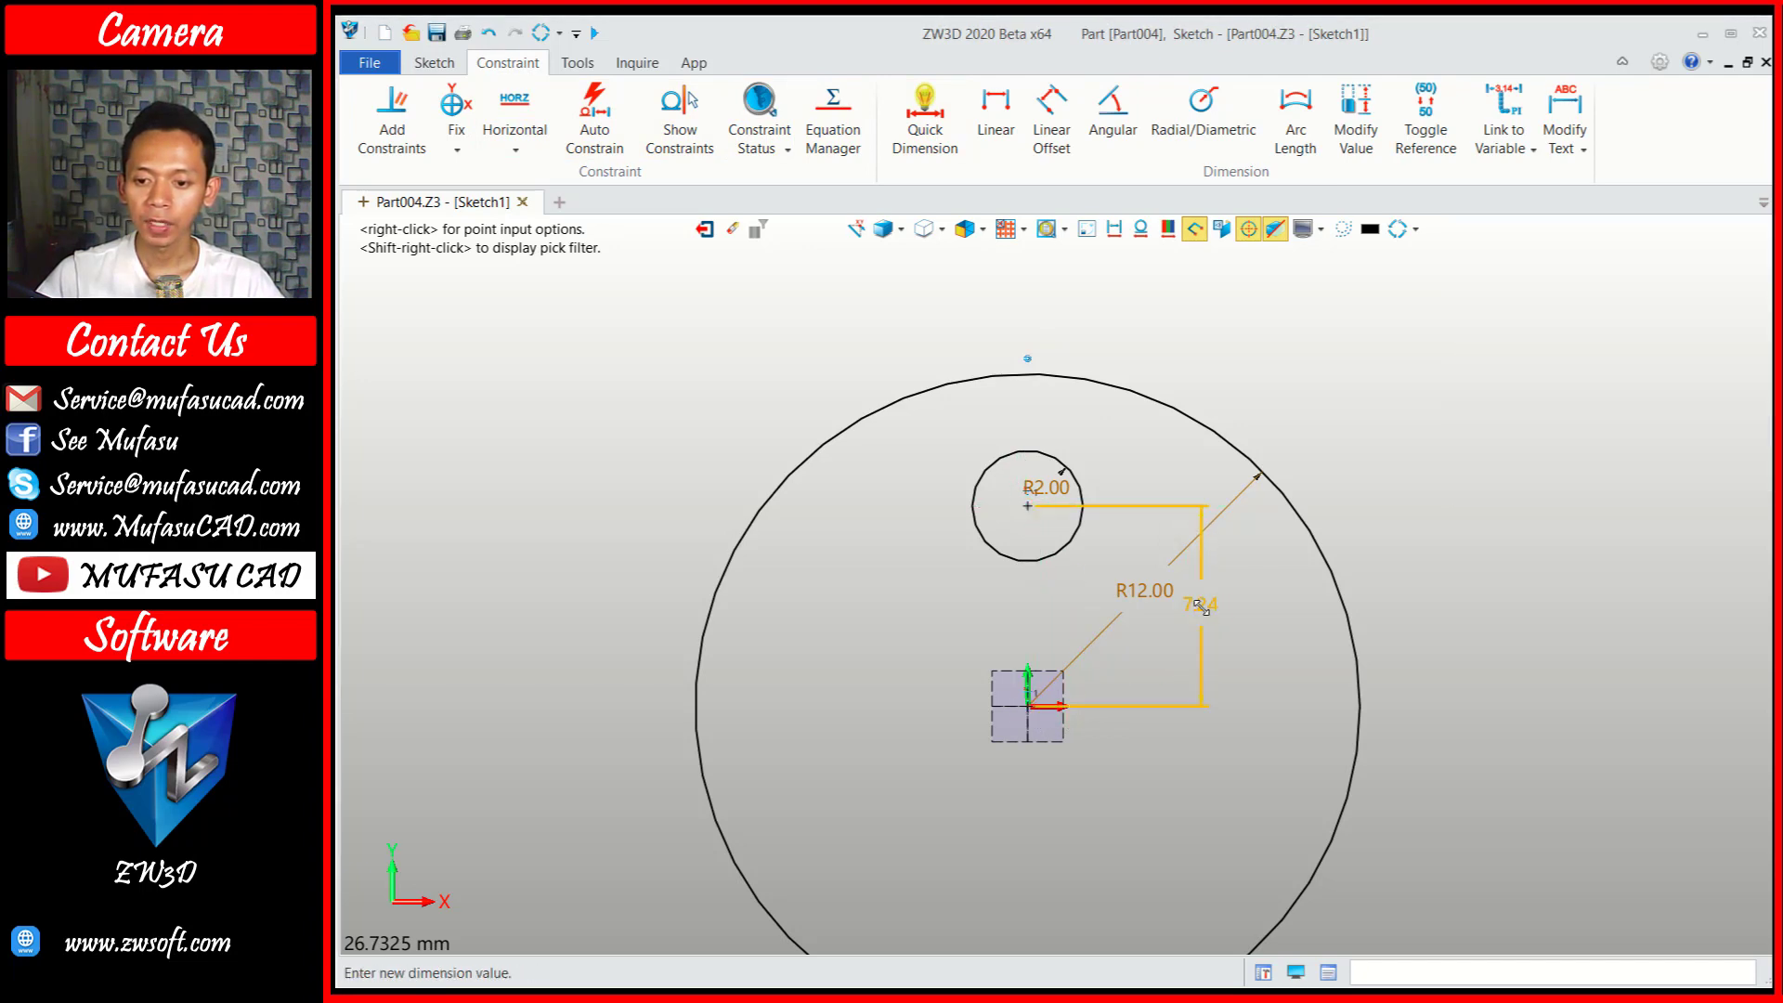
{"action": "type", "text": "8"}
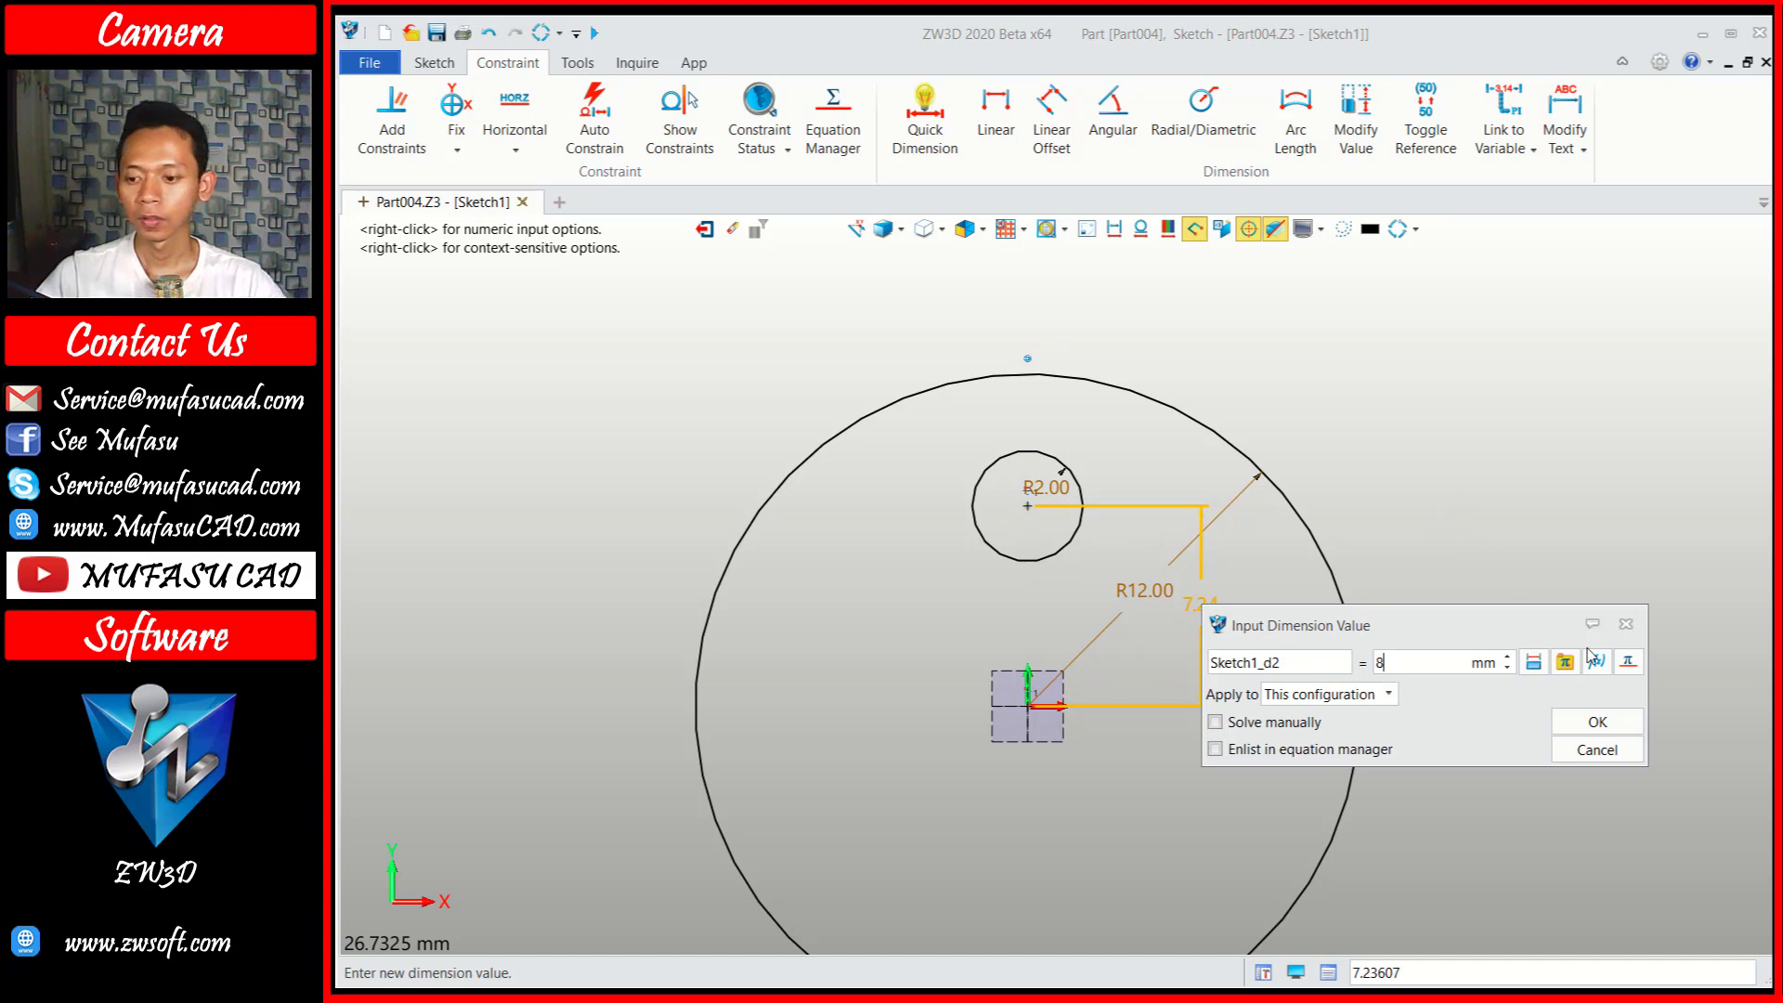
{"action": "left_click", "coordinate": [1597, 721]}
{"action": "scroll", "coordinate": [1233, 585], "scroll_direction": "down", "scroll_amount": 2}
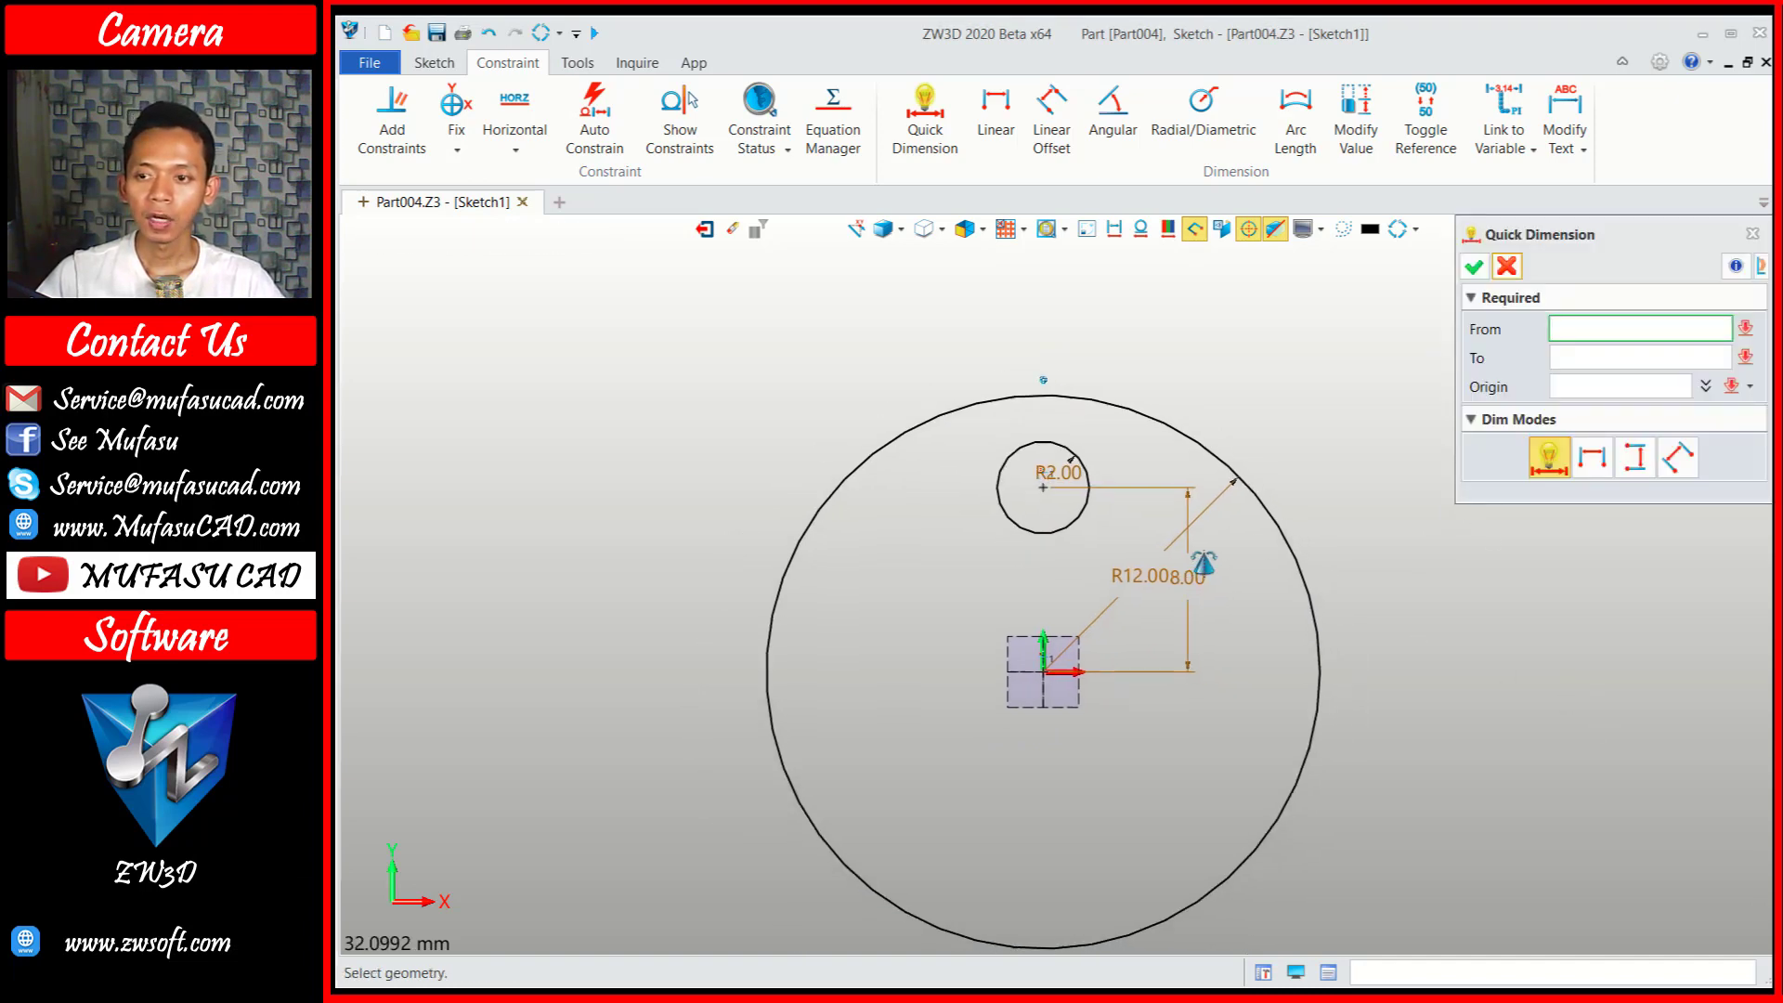
{"action": "left_click", "coordinate": [1475, 267]}
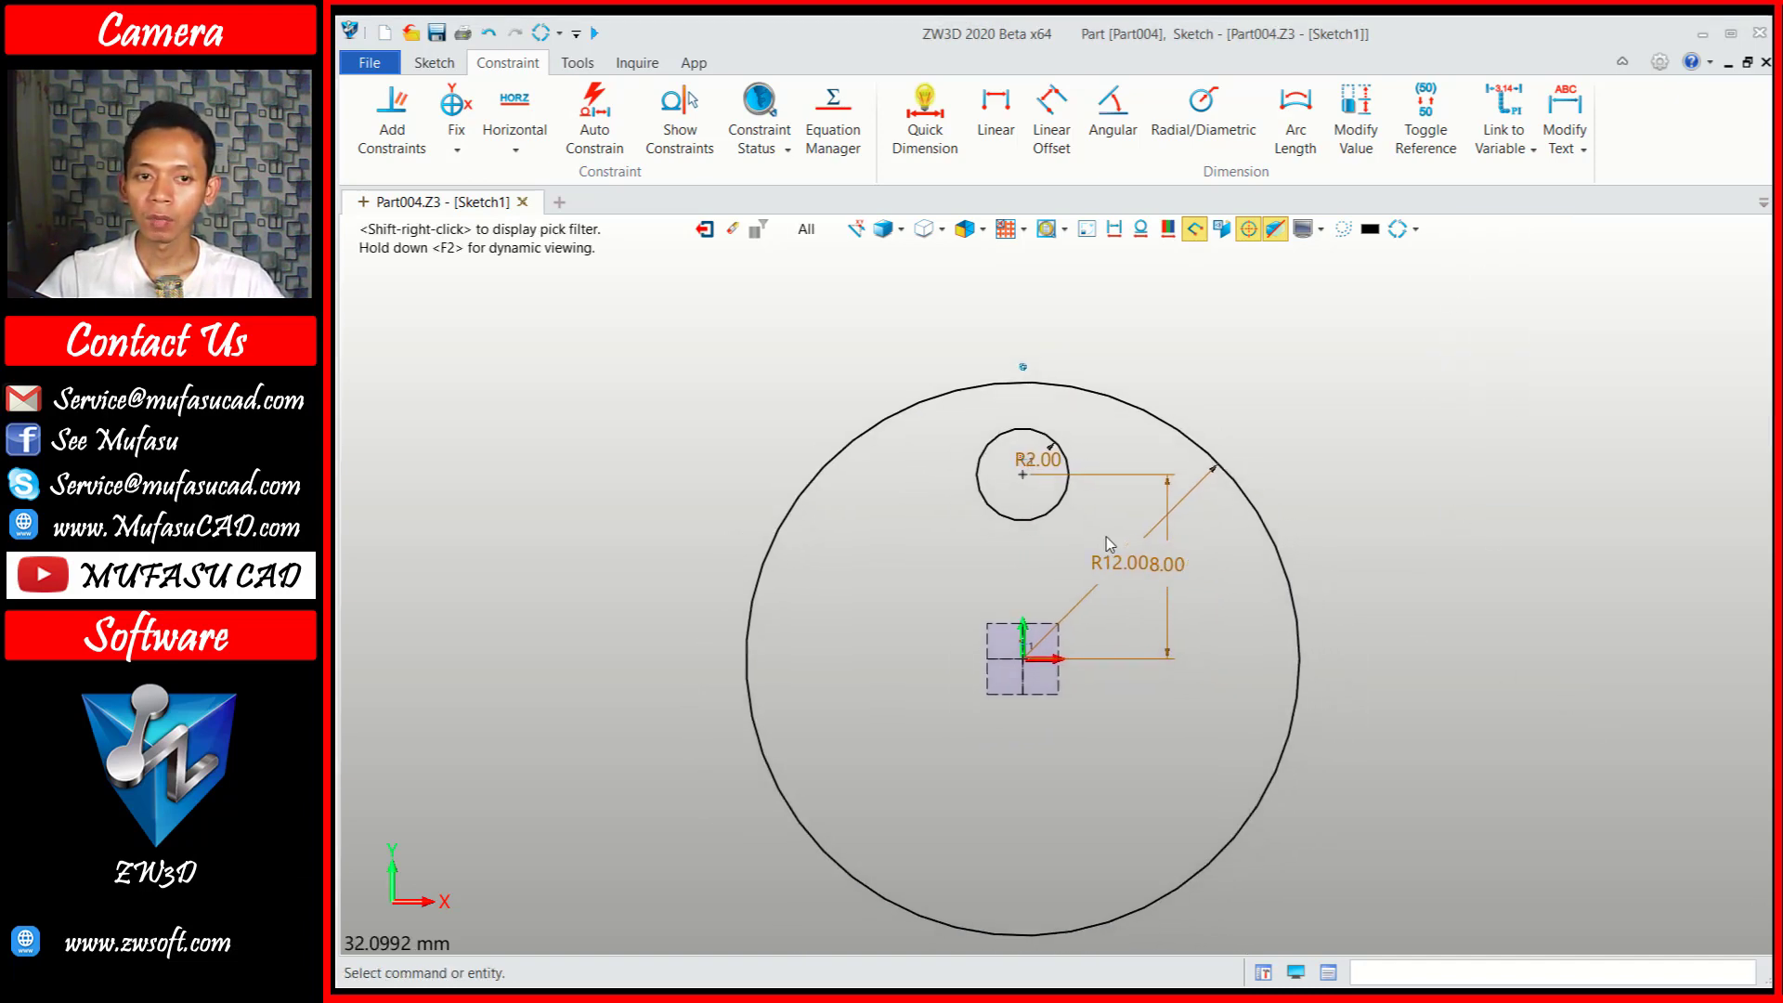
Create a circular pattern of the small circle about the origin with 4 instances over a 360-degree span.
{"action": "left_click", "coordinate": [433, 62]}
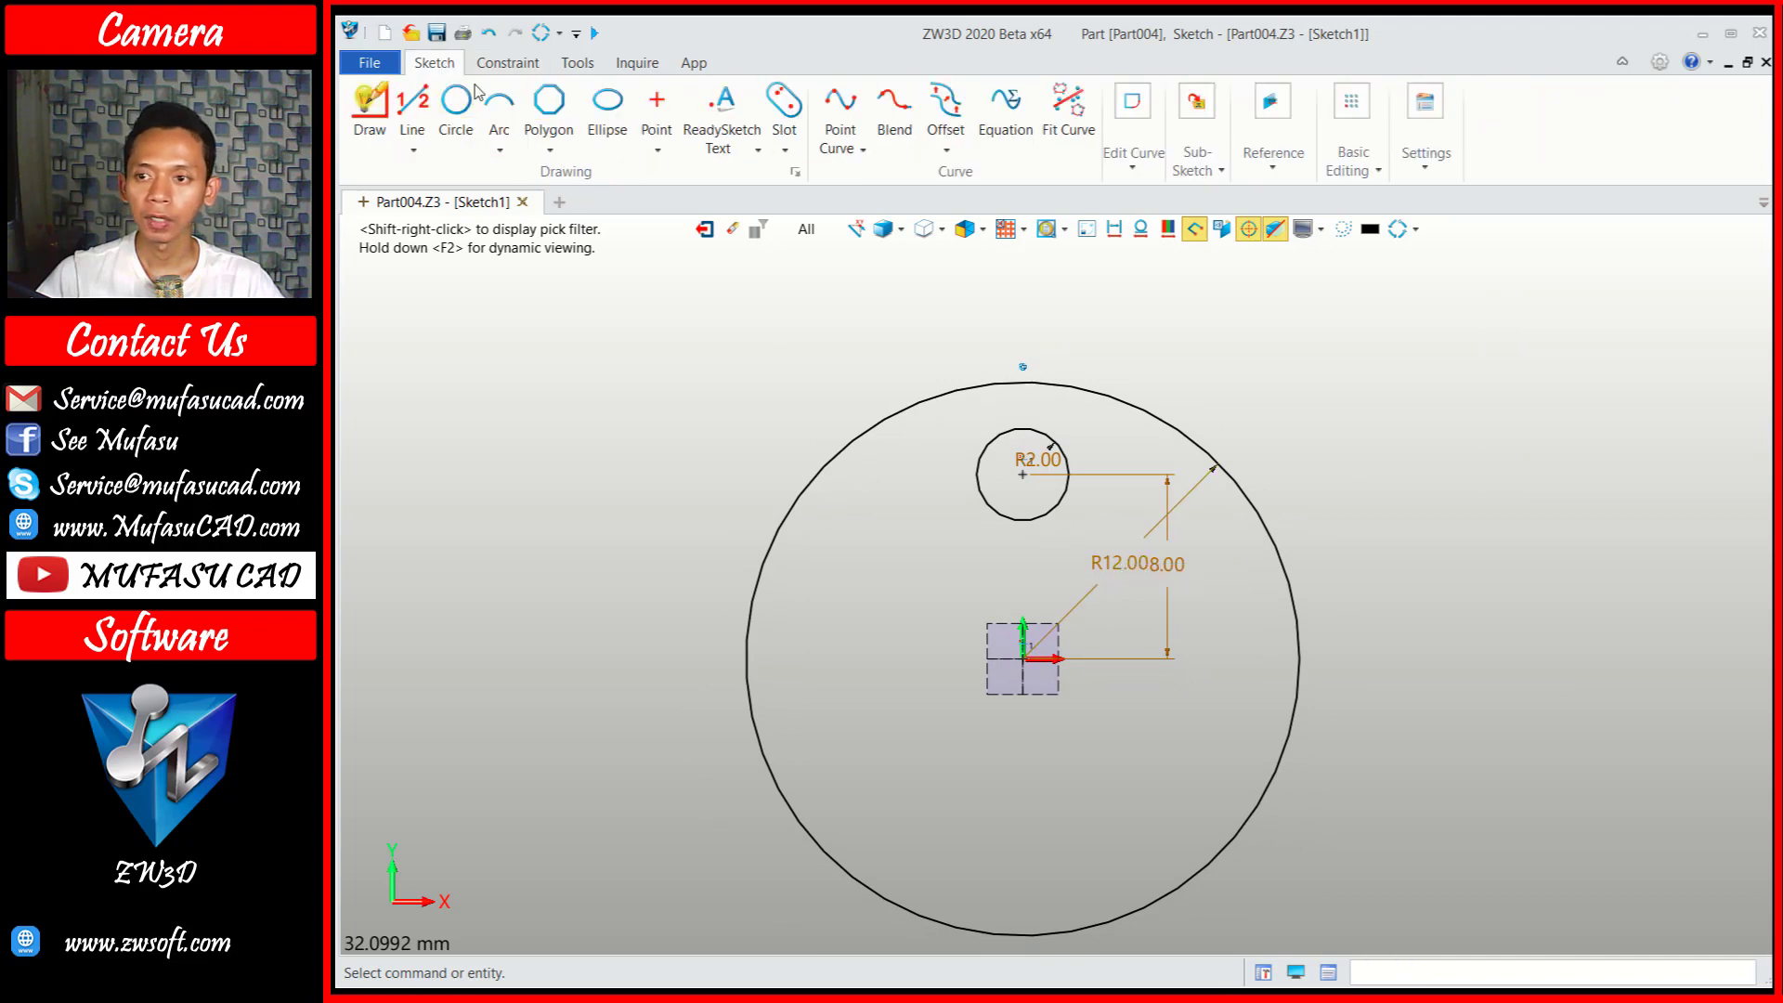
{"action": "left_click", "coordinate": [1352, 153]}
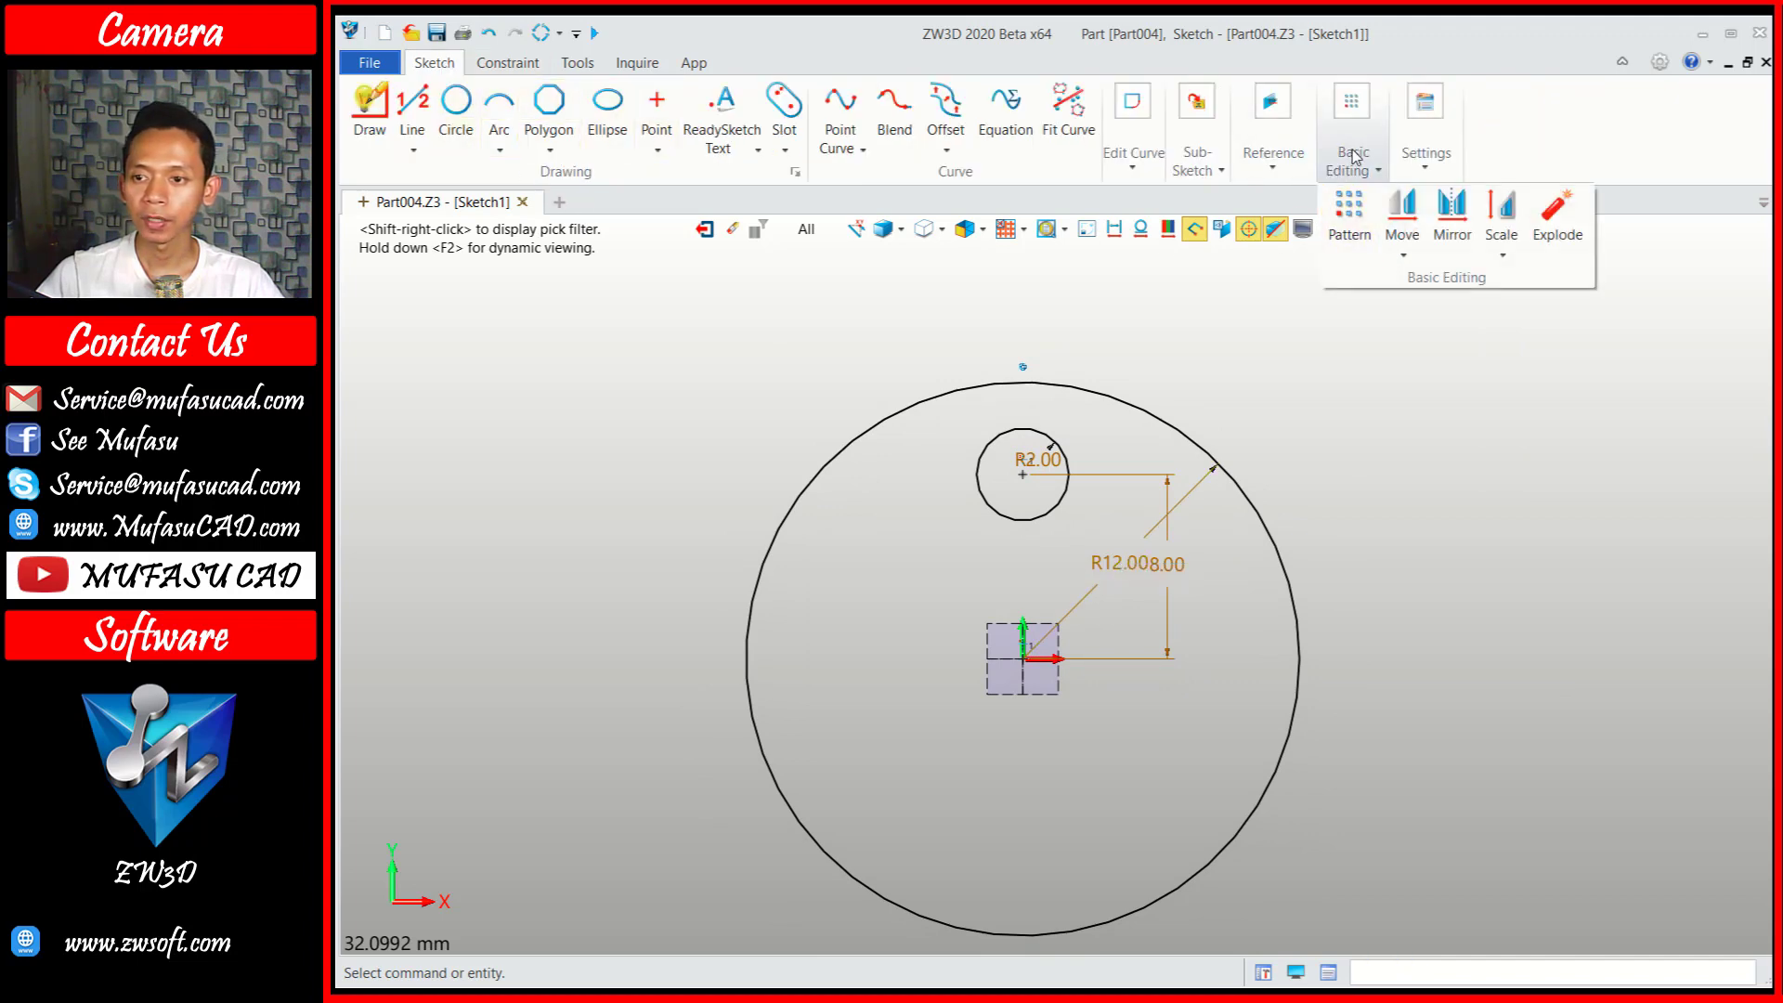
{"action": "left_click", "coordinate": [1359, 228]}
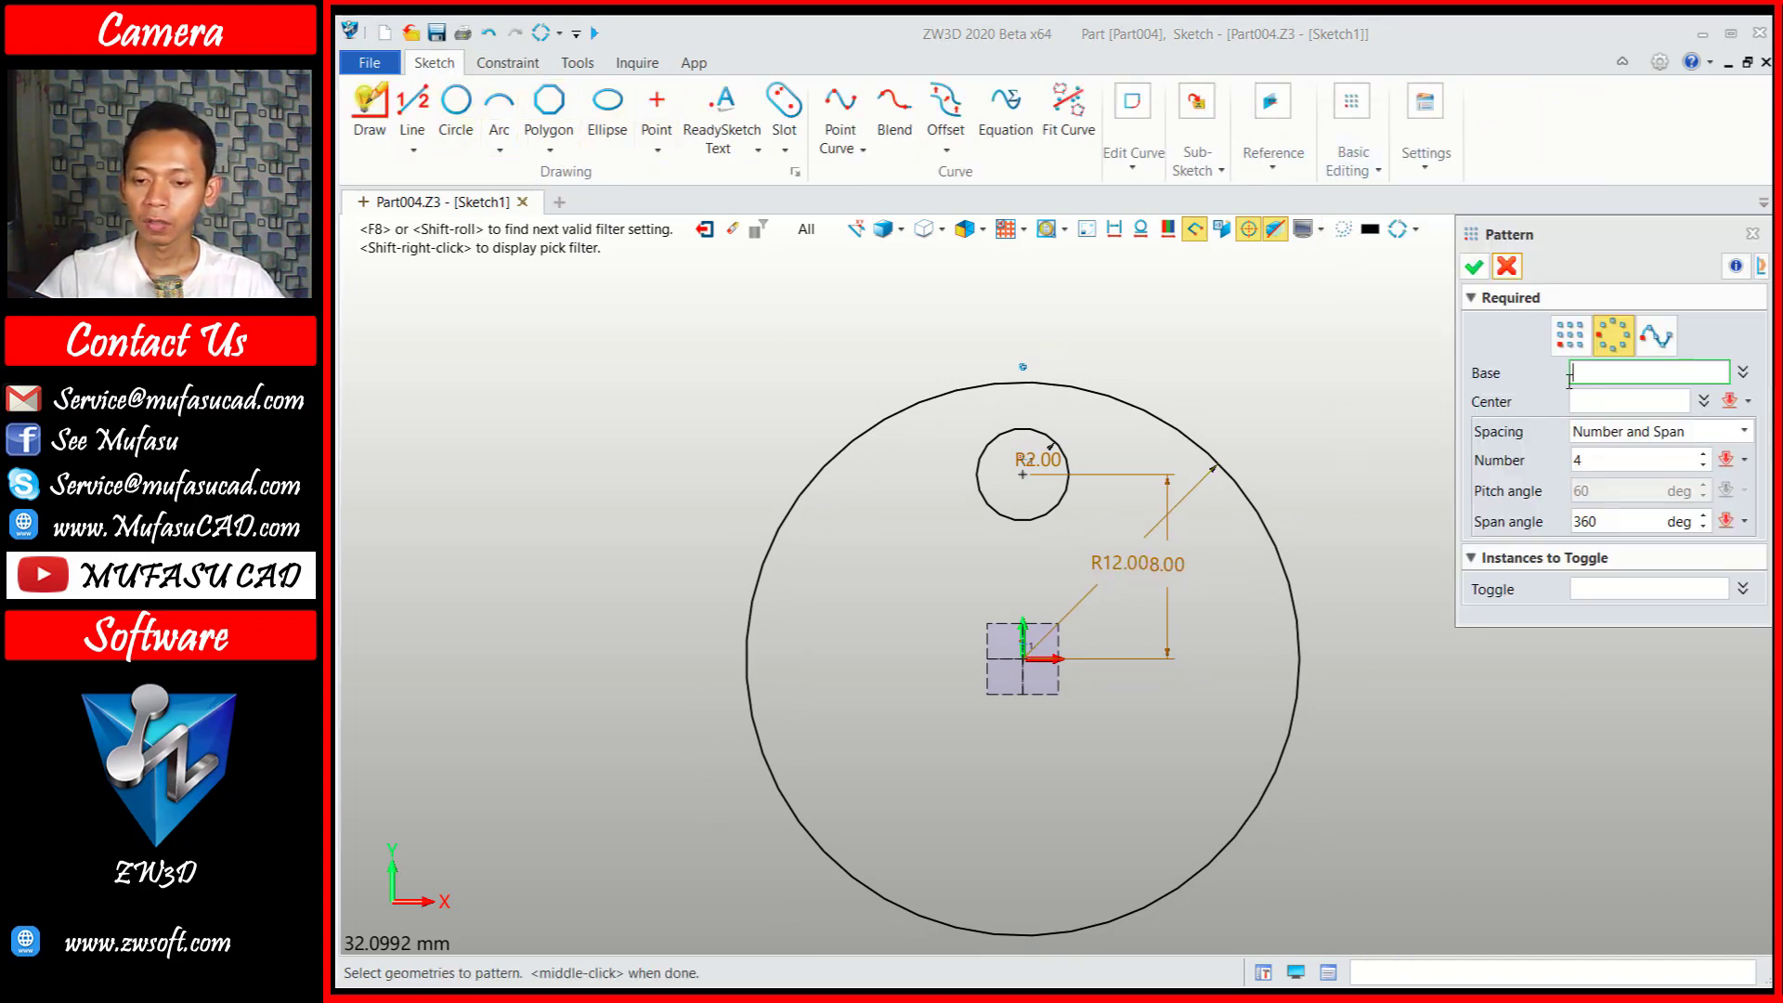
{"action": "left_click", "coordinate": [1049, 516]}
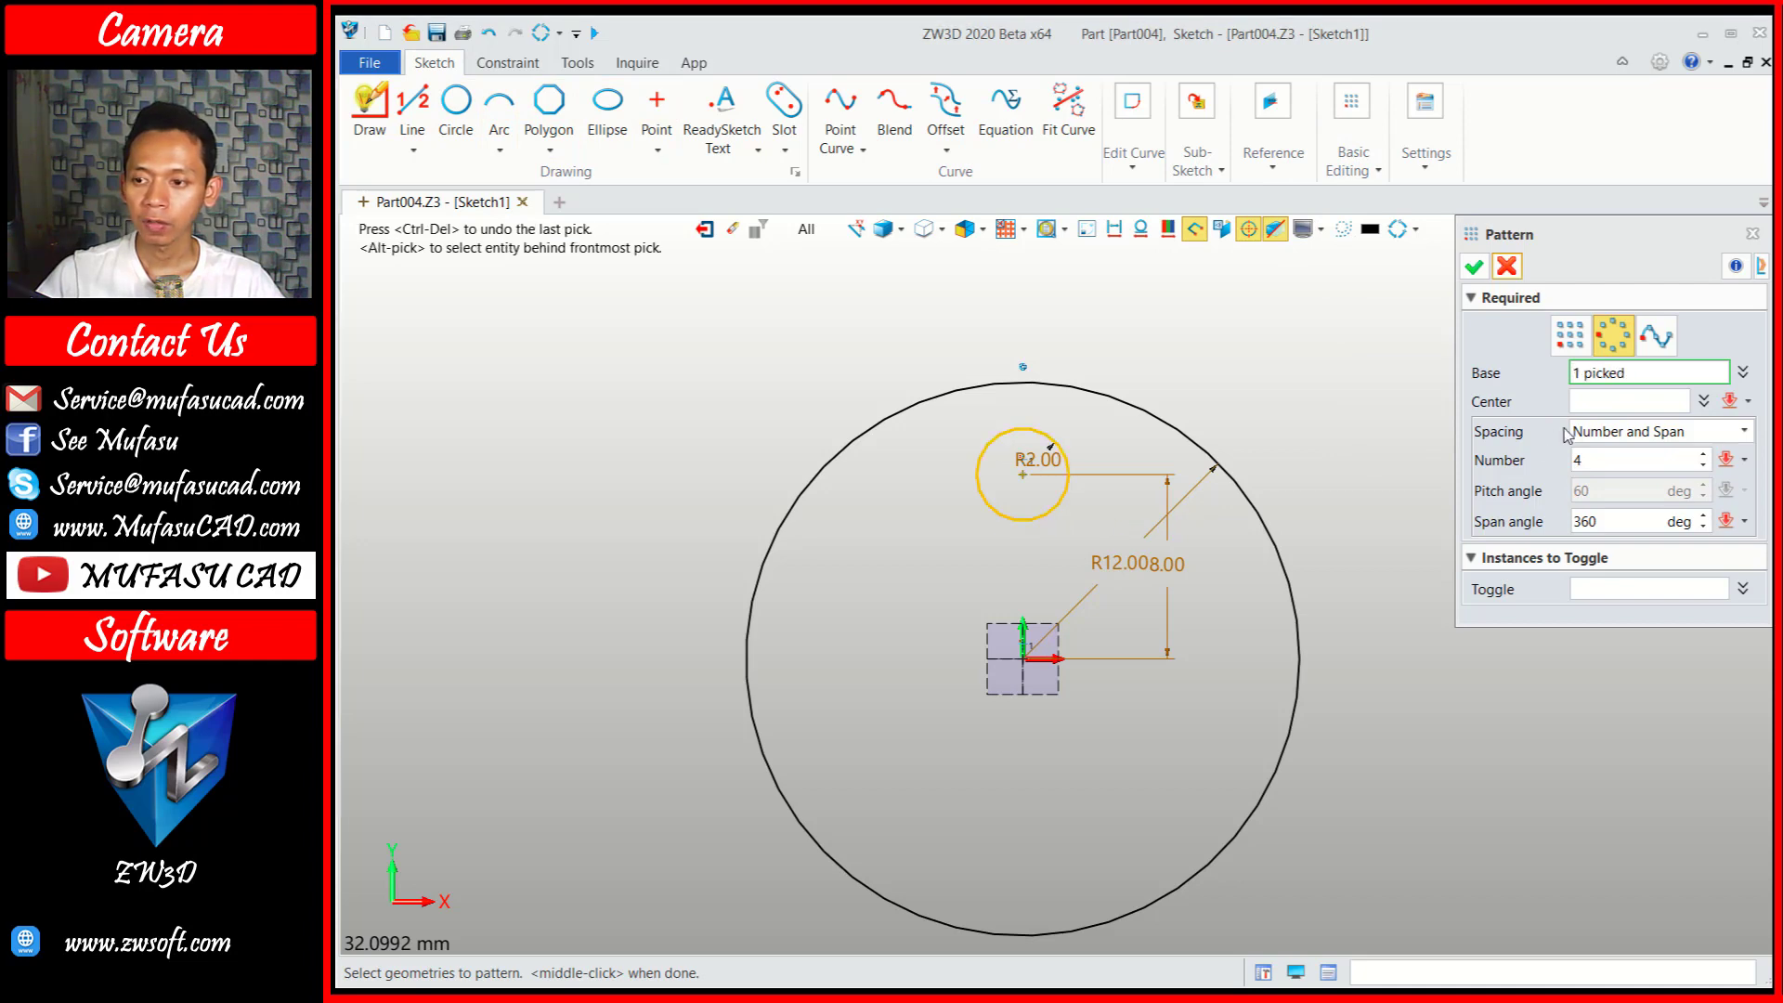
{"action": "left_click", "coordinate": [1615, 341]}
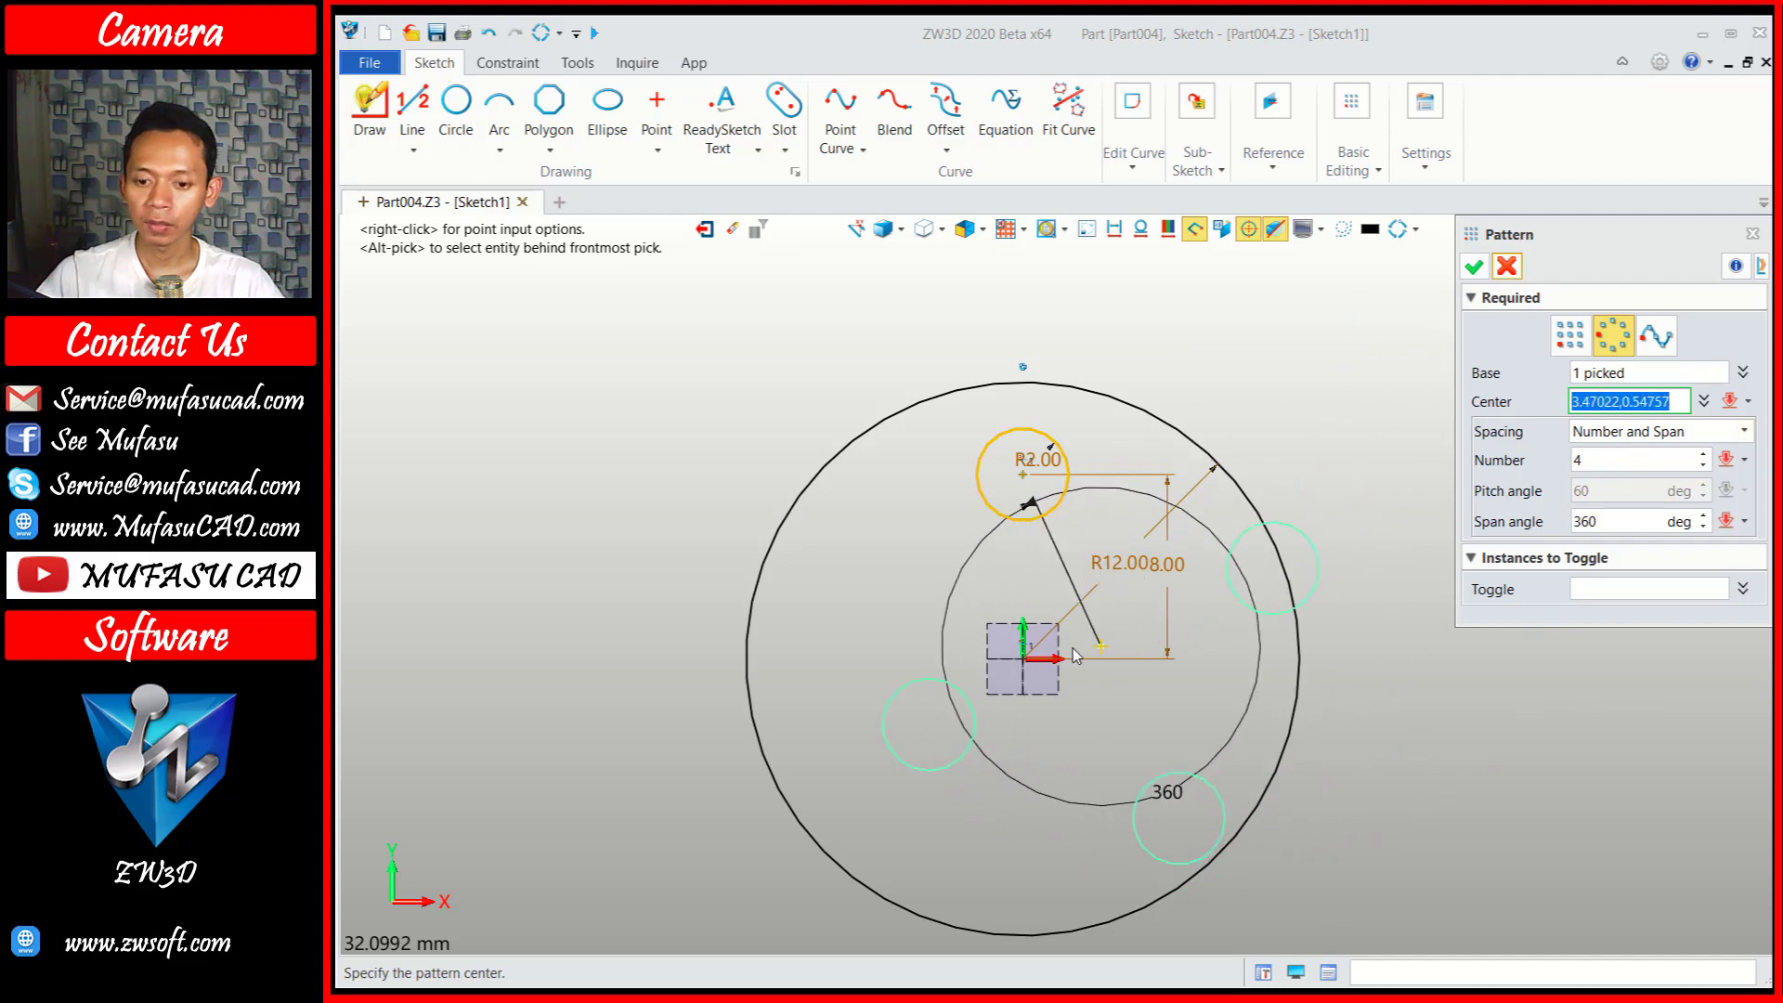
{"action": "left_click", "coordinate": [1023, 660]}
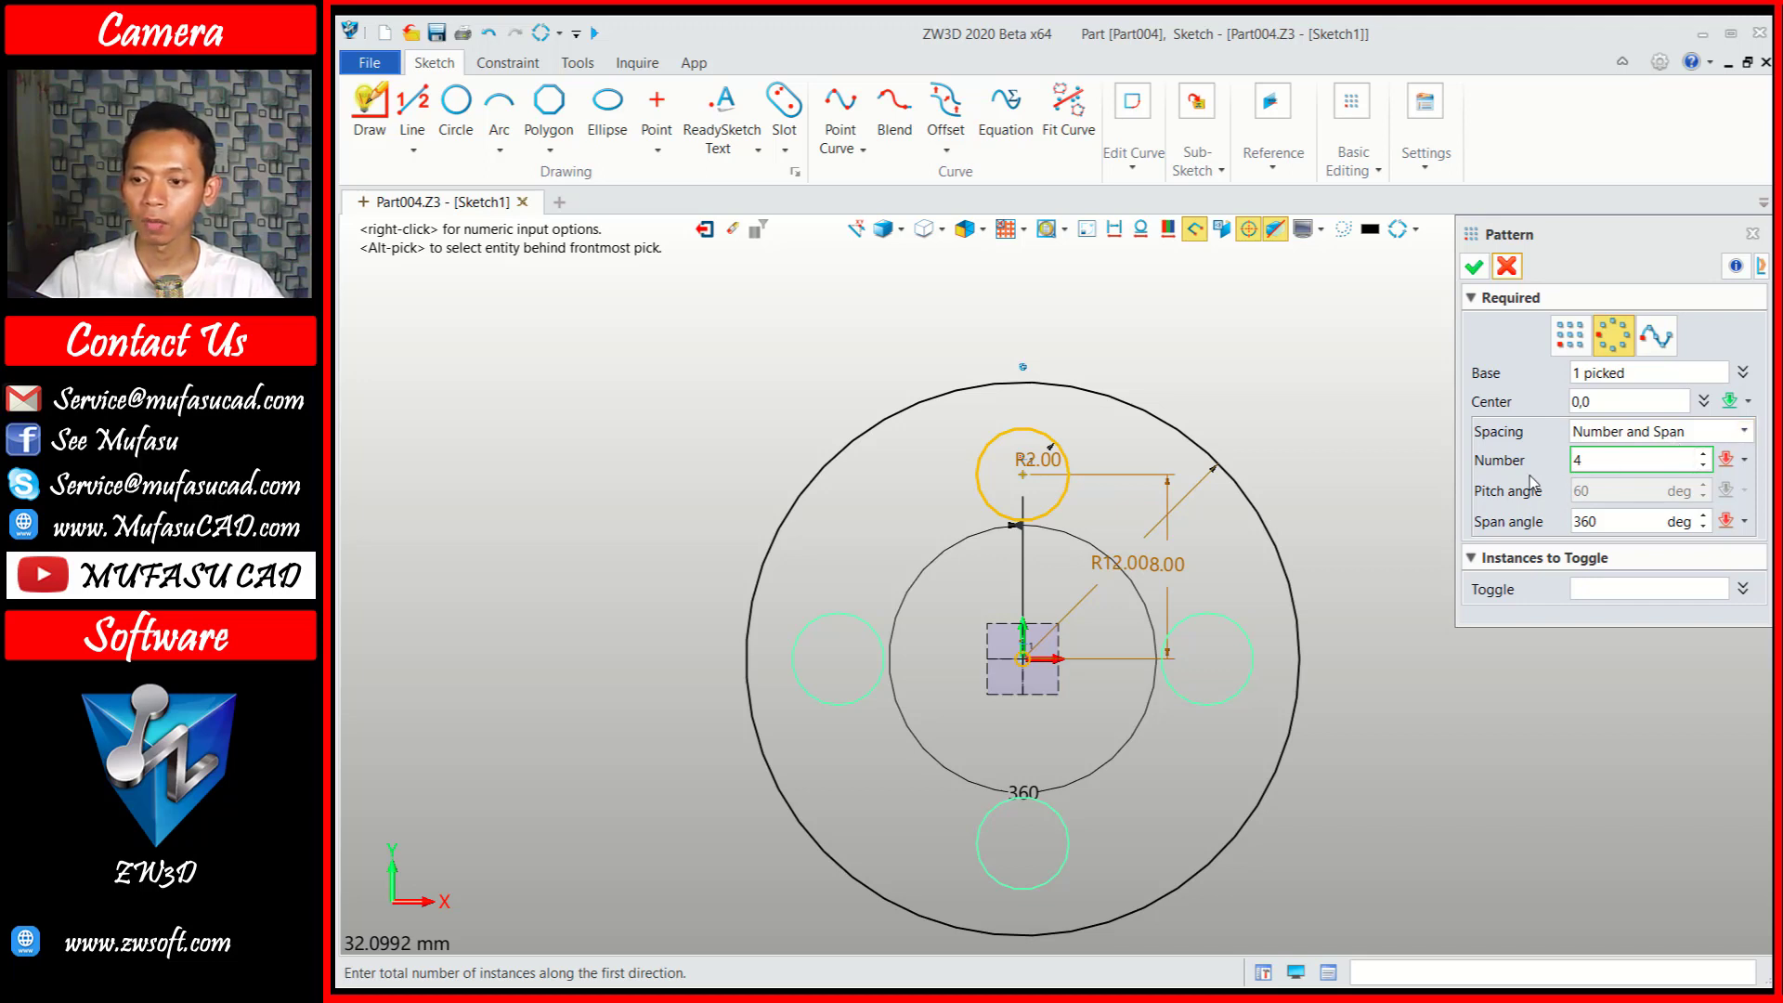
{"action": "left_click", "coordinate": [1474, 267]}
{"action": "middle_click_drag", "start_coordinate": [1363, 474], "coordinate": [1345, 436]}
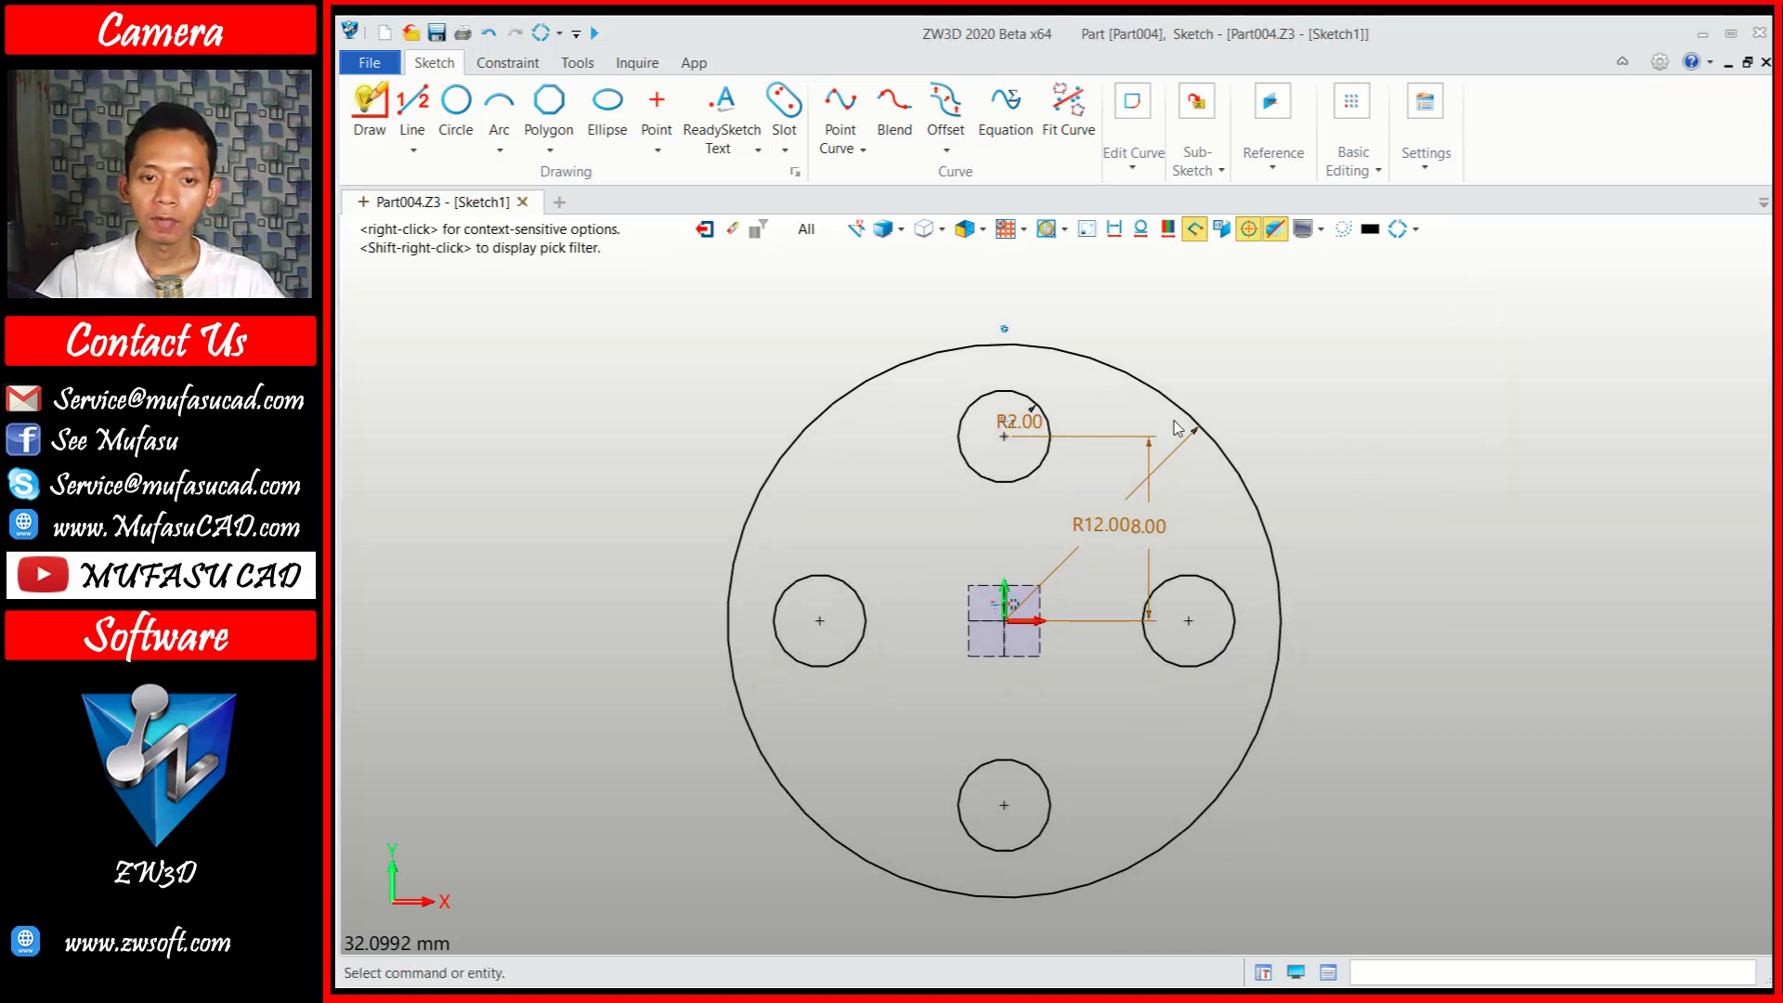
Exit the sketch and extrude the disc profile with its four holes 3 mm upward on one side.
{"action": "left_click", "coordinate": [705, 229]}
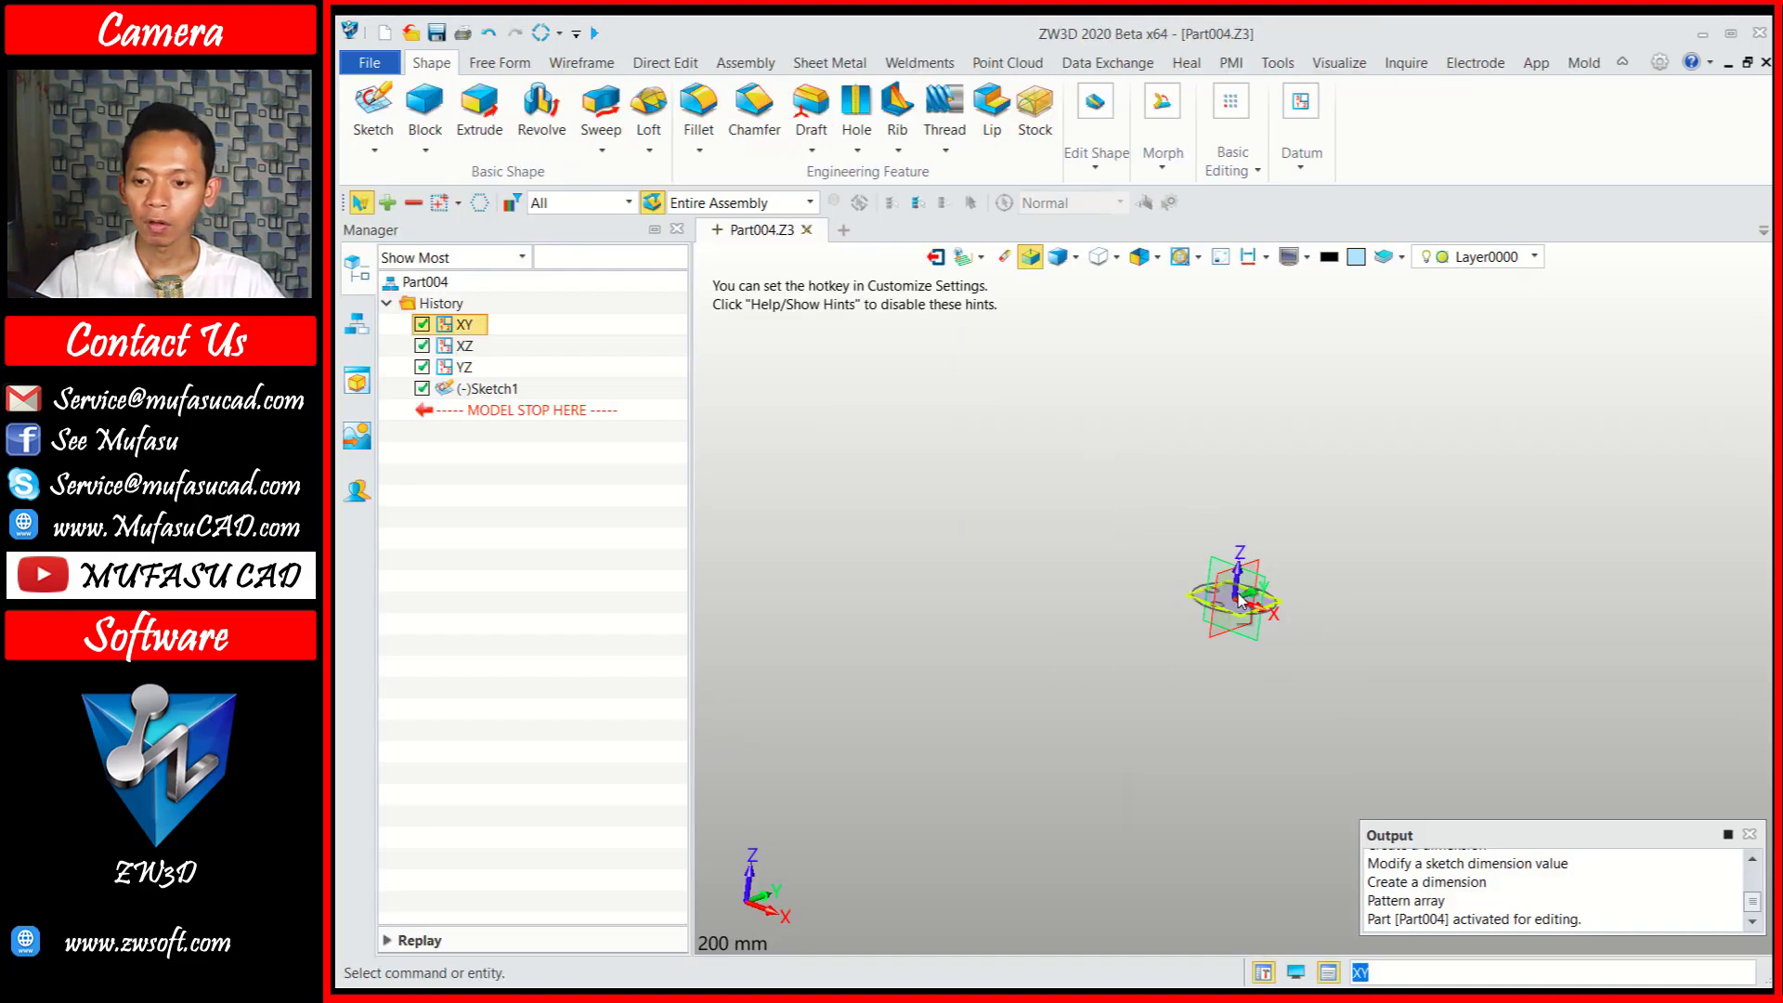
{"action": "scroll", "coordinate": [1239, 597], "scroll_direction": "up", "scroll_amount": 3}
{"action": "right_click_drag", "start_coordinate": [1290, 418], "coordinate": [1279, 438]}
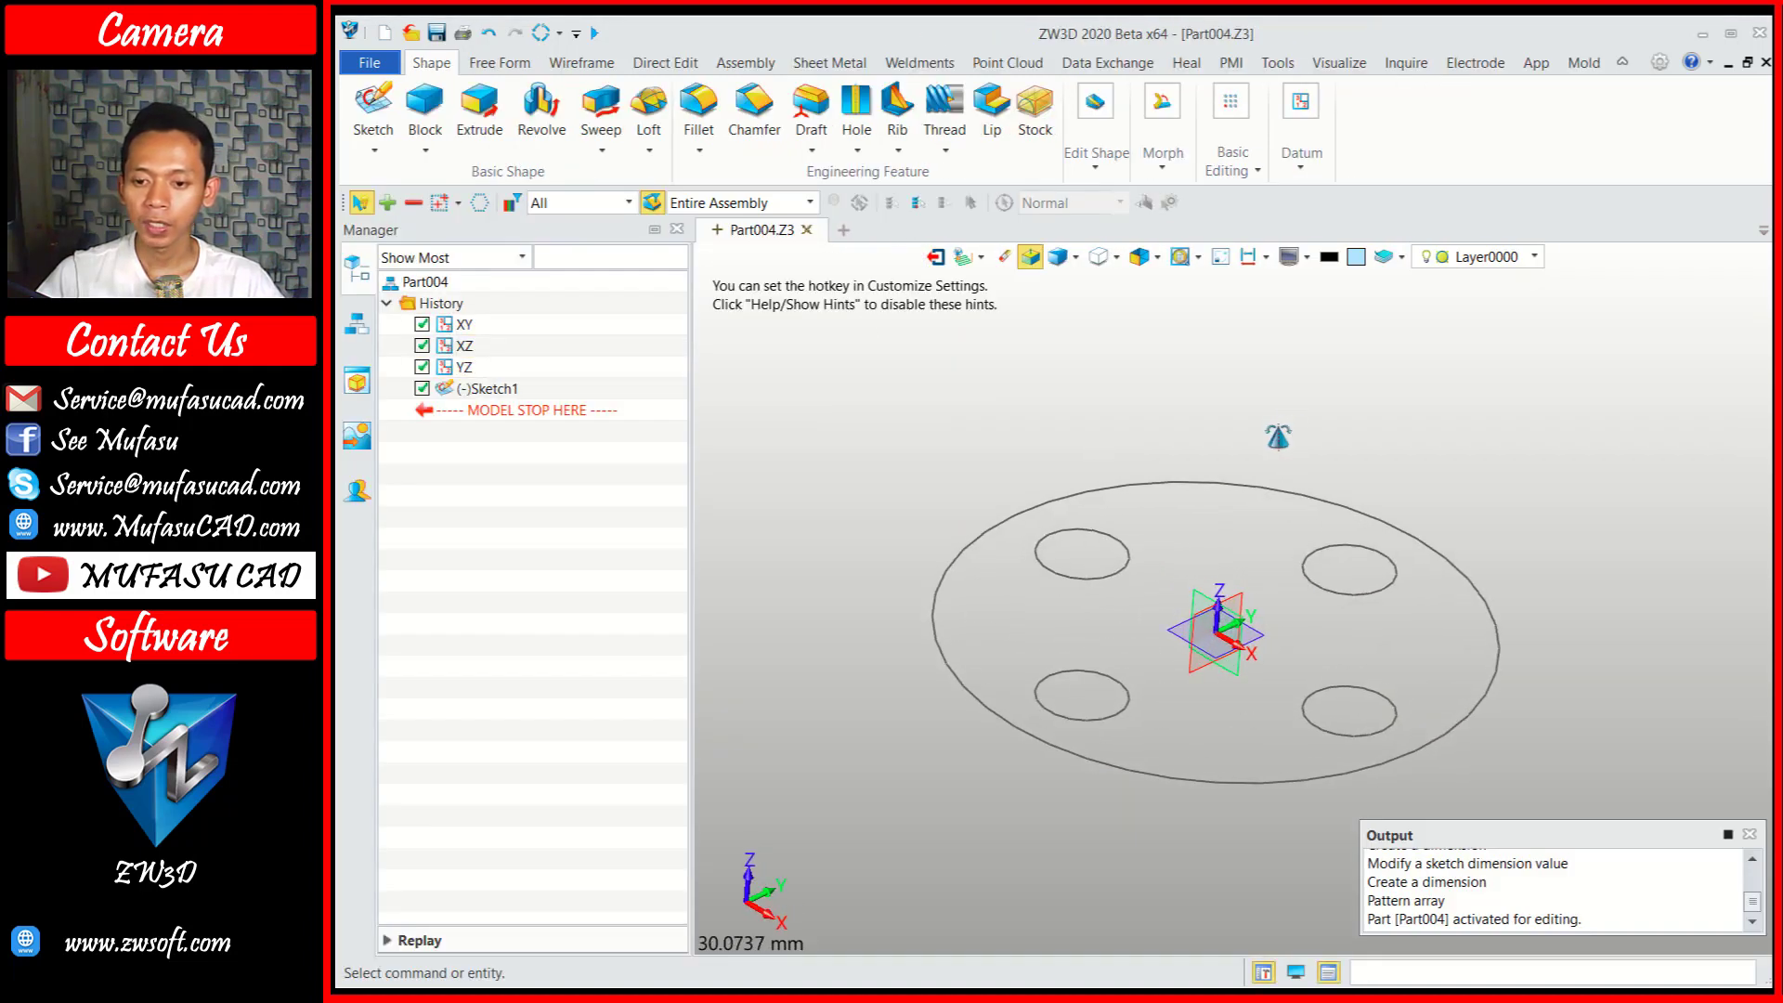
{"action": "left_click", "coordinate": [479, 103]}
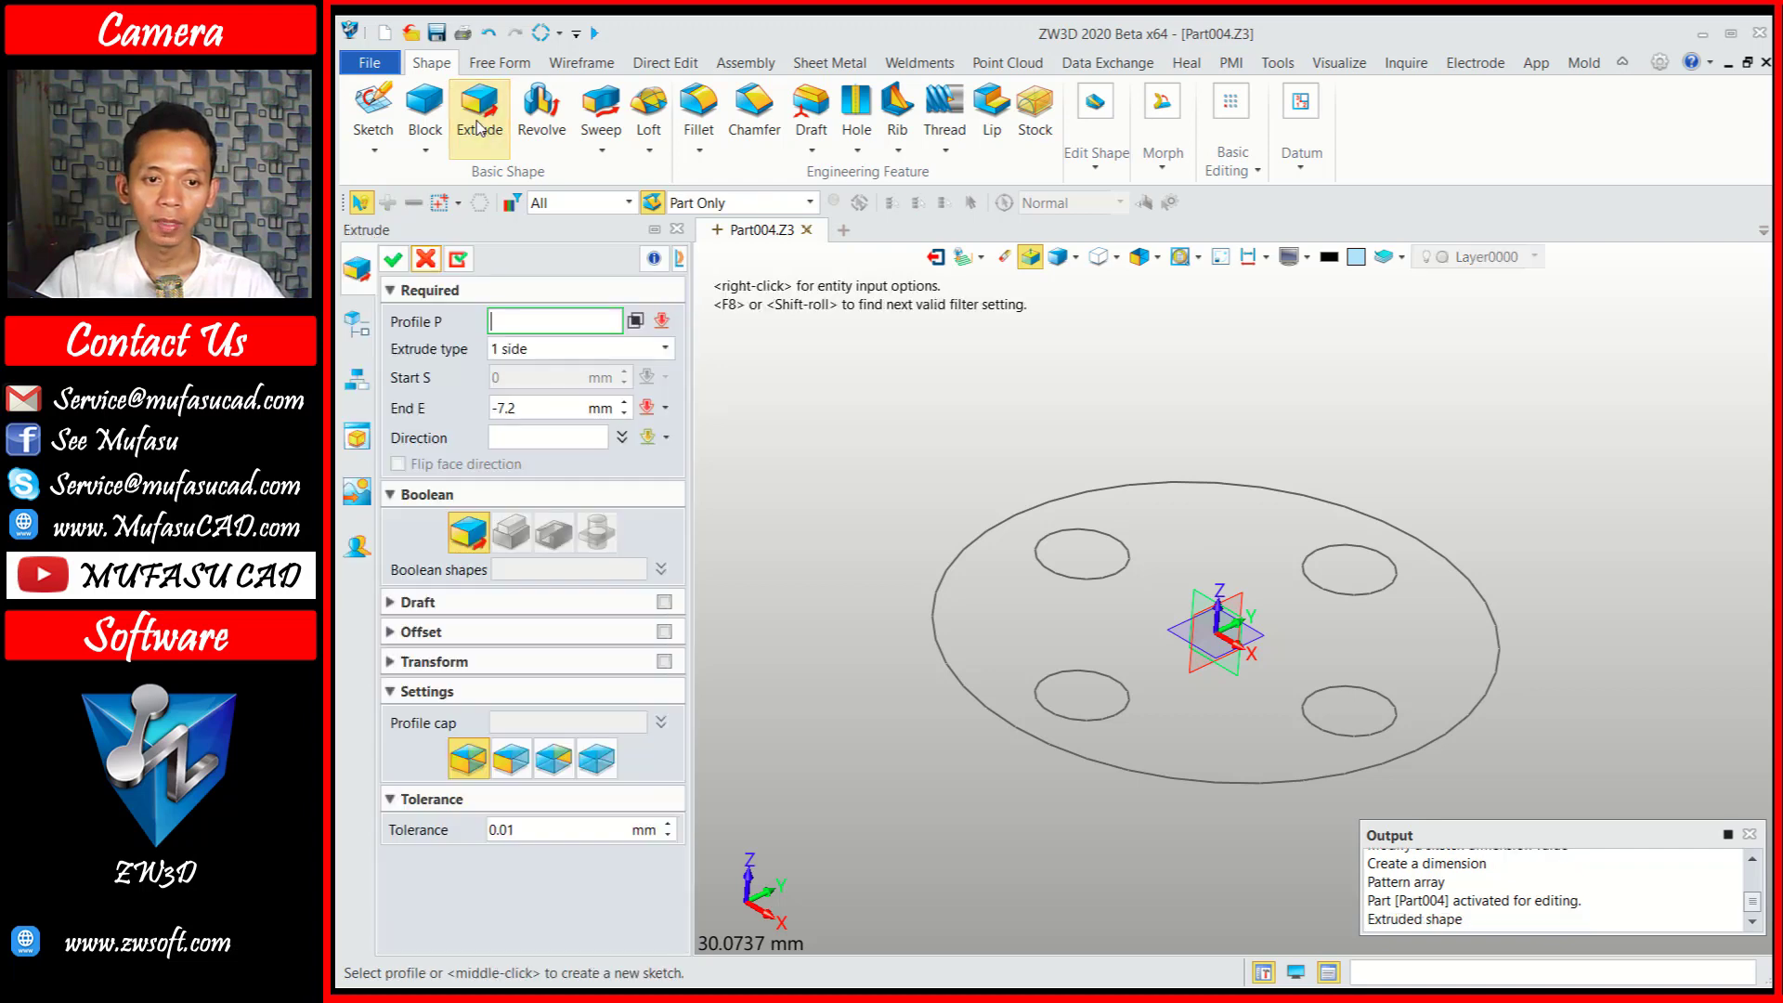
{"action": "left_click", "coordinate": [1045, 493]}
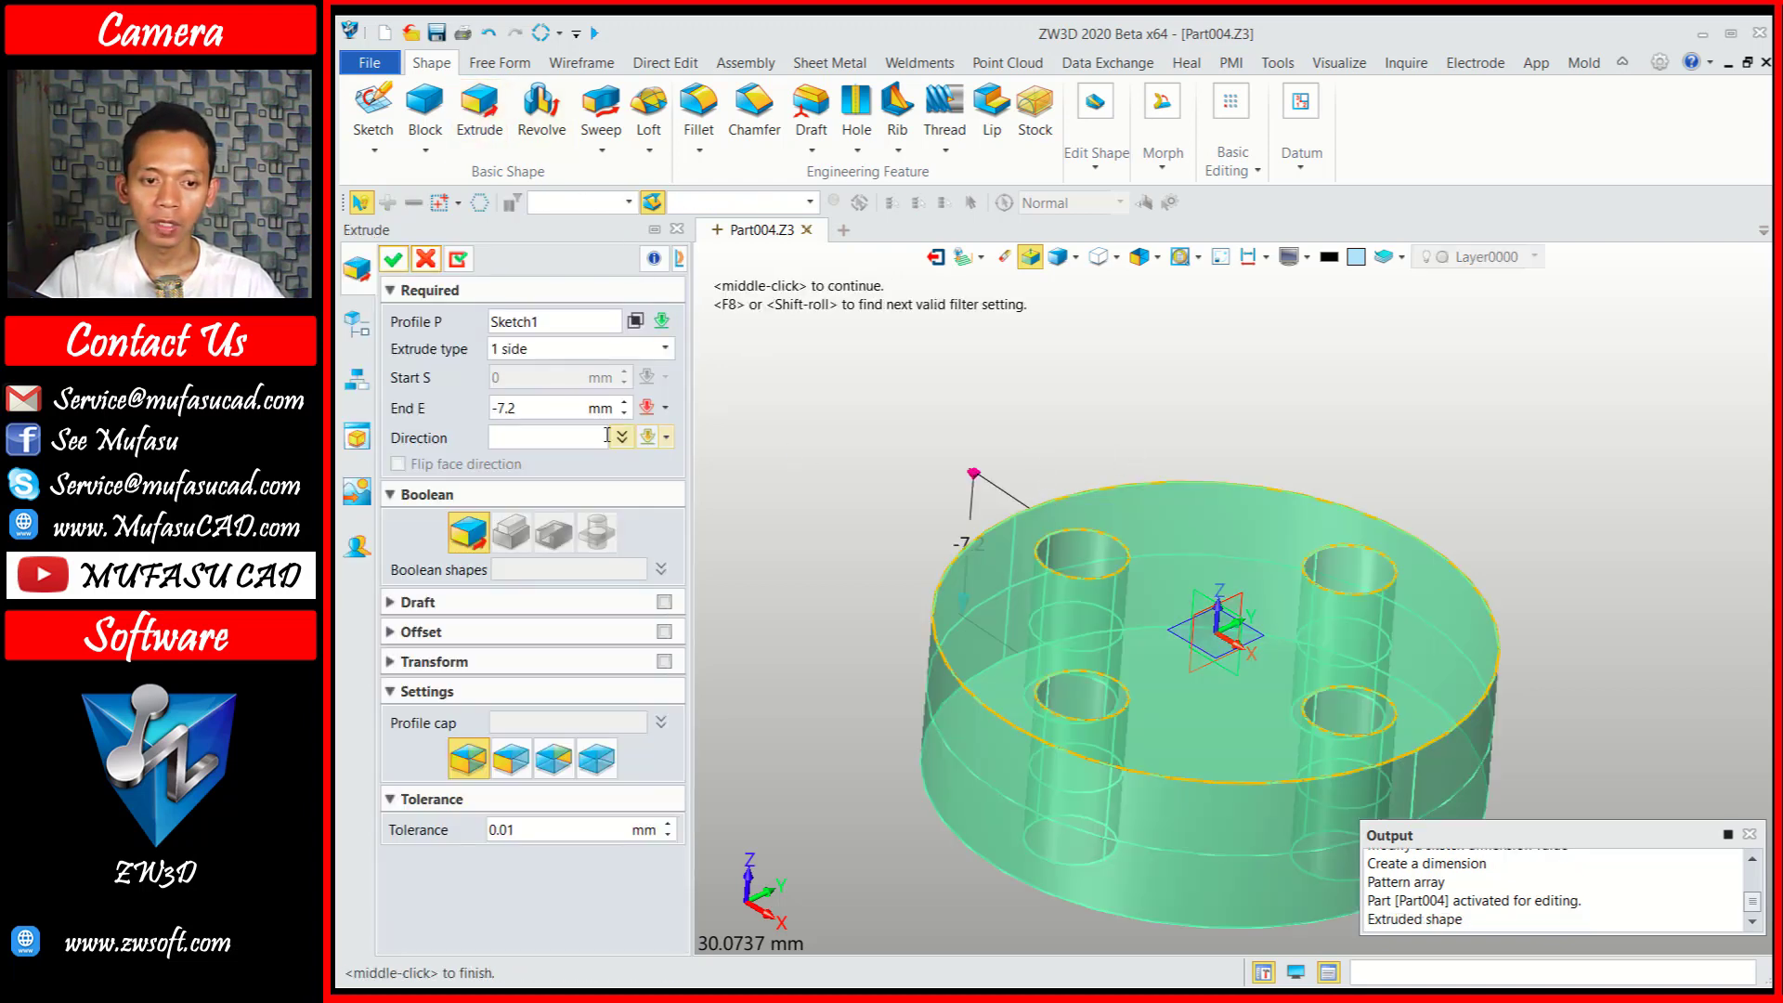
{"action": "double_click", "coordinate": [532, 410]}
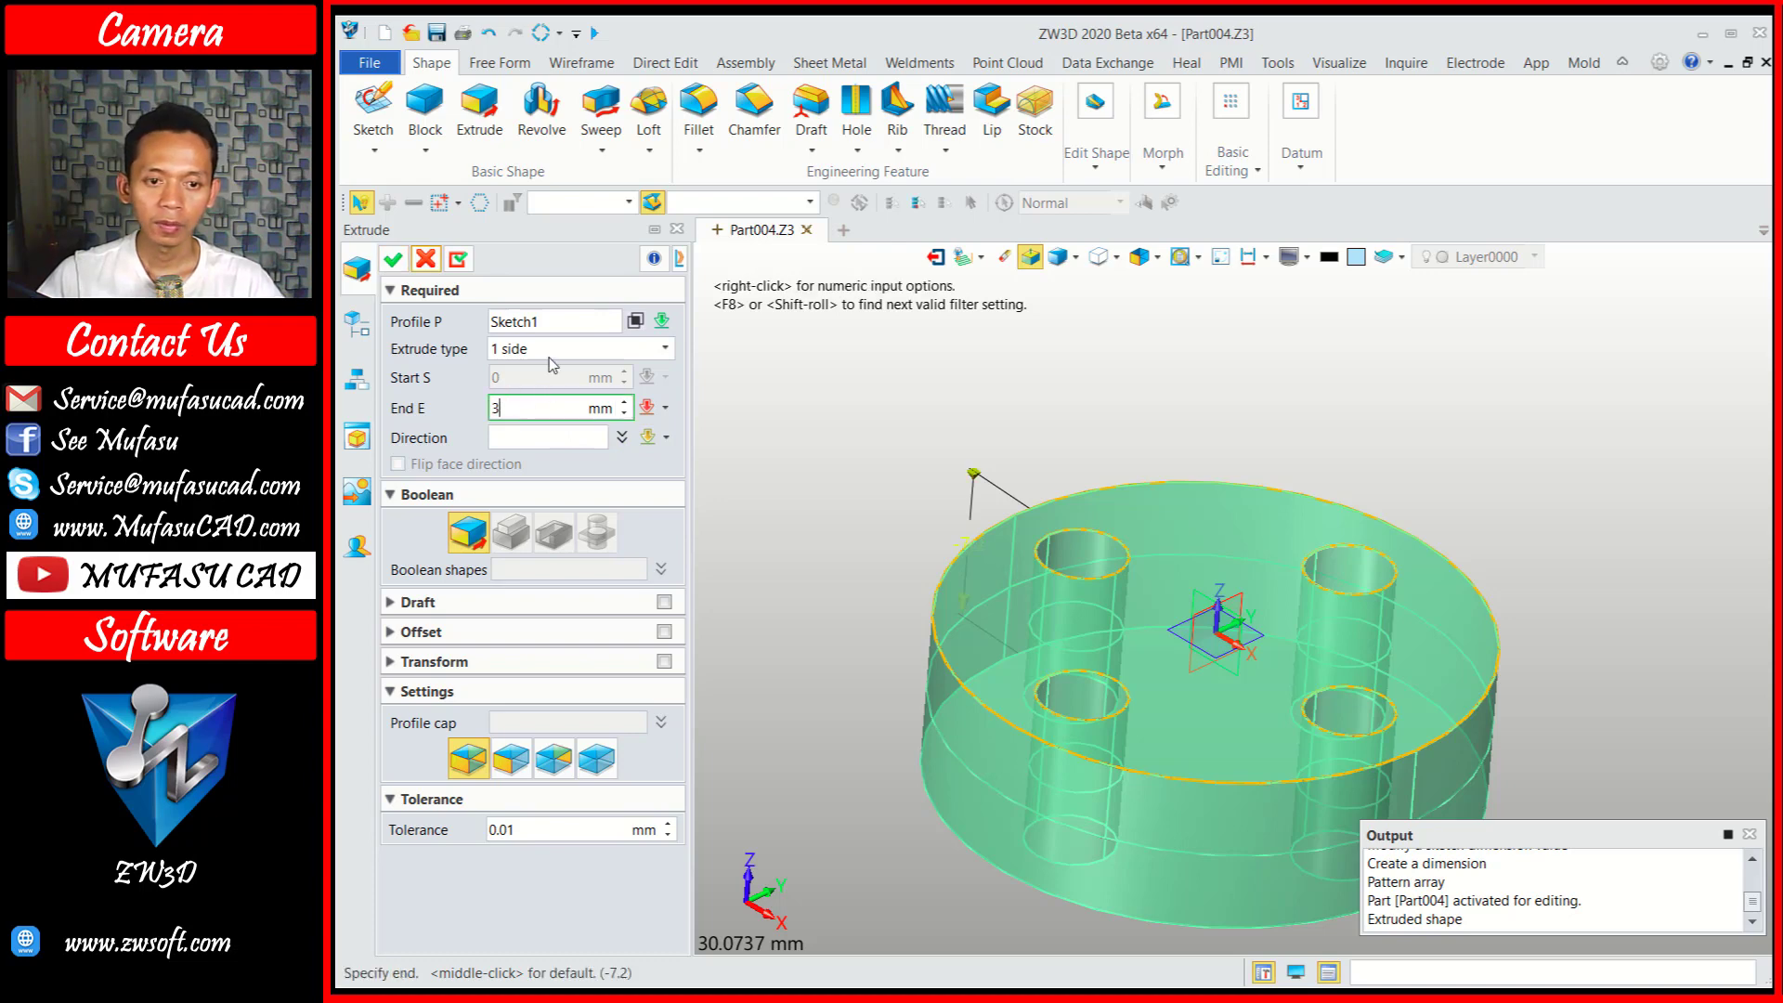
{"action": "type", "text": "3"}
{"action": "left_click", "coordinate": [529, 436]}
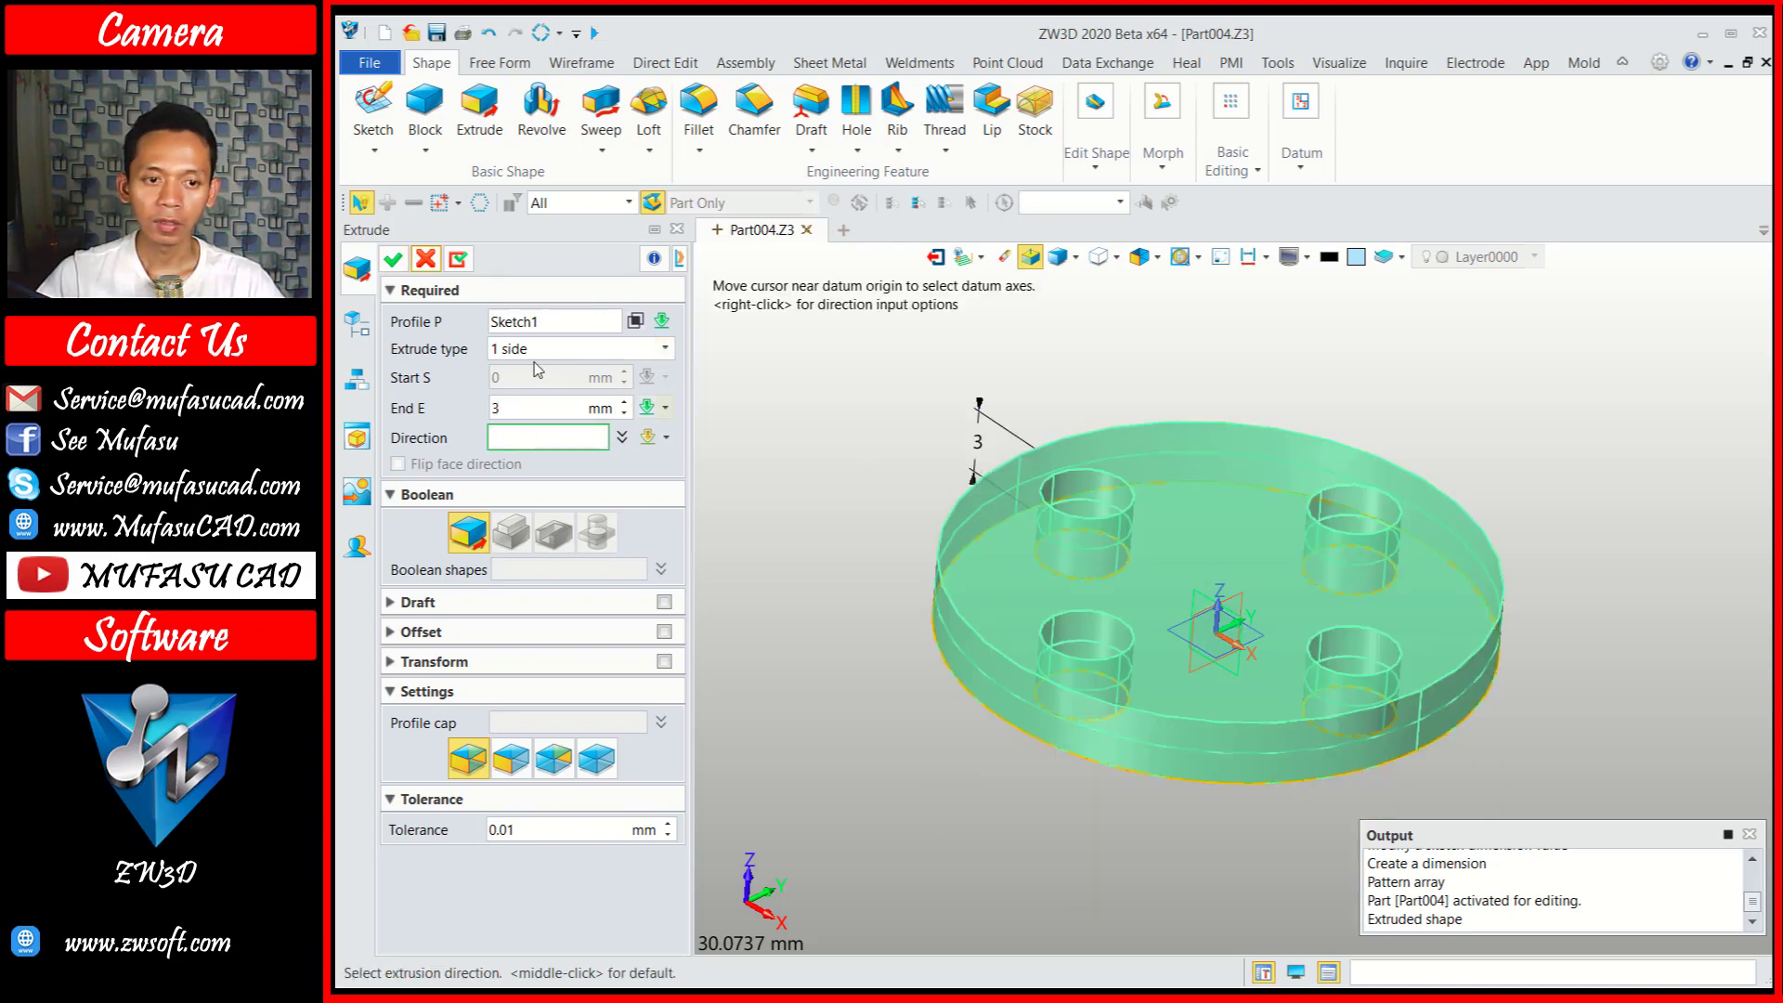
{"action": "left_click", "coordinate": [393, 259]}
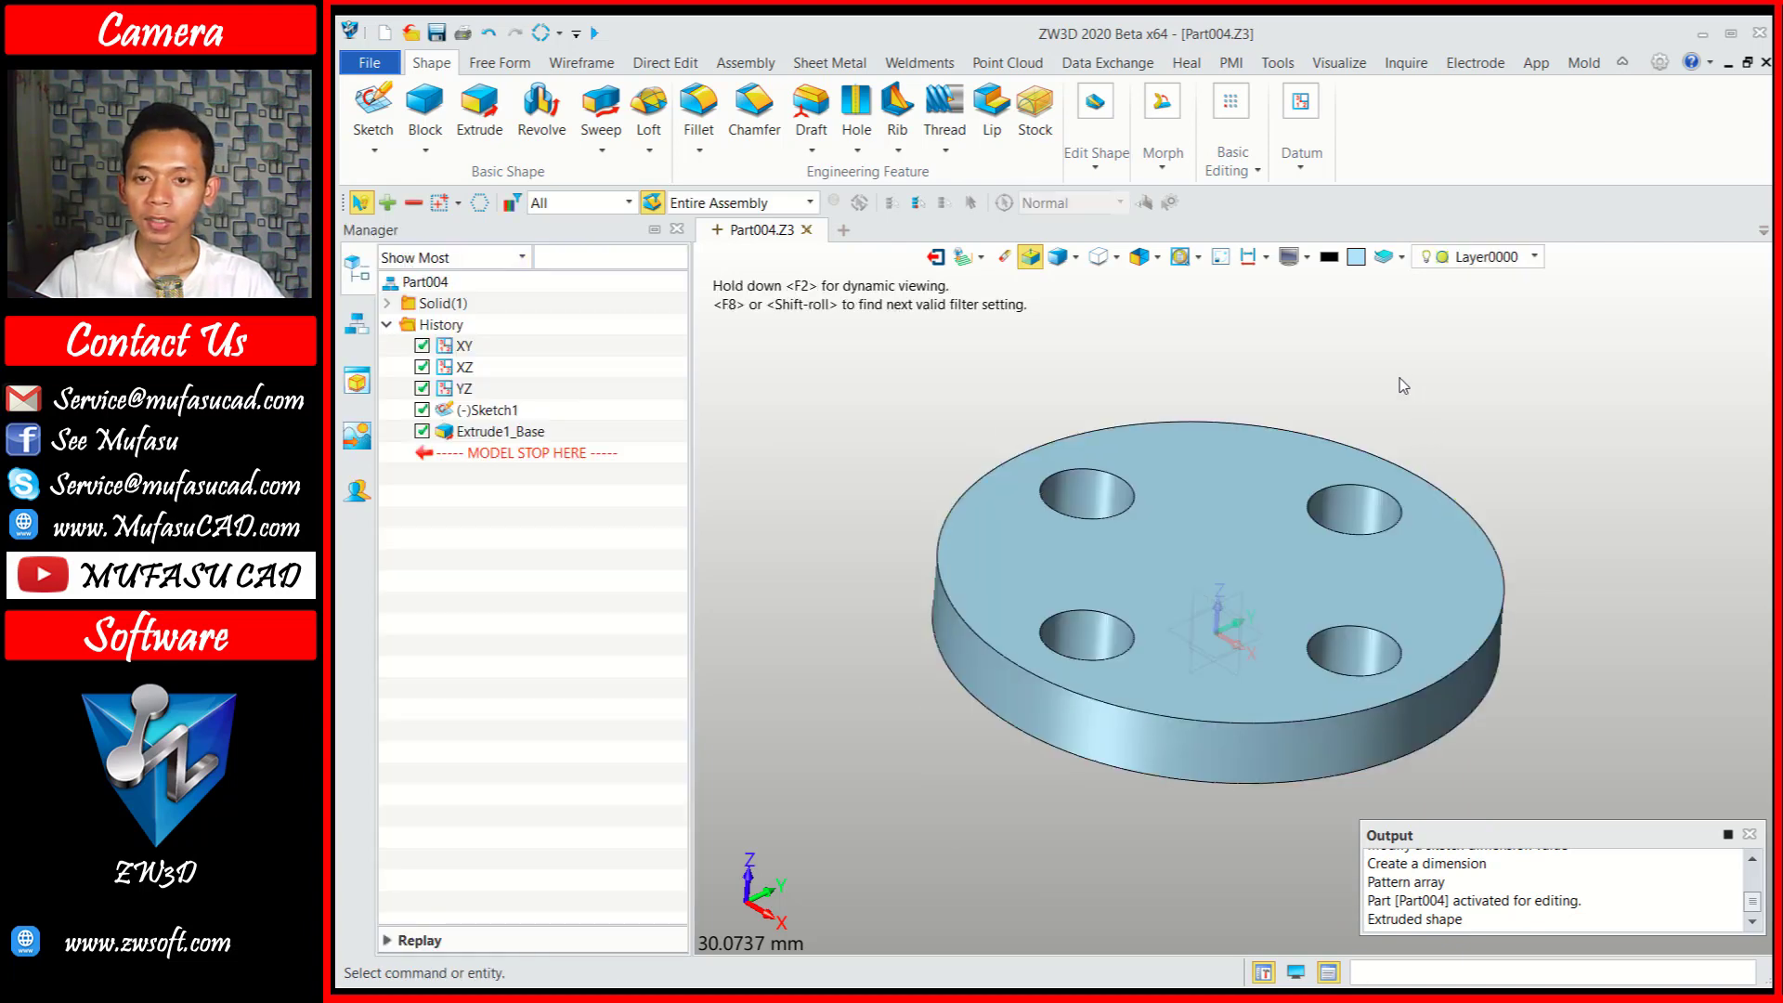
Start a new sketch on the top face of the disc.
{"action": "left_click", "coordinate": [1207, 537]}
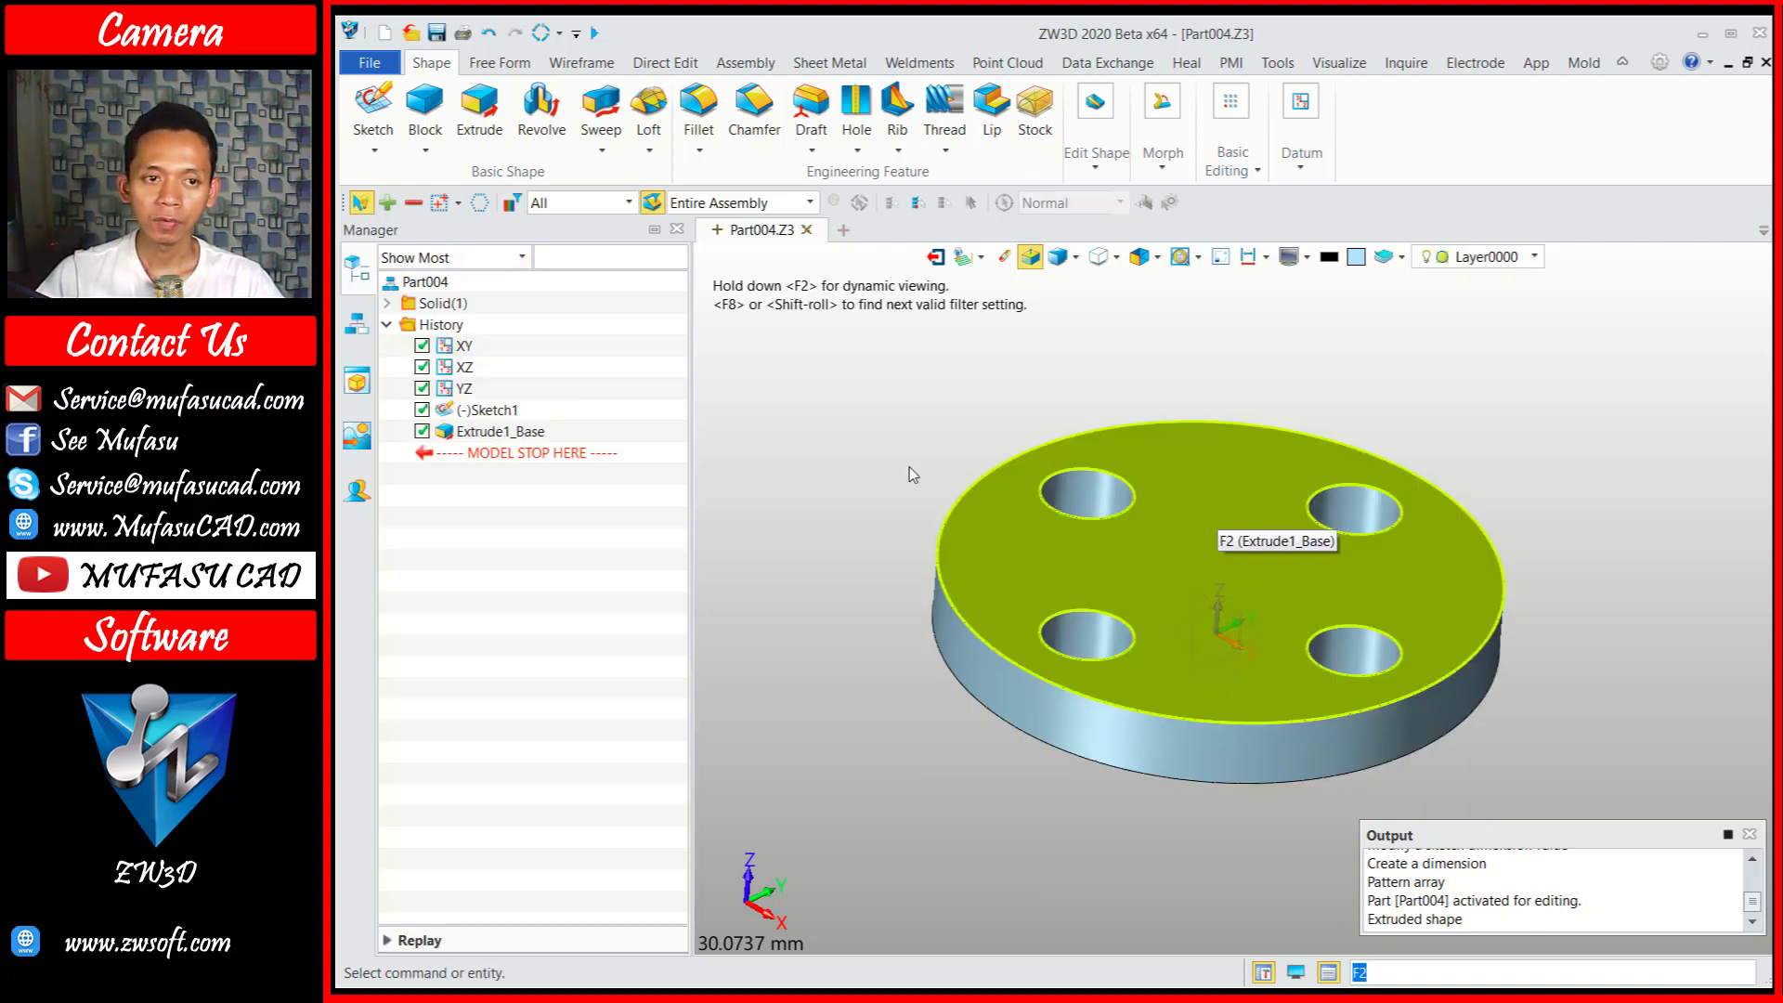
{"action": "left_click", "coordinate": [373, 107]}
{"action": "left_click", "coordinate": [1219, 565]}
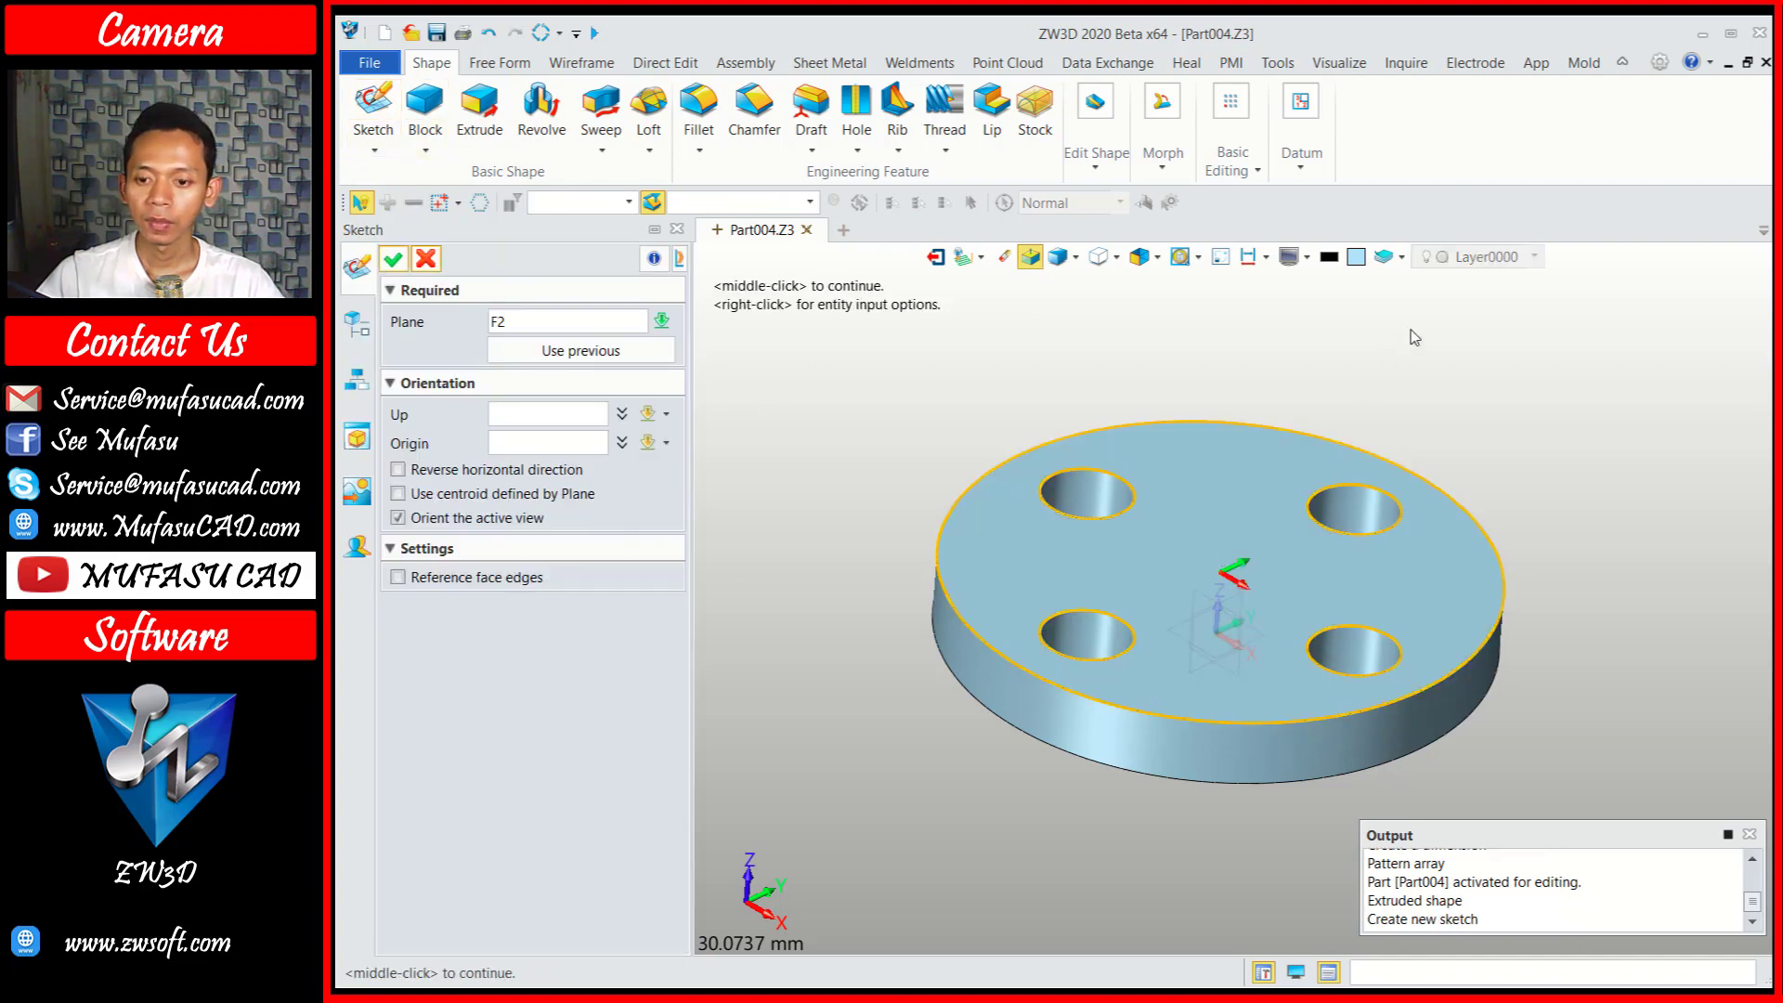
{"action": "middle_click", "coordinate": [879, 371]}
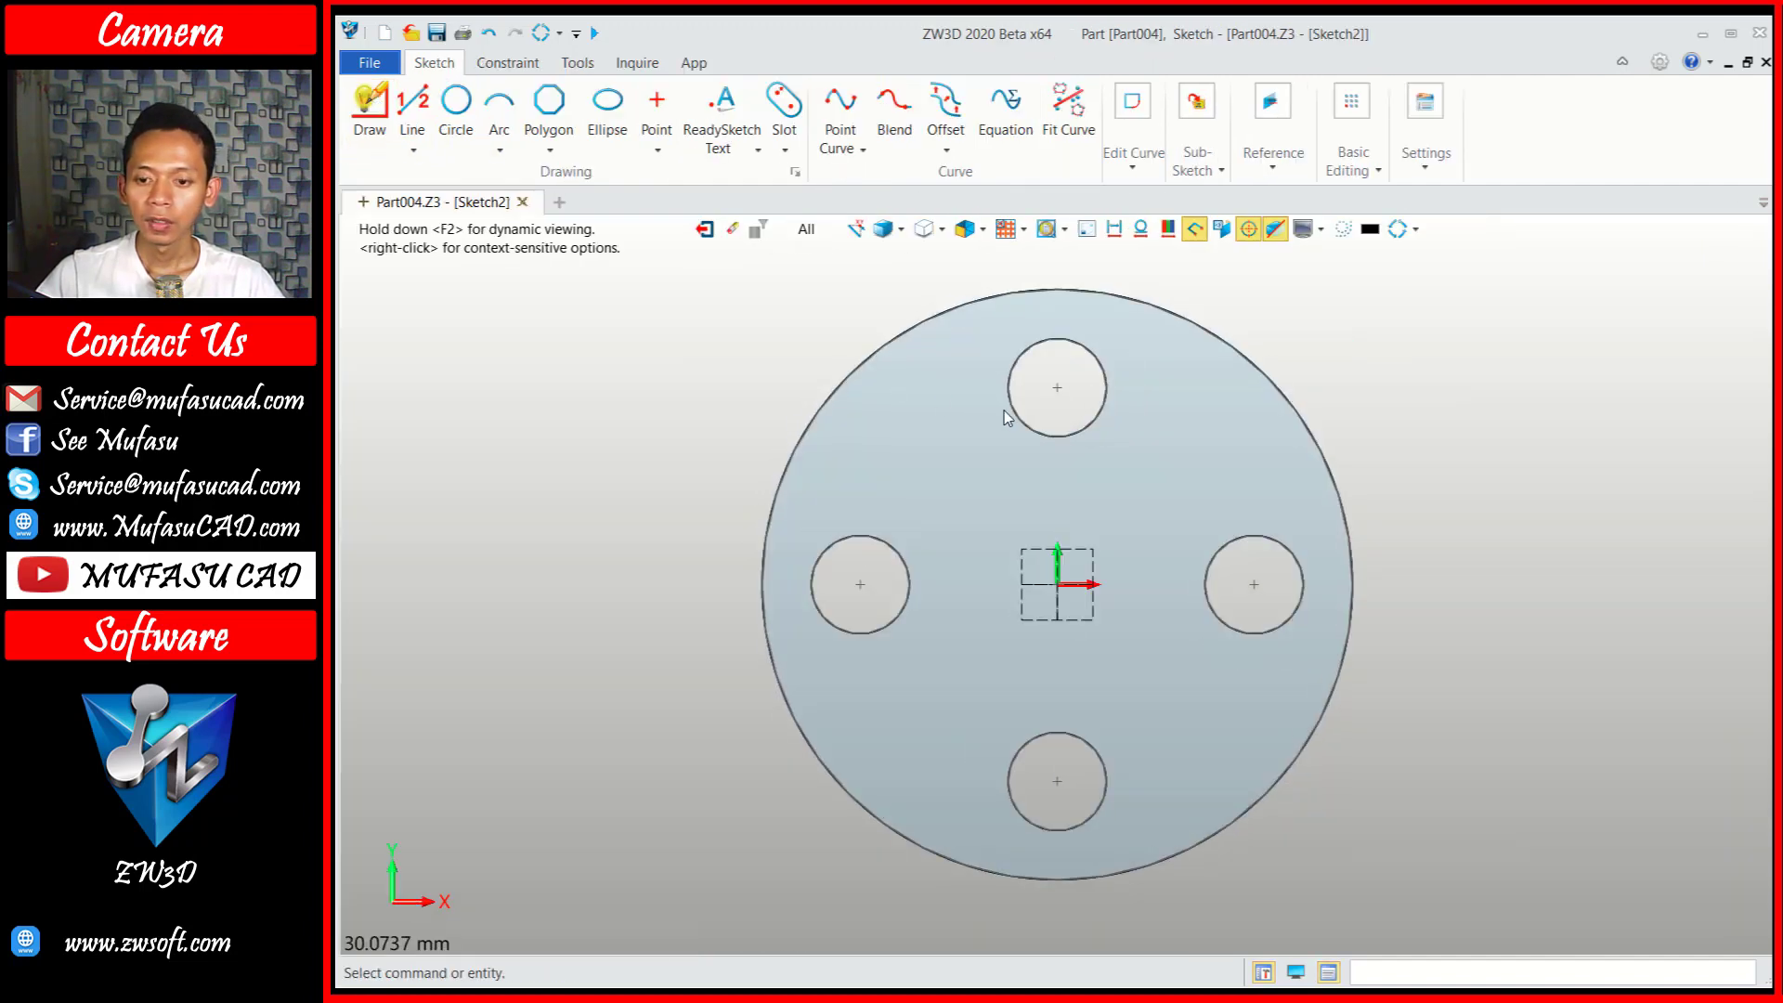
Draw two concentric circles centred on the origin with radii of 4 mm and 3 mm.
{"action": "left_click", "coordinate": [455, 104]}
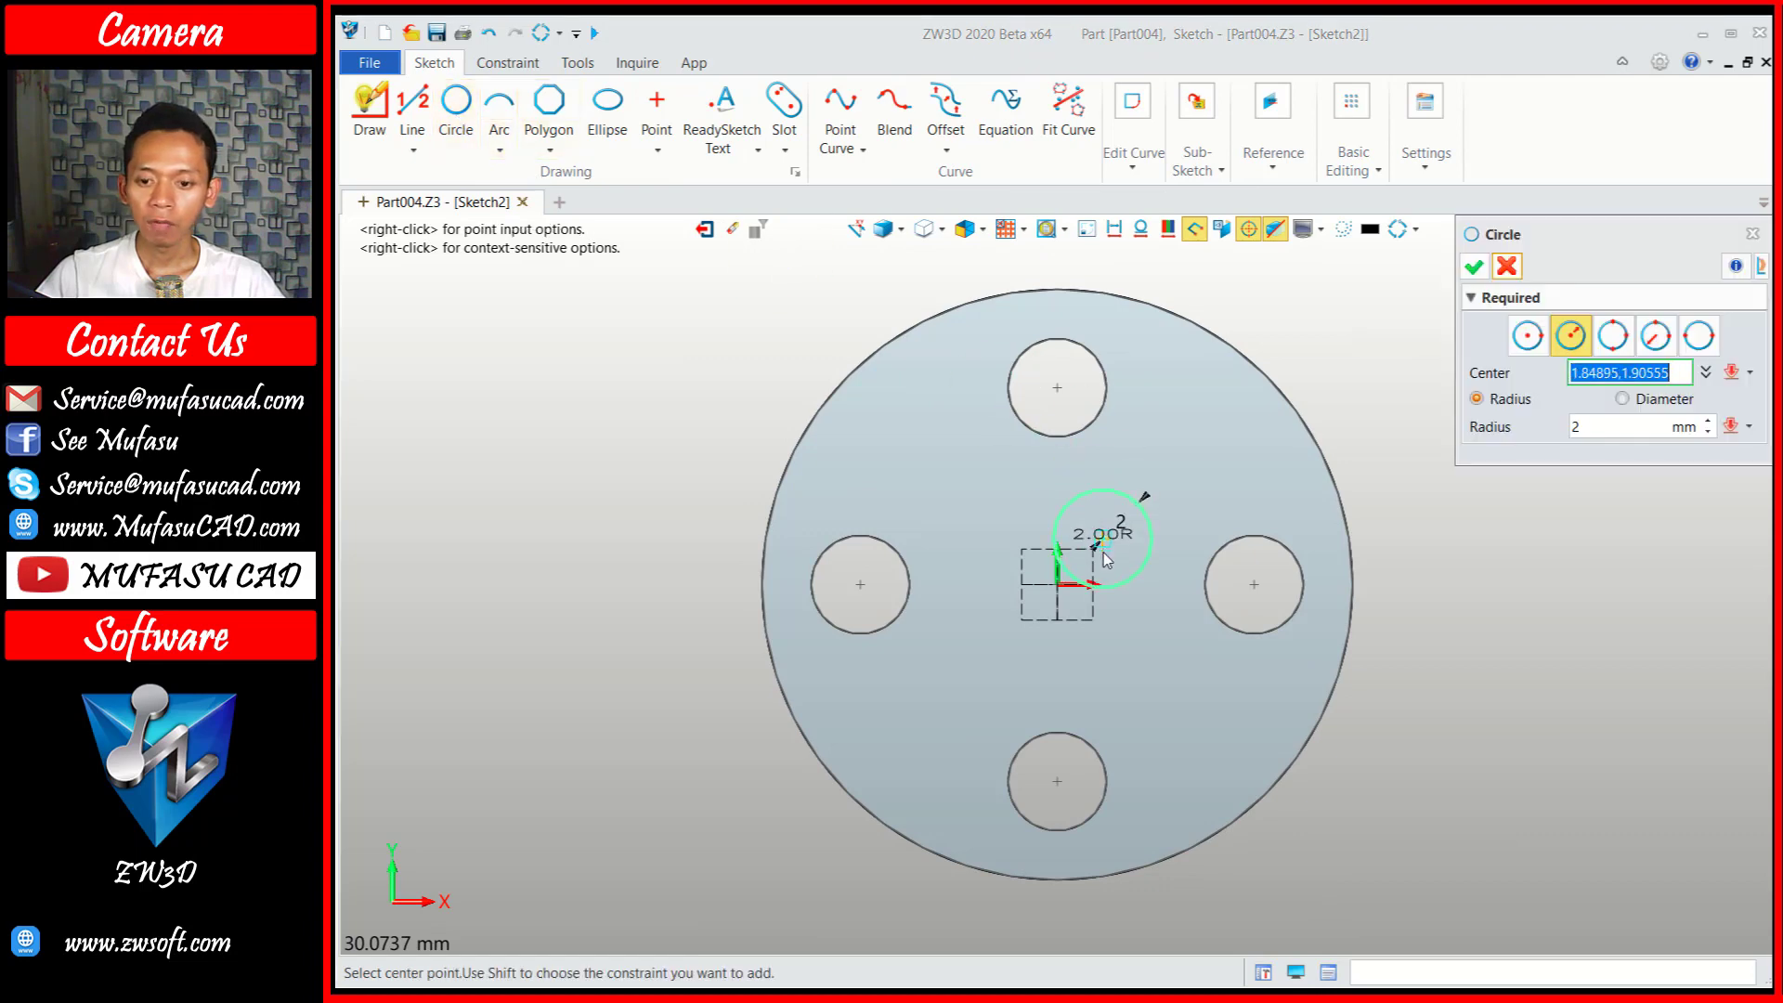
{"action": "left_click", "coordinate": [1059, 583]}
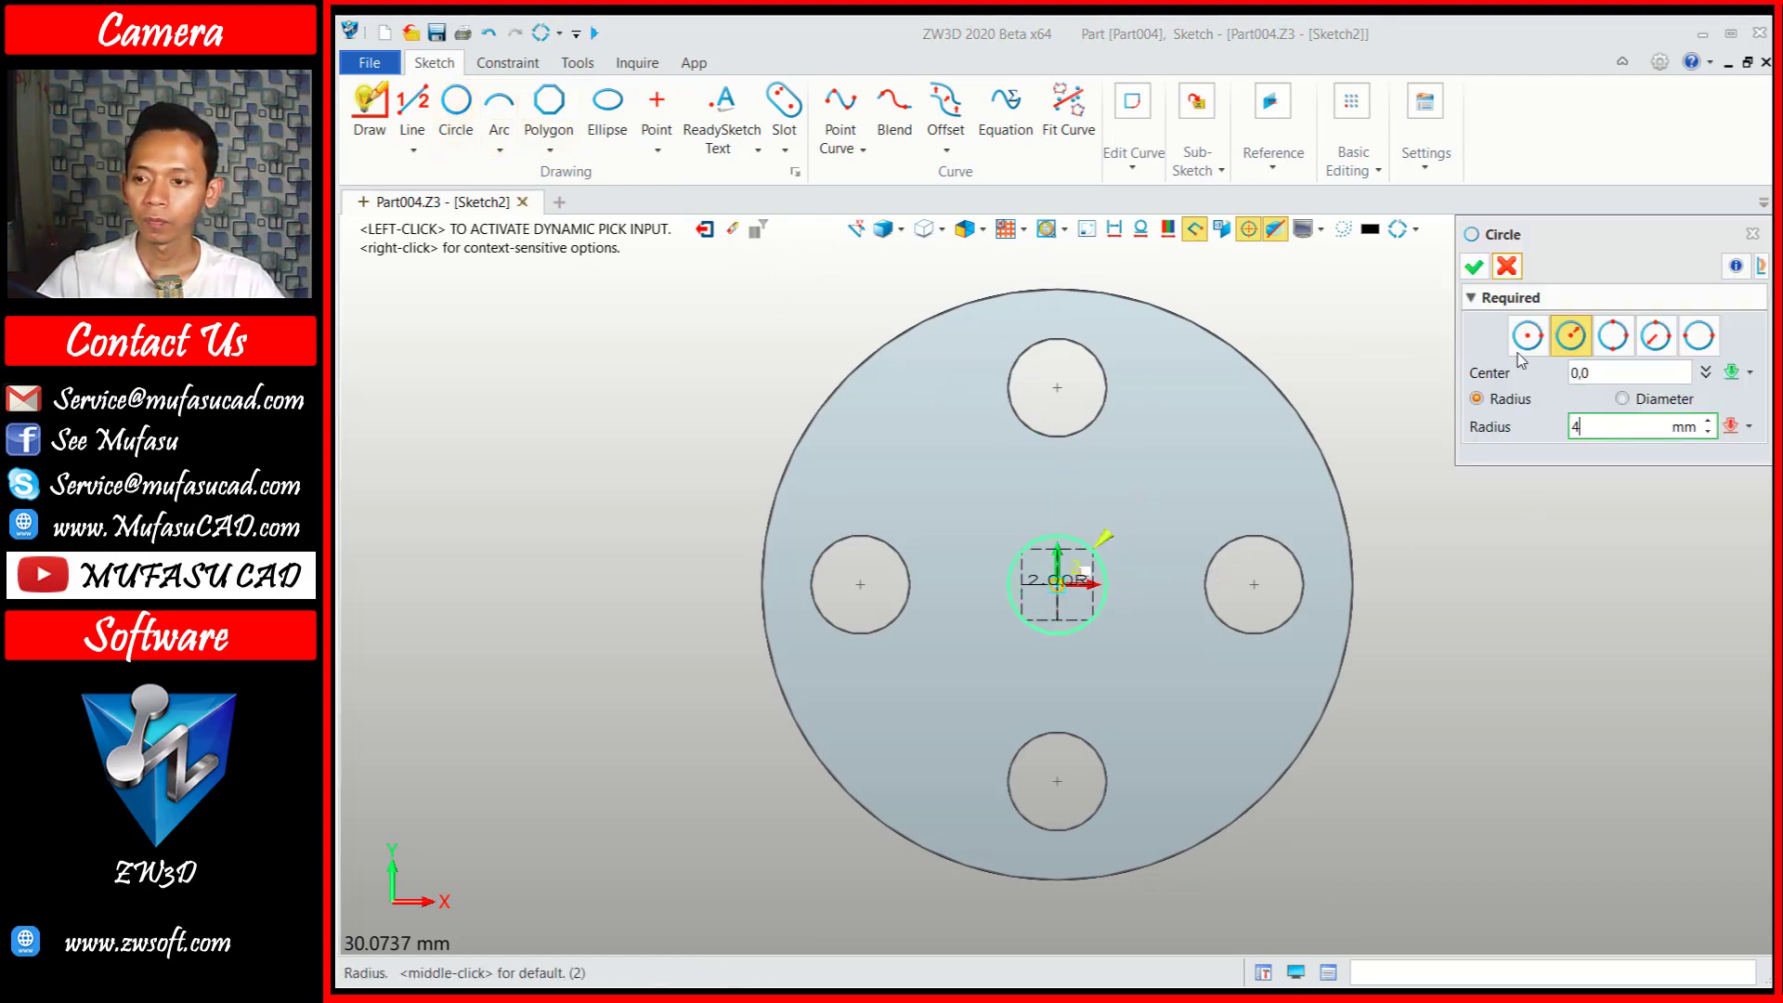
{"action": "type", "text": "4"}
{"action": "key", "text": "Return"}
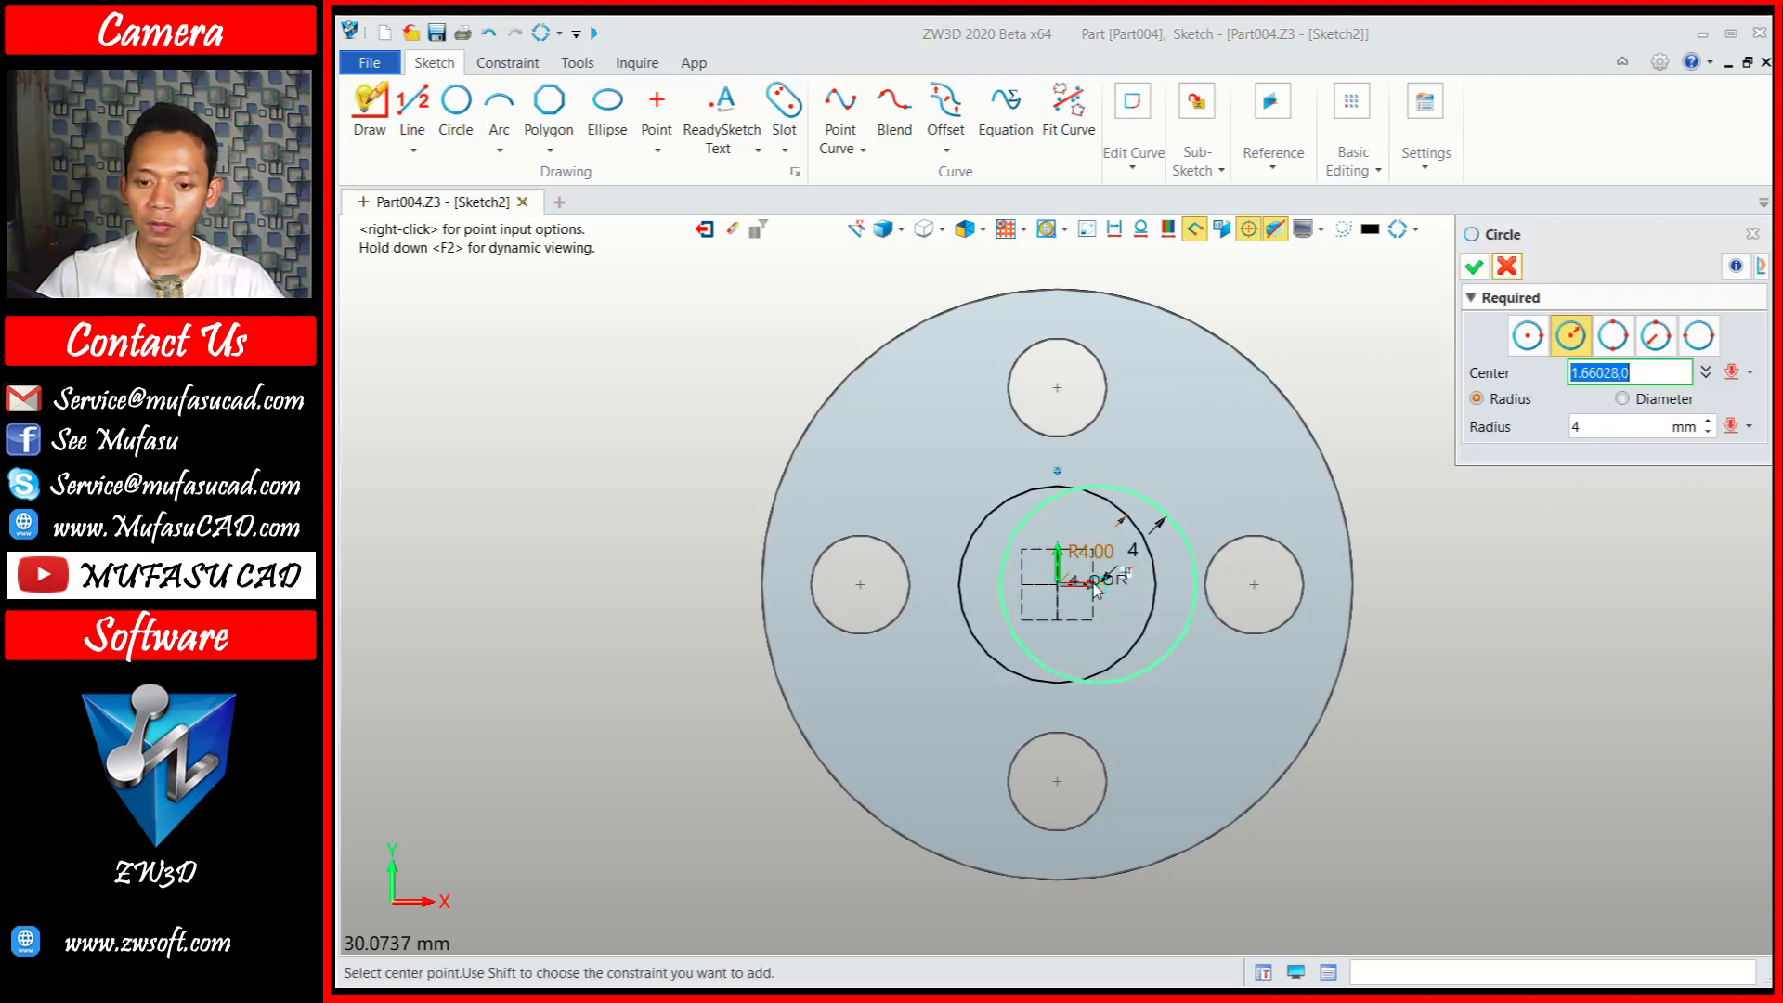
{"action": "left_click", "coordinate": [1060, 583]}
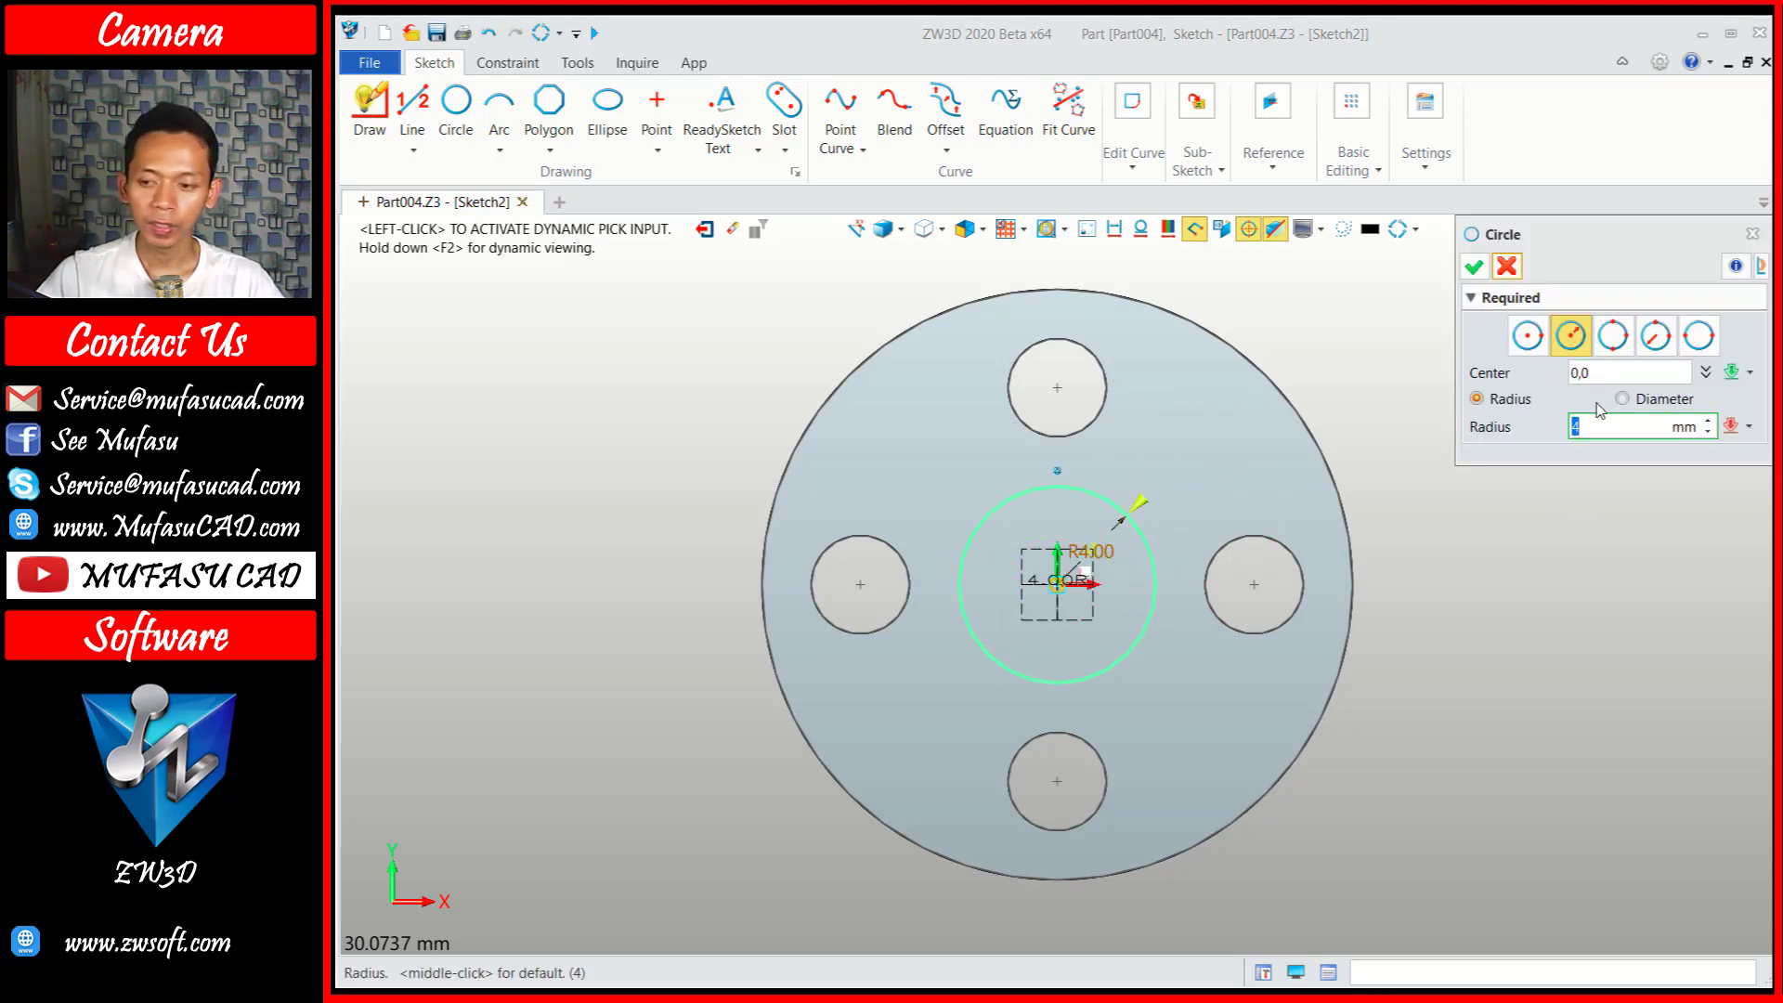
{"action": "type", "text": "3"}
{"action": "left_click", "coordinate": [1473, 266]}
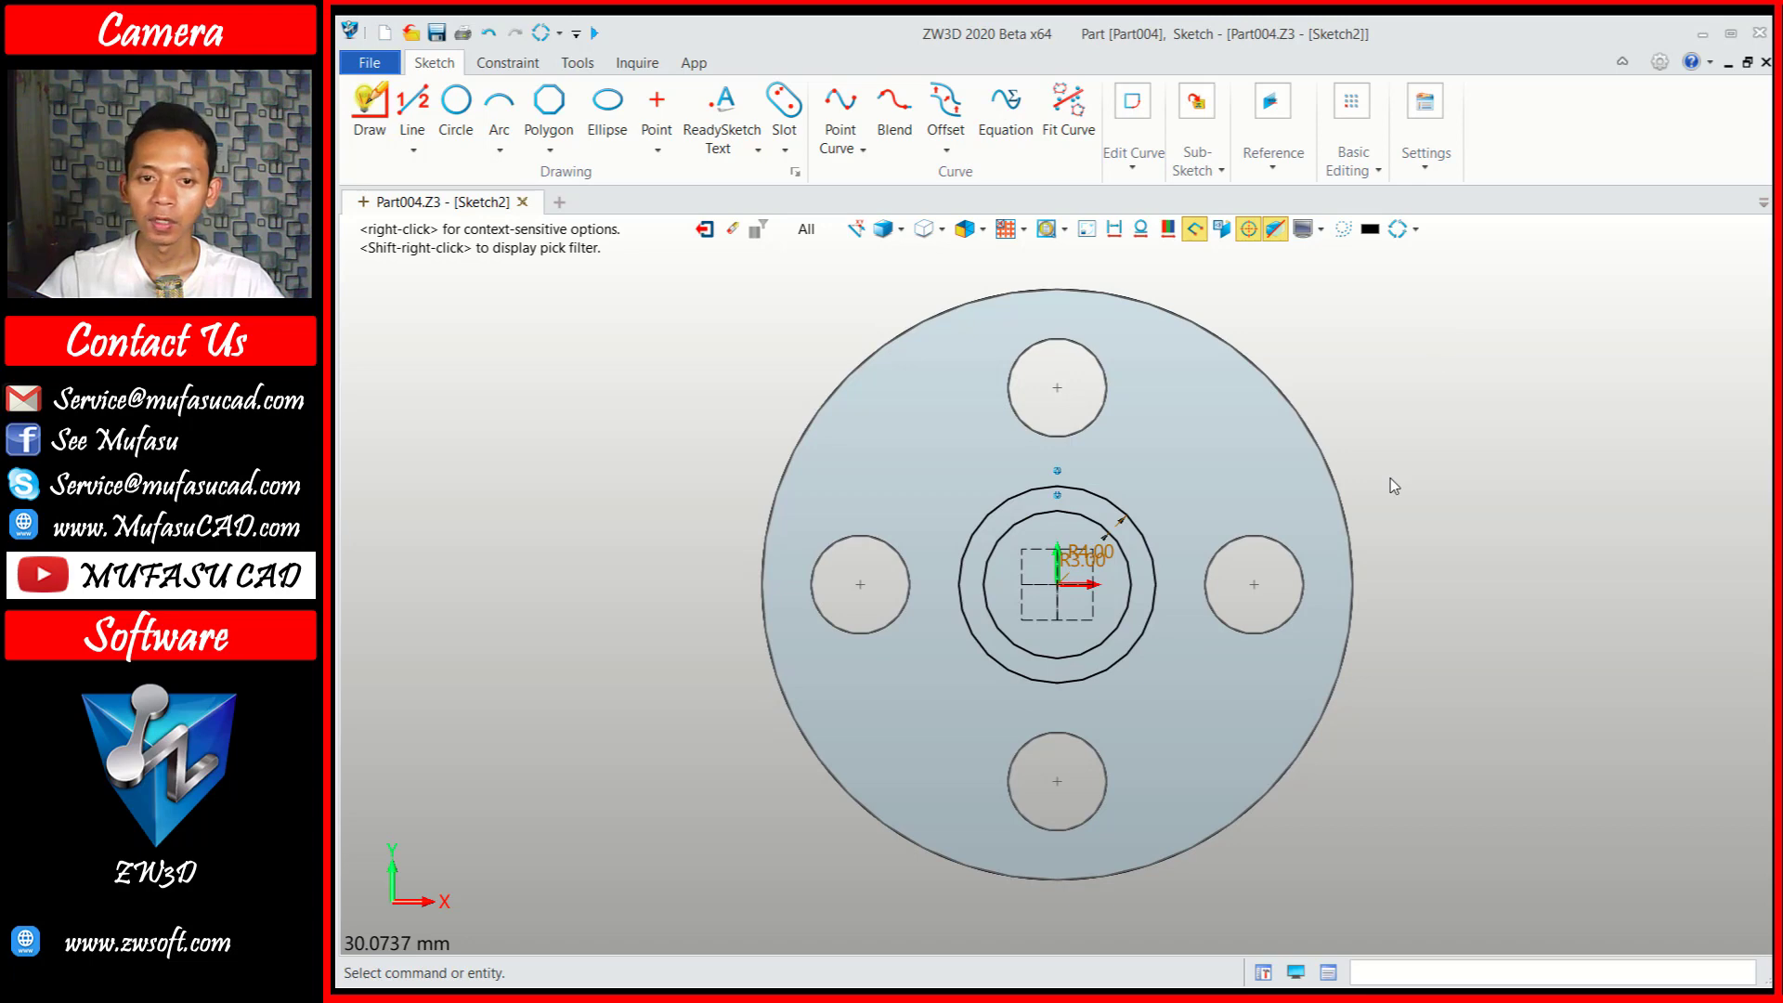
Exit the sketch and extrude only the region inside the inner circle to about -6.49 mm as a cut through the disc.
{"action": "left_click", "coordinate": [704, 229]}
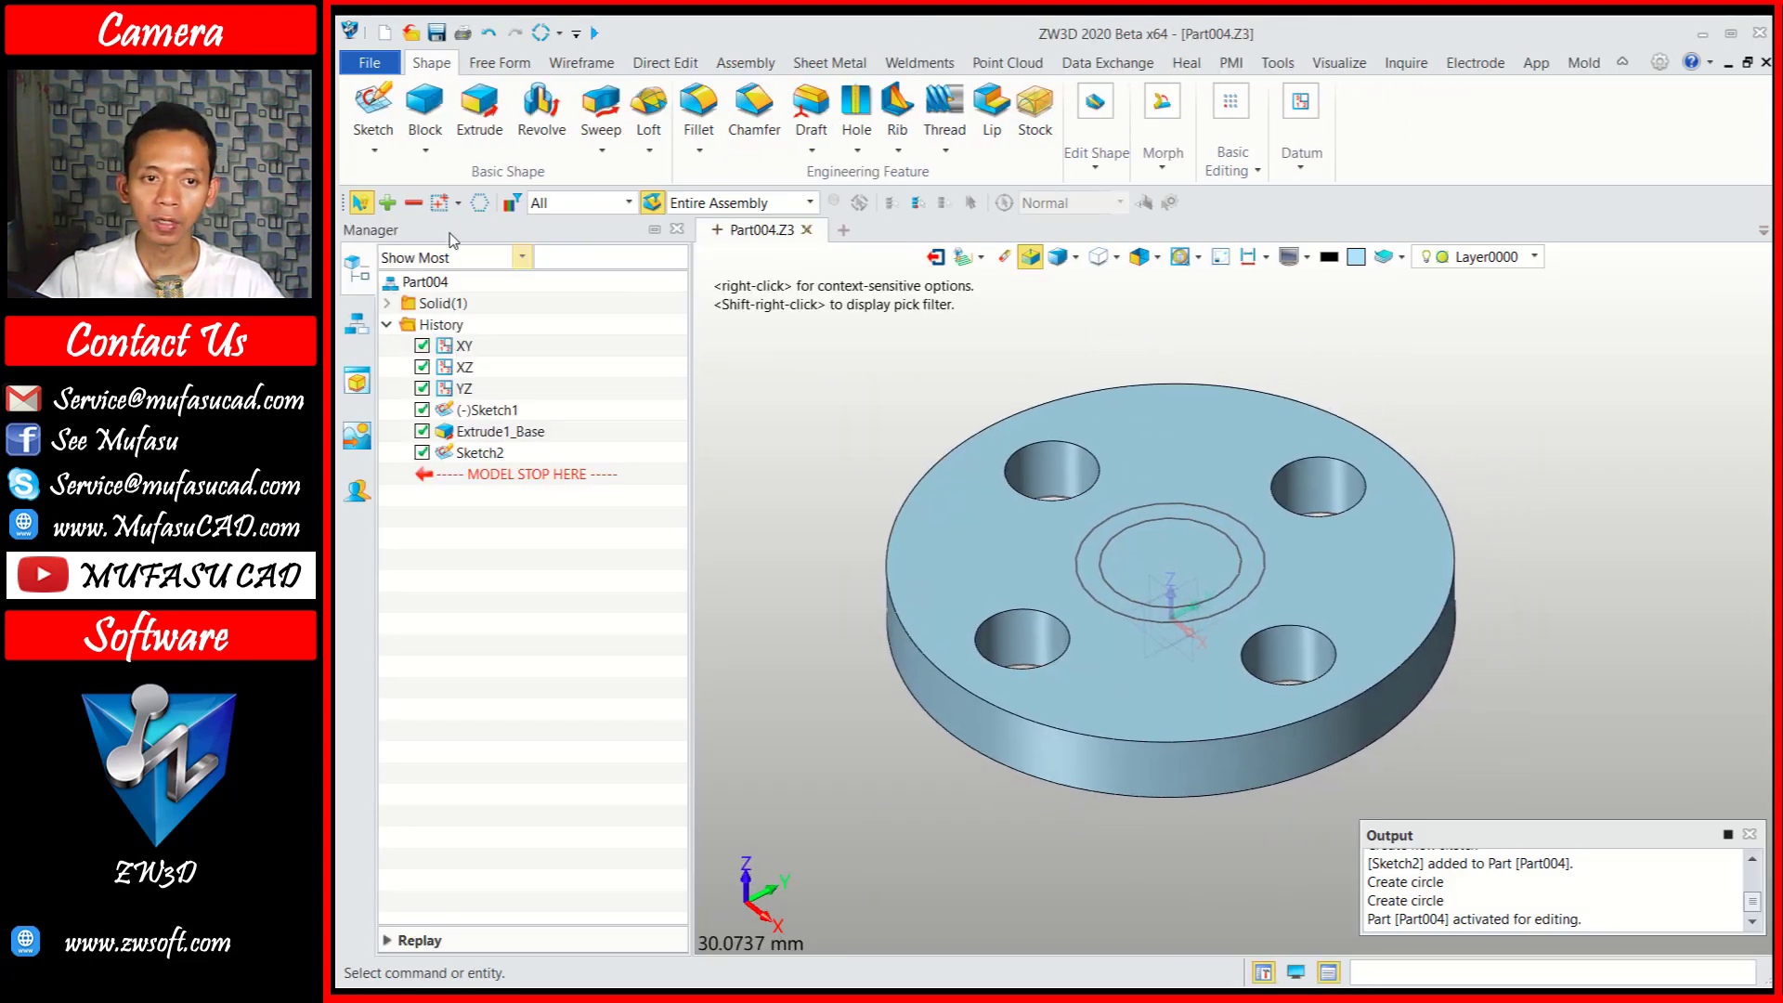
{"action": "left_click", "coordinate": [477, 116]}
{"action": "left_click", "coordinate": [1168, 506]}
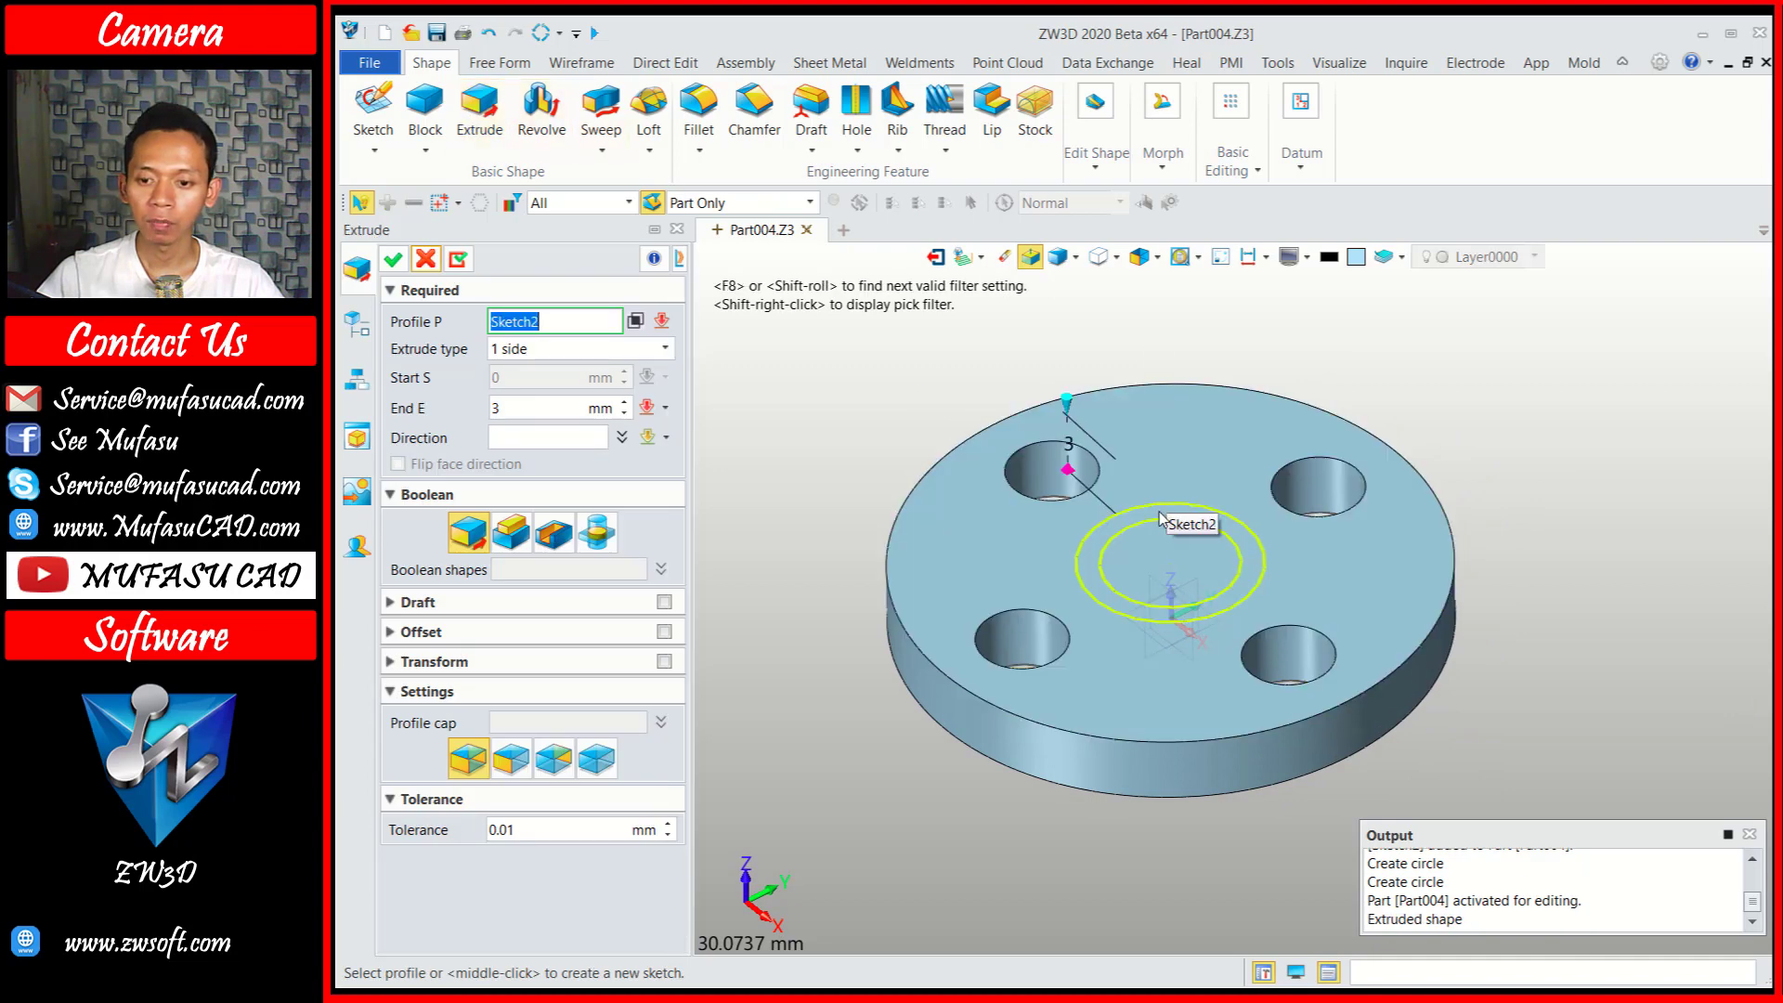
{"action": "left_click", "coordinate": [635, 321]}
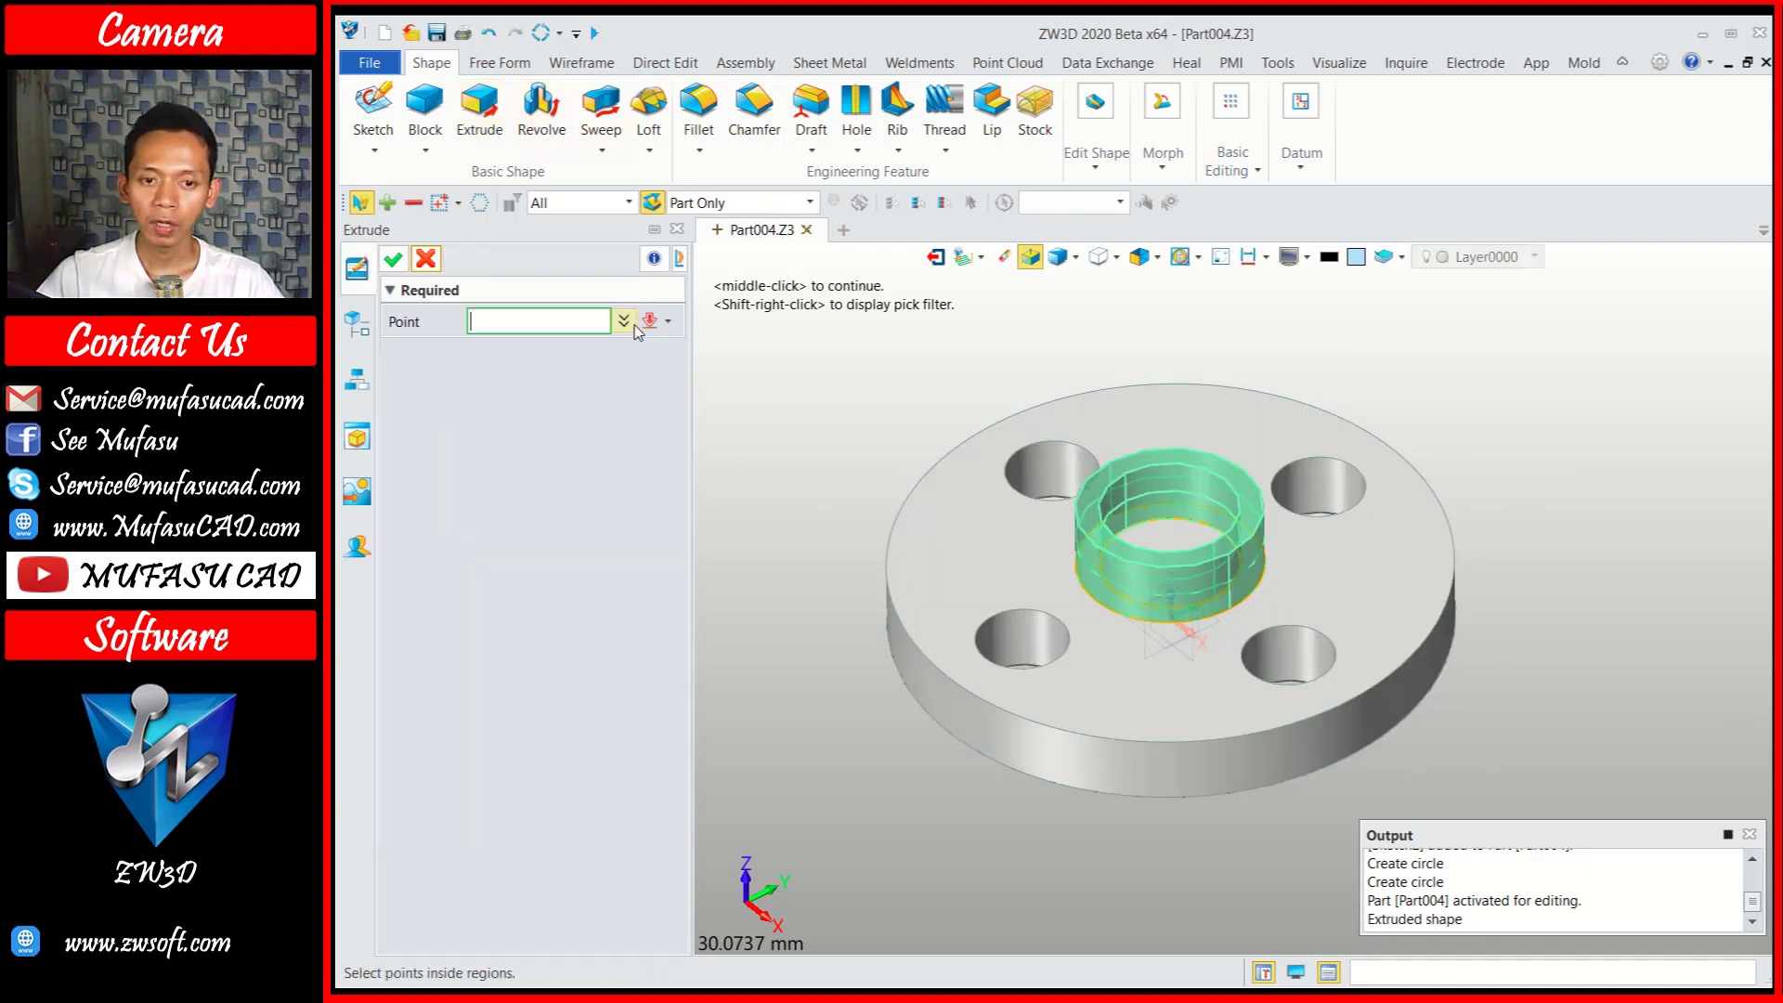
{"action": "left_click", "coordinate": [1152, 547]}
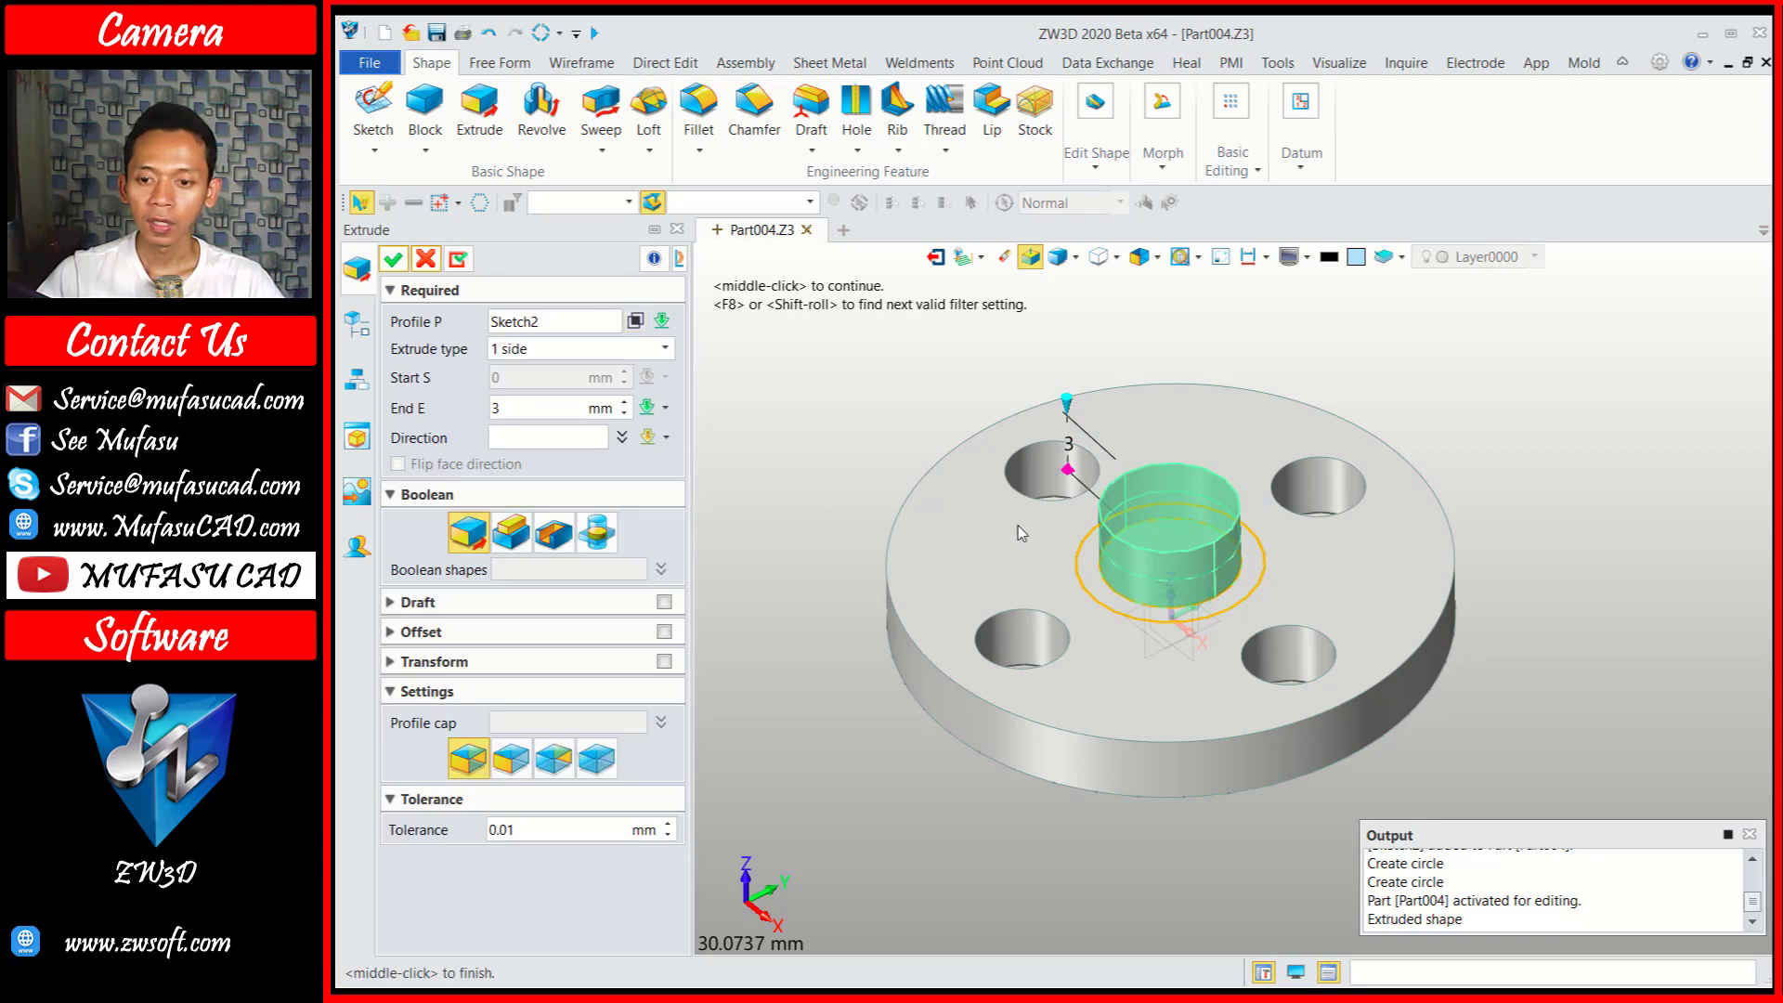
{"action": "left_click_drag", "start_coordinate": [1067, 406], "coordinate": [1079, 588]}
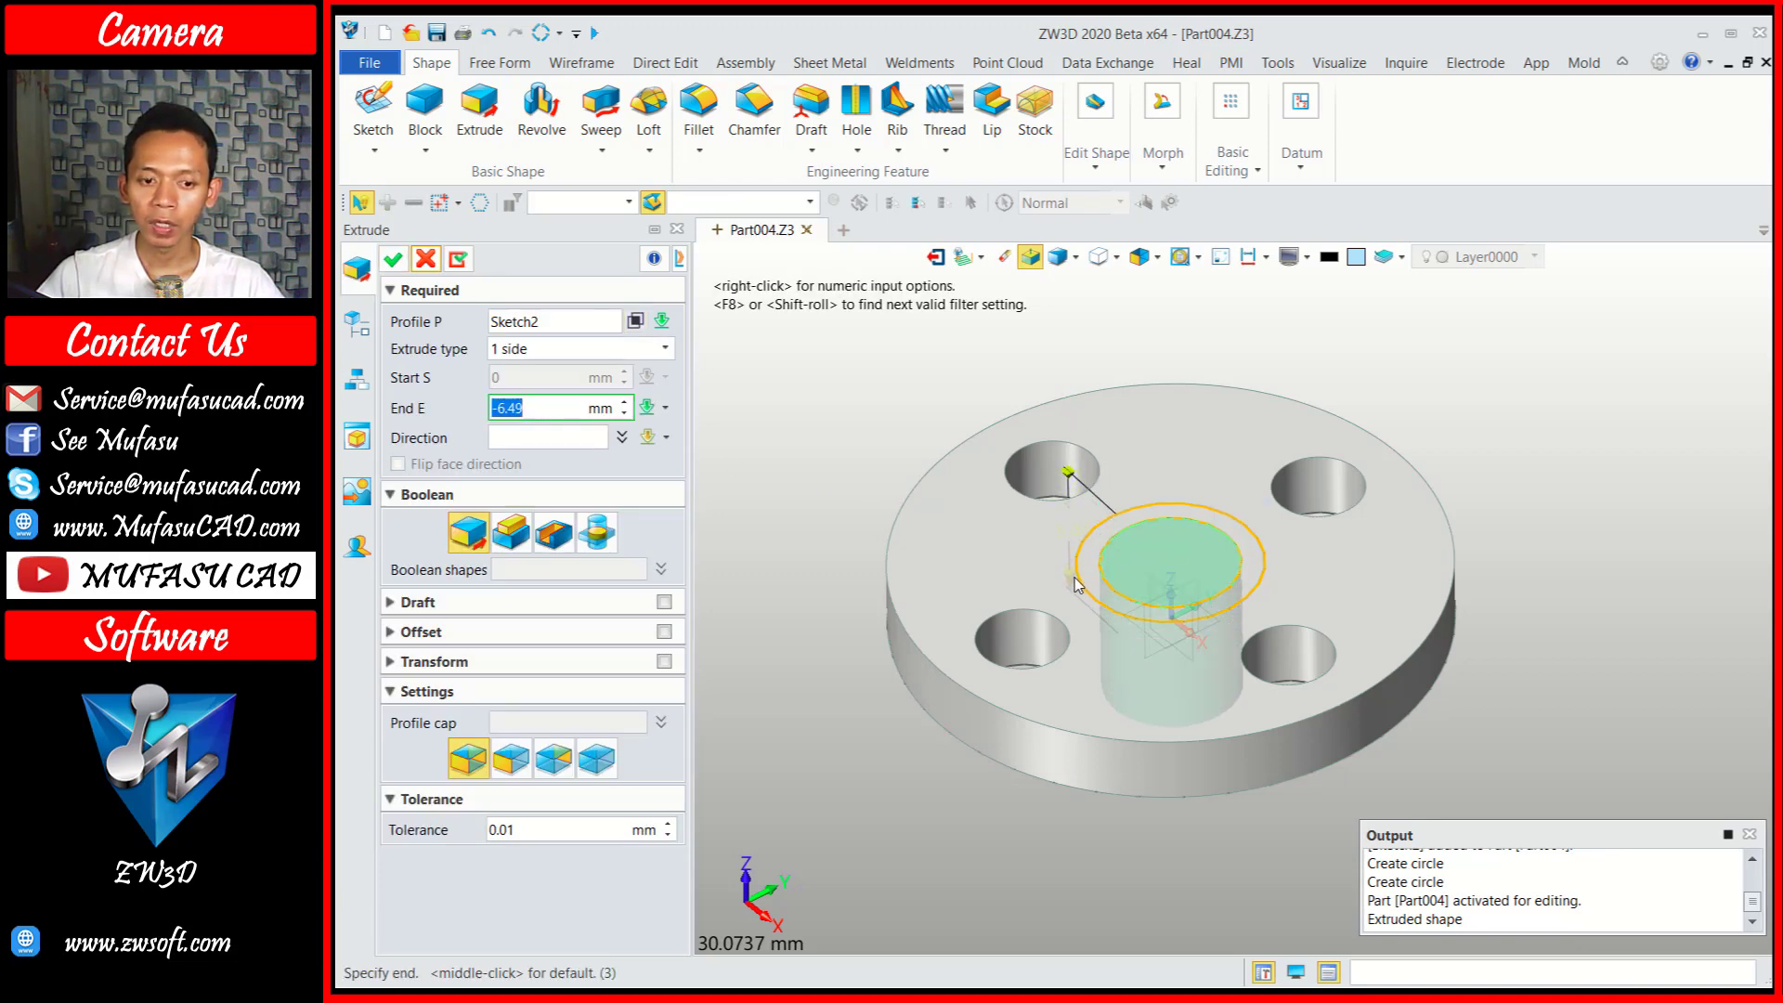
{"action": "left_click", "coordinate": [553, 533]}
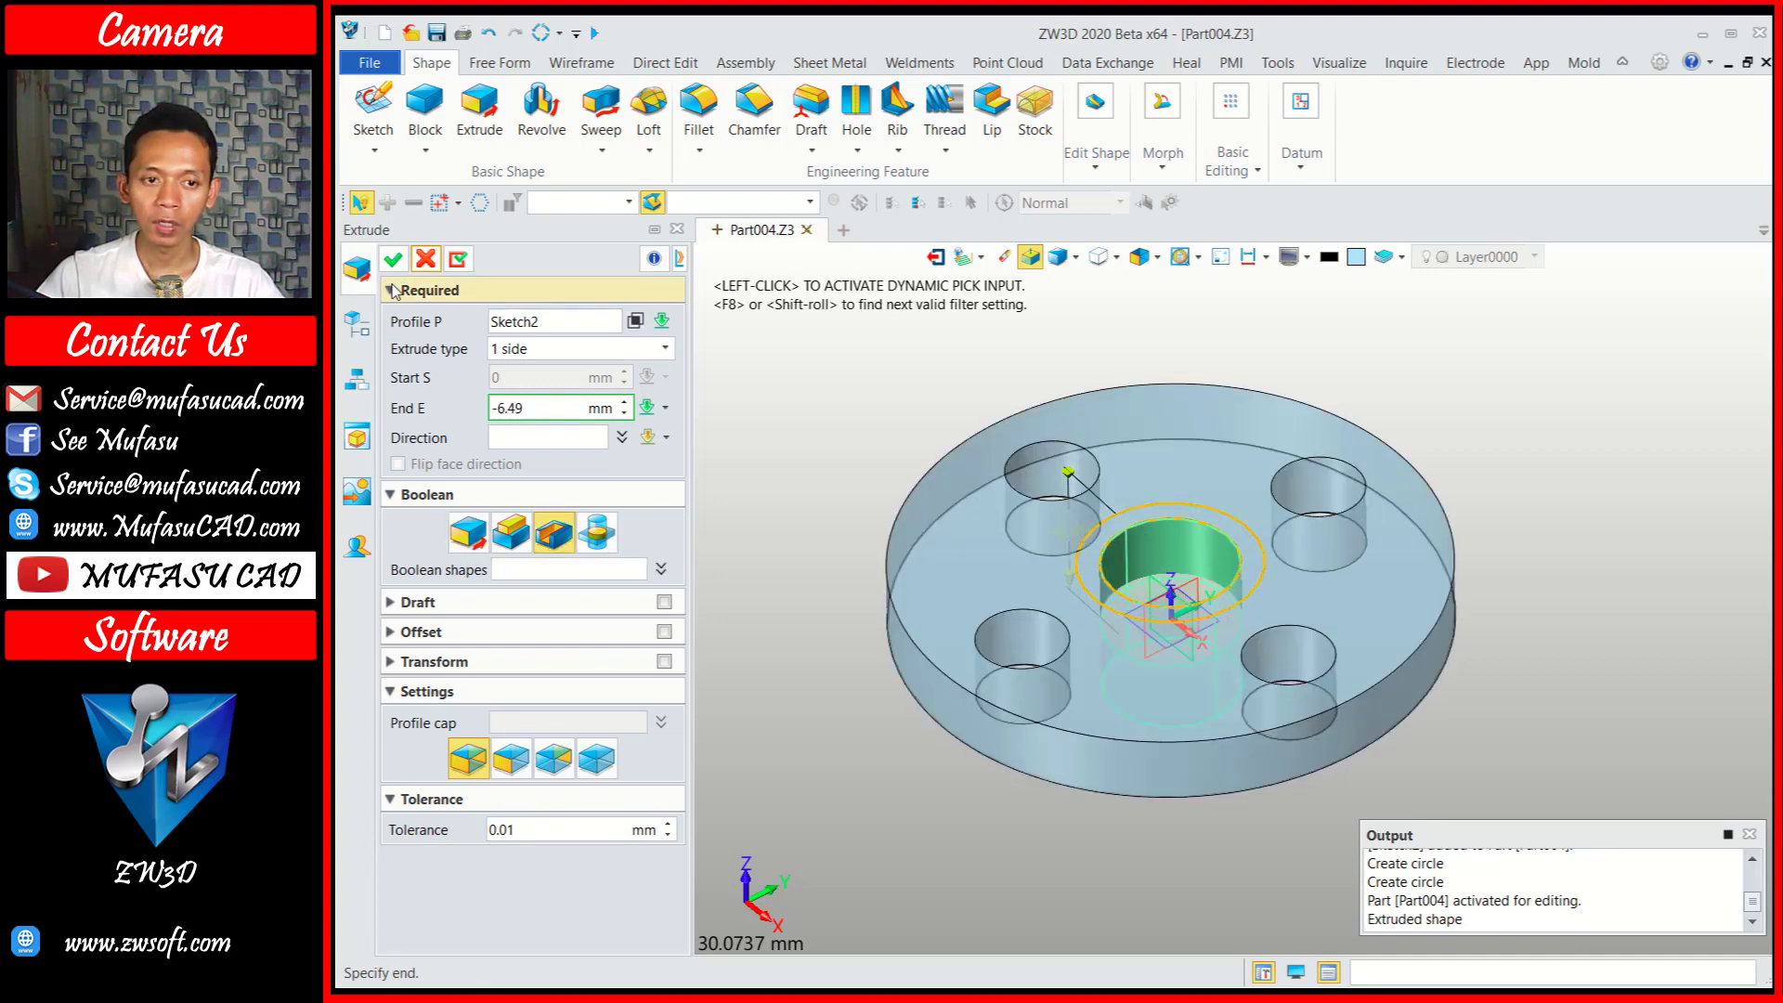
{"action": "left_click", "coordinate": [393, 260]}
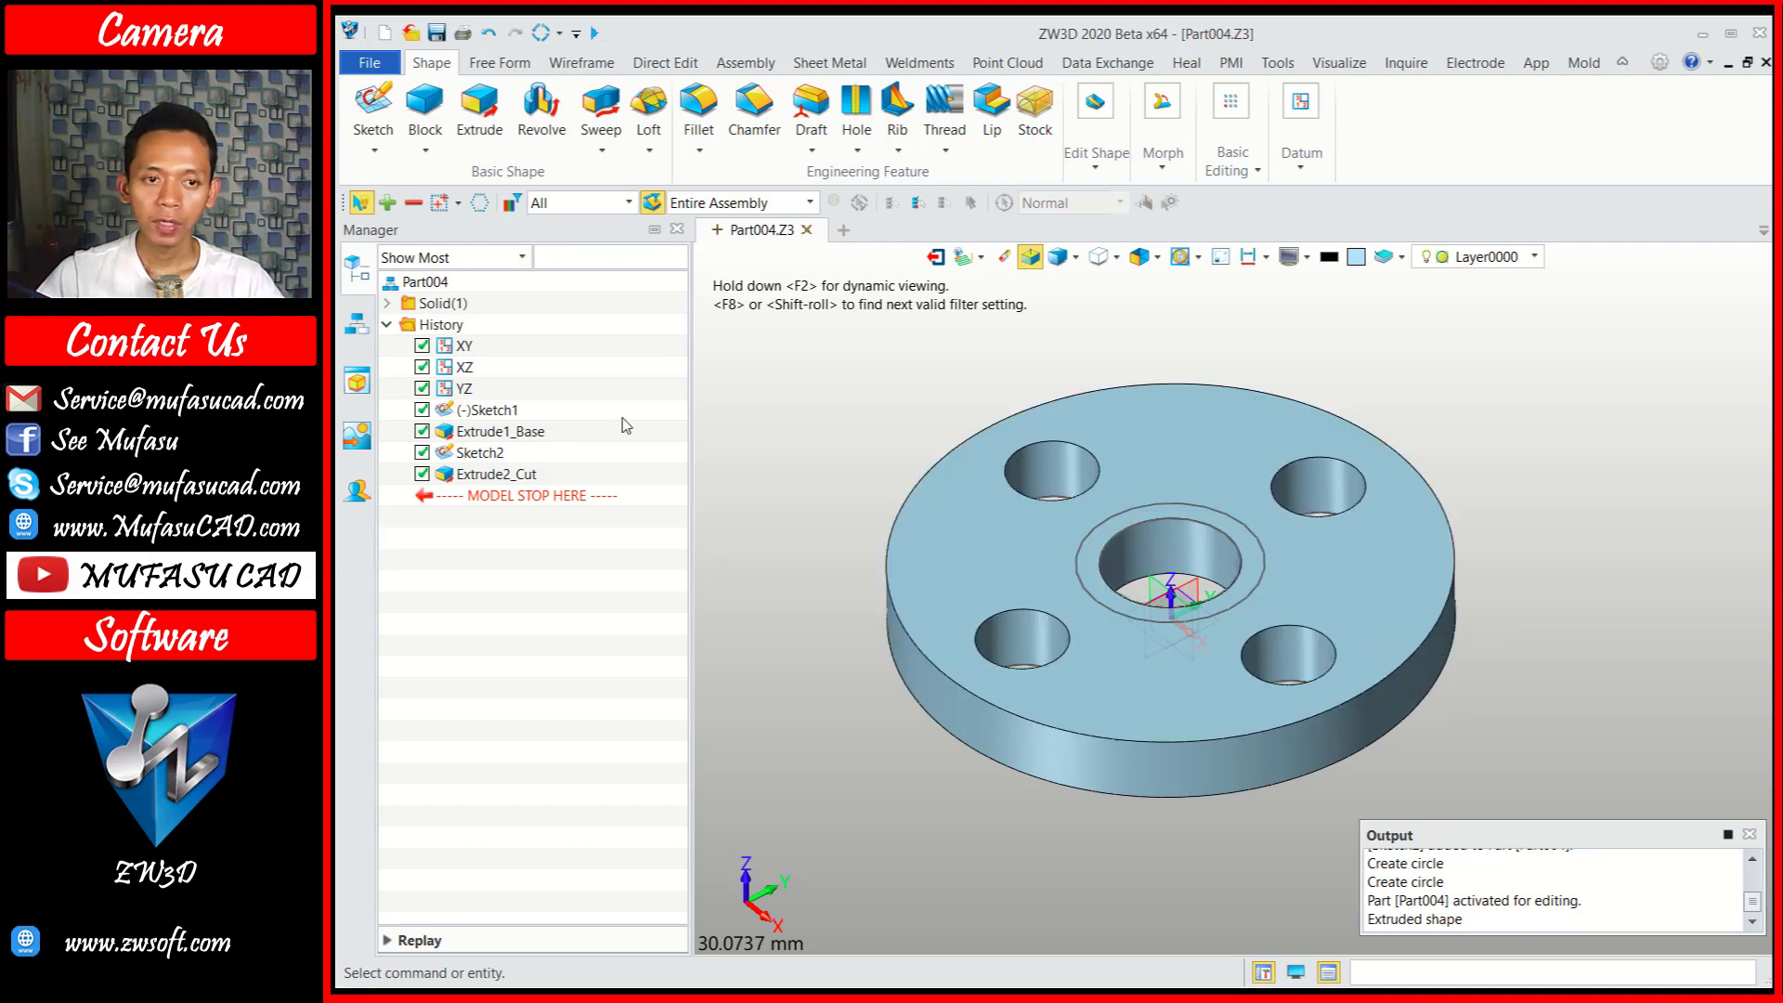
Extrude the ring between the two sketched circles 10 mm upward and add it to the disc as a boss.
{"action": "left_click", "coordinate": [480, 104]}
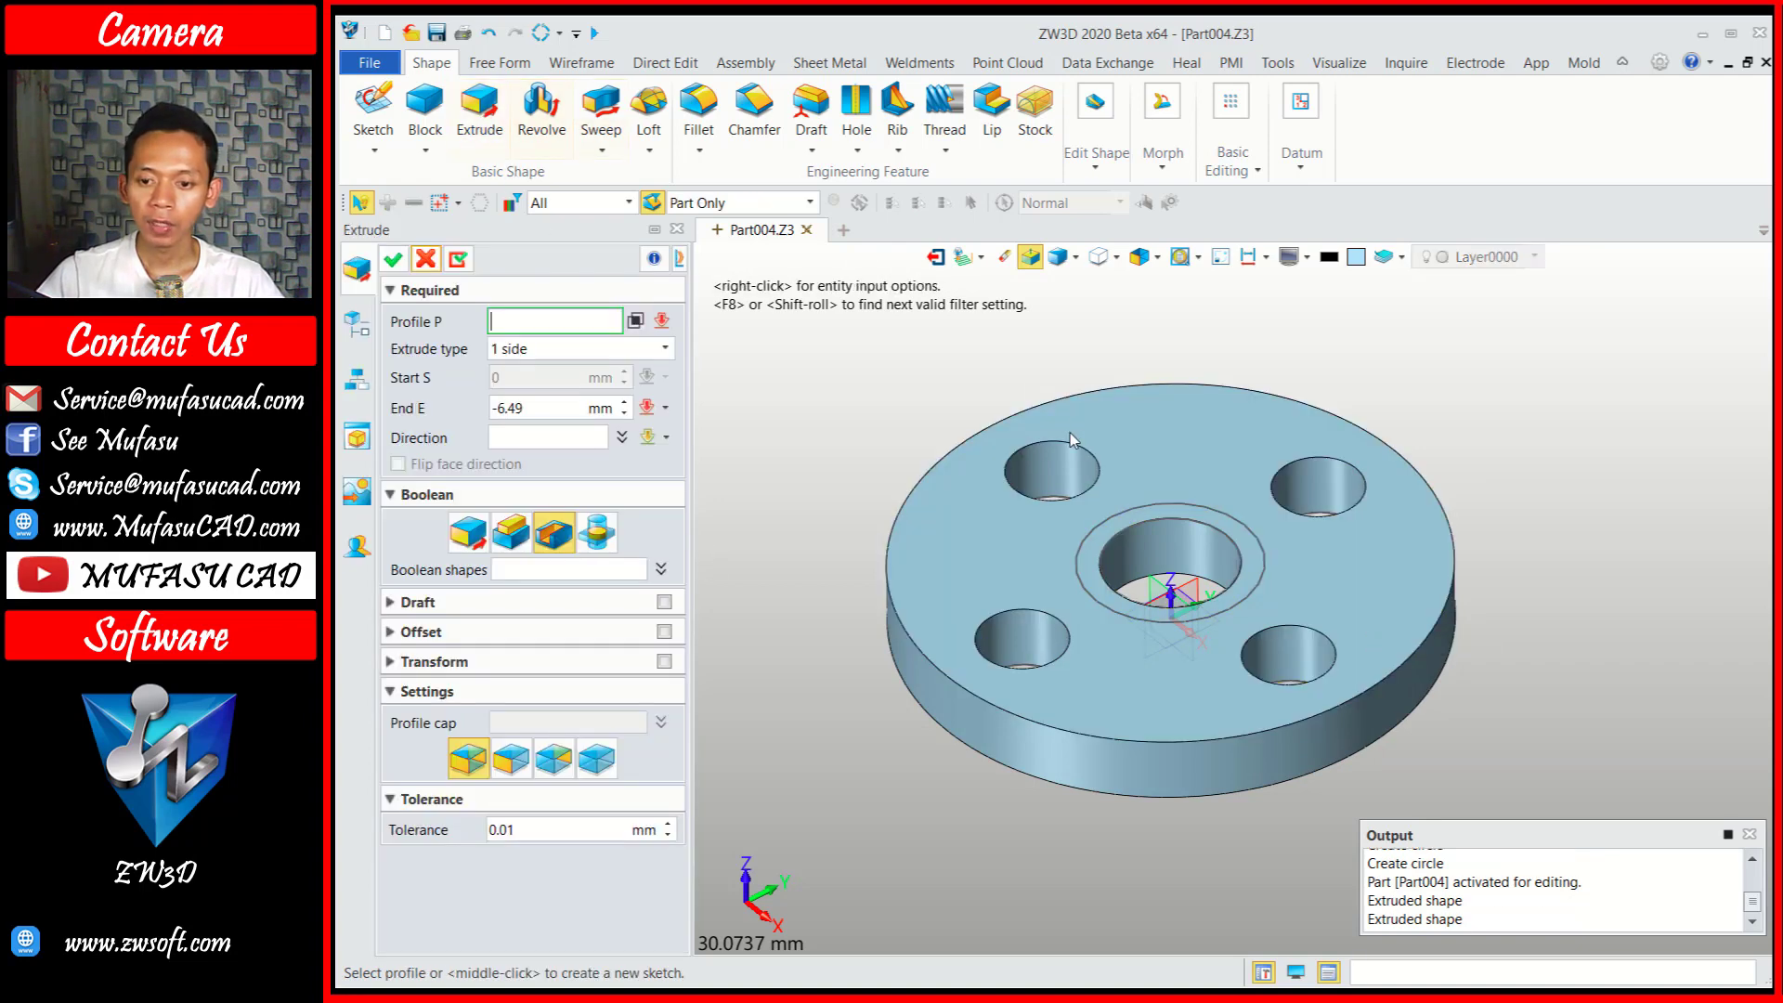
{"action": "left_click", "coordinate": [1126, 518]}
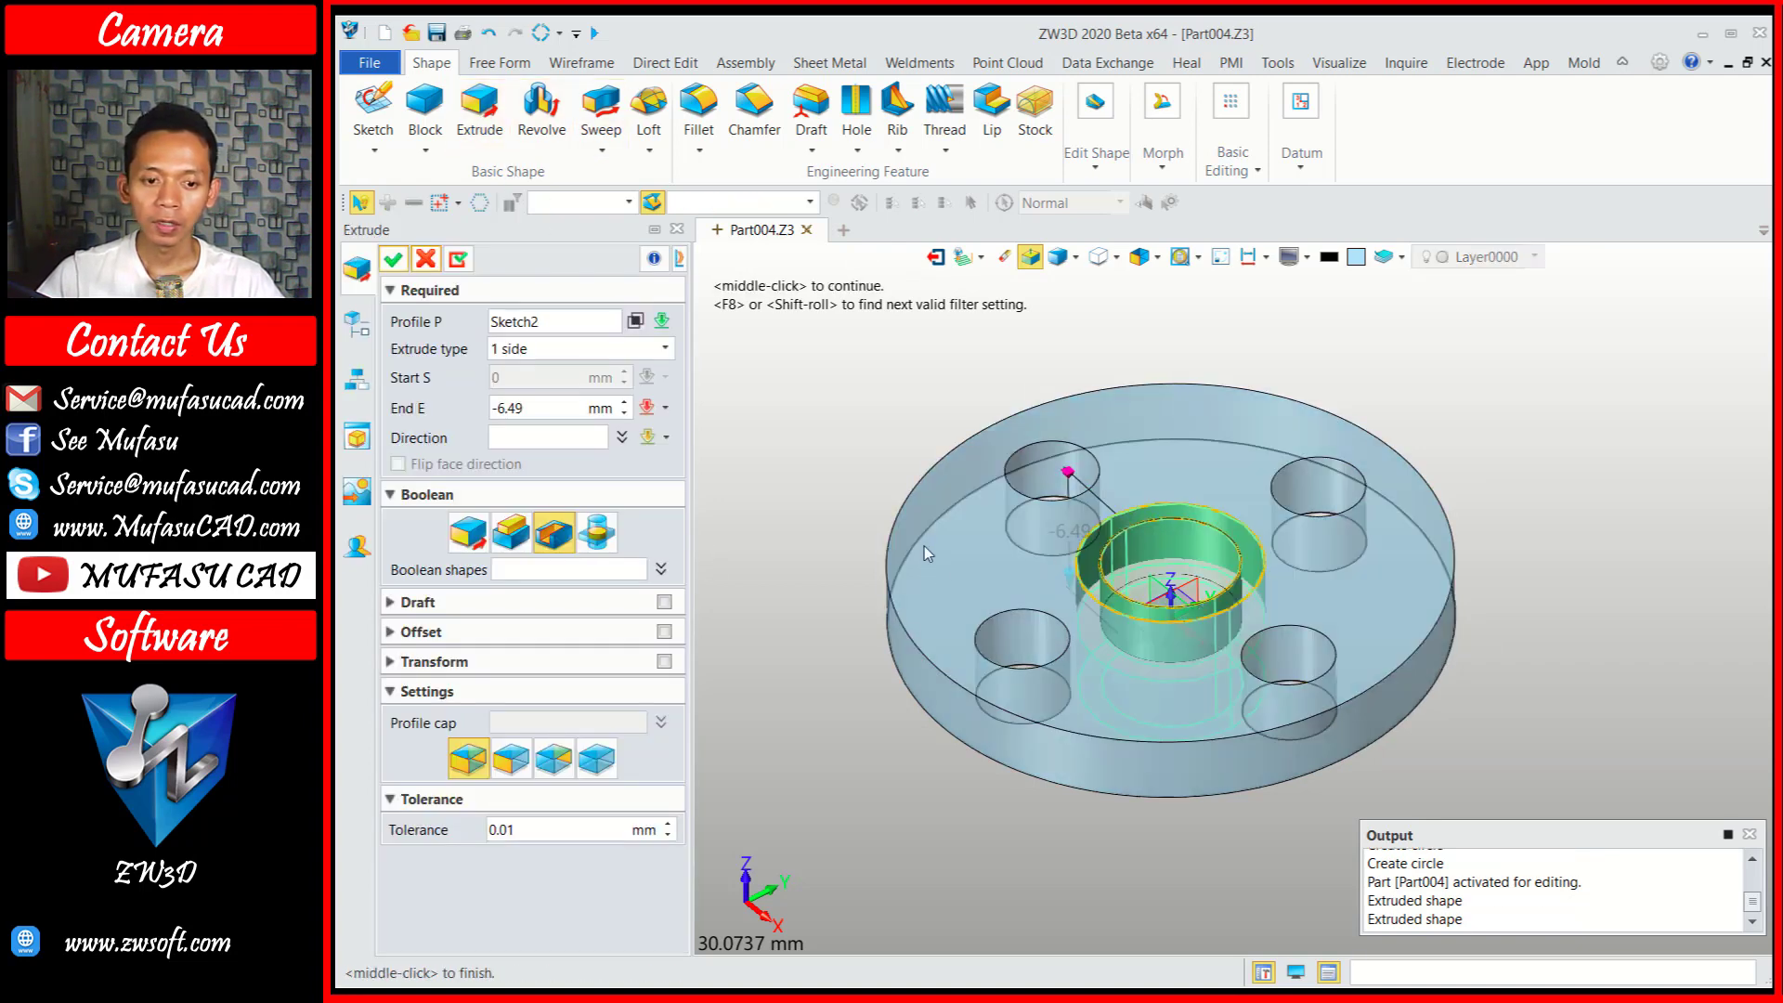
{"action": "left_click", "coordinate": [529, 408]}
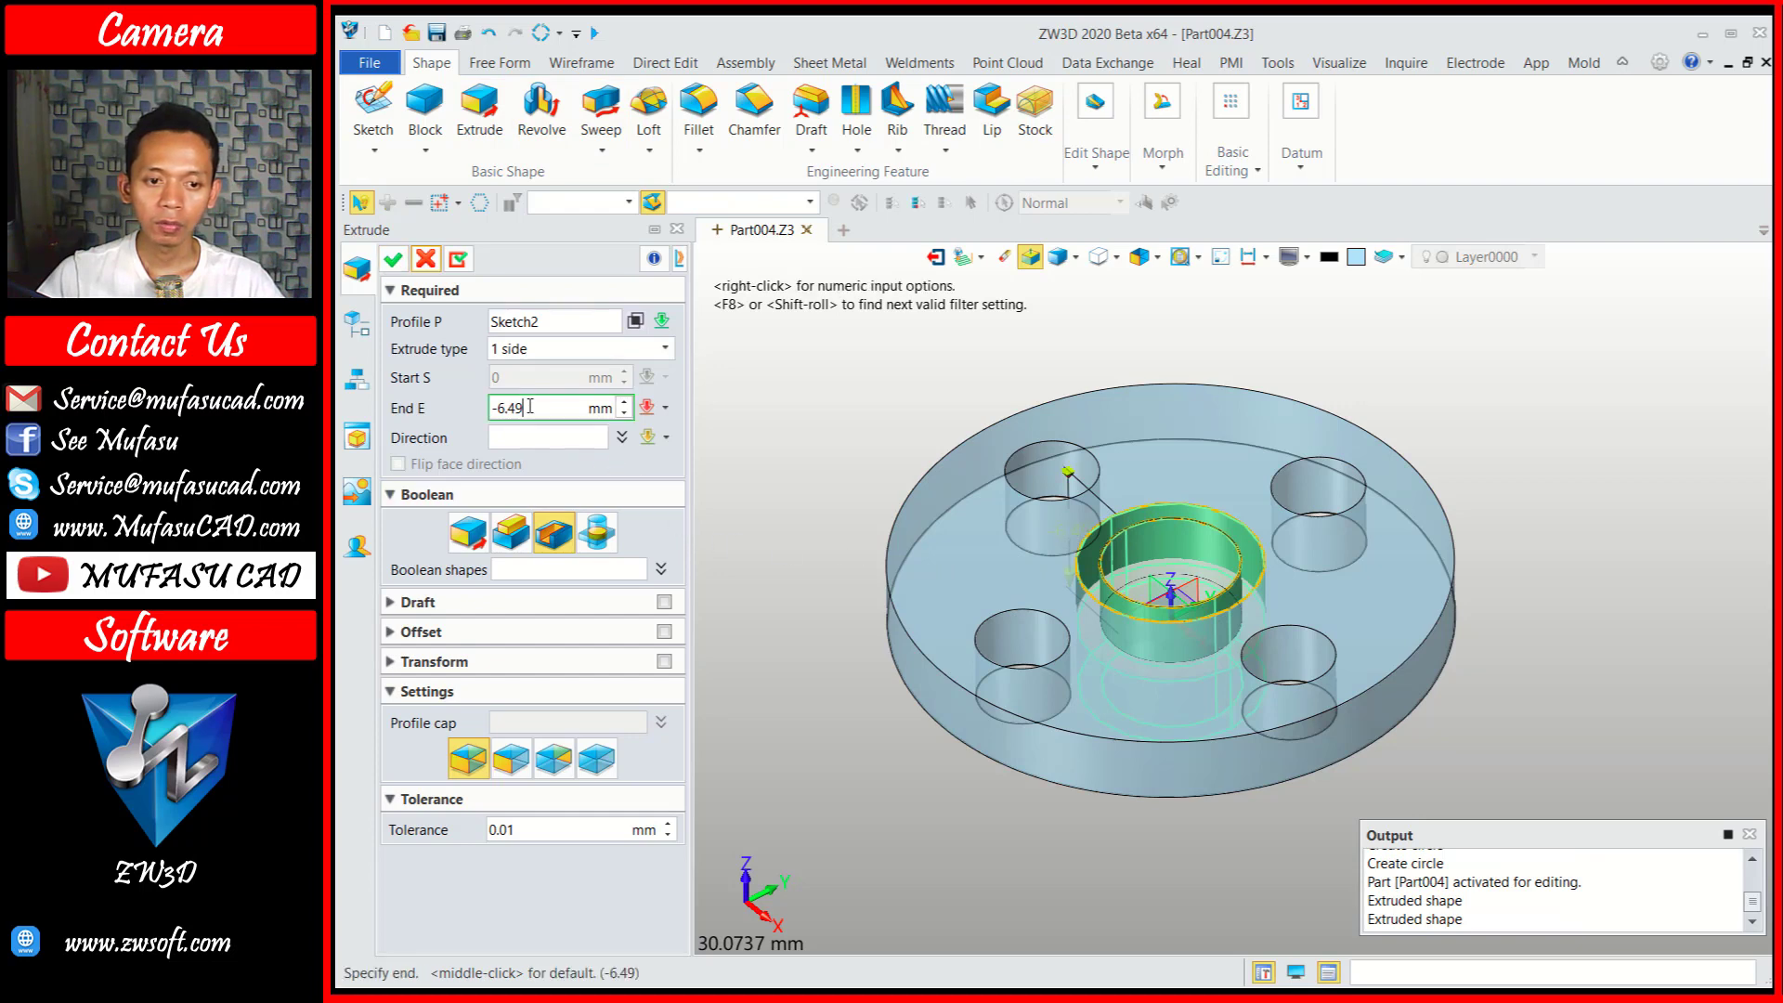
{"action": "type", "text": "10"}
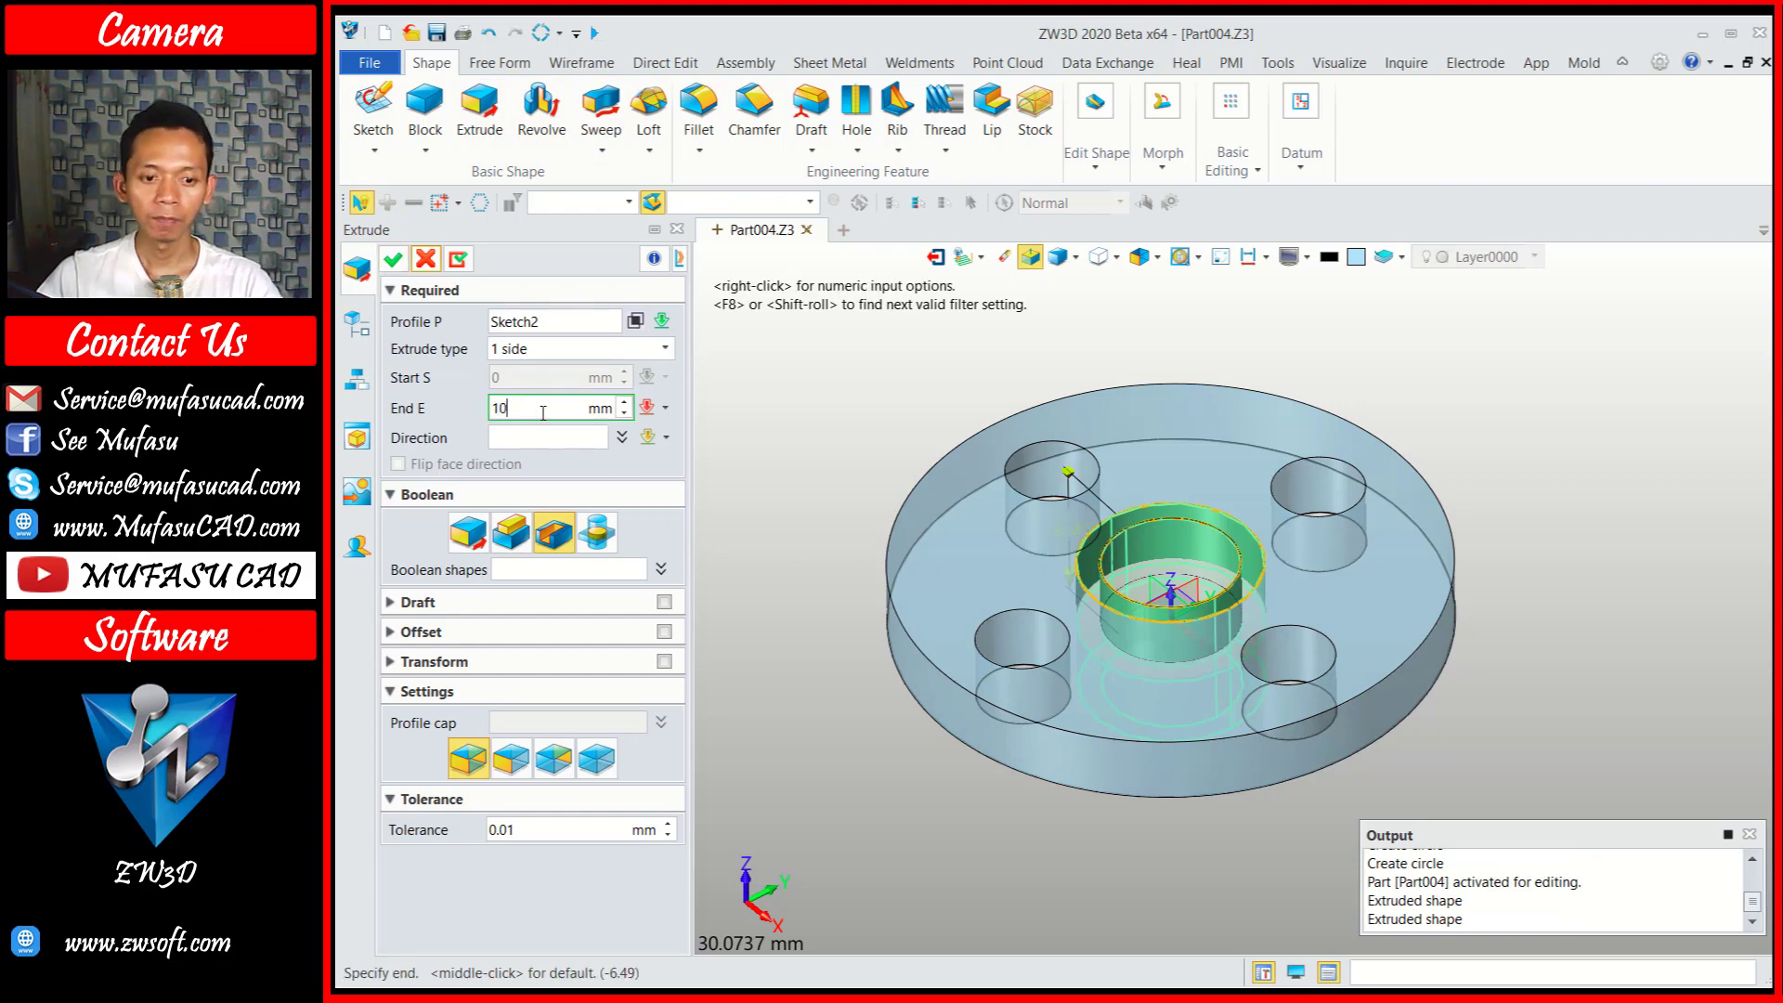
{"action": "left_click", "coordinate": [517, 536]}
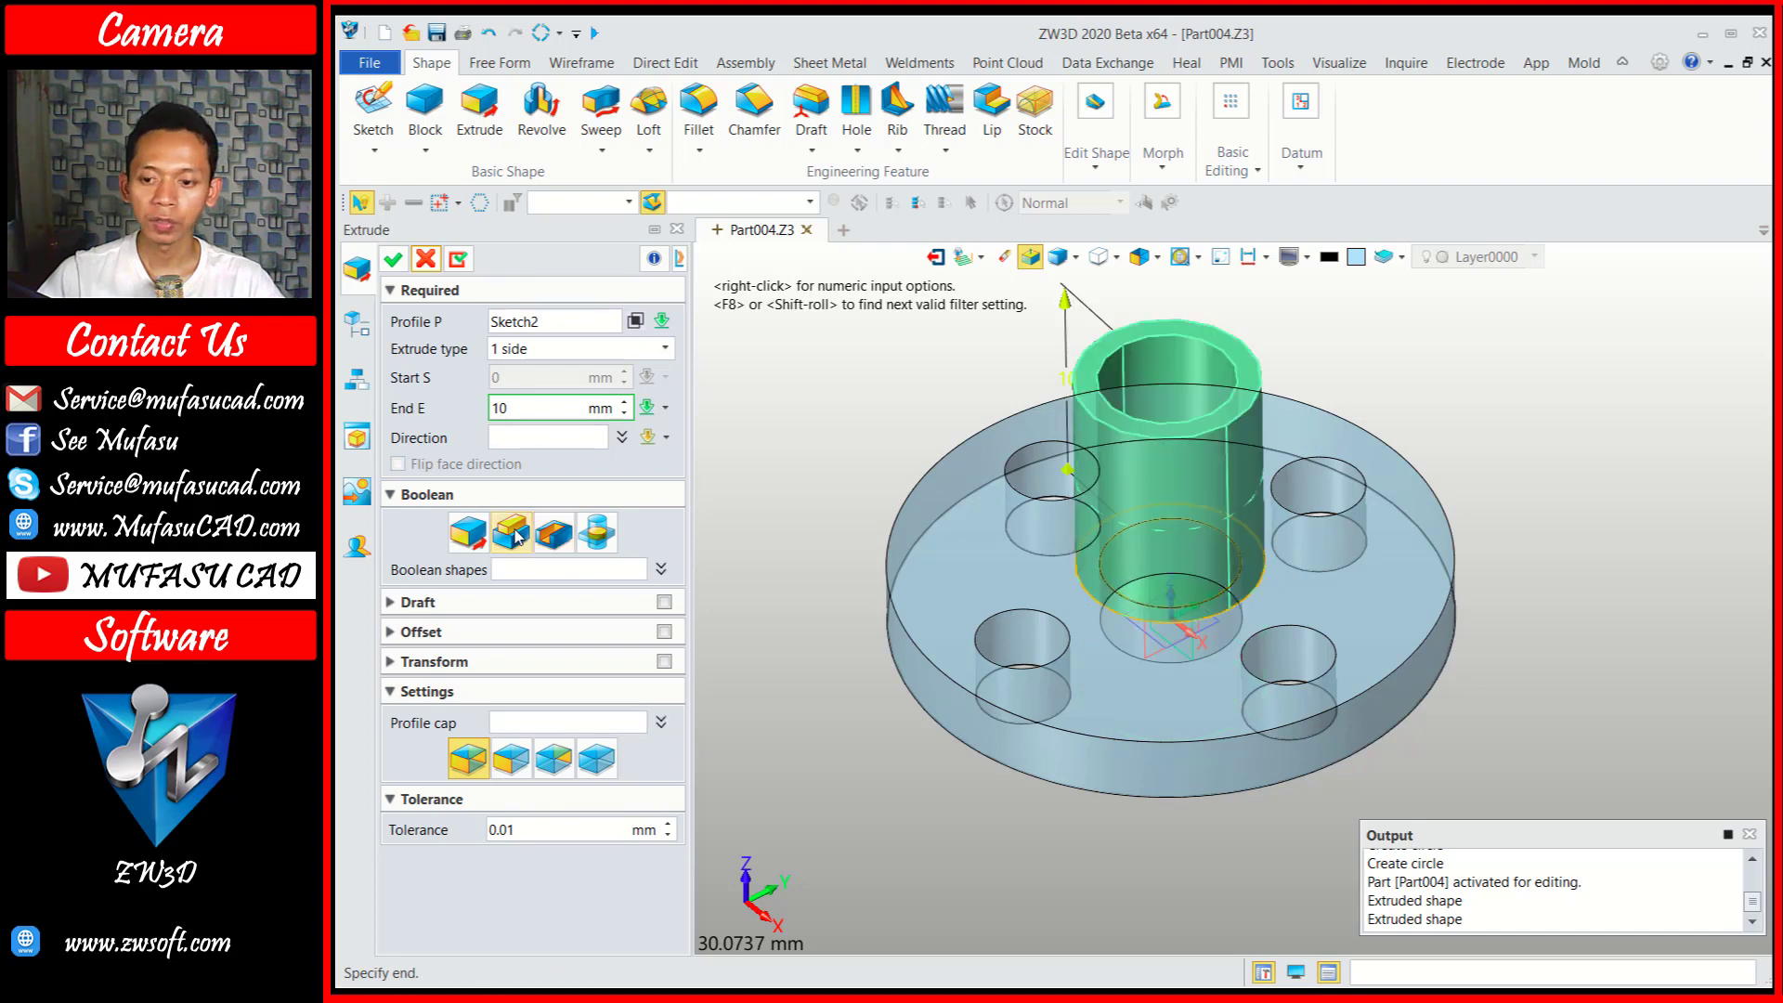
{"action": "left_click", "coordinate": [393, 262]}
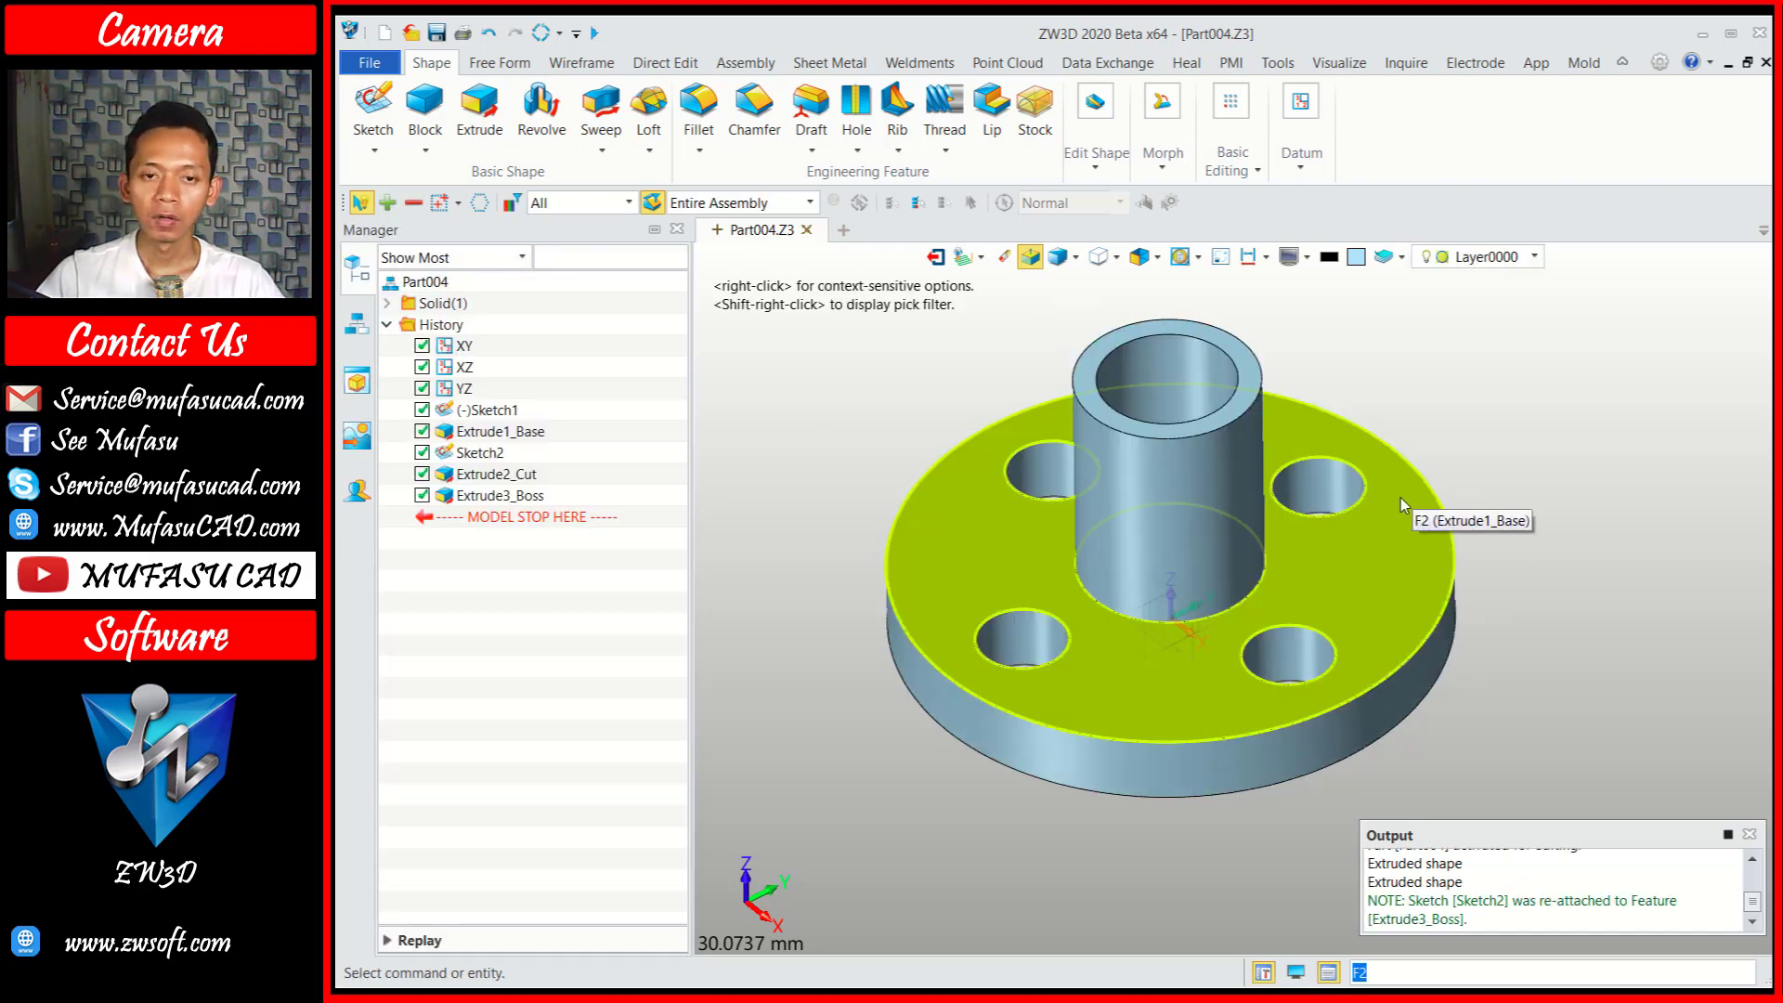
Start a chamfer with 0.2 mm setback on the tube's inner and outer top rims and the upper edges of the four holes.
{"action": "left_click", "coordinate": [753, 107]}
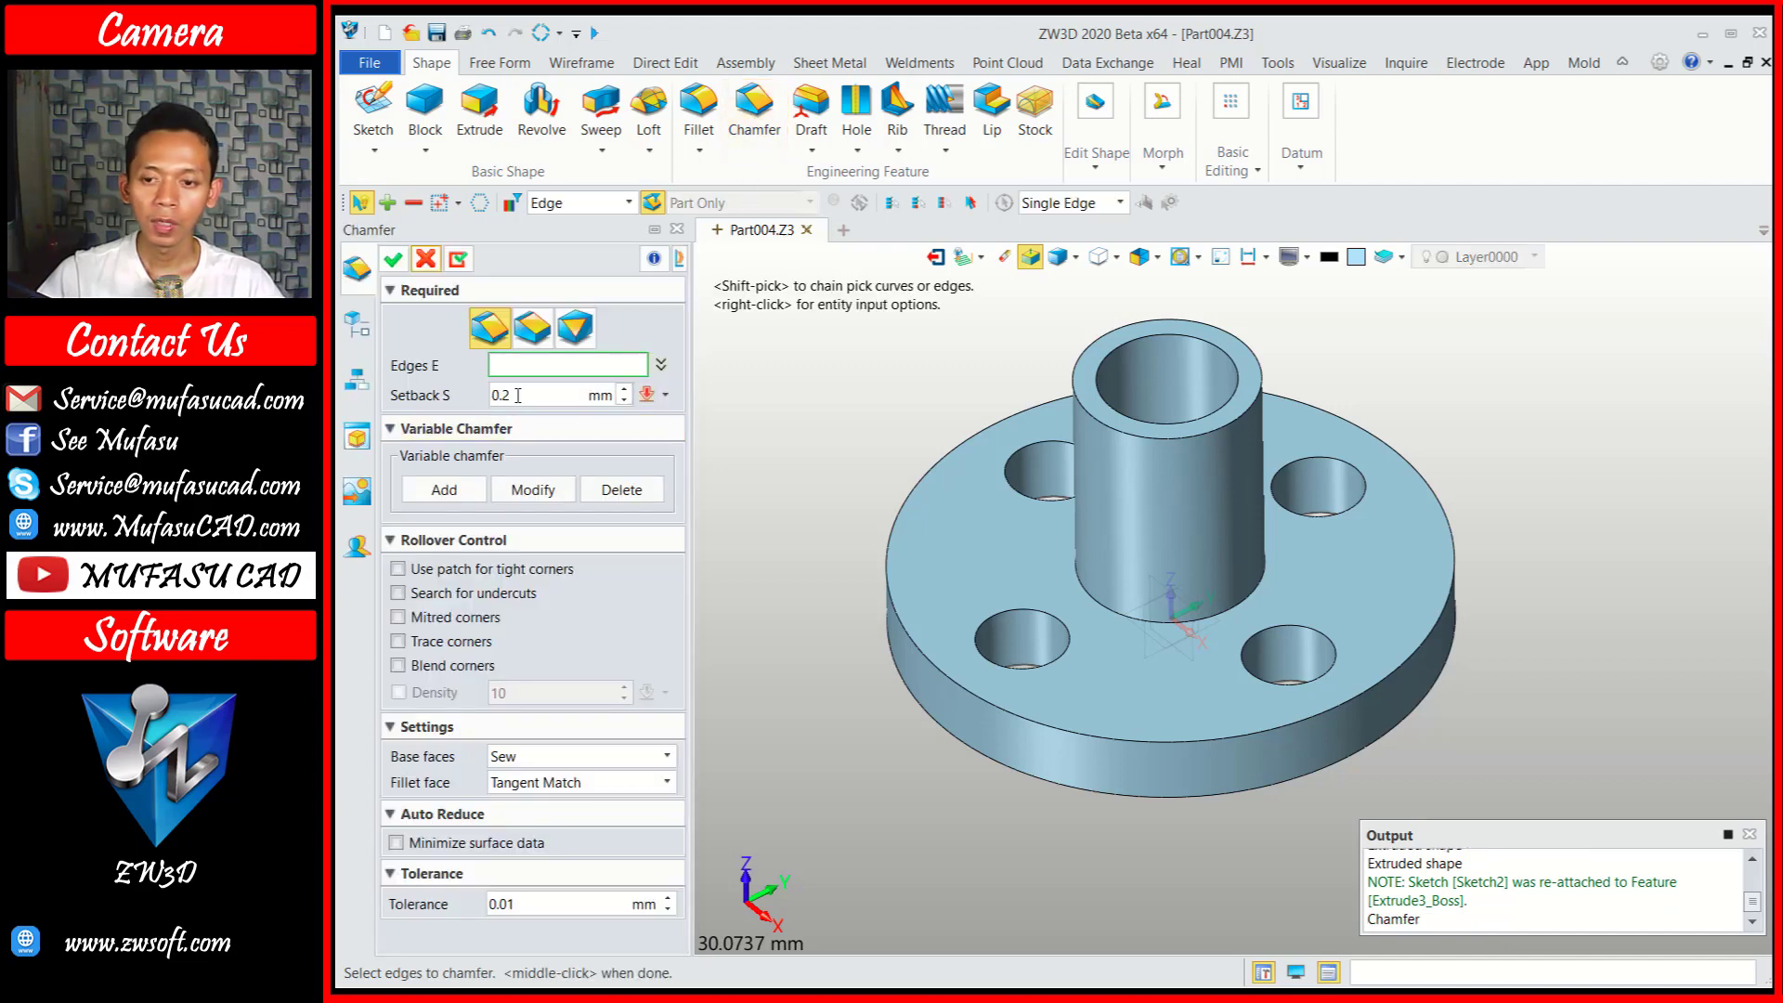
{"action": "left_click", "coordinate": [1167, 336]}
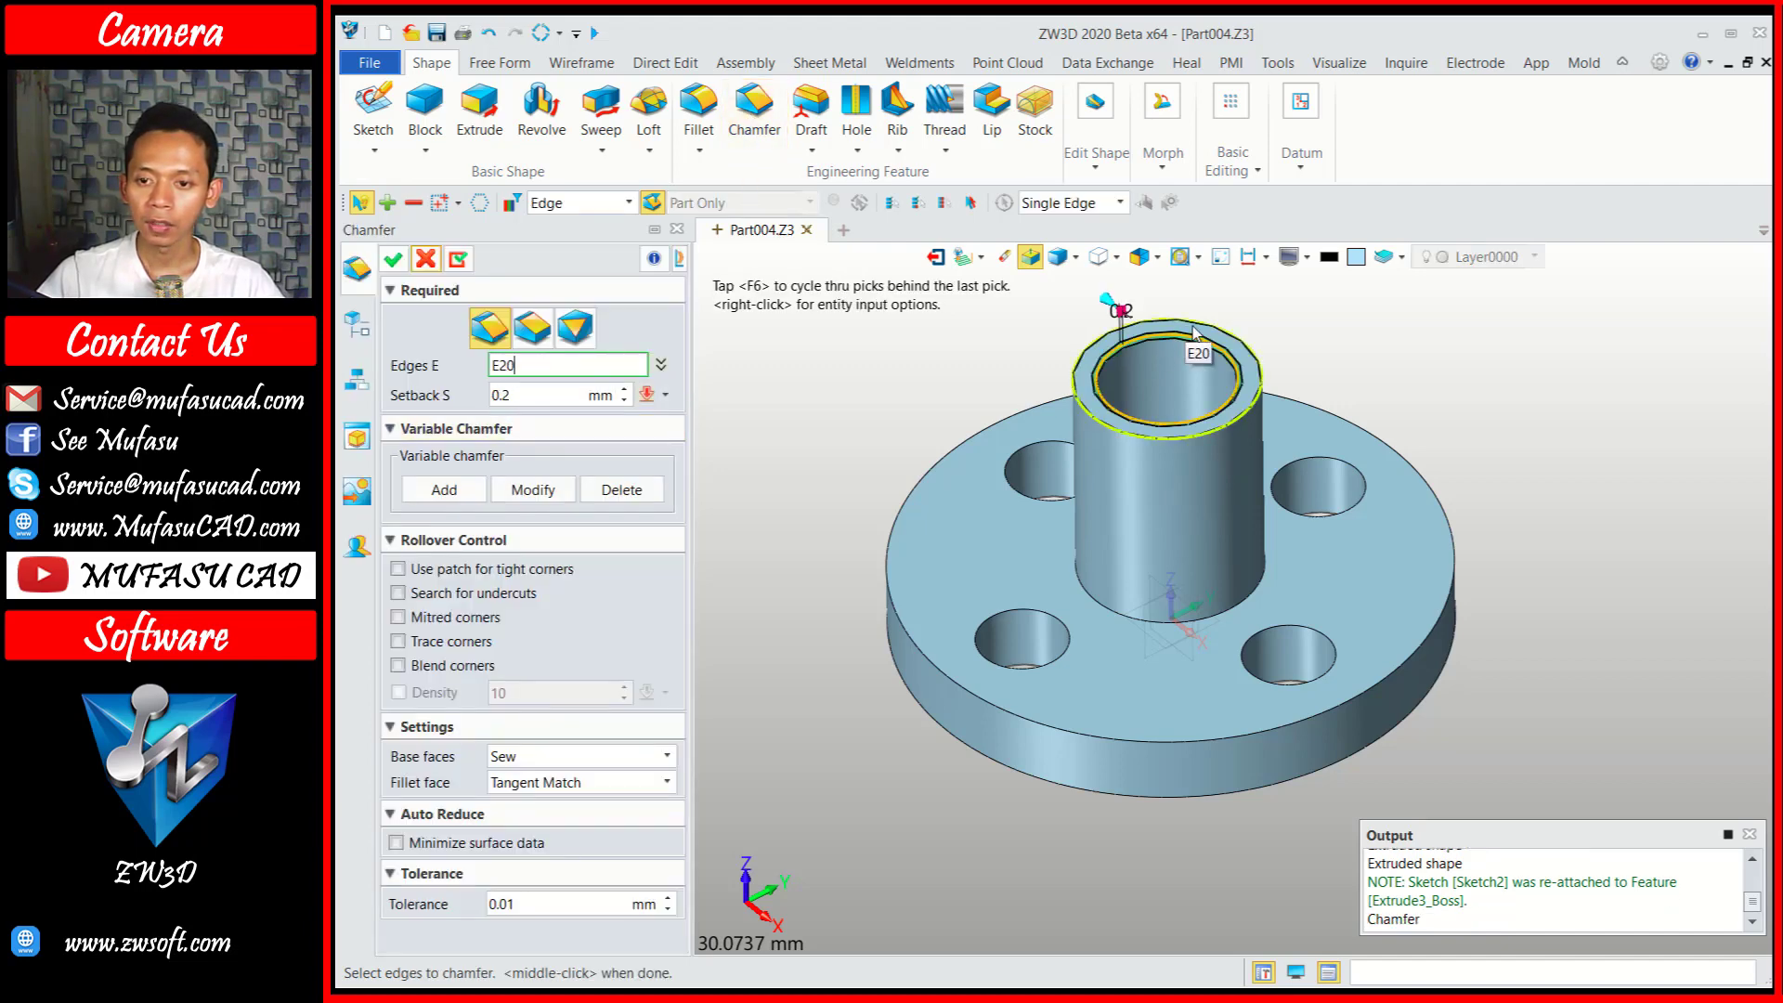
{"action": "left_click", "coordinate": [1201, 330]}
{"action": "left_click", "coordinate": [1026, 453]}
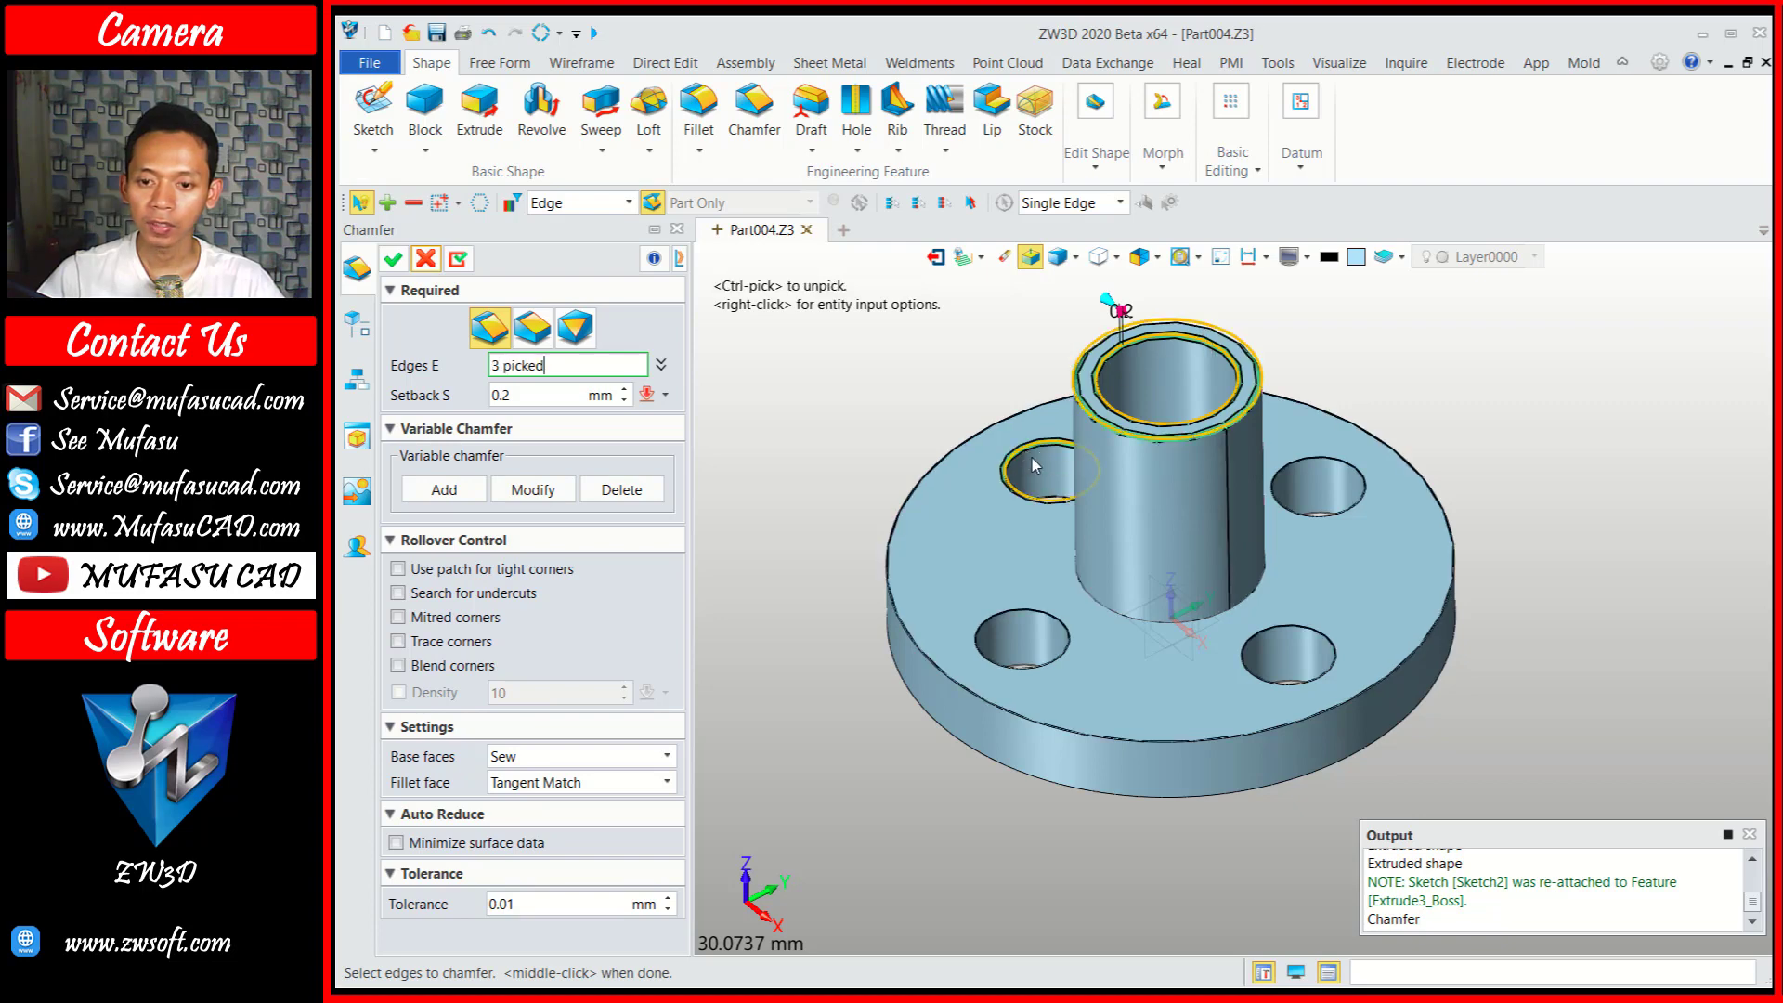
{"action": "middle_click_drag", "start_coordinate": [1509, 423], "coordinate": [1393, 437]}
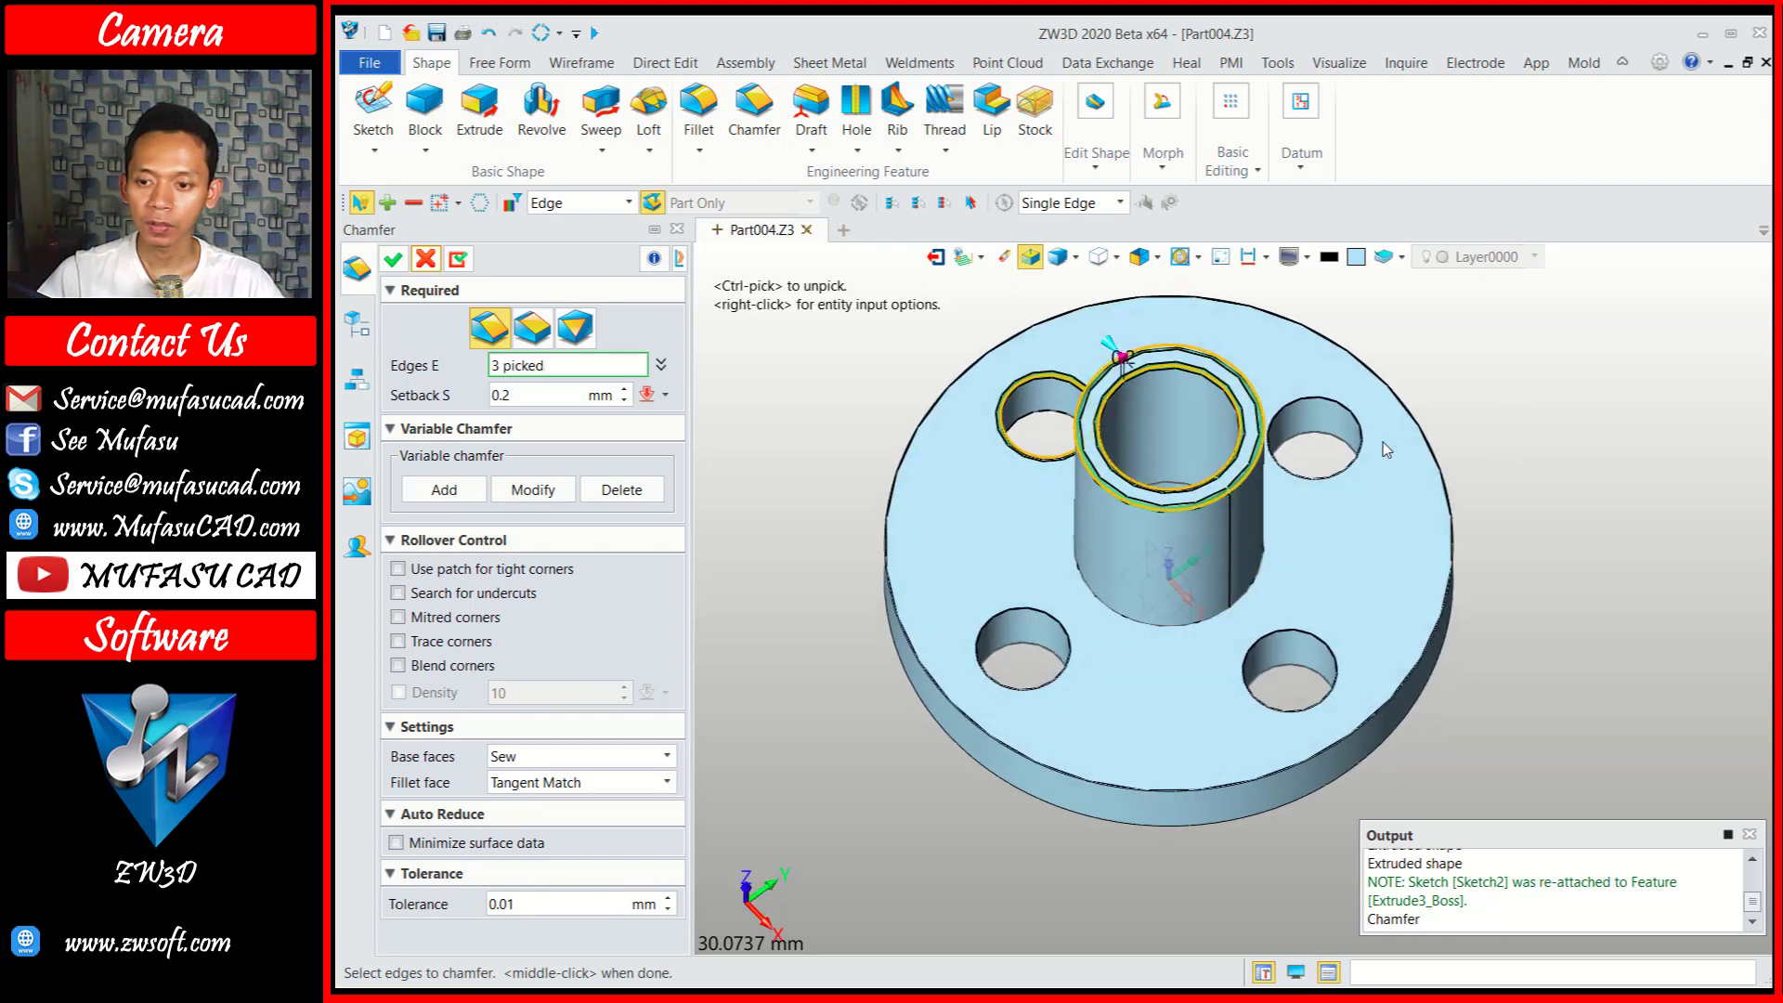
{"action": "left_click", "coordinate": [1325, 405]}
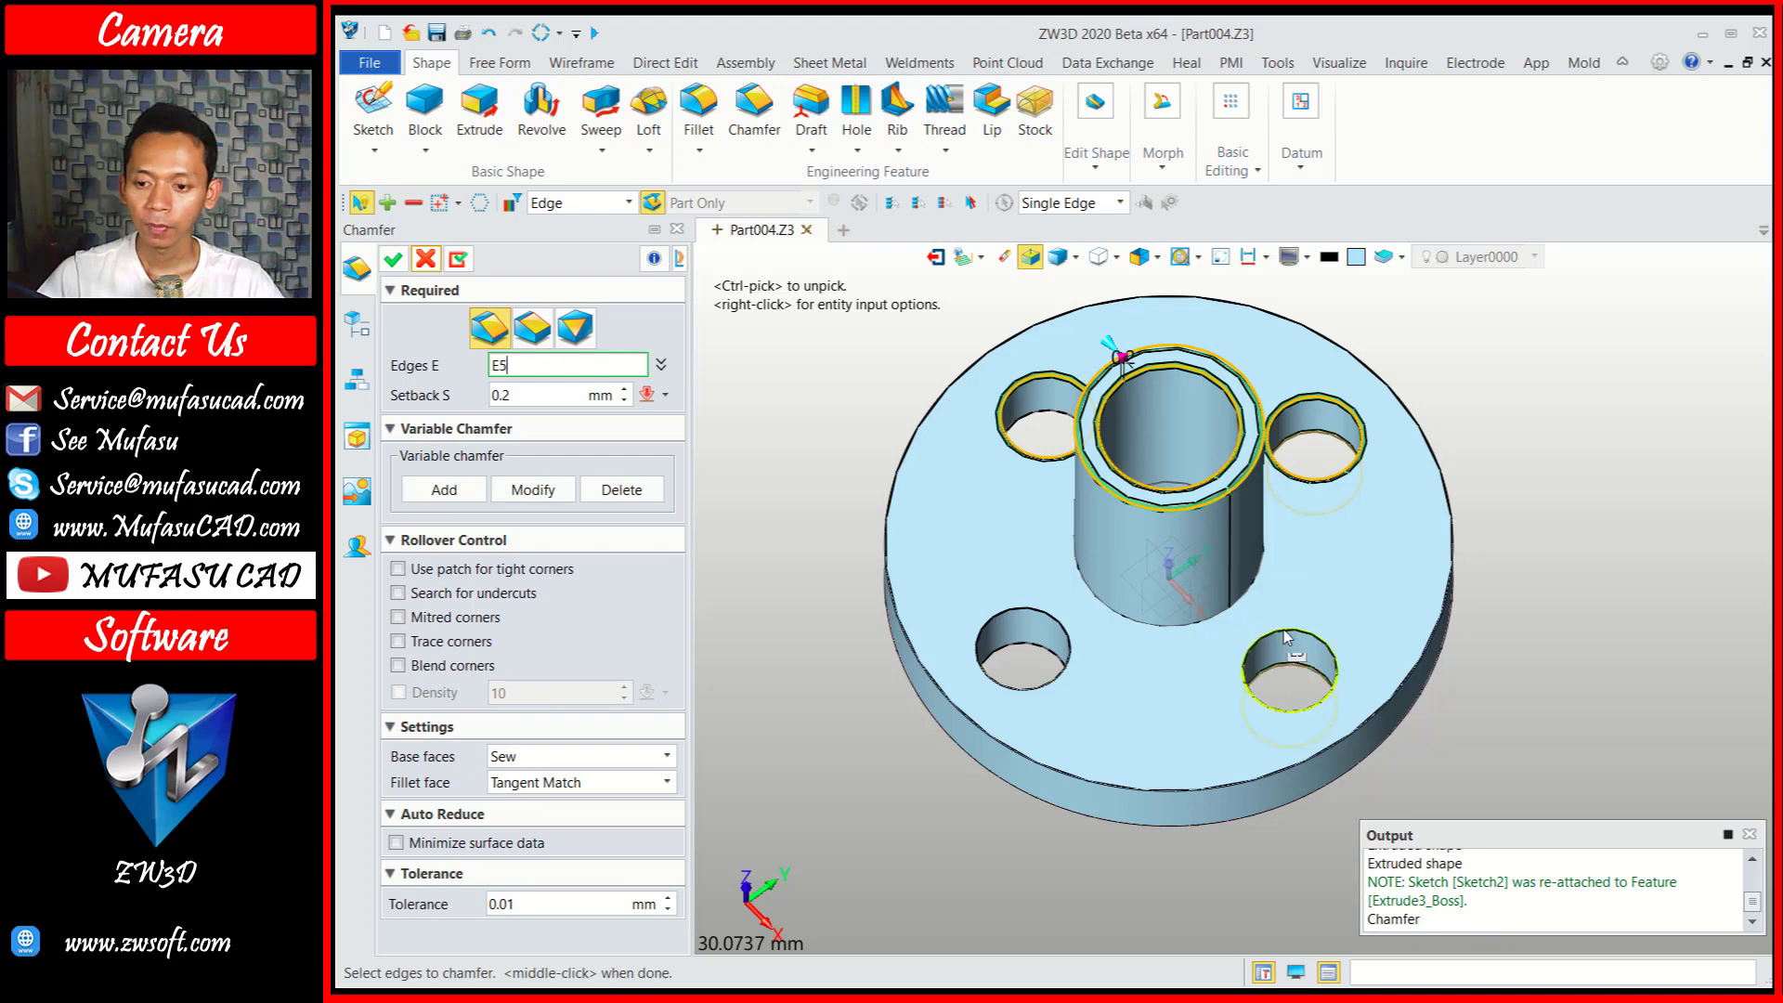
{"action": "left_click", "coordinate": [1284, 634]}
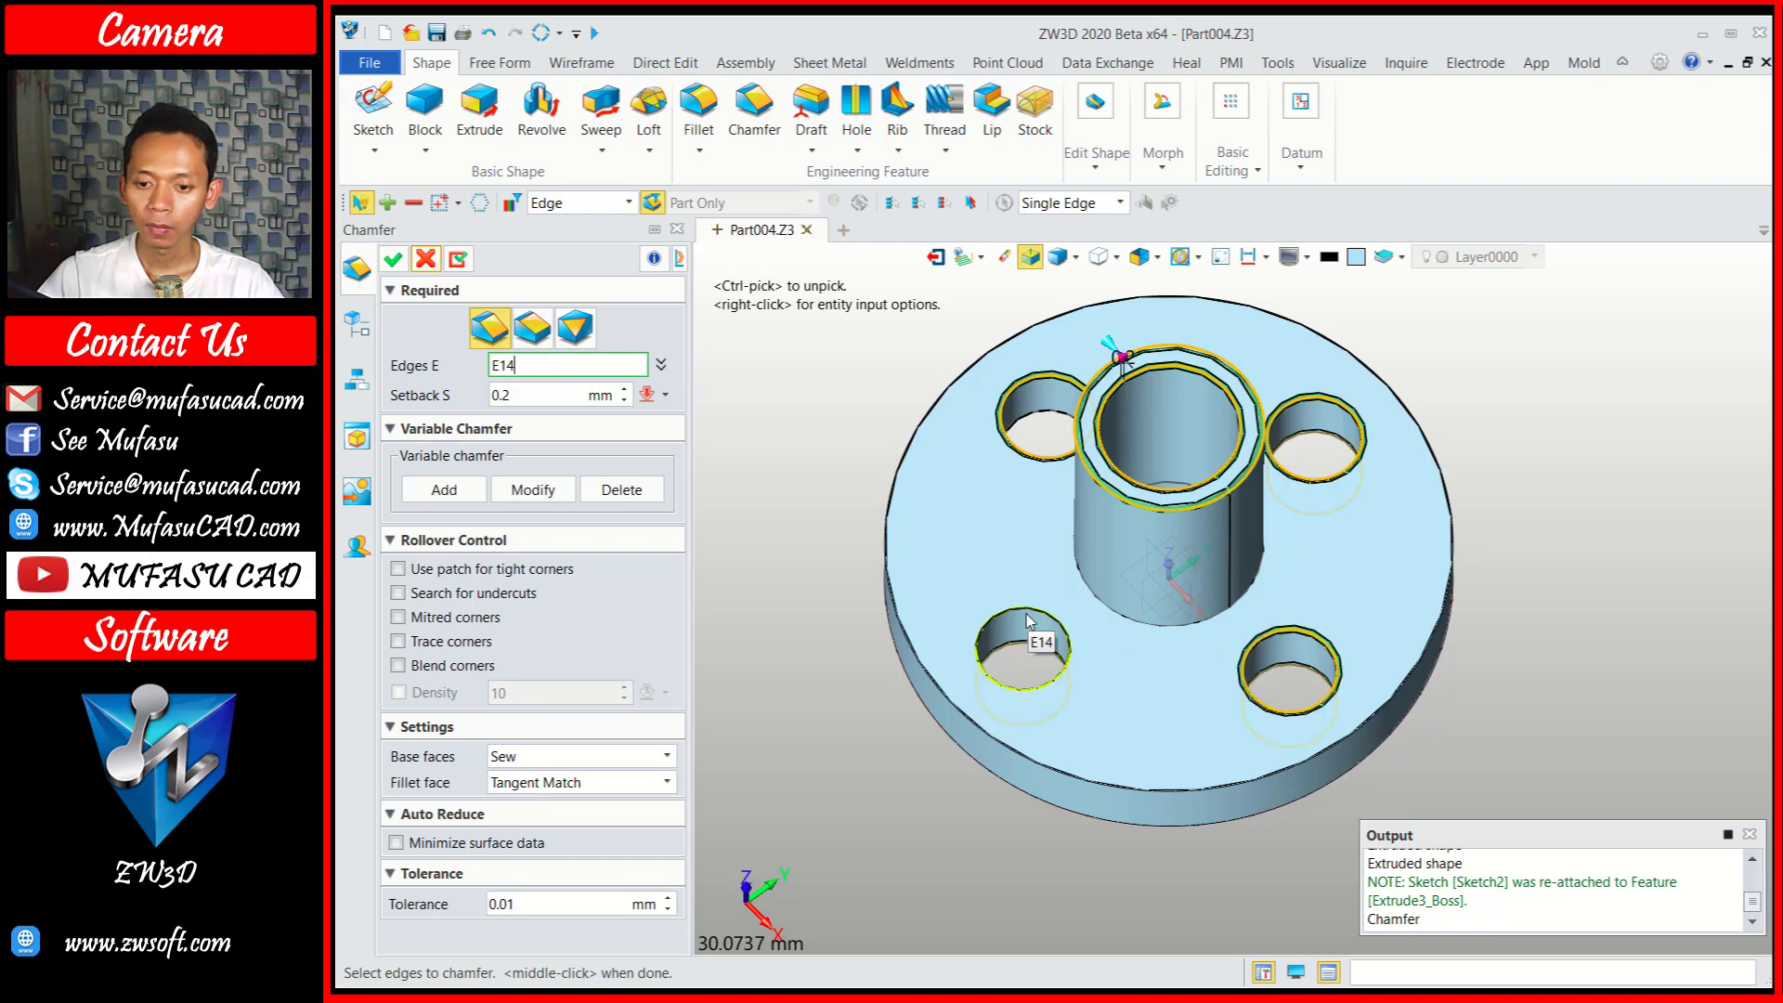
{"action": "left_click", "coordinate": [1028, 615]}
Add the underside edges of the centre bore and the four holes to the selection and apply the 0.2 mm chamfer.
{"action": "right_click_drag", "start_coordinate": [1080, 605], "coordinate": [1490, 525]}
{"action": "left_click", "coordinate": [1246, 731]}
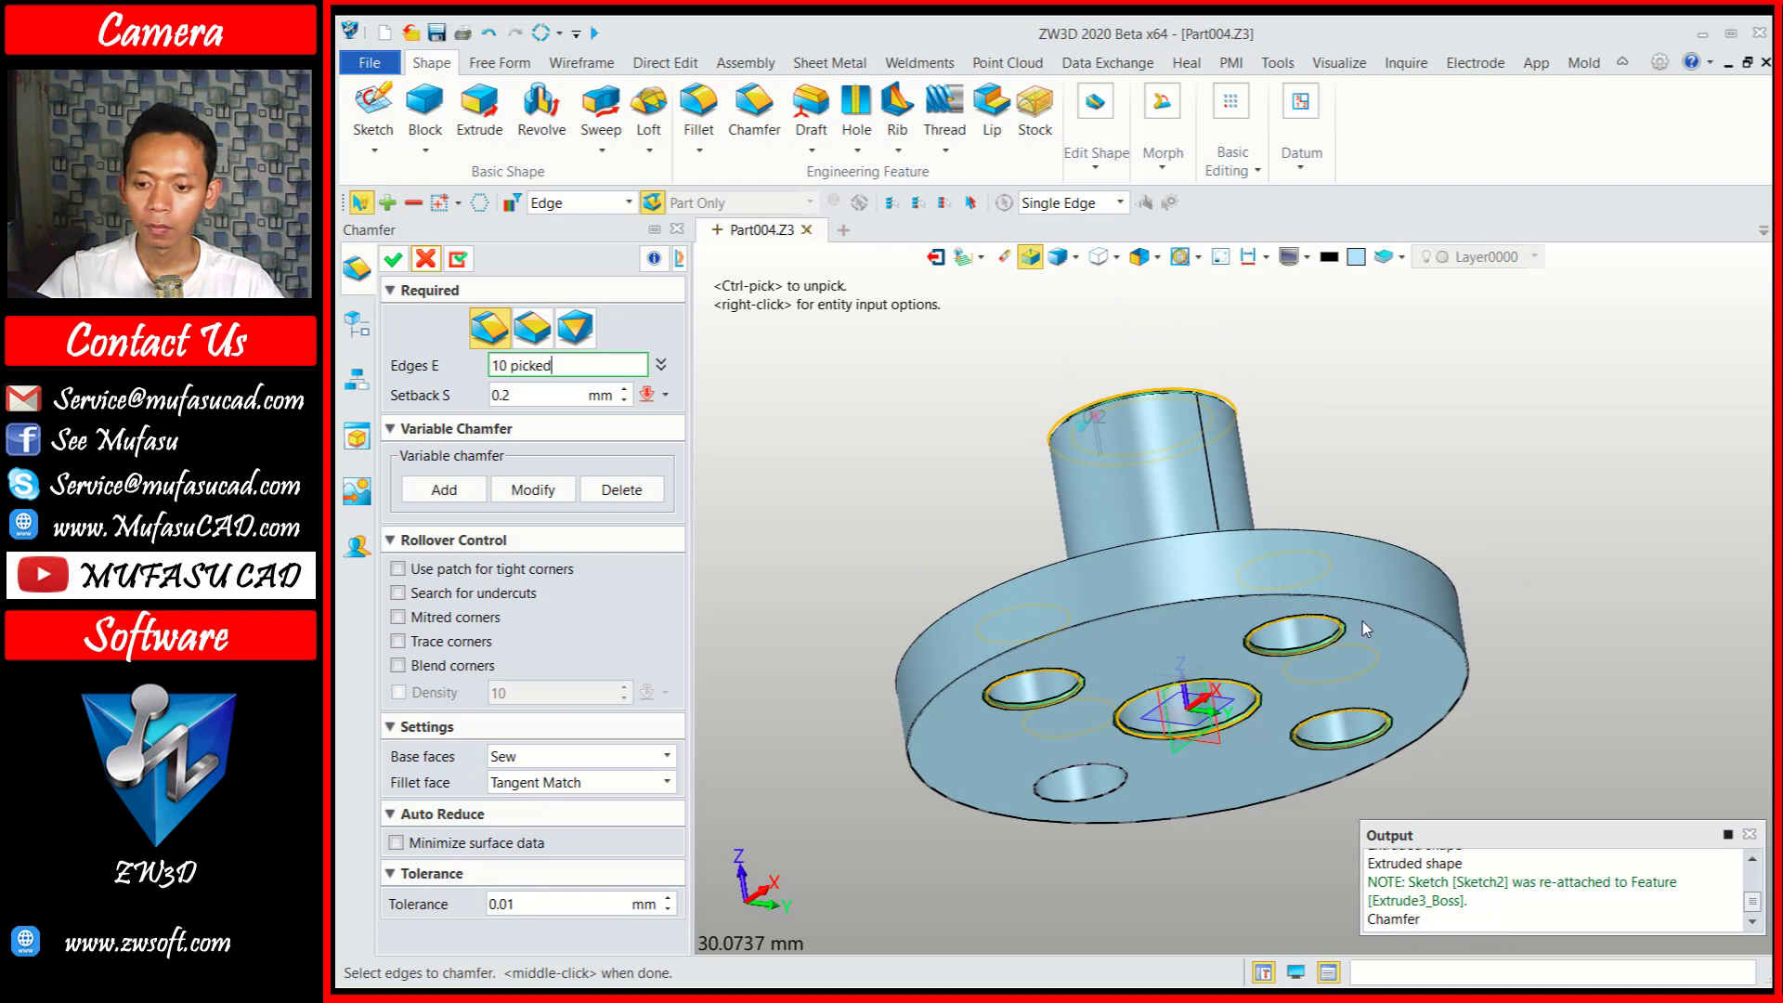
{"action": "left_click", "coordinate": [1115, 804]}
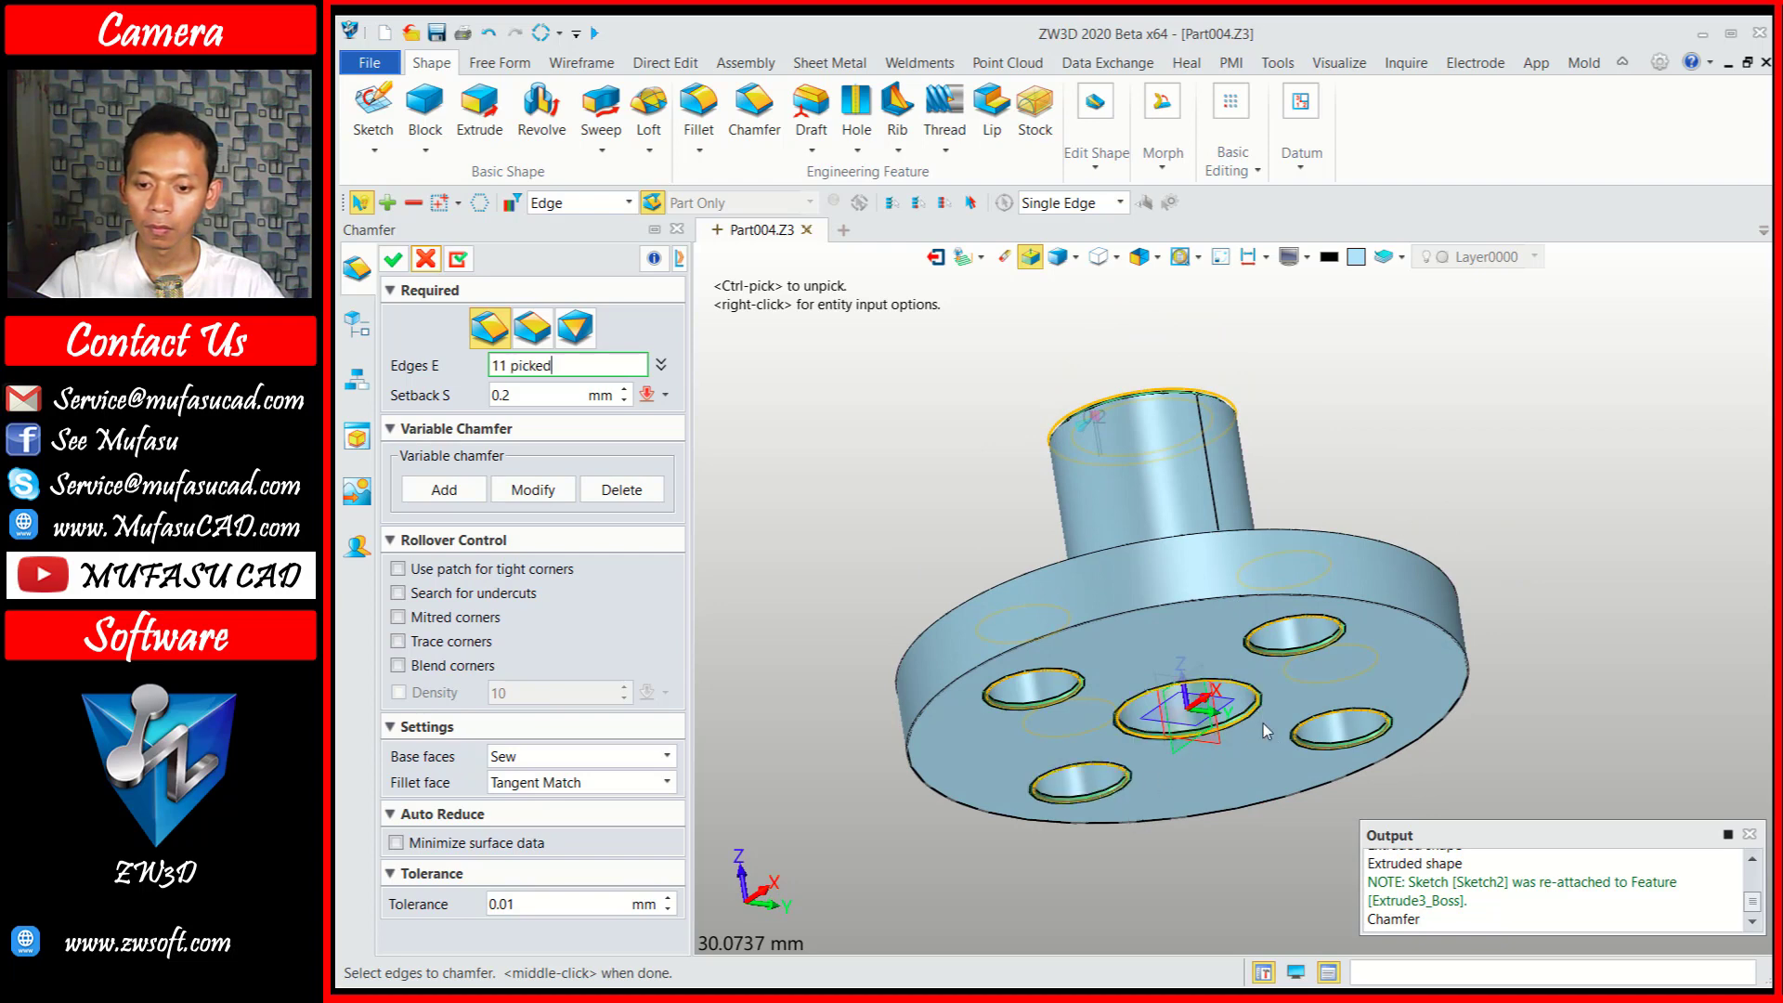
{"action": "right_click_drag", "start_coordinate": [1469, 476], "coordinate": [1434, 563]}
{"action": "middle_click_drag", "start_coordinate": [1434, 562], "coordinate": [1494, 621]}
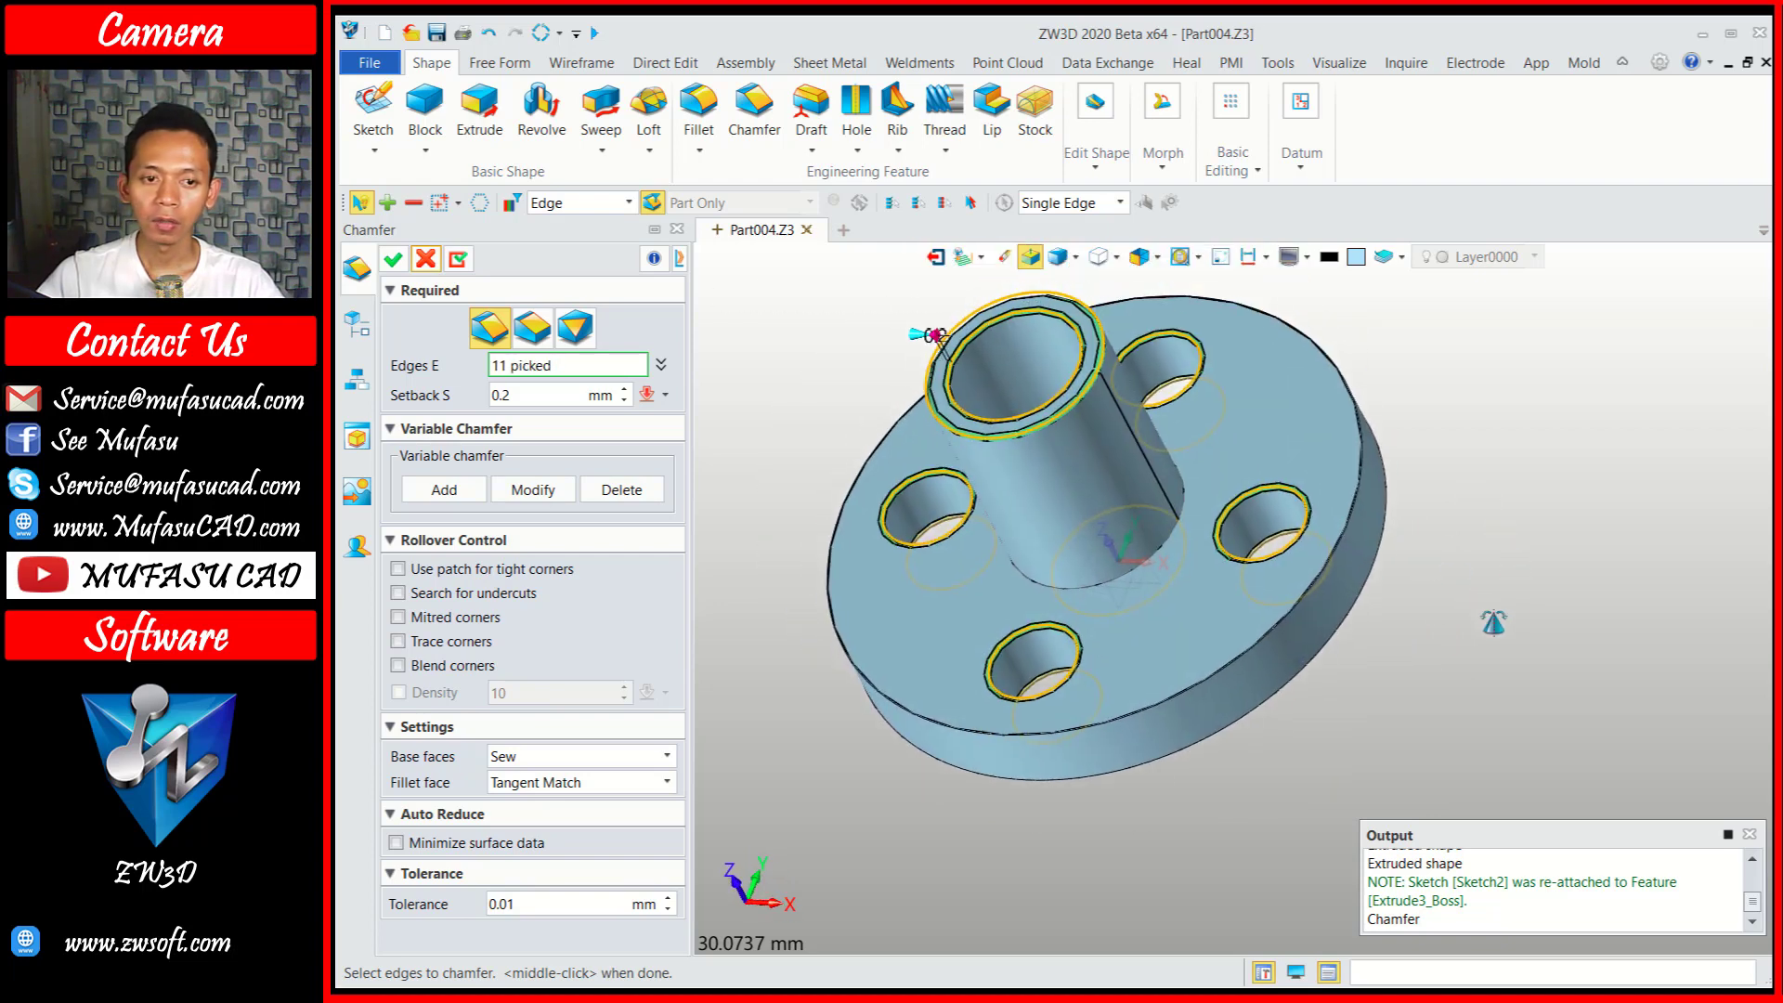
{"action": "left_click", "coordinate": [394, 260]}
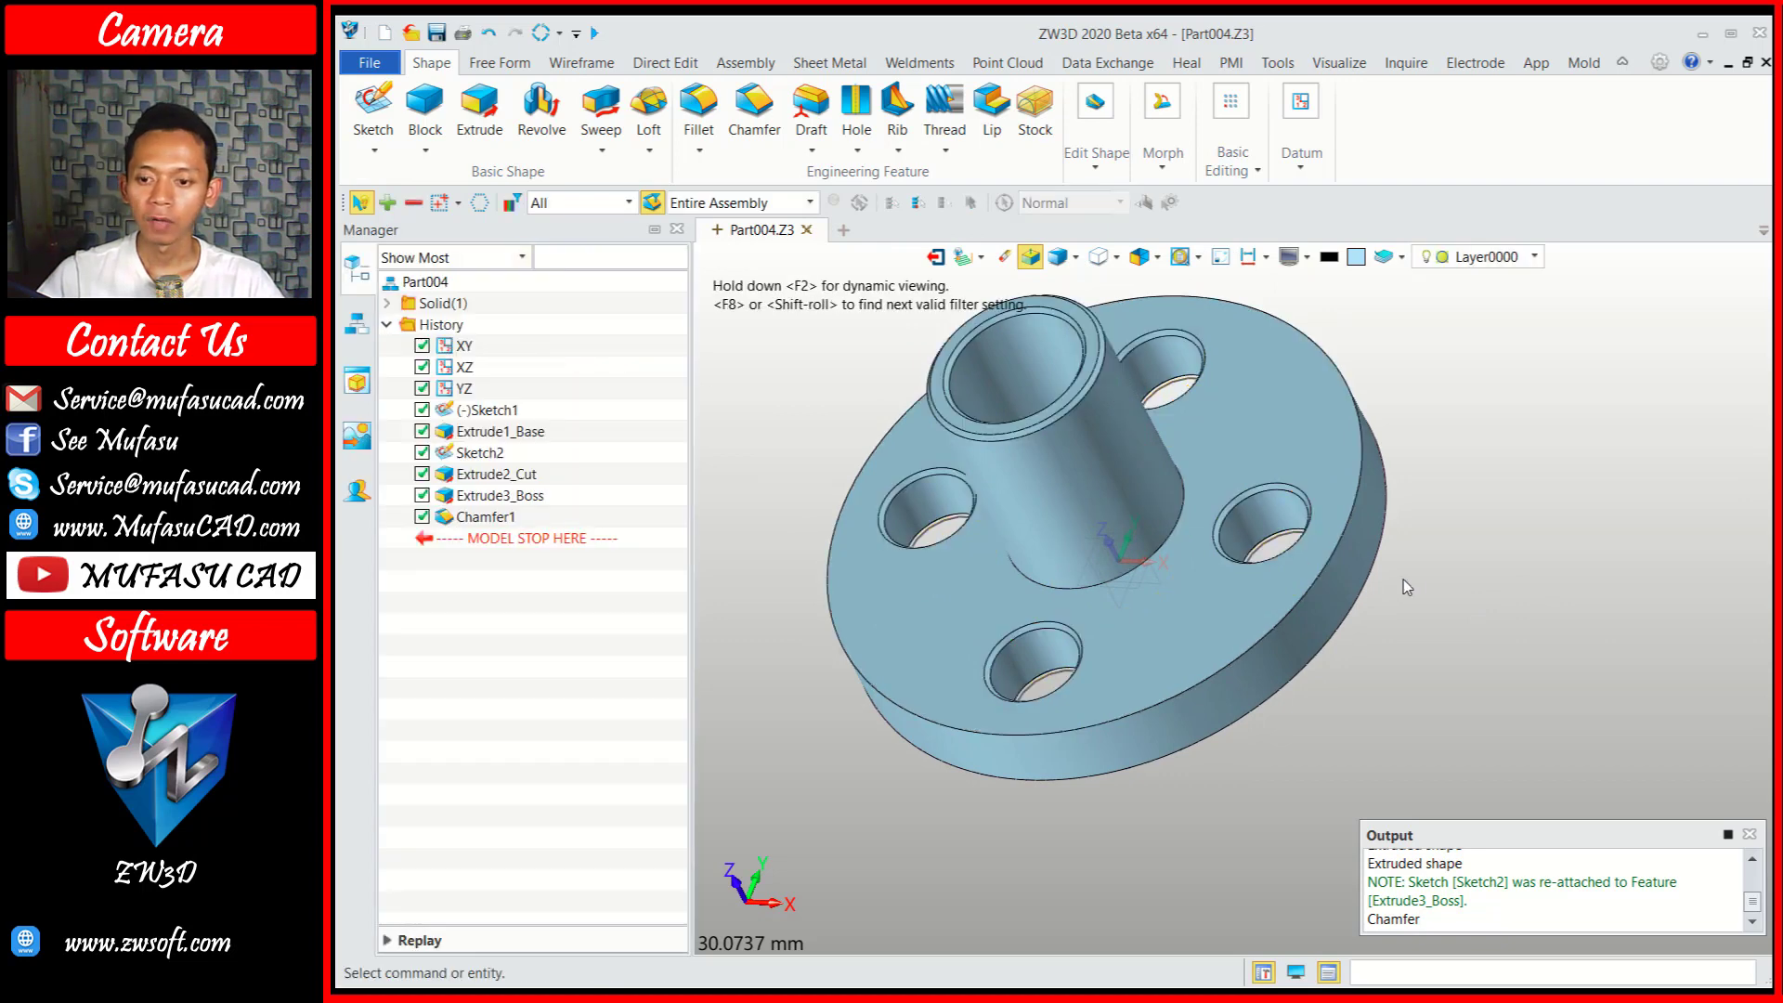
Chamfer the upper and lower outer edges of the disc with a 0.2 mm setback.
{"action": "right_click_drag", "start_coordinate": [1405, 586], "coordinate": [1504, 566]}
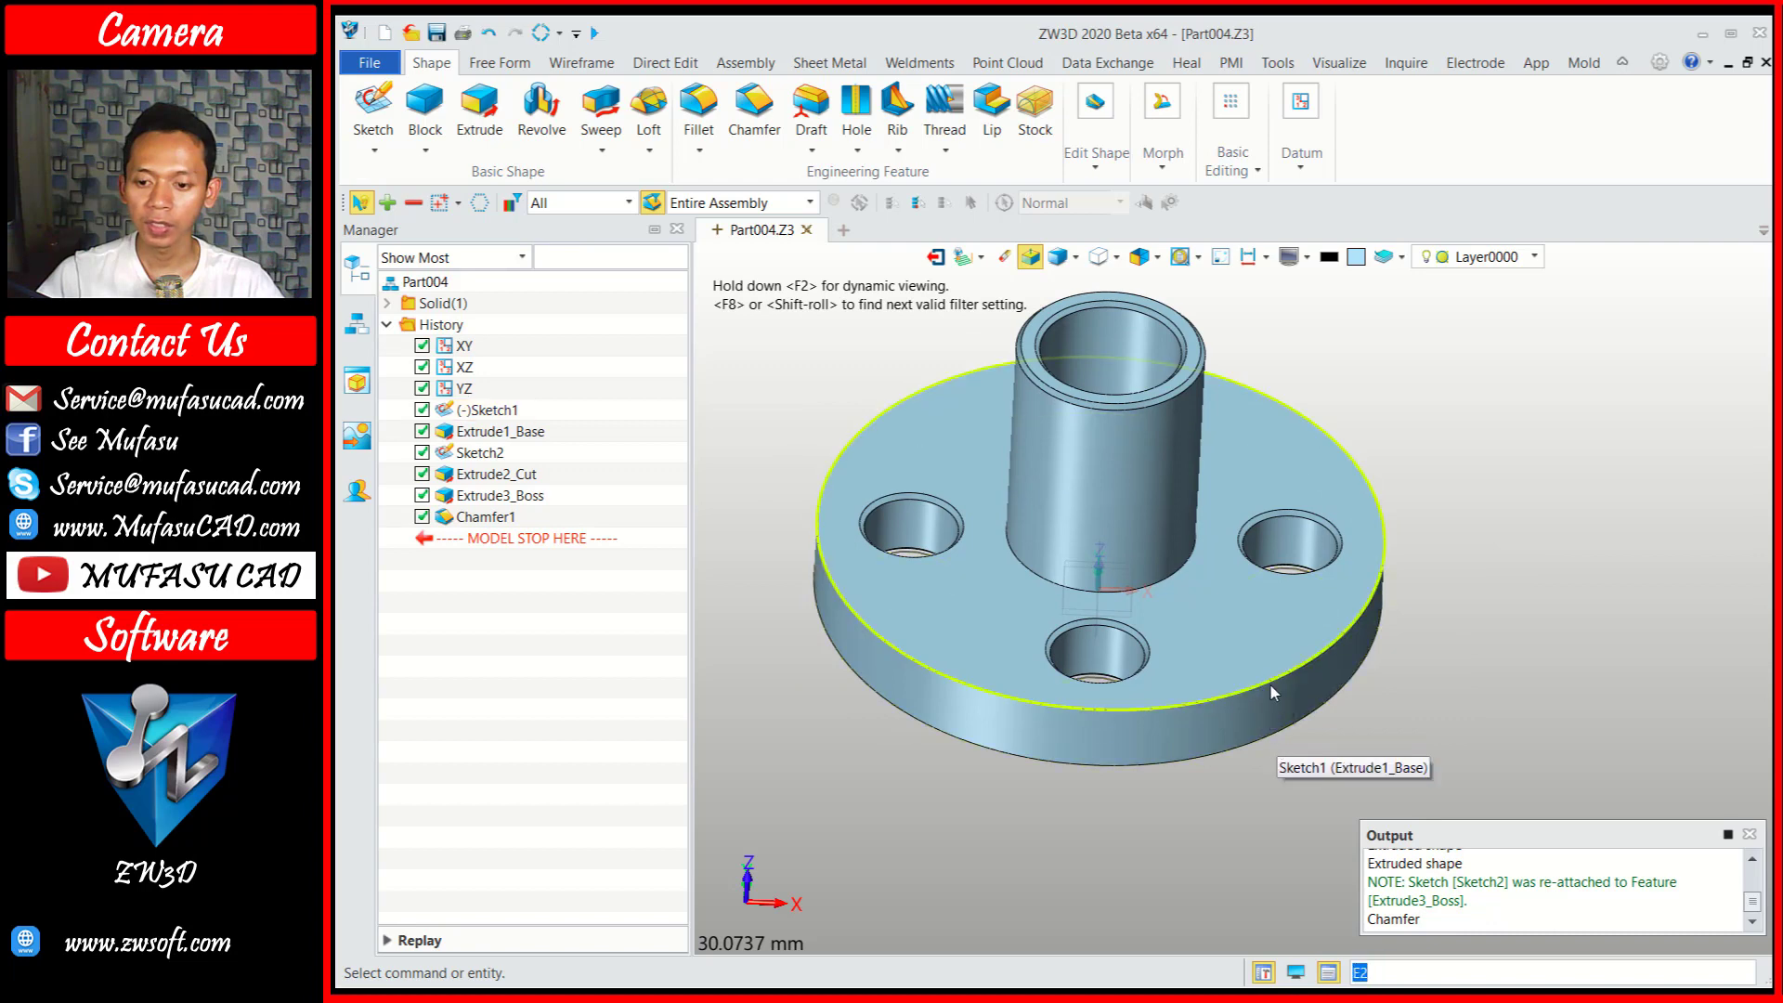
{"action": "left_click", "coordinate": [764, 128]}
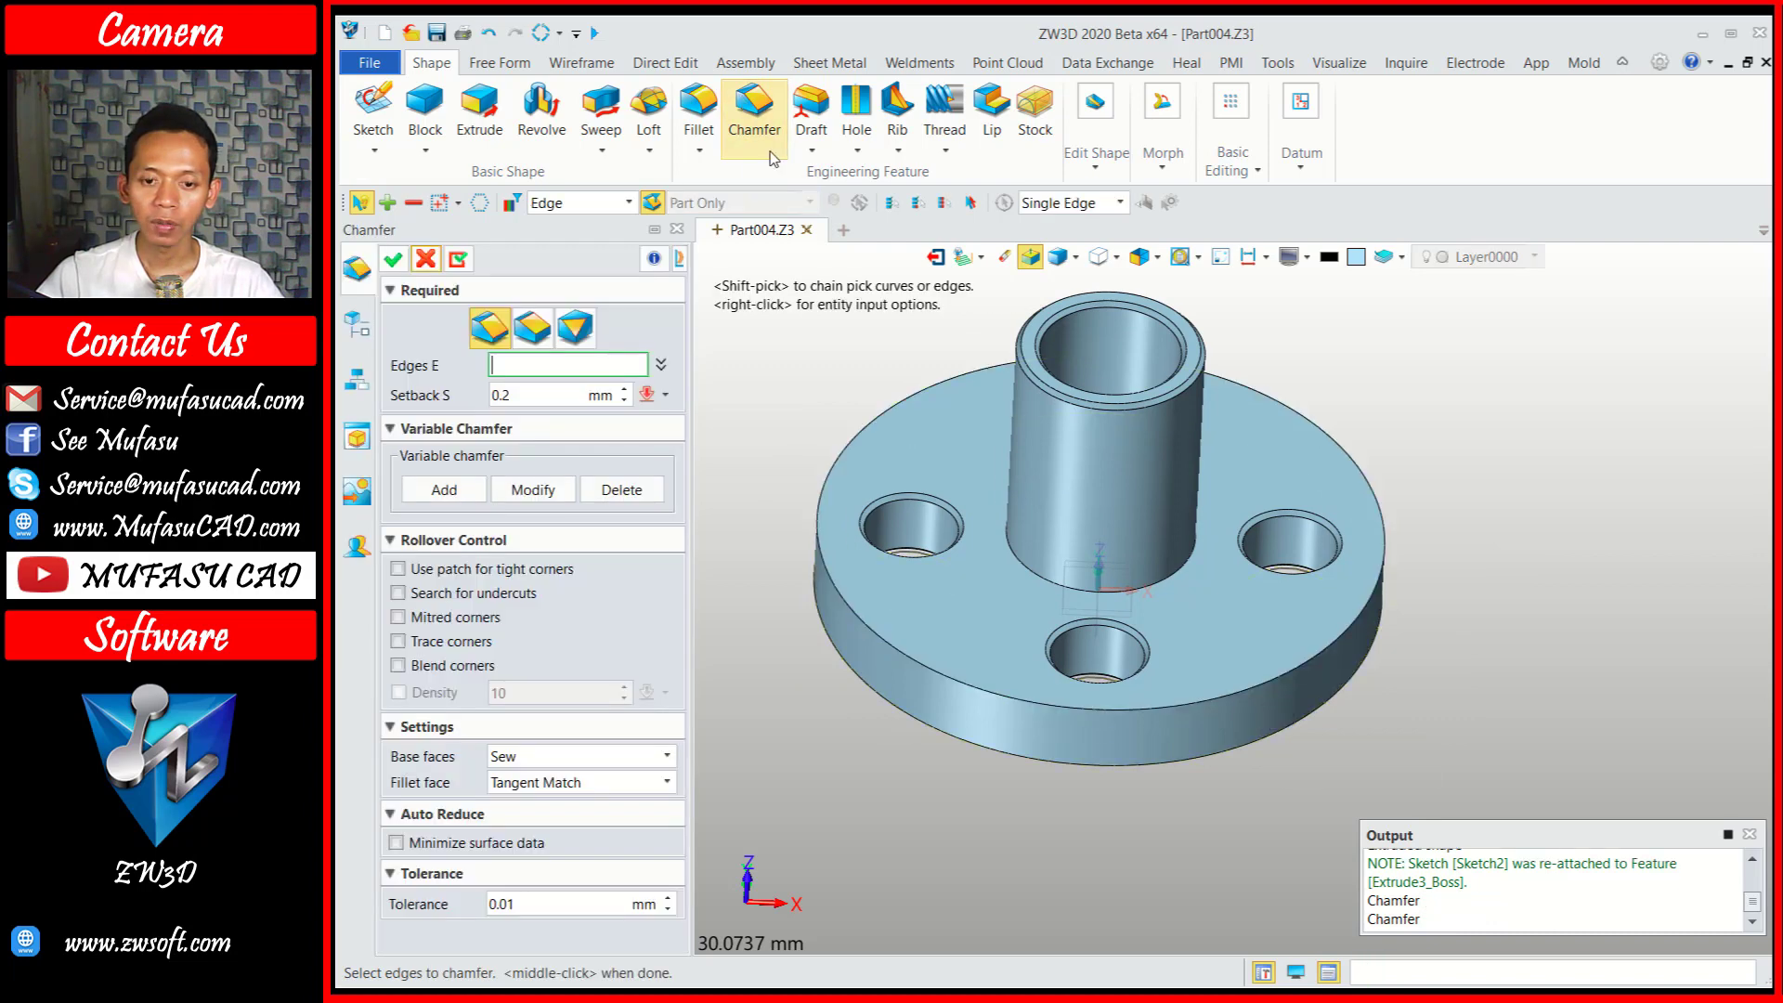
{"action": "left_click", "coordinate": [829, 471]}
{"action": "left_click", "coordinate": [833, 665]}
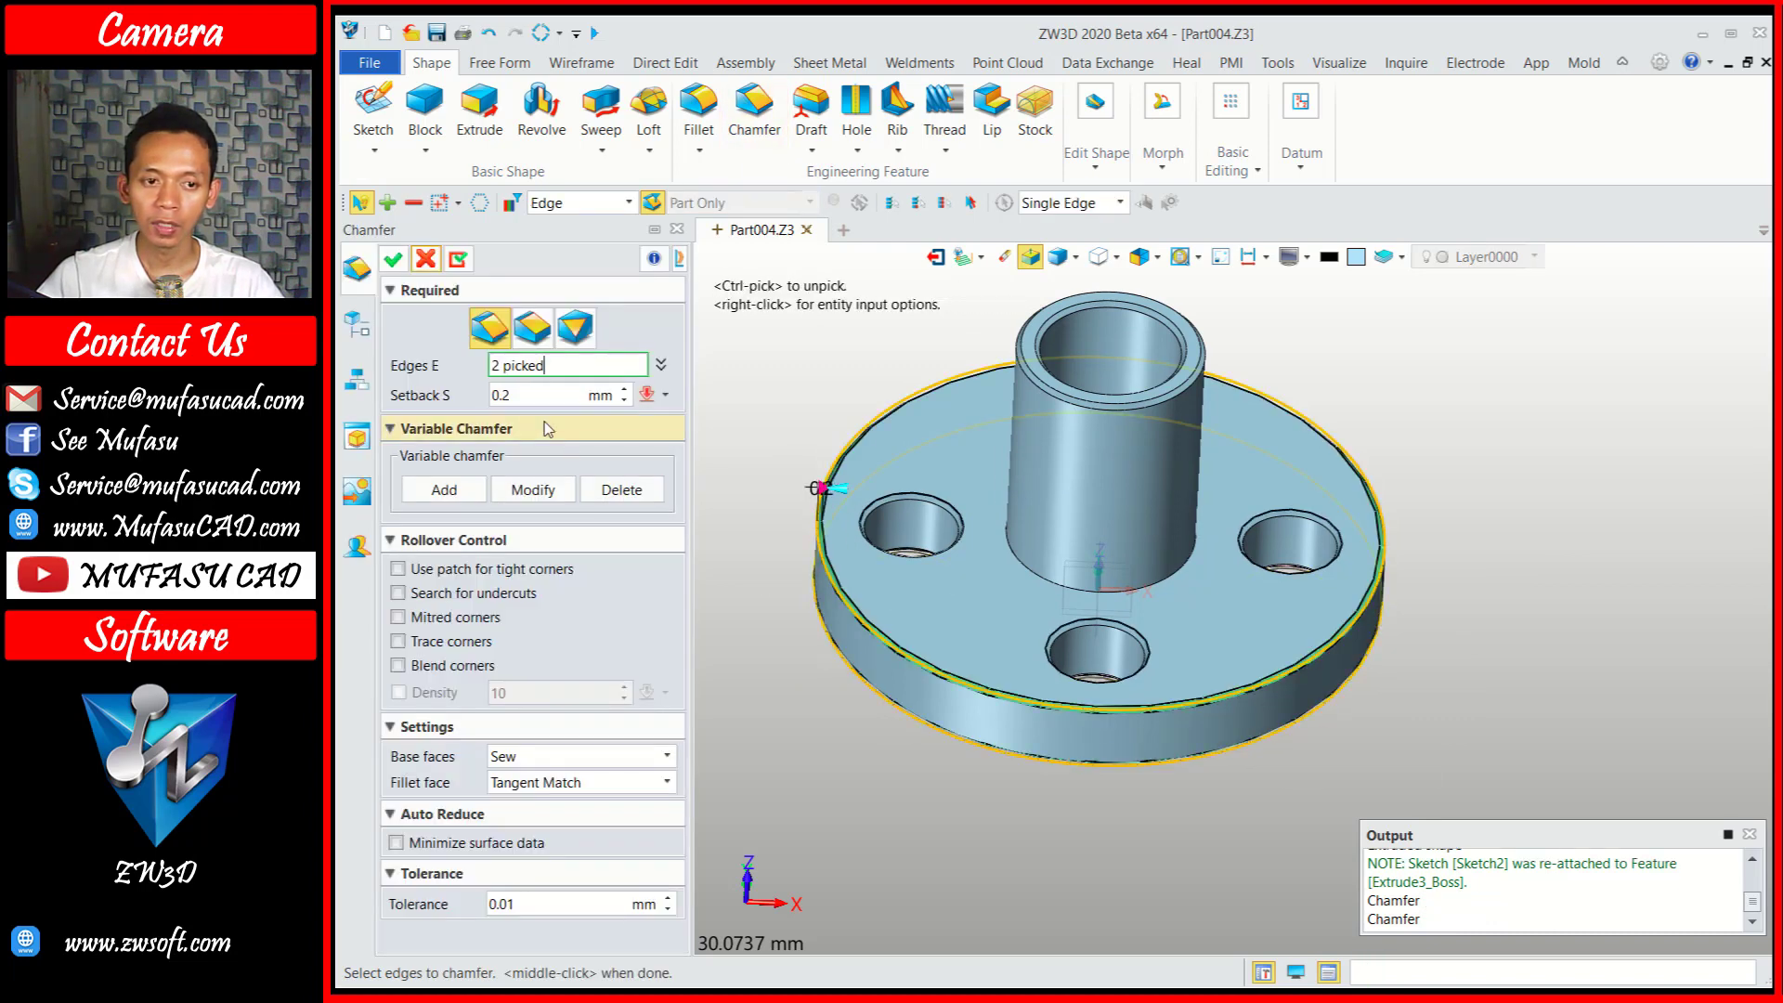
{"action": "left_click", "coordinate": [393, 259]}
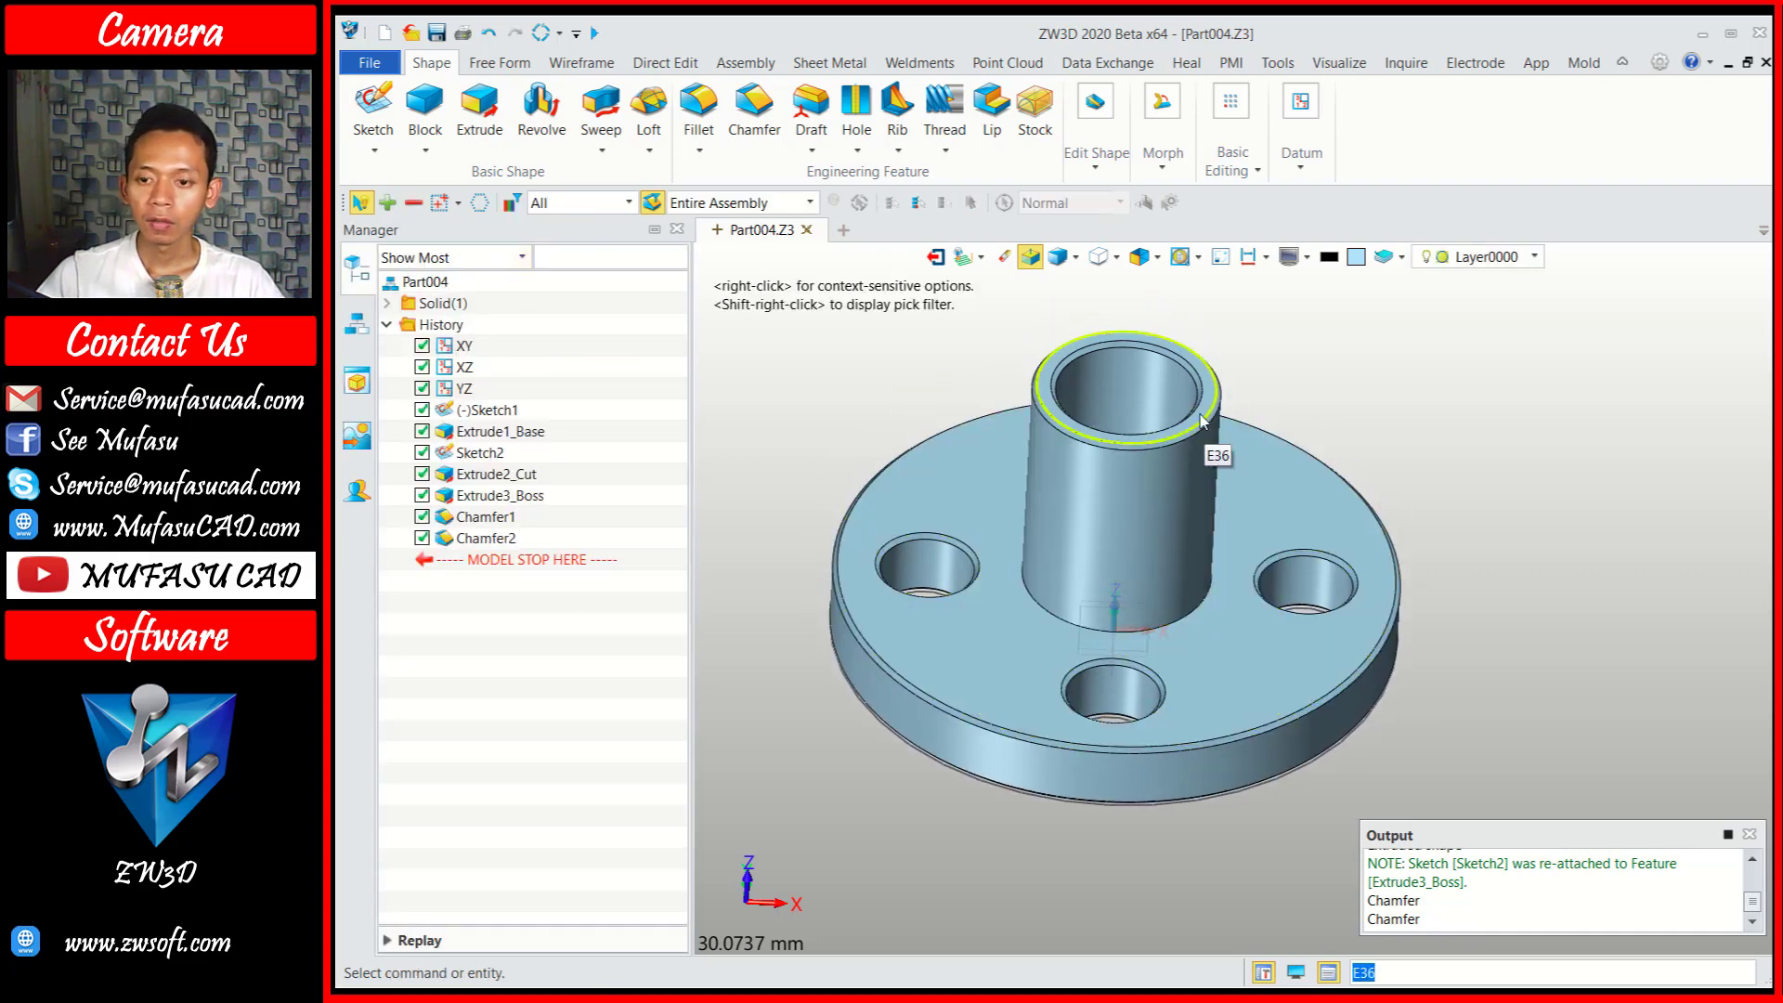
Start a new sketch and insert a datum plane for it using the three-point method.
{"action": "scroll", "coordinate": [1204, 409], "scroll_direction": "up", "scroll_amount": 1}
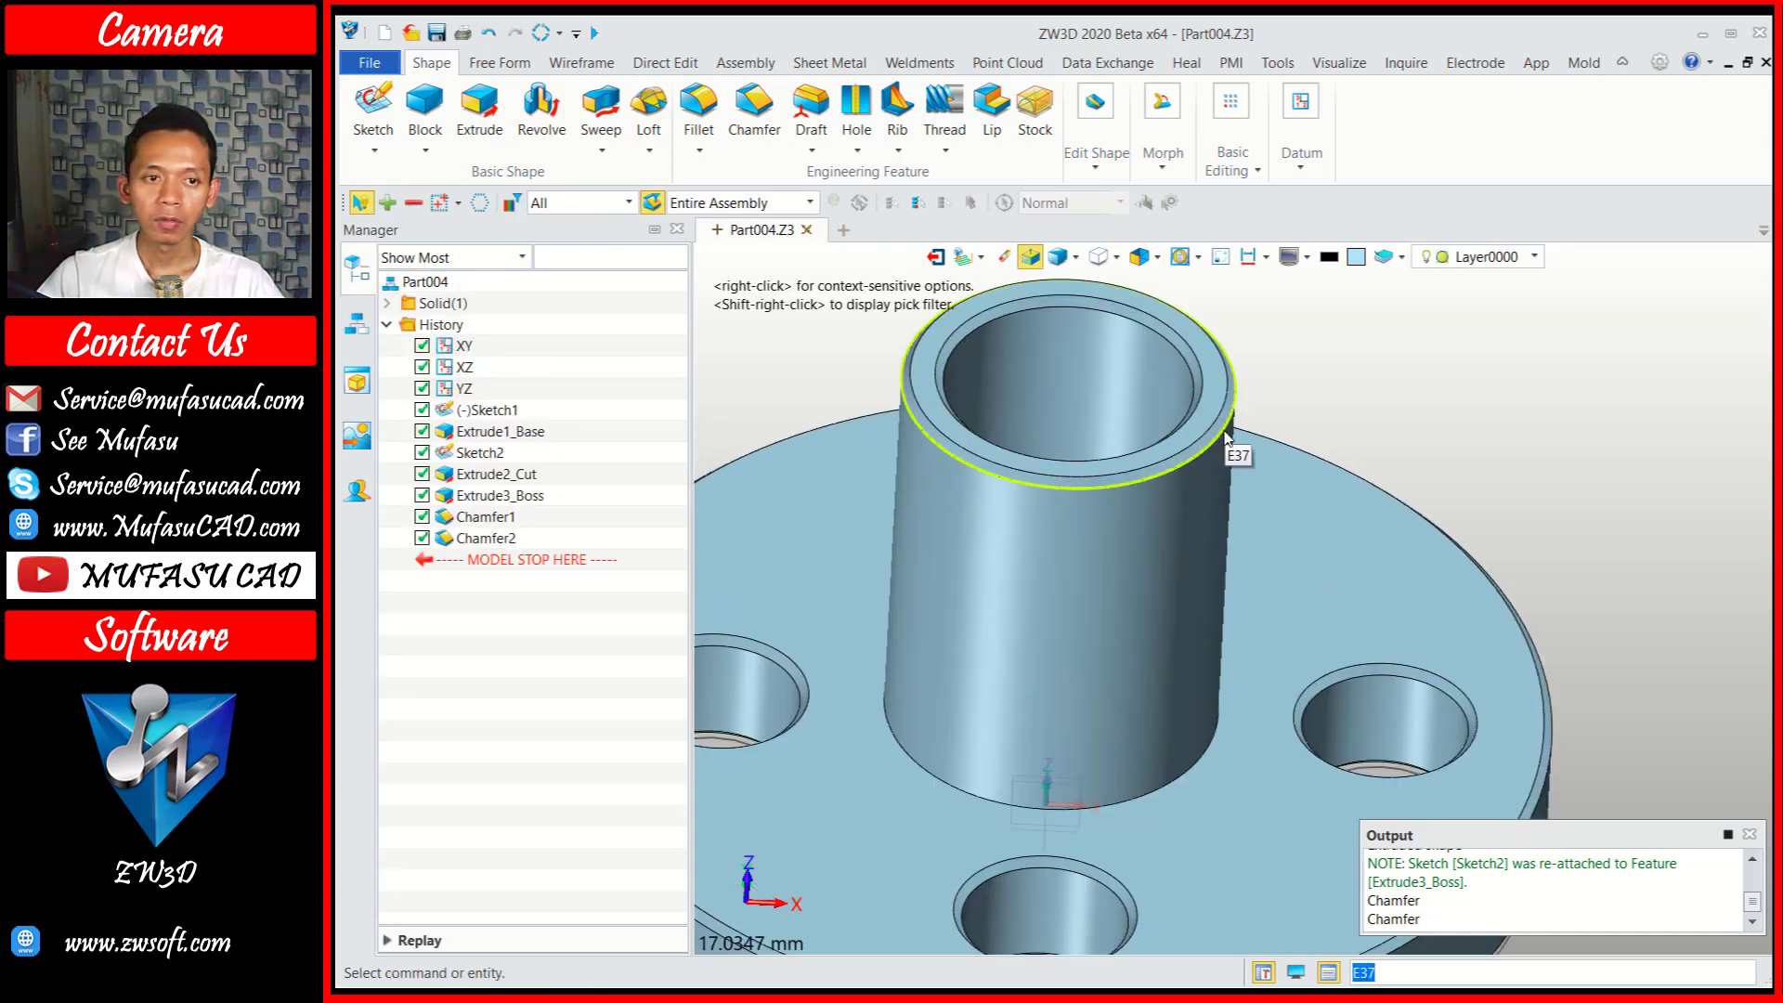
{"action": "scroll", "coordinate": [1235, 446], "scroll_direction": "up", "scroll_amount": 2}
{"action": "left_click", "coordinate": [373, 107]}
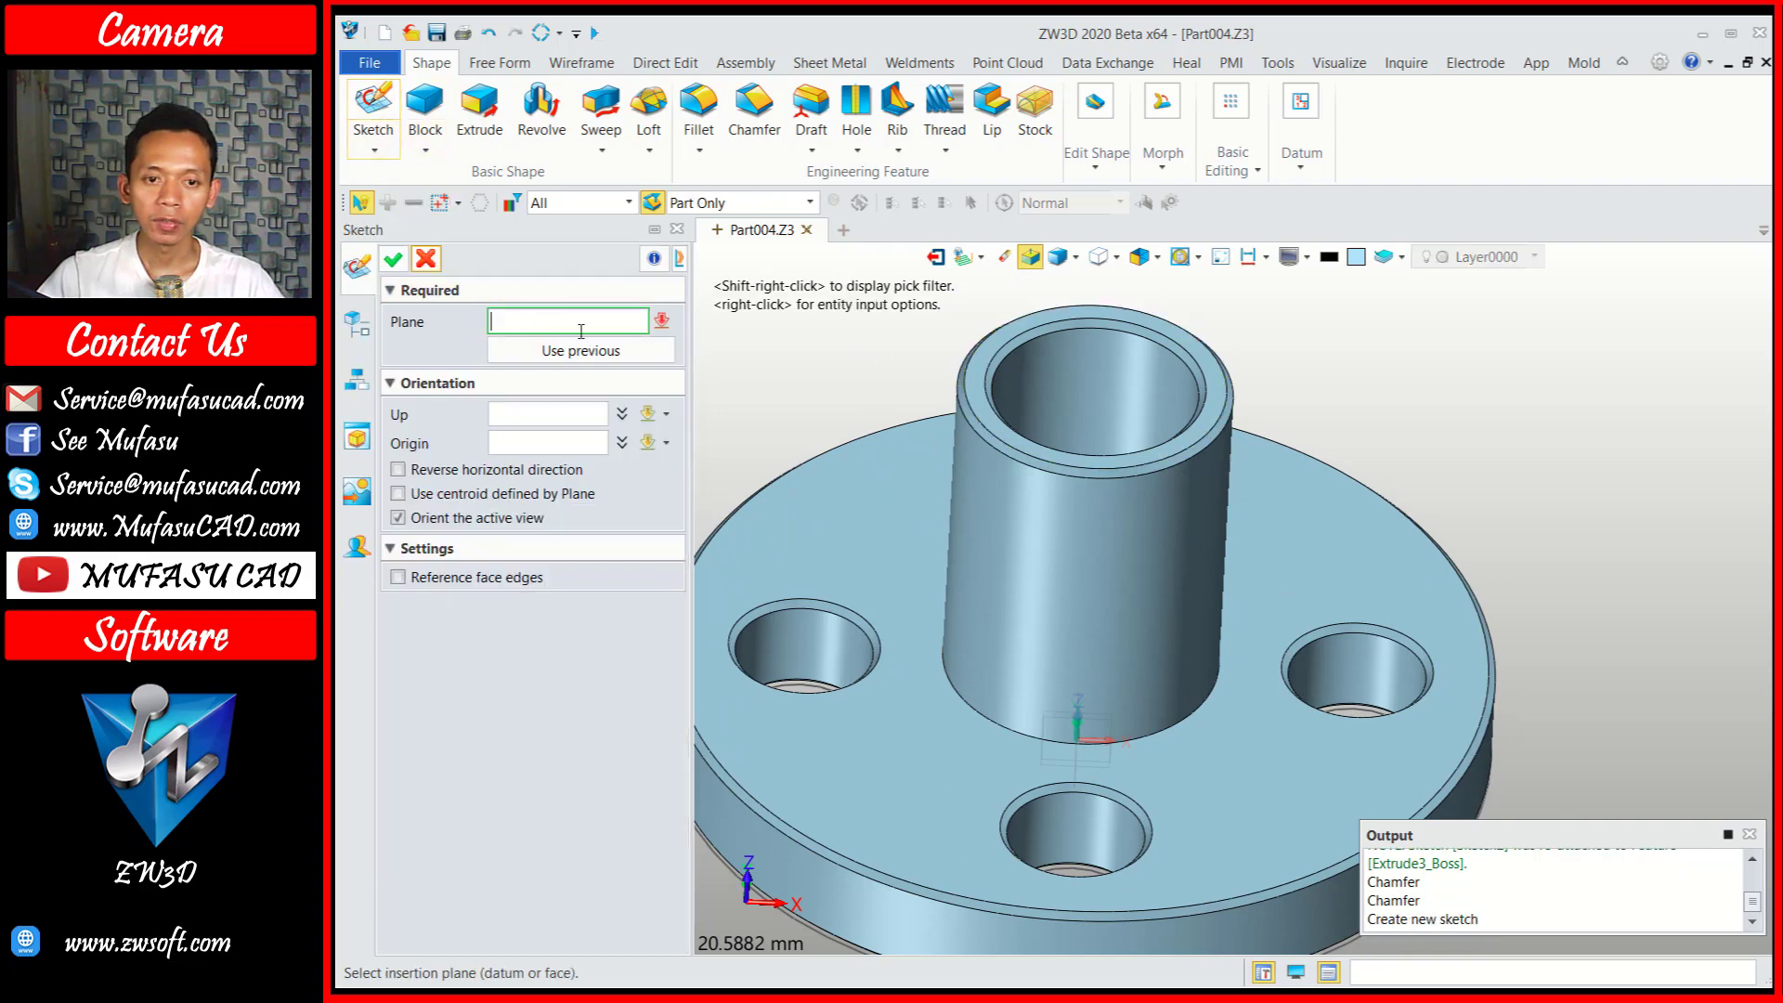
{"action": "left_click", "coordinate": [661, 323]}
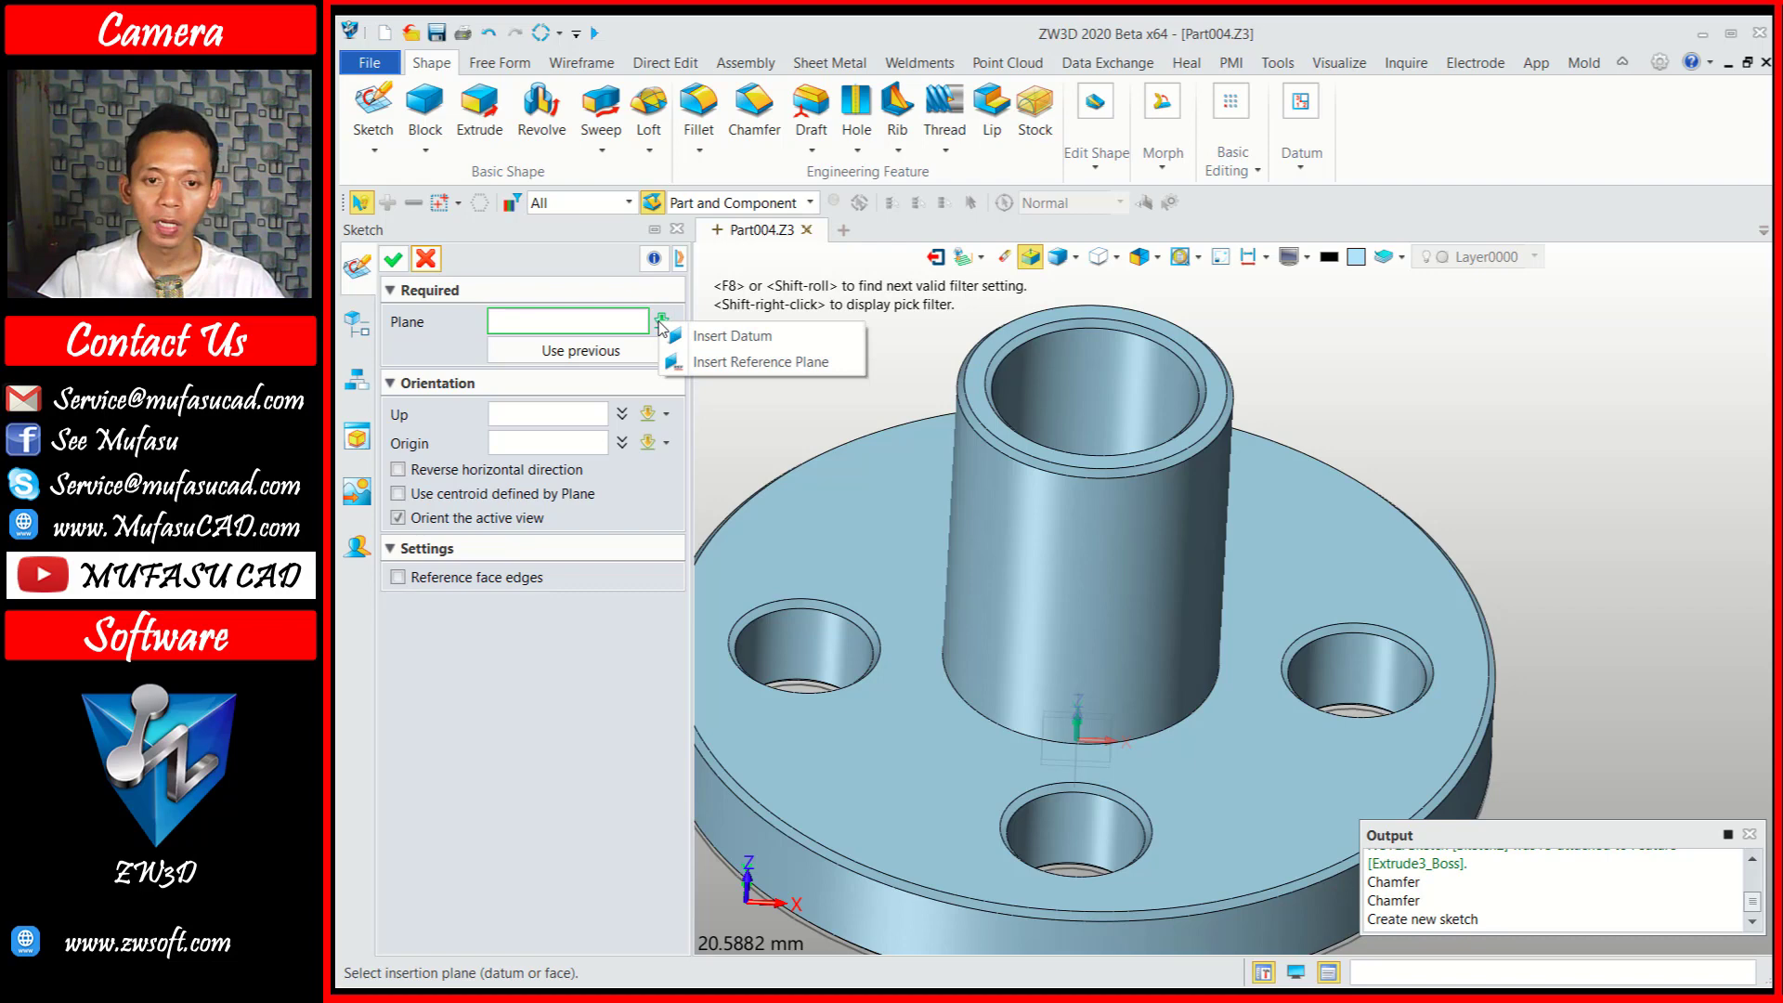
{"action": "left_click", "coordinate": [746, 346]}
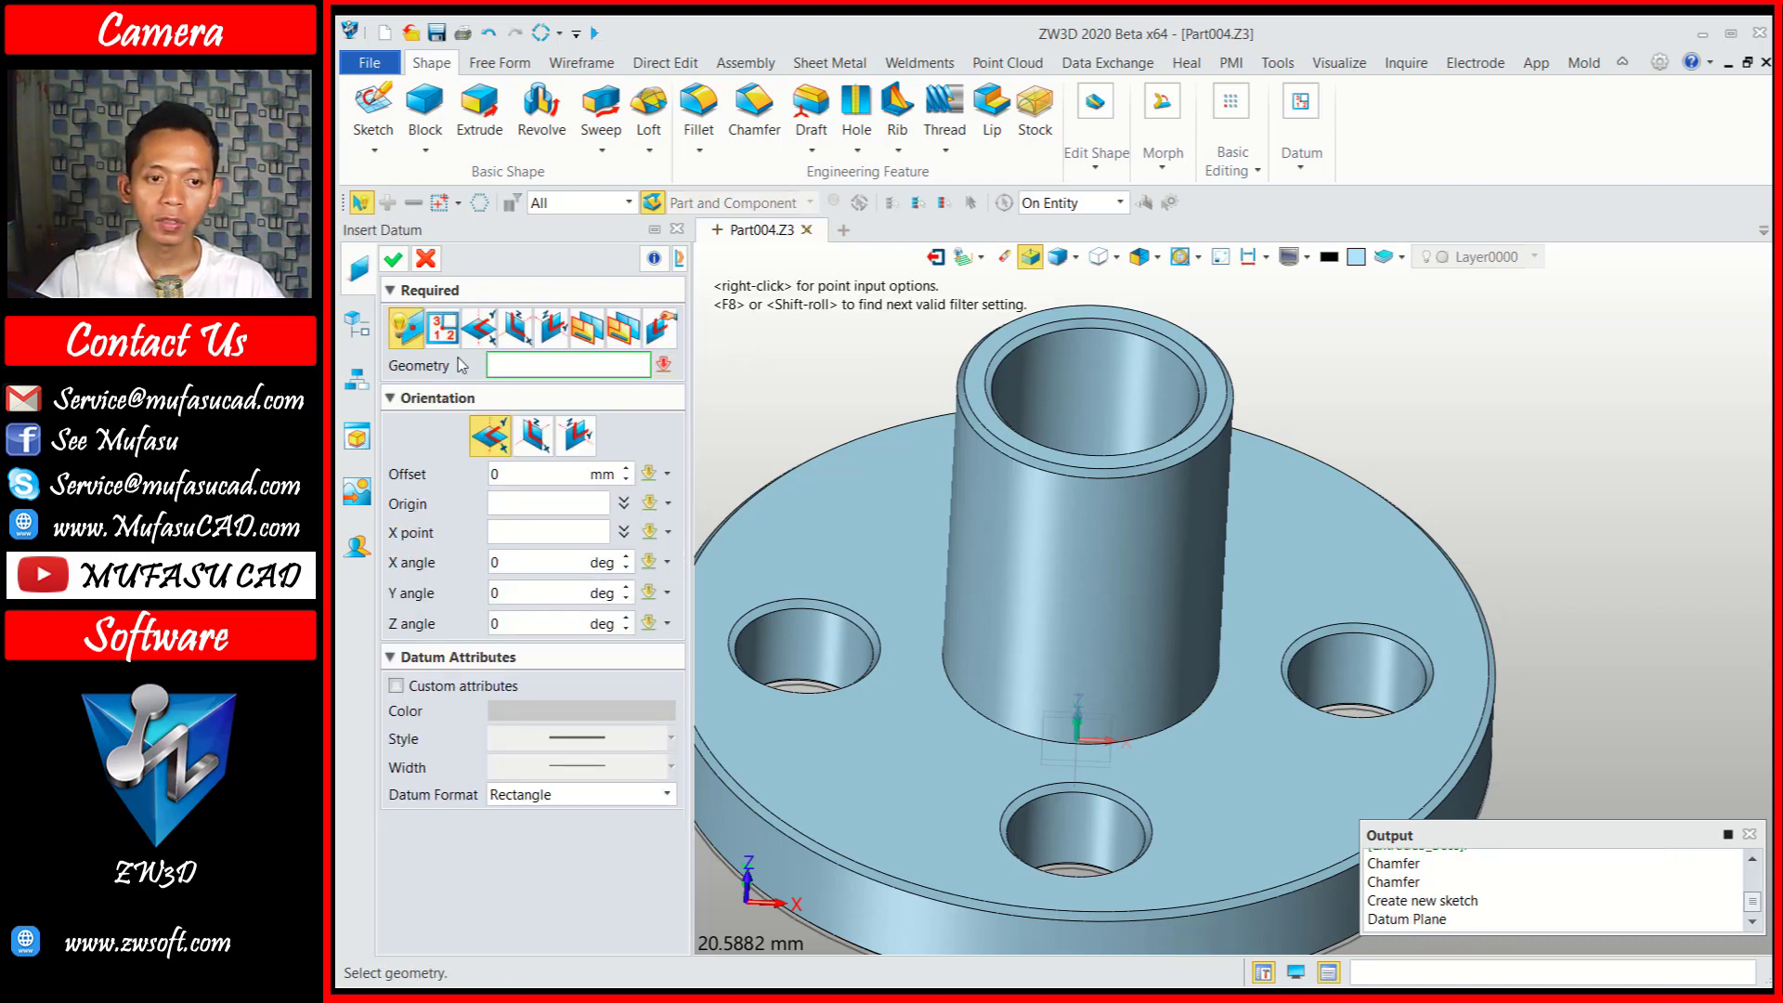
{"action": "left_click", "coordinate": [442, 331]}
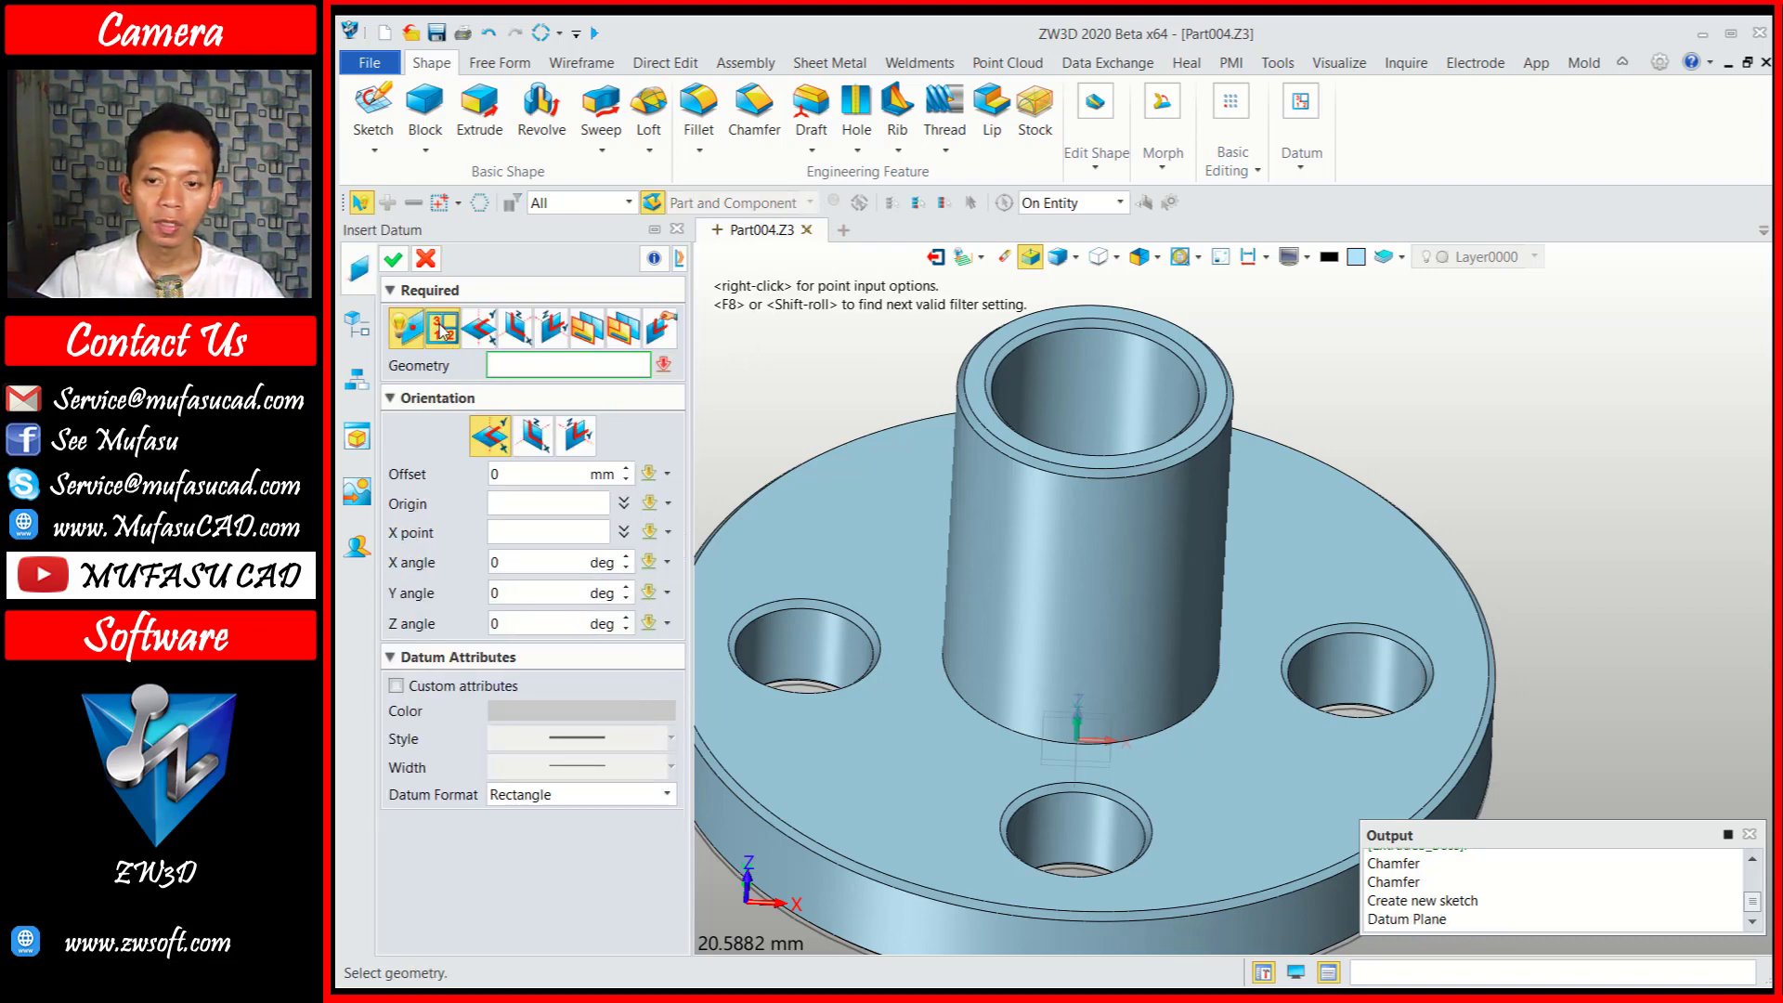
Define the datum plane with origin 3.2,0,13, X point 3.8,0,13 and Y point 4,0,3 on the tube, and open the sketch on it.
{"action": "scroll", "coordinate": [1209, 425], "scroll_direction": "up", "scroll_amount": 2}
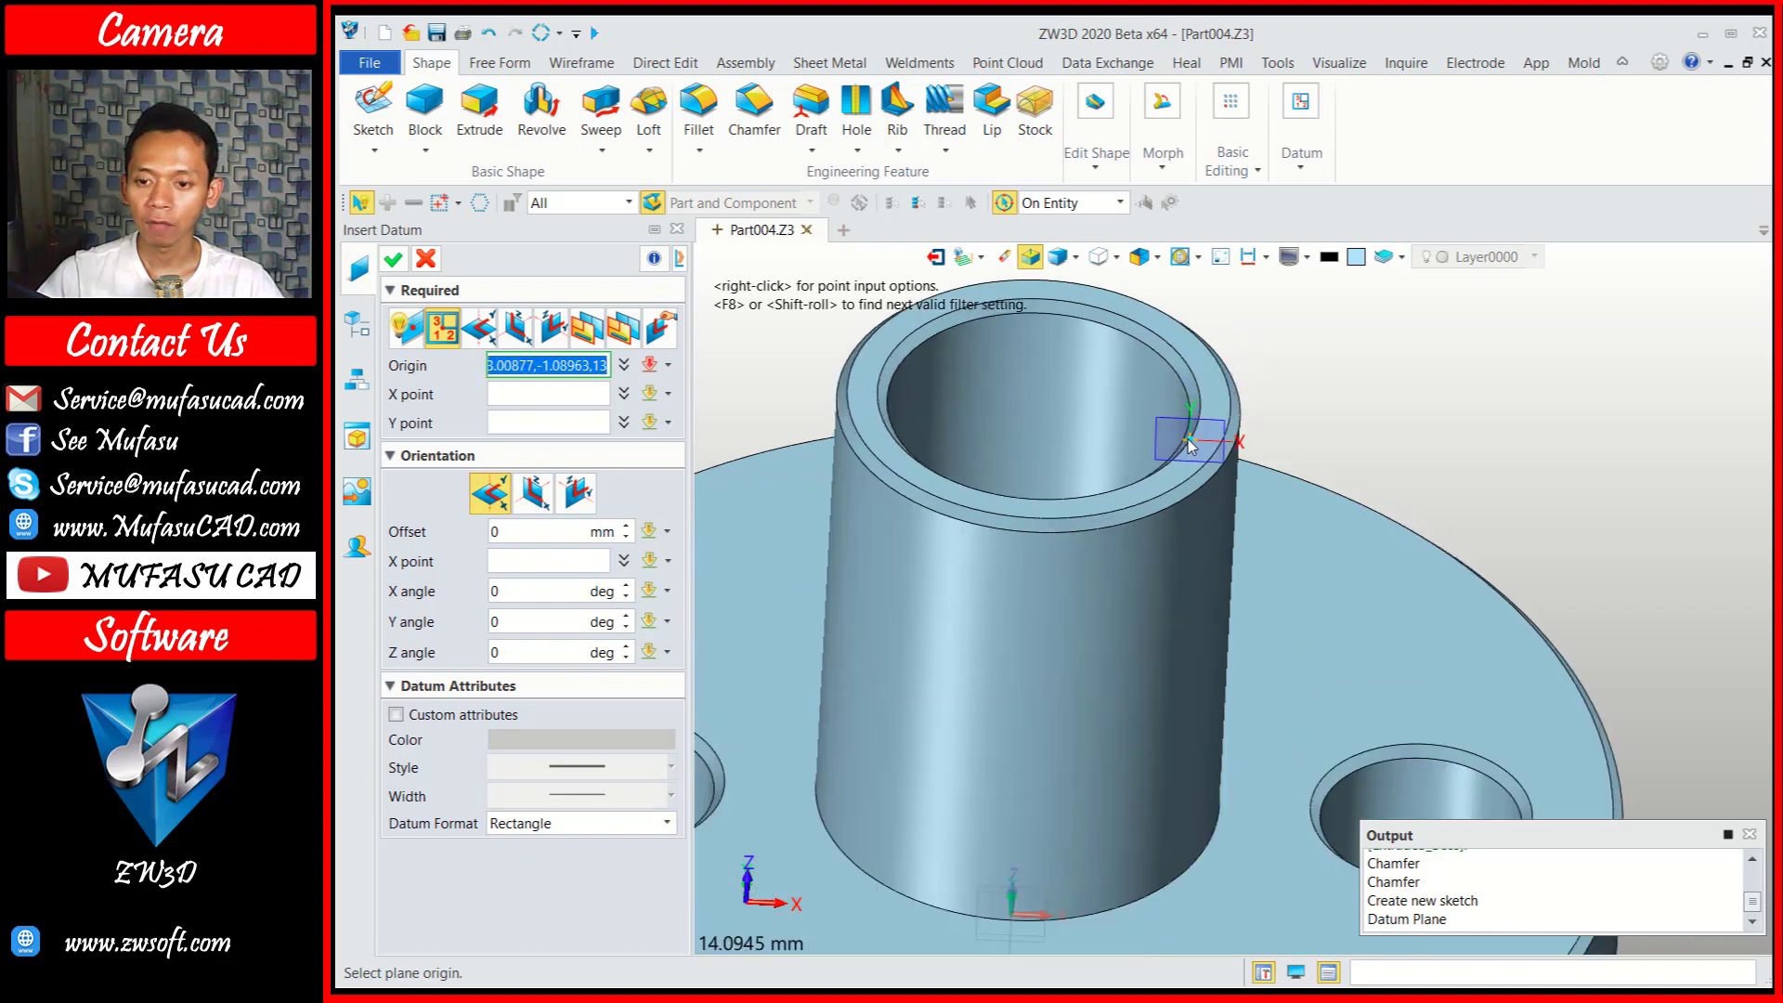
{"action": "scroll", "coordinate": [1200, 425], "scroll_direction": "down", "scroll_amount": 3}
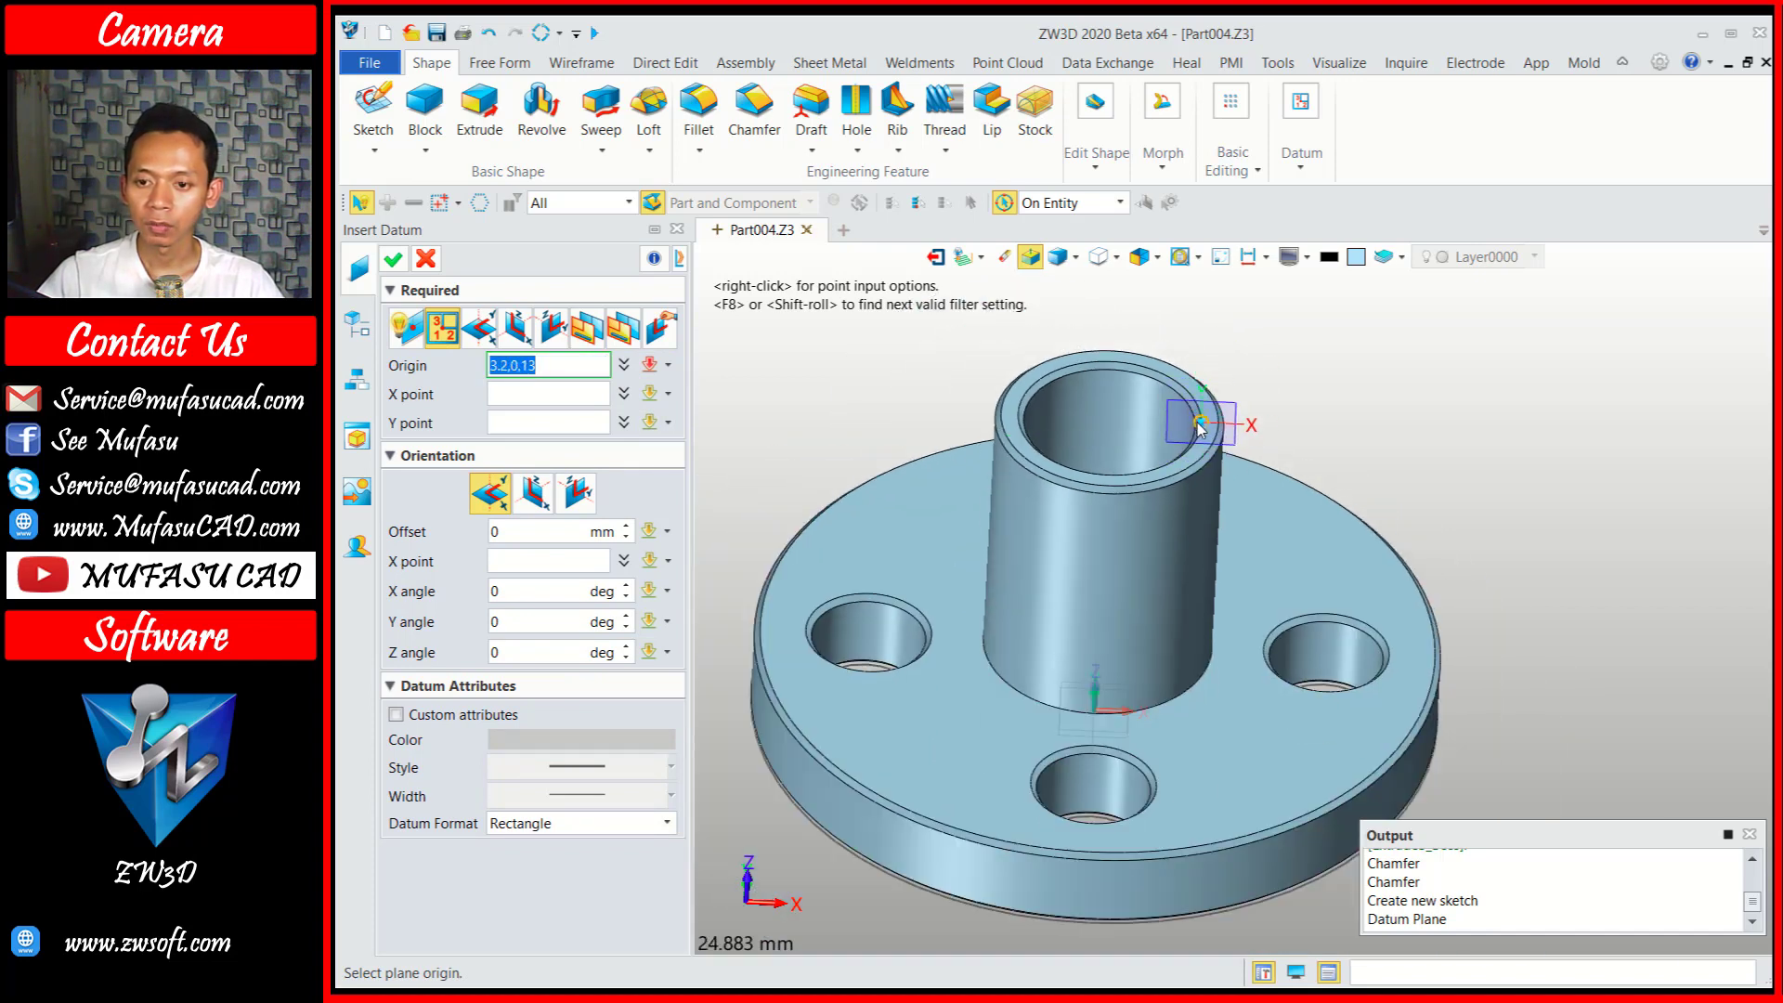
{"action": "left_click", "coordinate": [1200, 425]}
{"action": "scroll", "coordinate": [1198, 427], "scroll_direction": "up", "scroll_amount": 2}
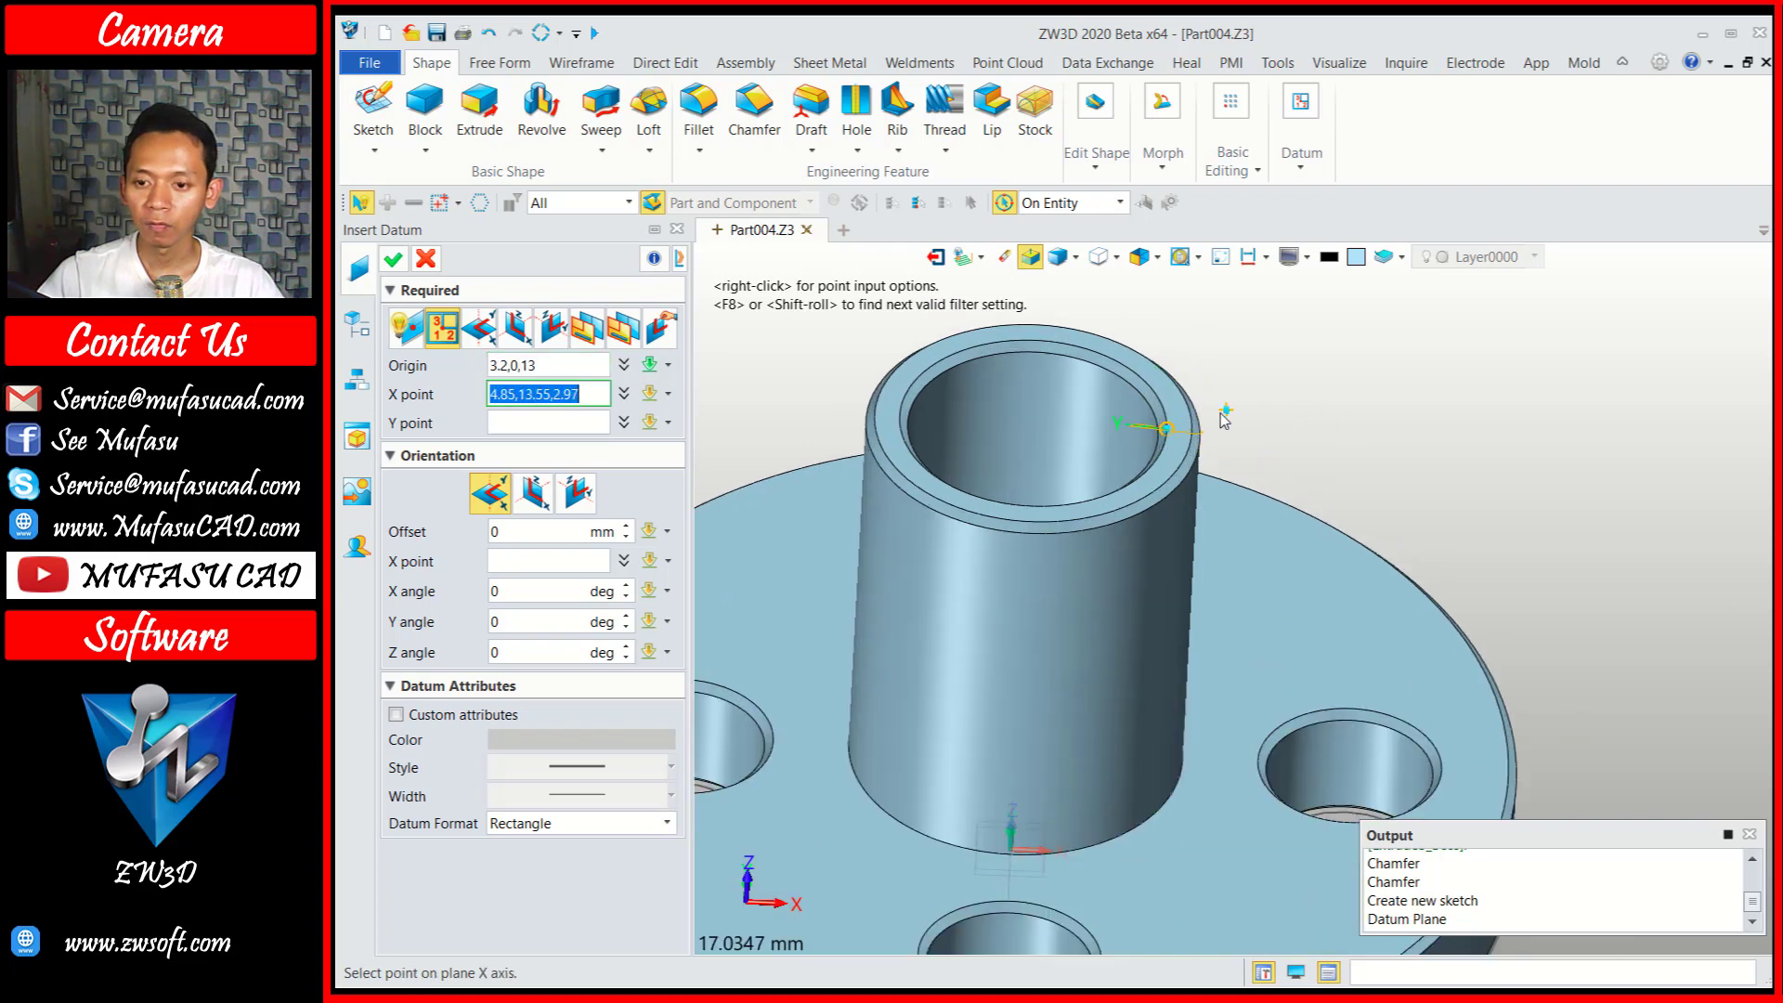
{"action": "left_click", "coordinate": [1193, 428]}
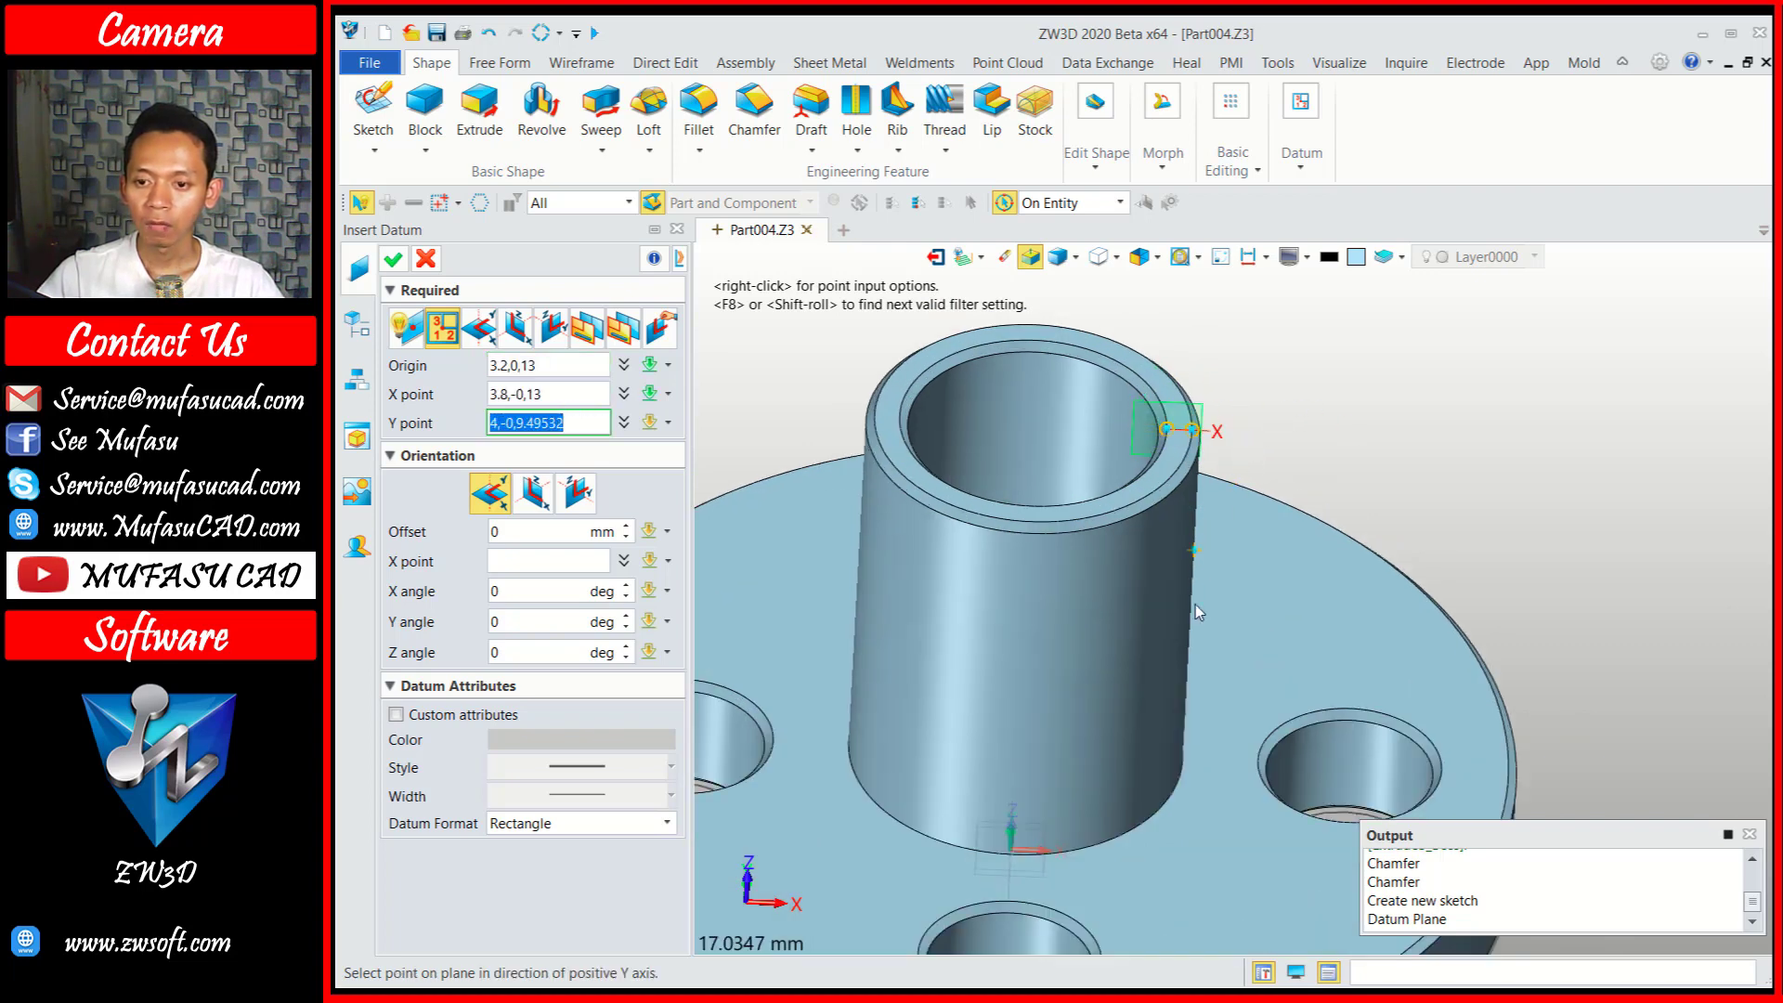
{"action": "left_click", "coordinate": [1182, 759]}
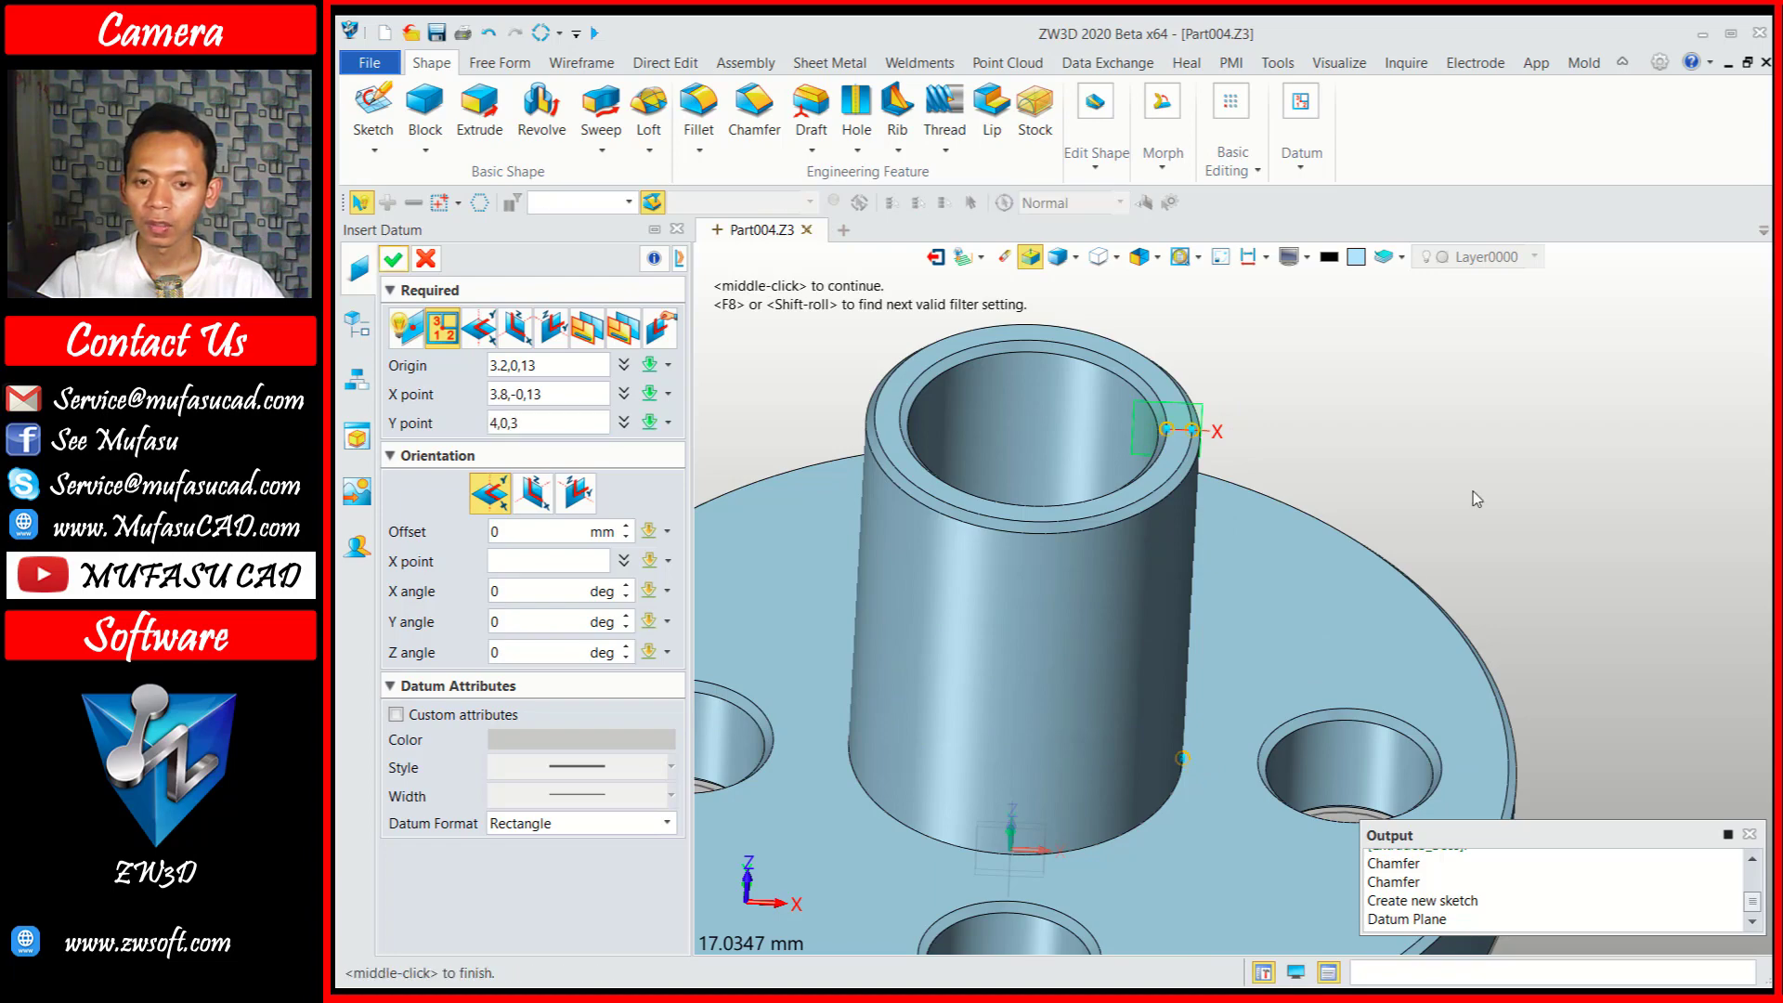
{"action": "left_click", "coordinate": [394, 260]}
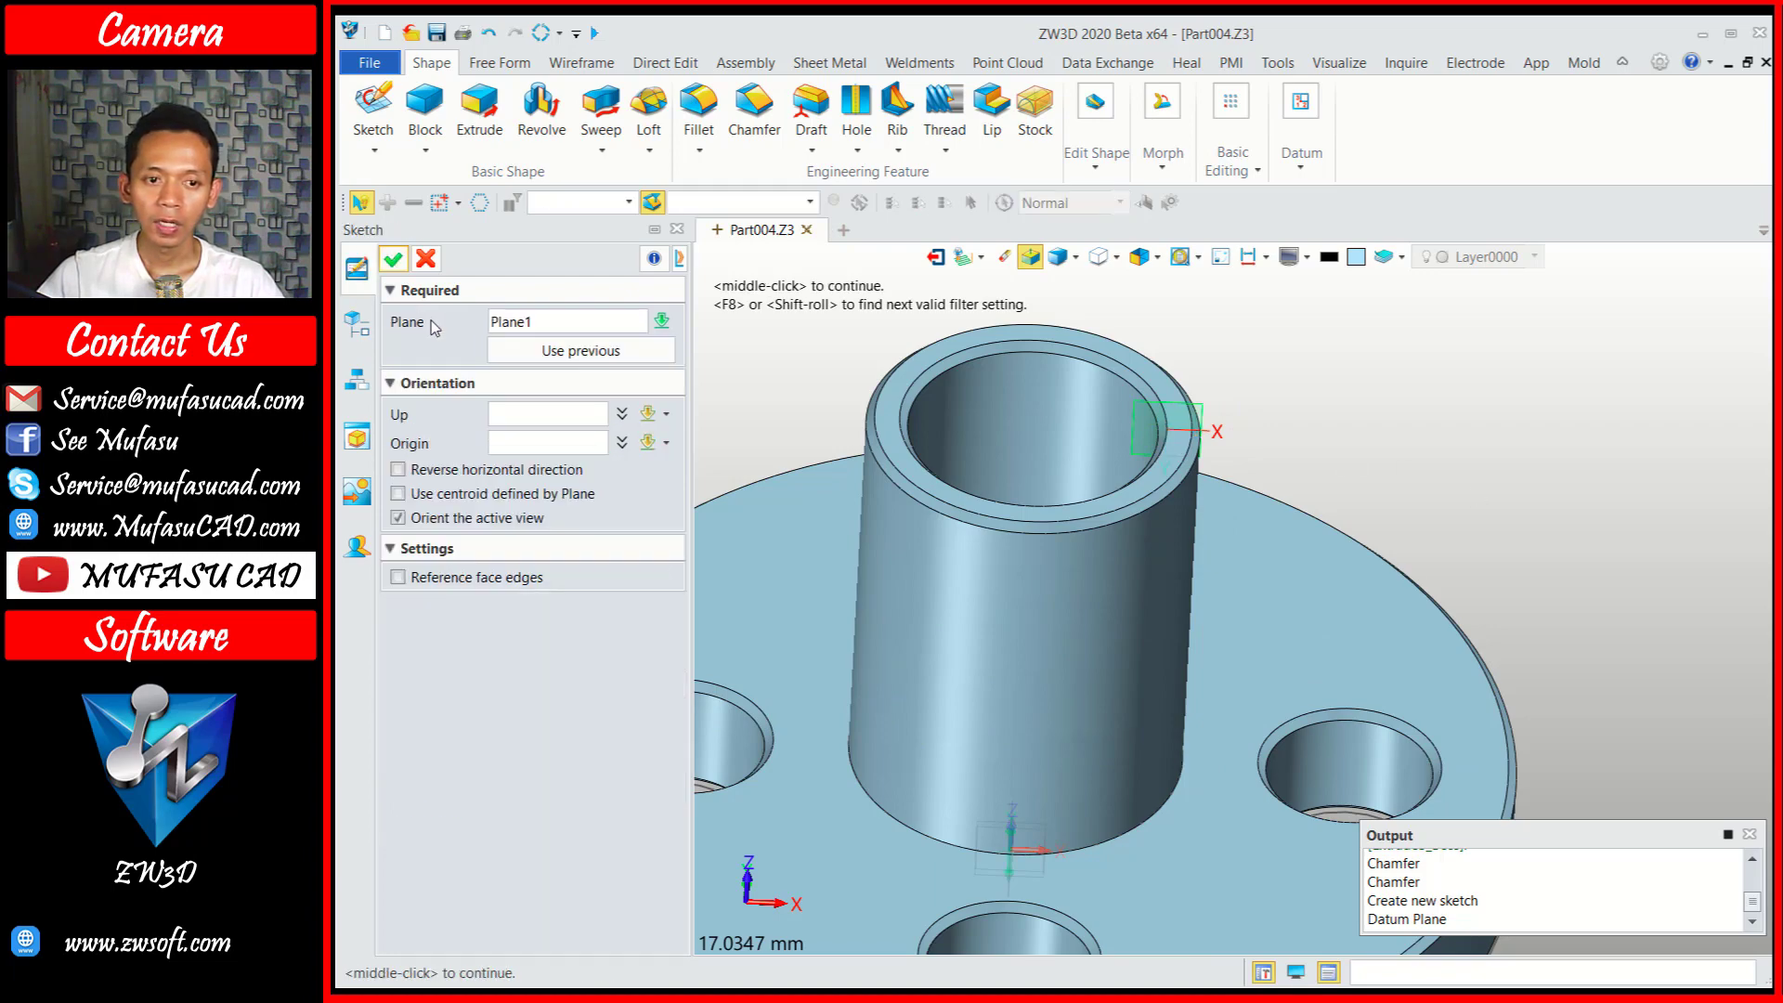
{"action": "left_click", "coordinate": [394, 263]}
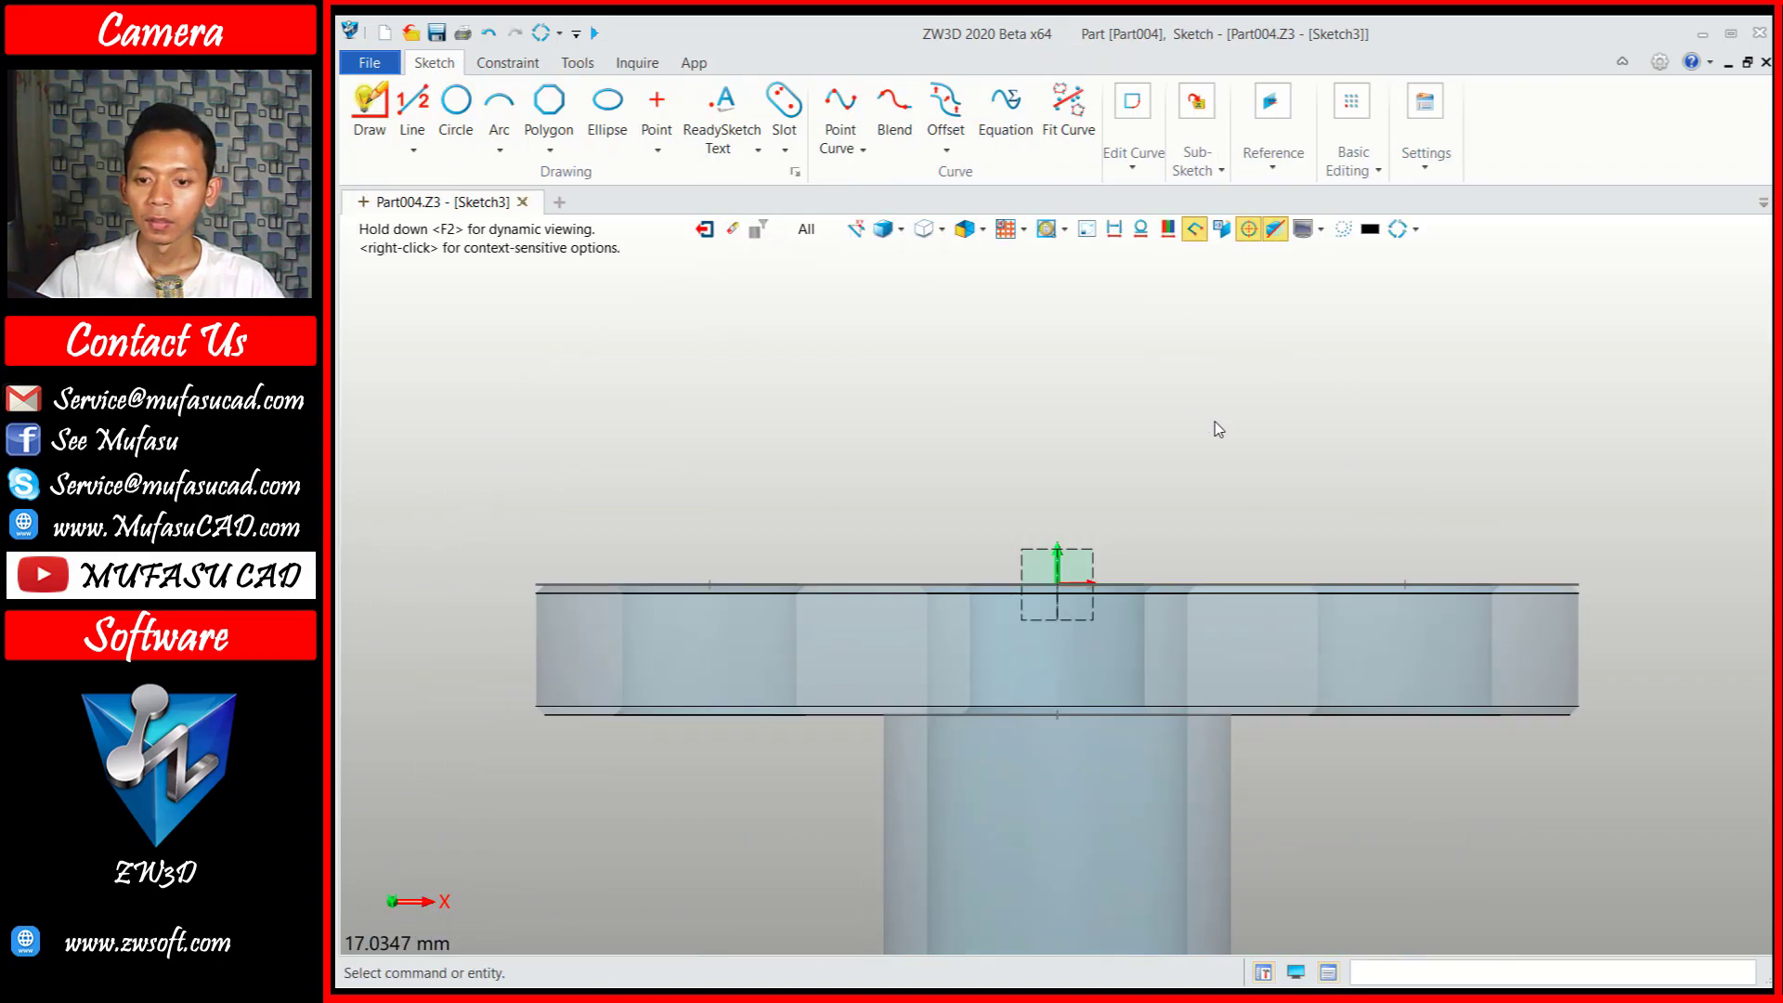
Draw a three-sided polygon centred on the datum plane's origin at 3.2,-13, with an inscribed radius of about 0.21 mm.
{"action": "scroll", "coordinate": [1075, 729], "scroll_direction": "up", "scroll_amount": 6}
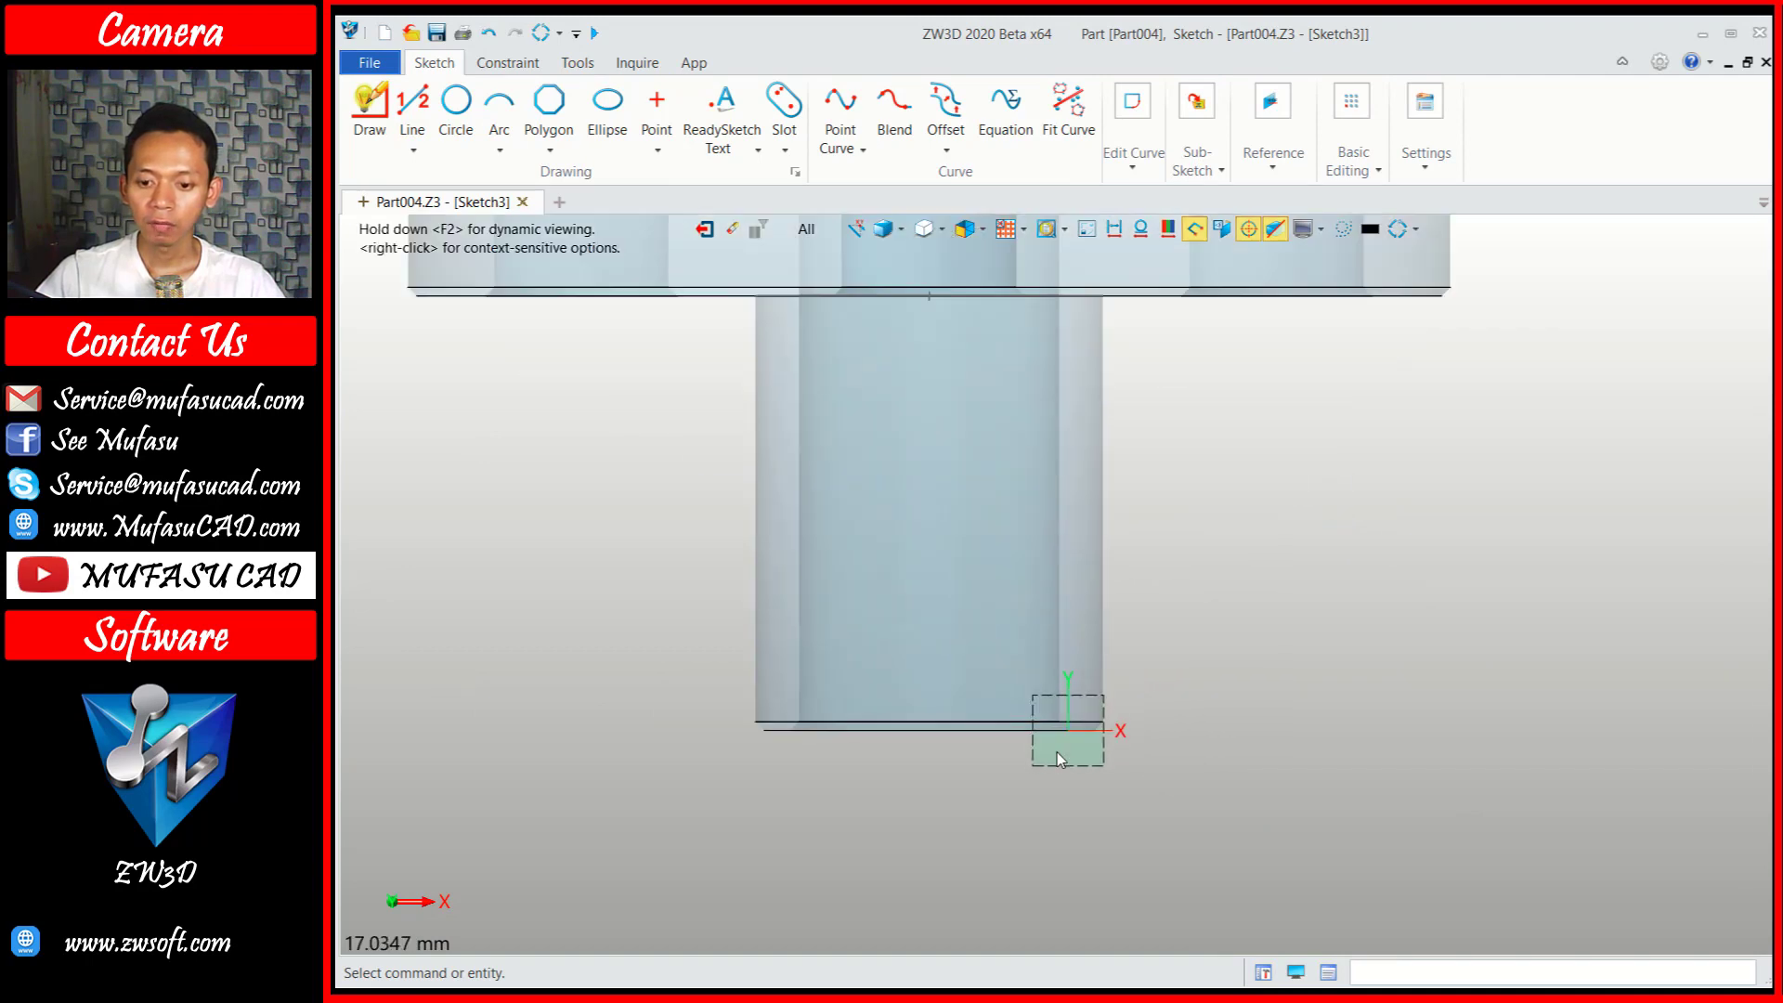
{"action": "scroll", "coordinate": [1073, 728], "scroll_direction": "up", "scroll_amount": 1}
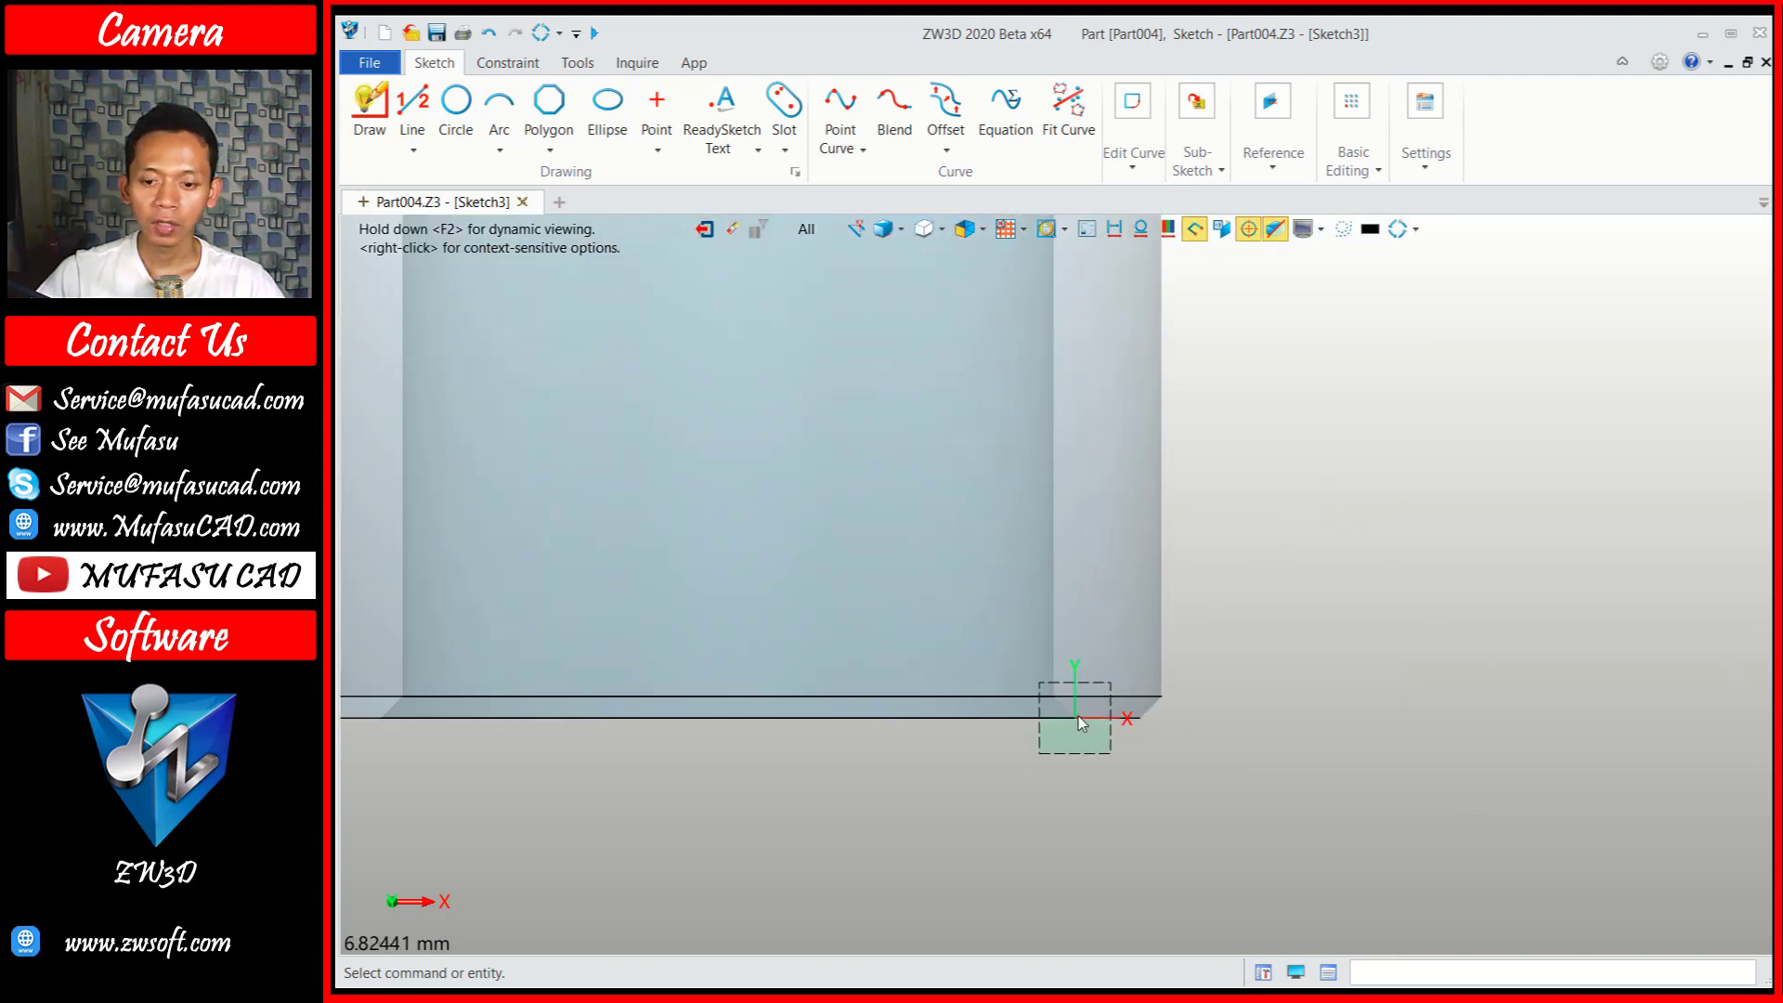
{"action": "scroll", "coordinate": [1066, 727], "scroll_direction": "up", "scroll_amount": 1}
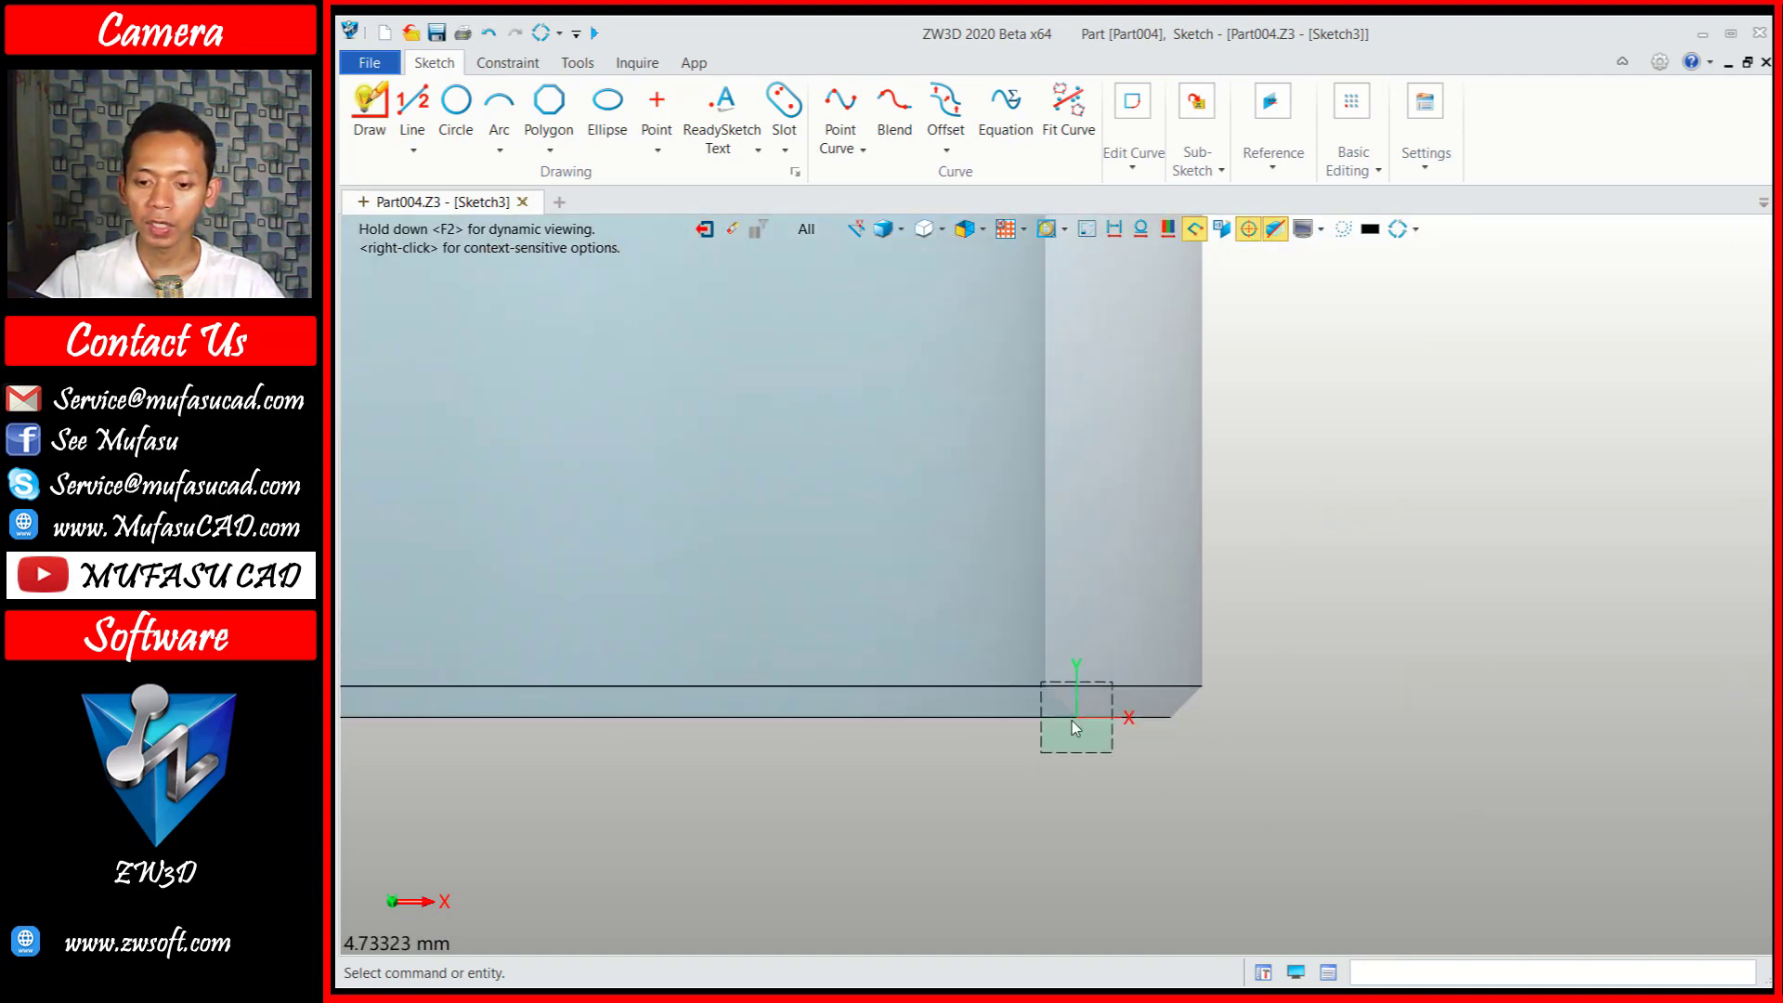
{"action": "scroll", "coordinate": [1073, 713], "scroll_direction": "up", "scroll_amount": 1}
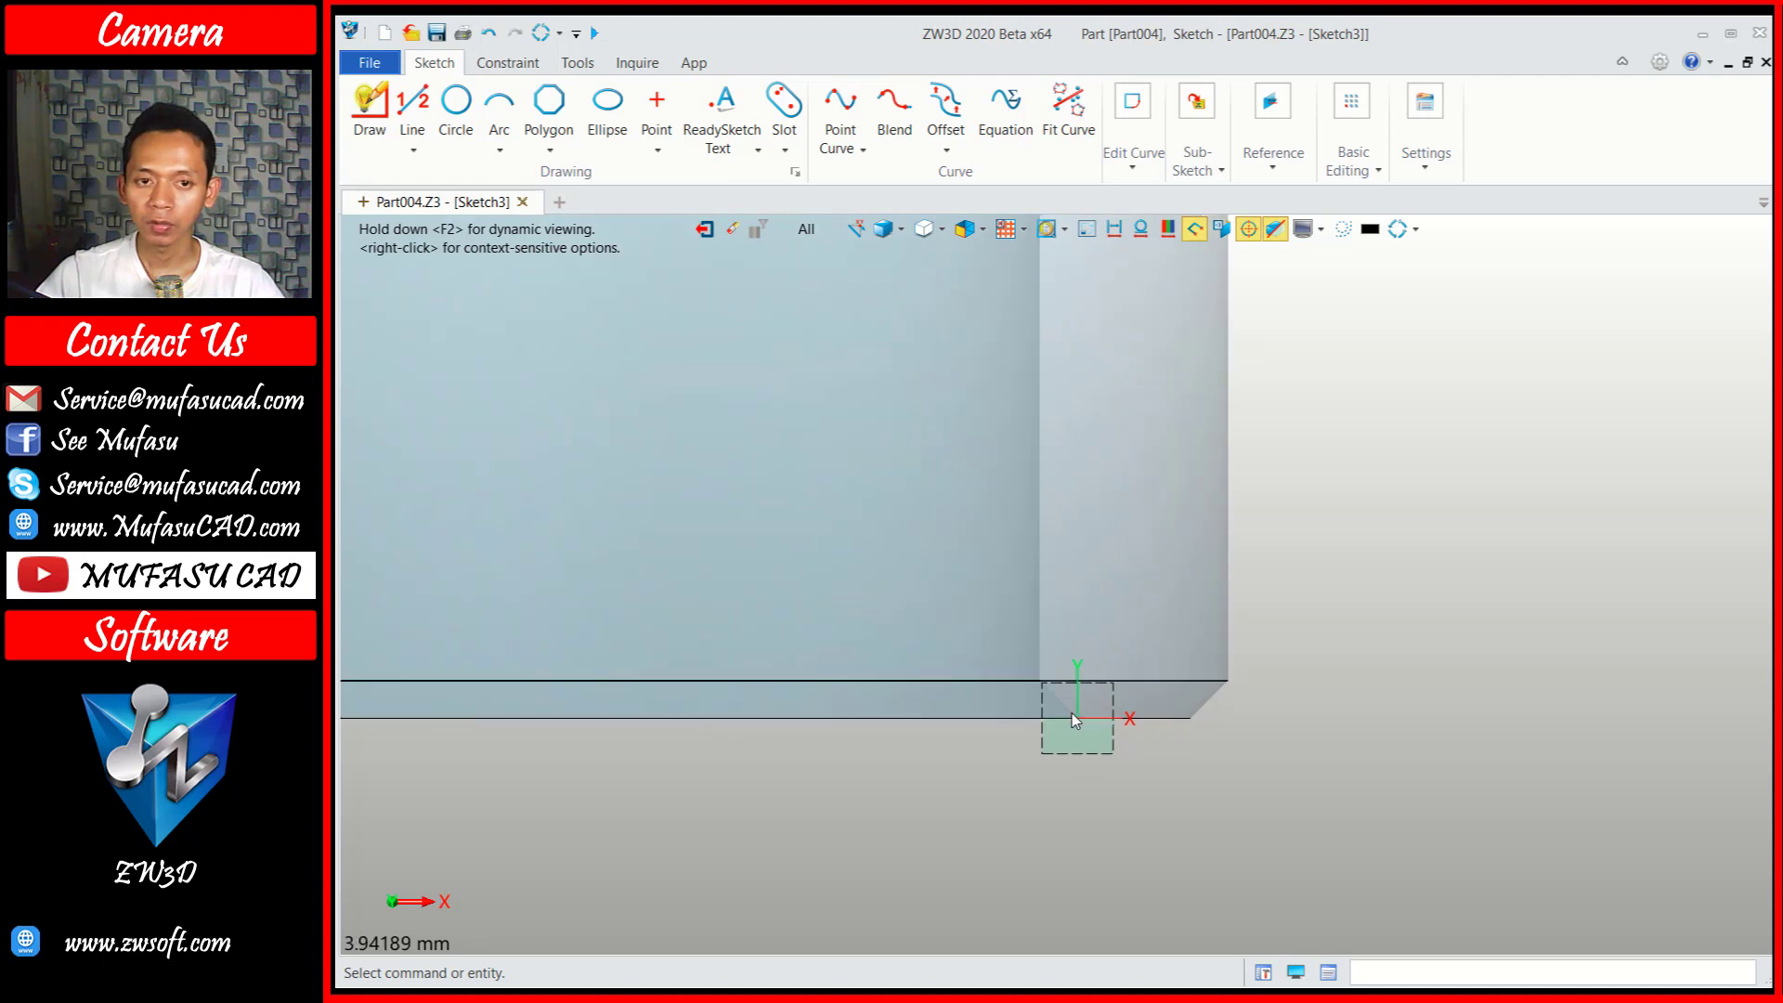
{"action": "left_click", "coordinate": [551, 112]}
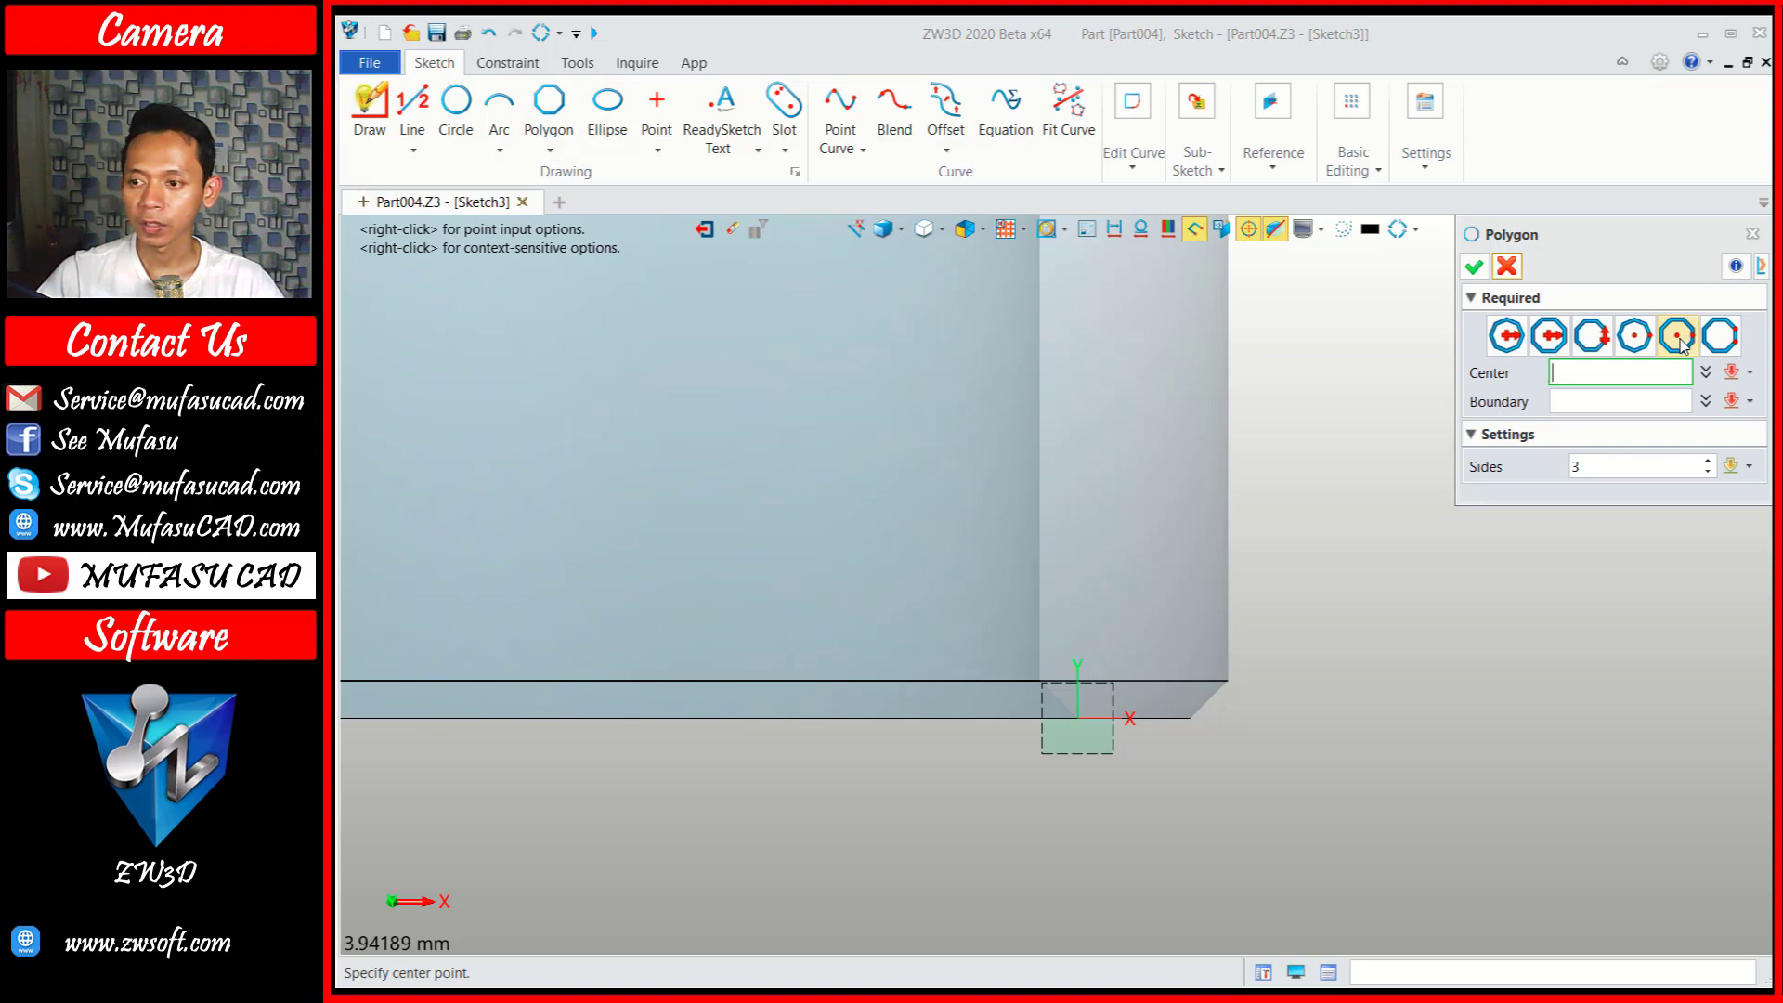
{"action": "left_click", "coordinate": [1078, 720]}
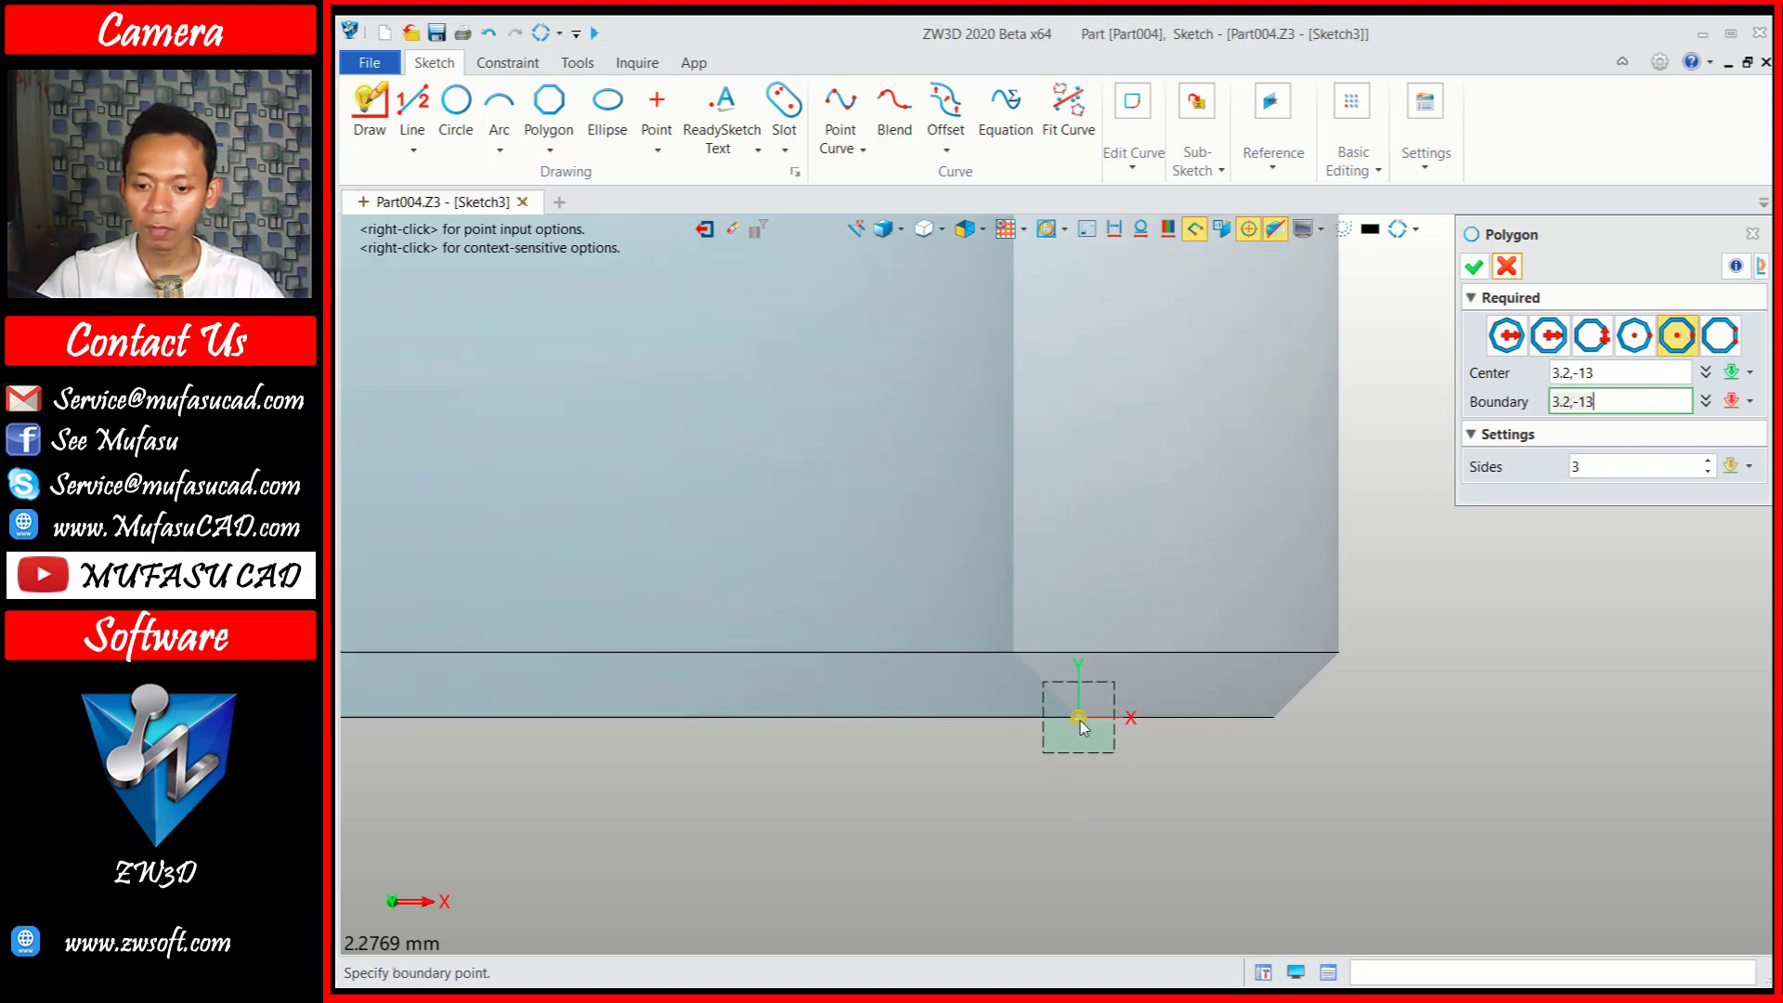
{"action": "scroll", "coordinate": [1082, 717], "scroll_direction": "up", "scroll_amount": 2}
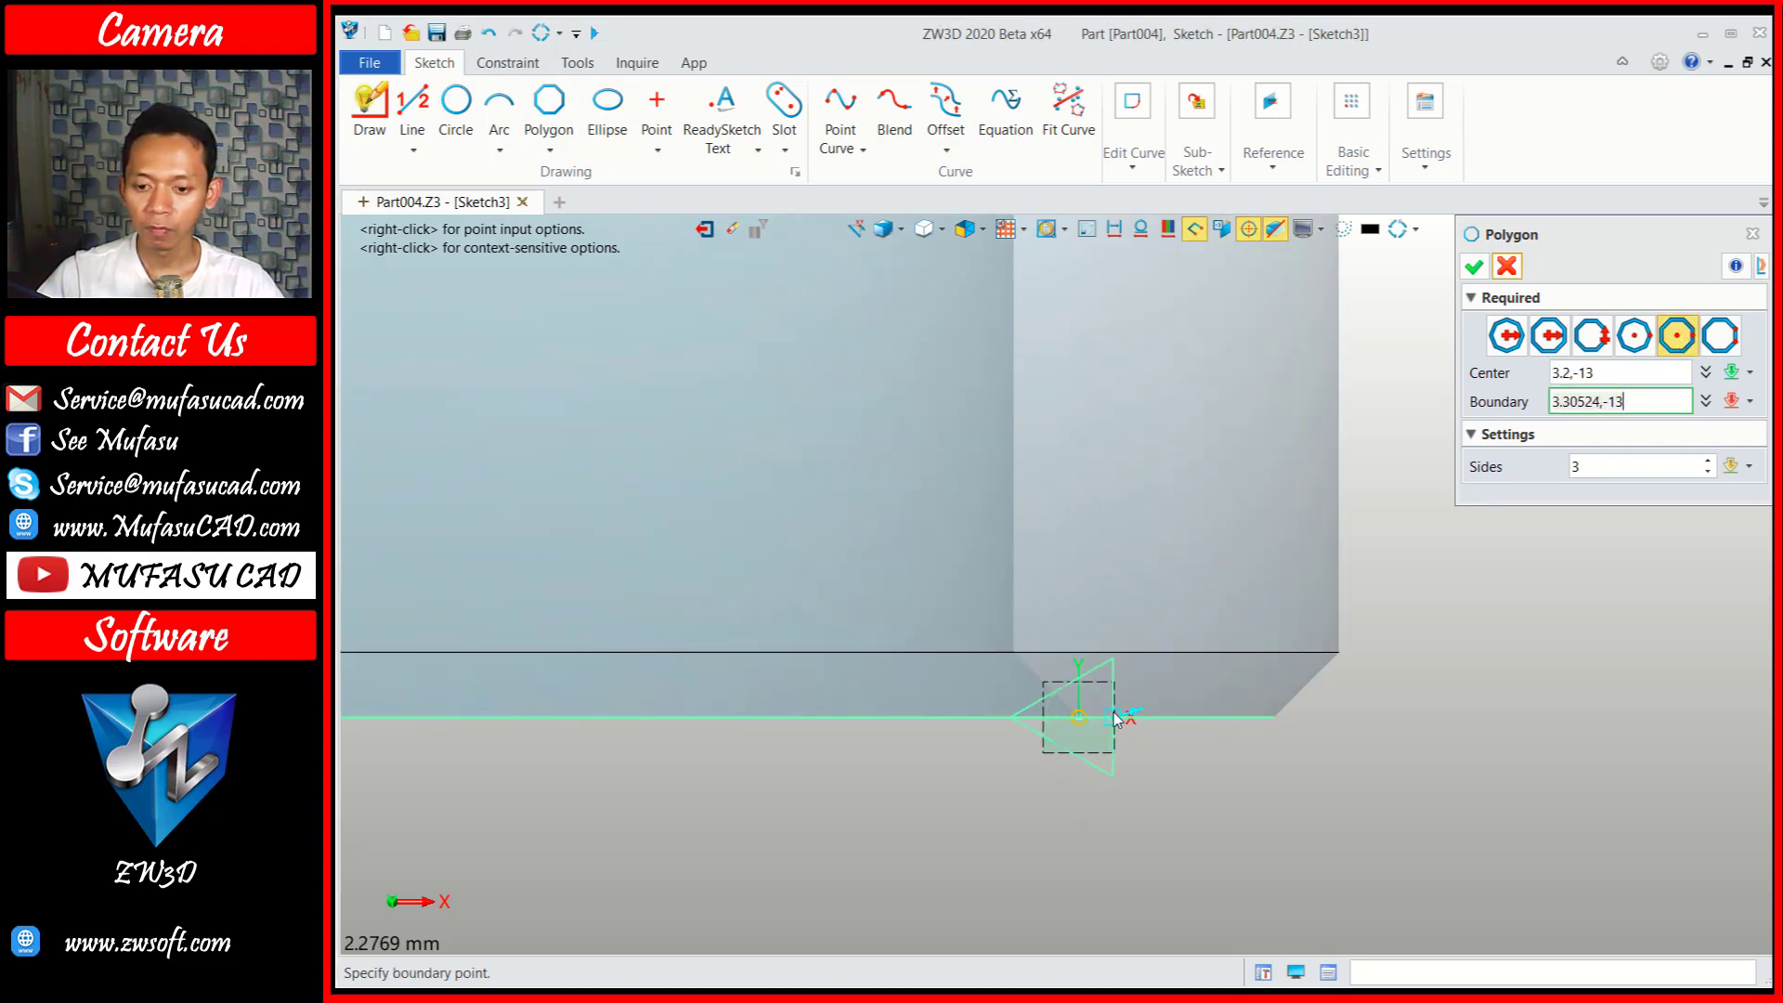
{"action": "left_click", "coordinate": [1011, 715]}
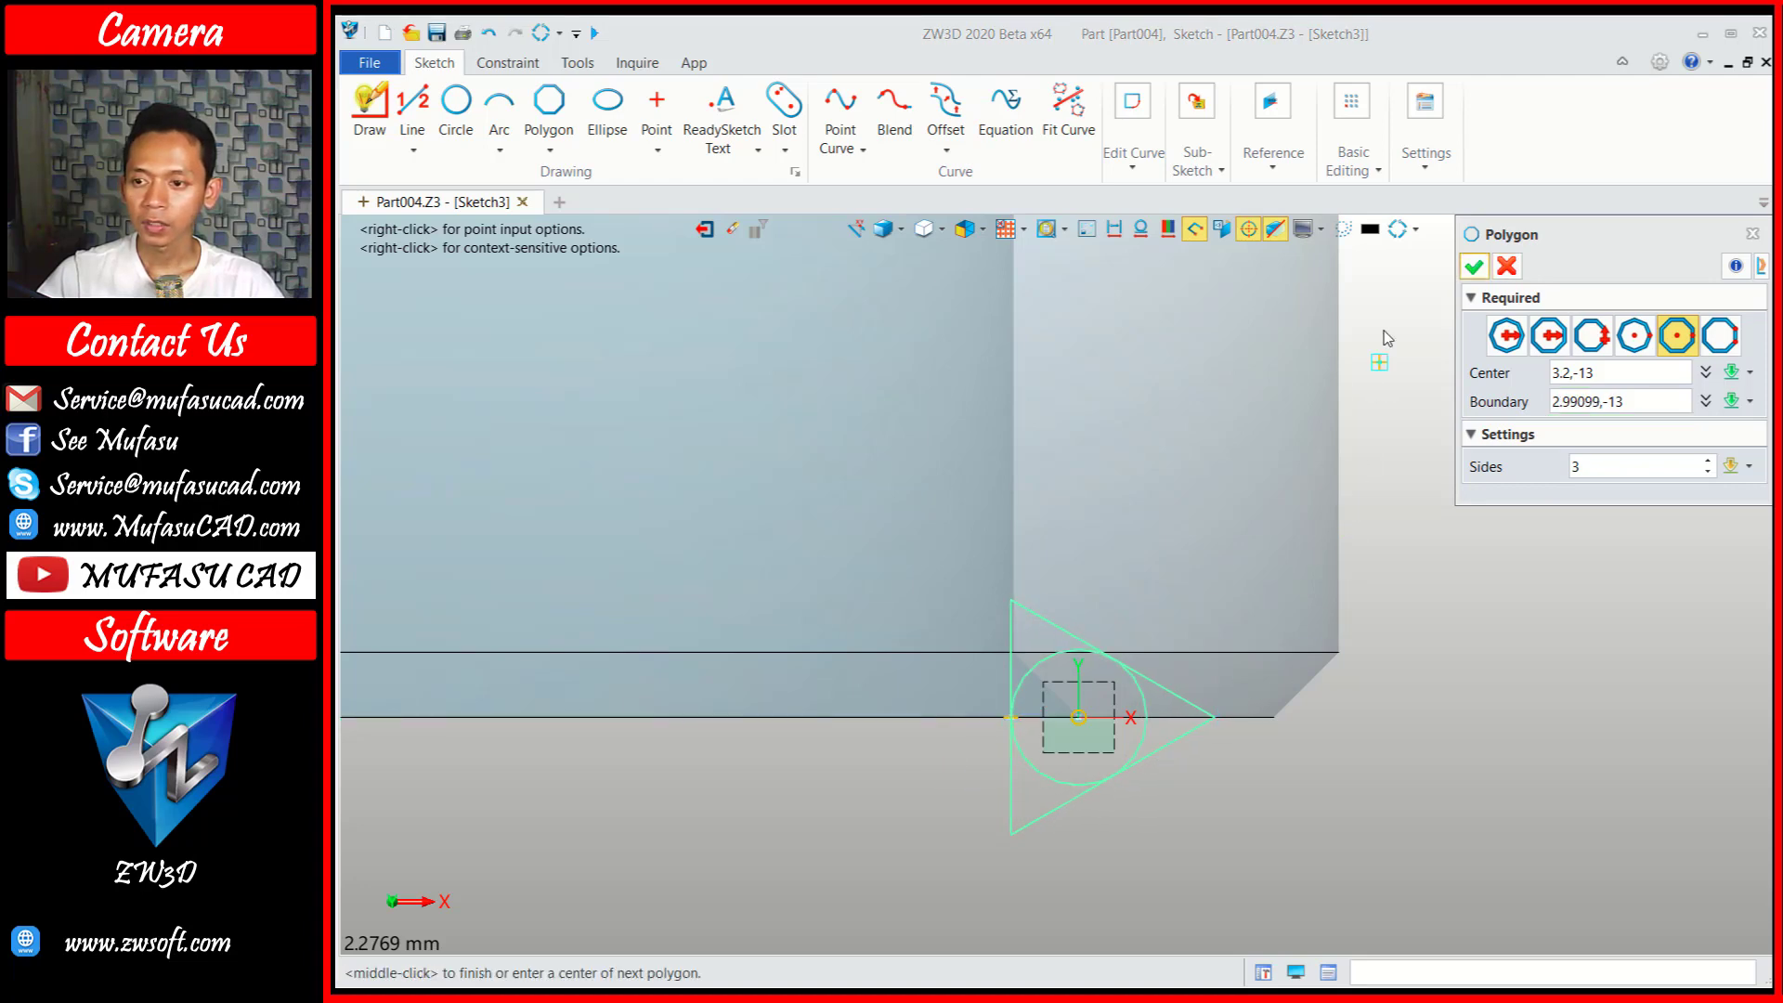
{"action": "left_click", "coordinate": [1474, 268]}
Move the whole triangle with its inscribed circle from its pointed vertex on the rim line to the datum plane's origin at 3.2,-13.
{"action": "left_click", "coordinate": [1345, 165]}
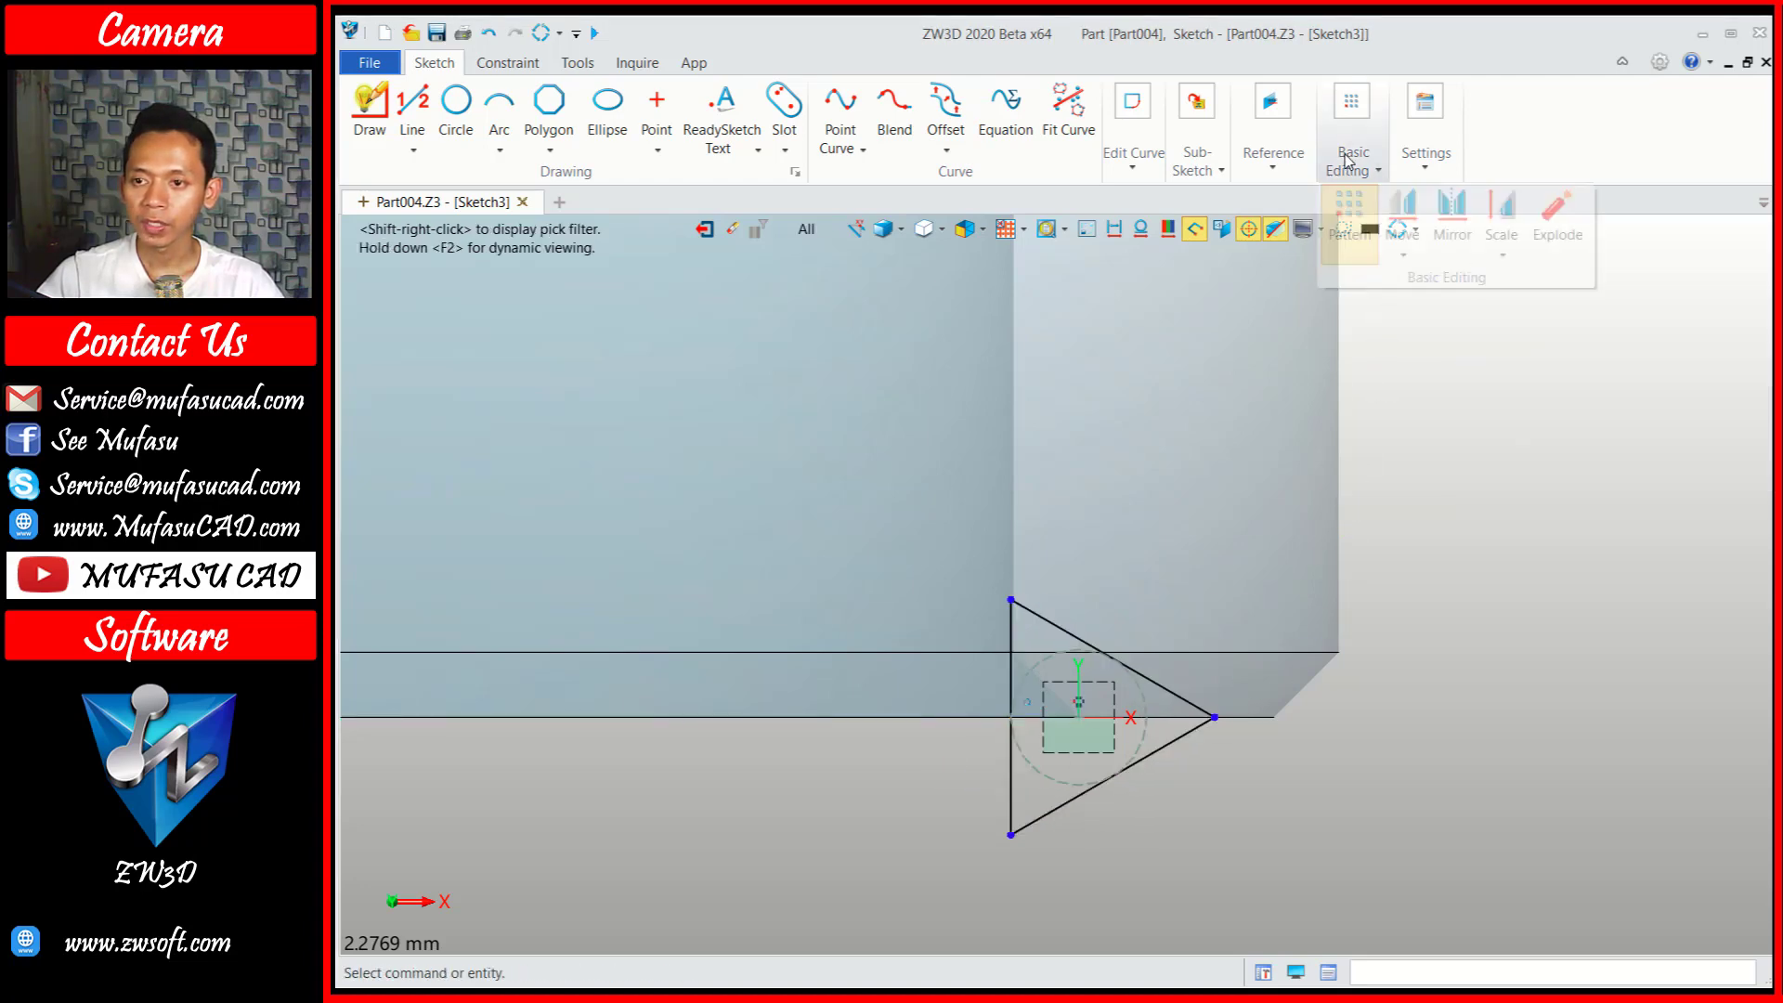
{"action": "left_click", "coordinate": [1401, 220]}
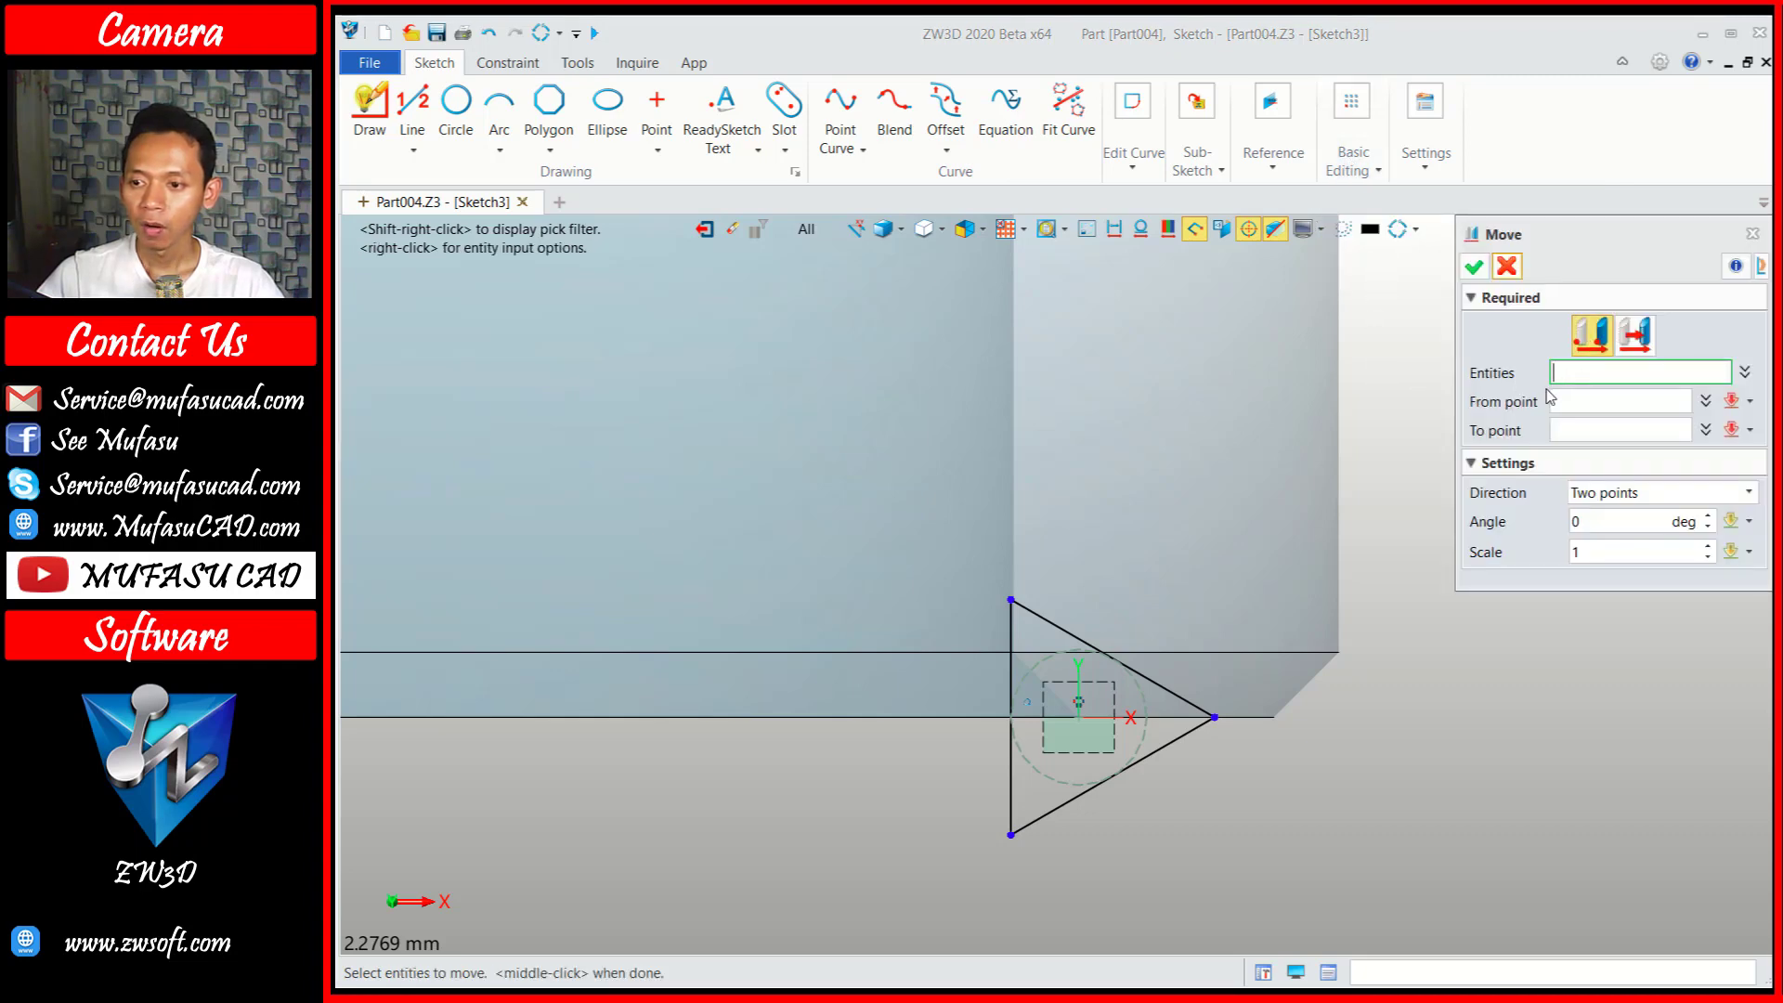
{"action": "left_click_drag", "start_coordinate": [1296, 590], "coordinate": [918, 913]}
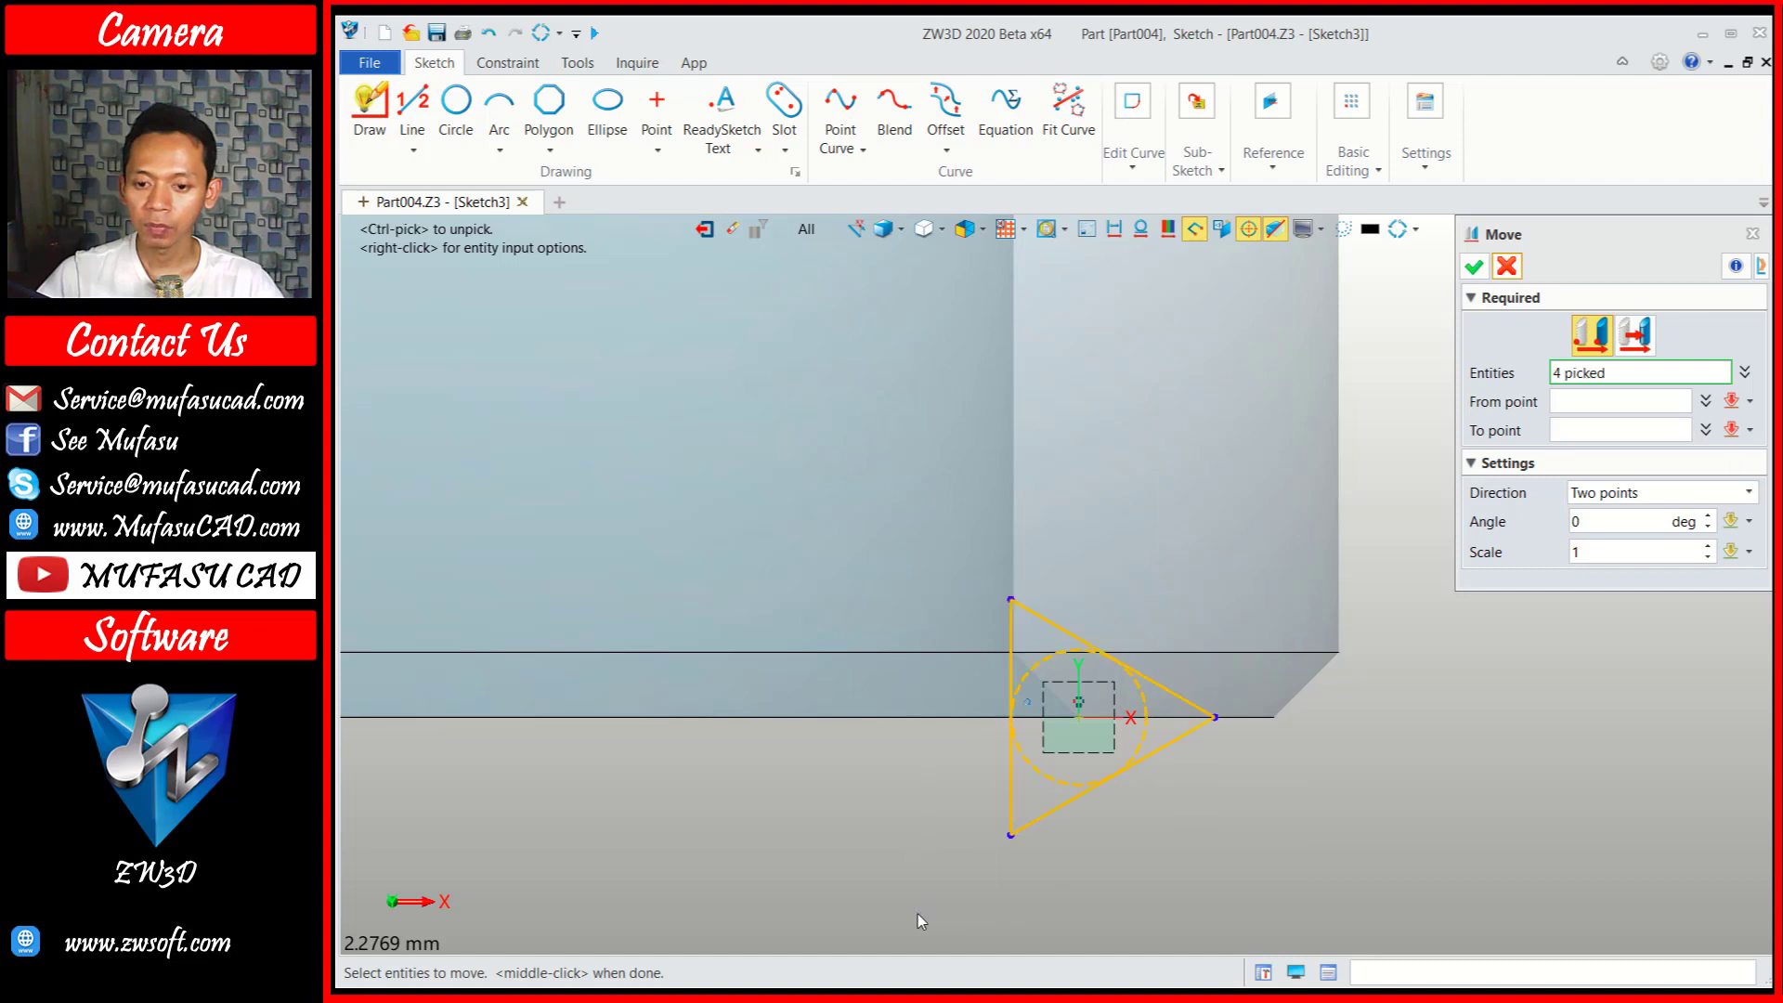
{"action": "left_click", "coordinate": [1613, 404]}
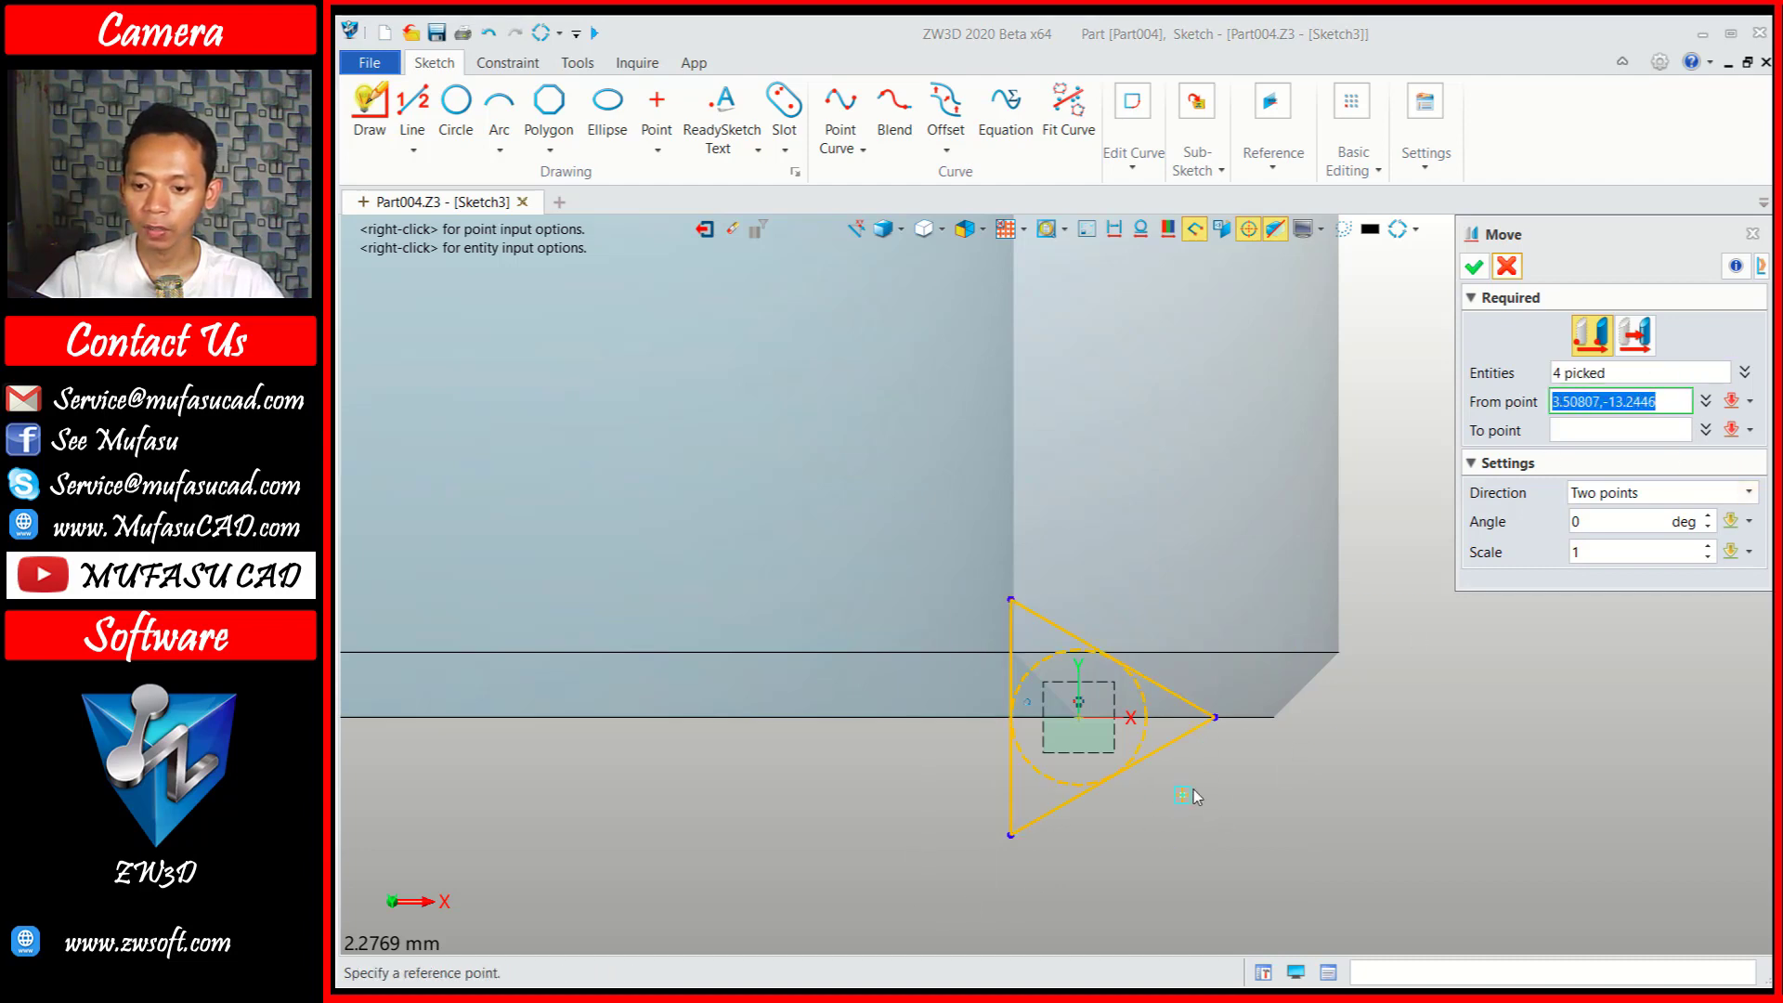
{"action": "scroll", "coordinate": [1193, 789], "scroll_direction": "up", "scroll_amount": 3}
{"action": "left_click", "coordinate": [1229, 669]}
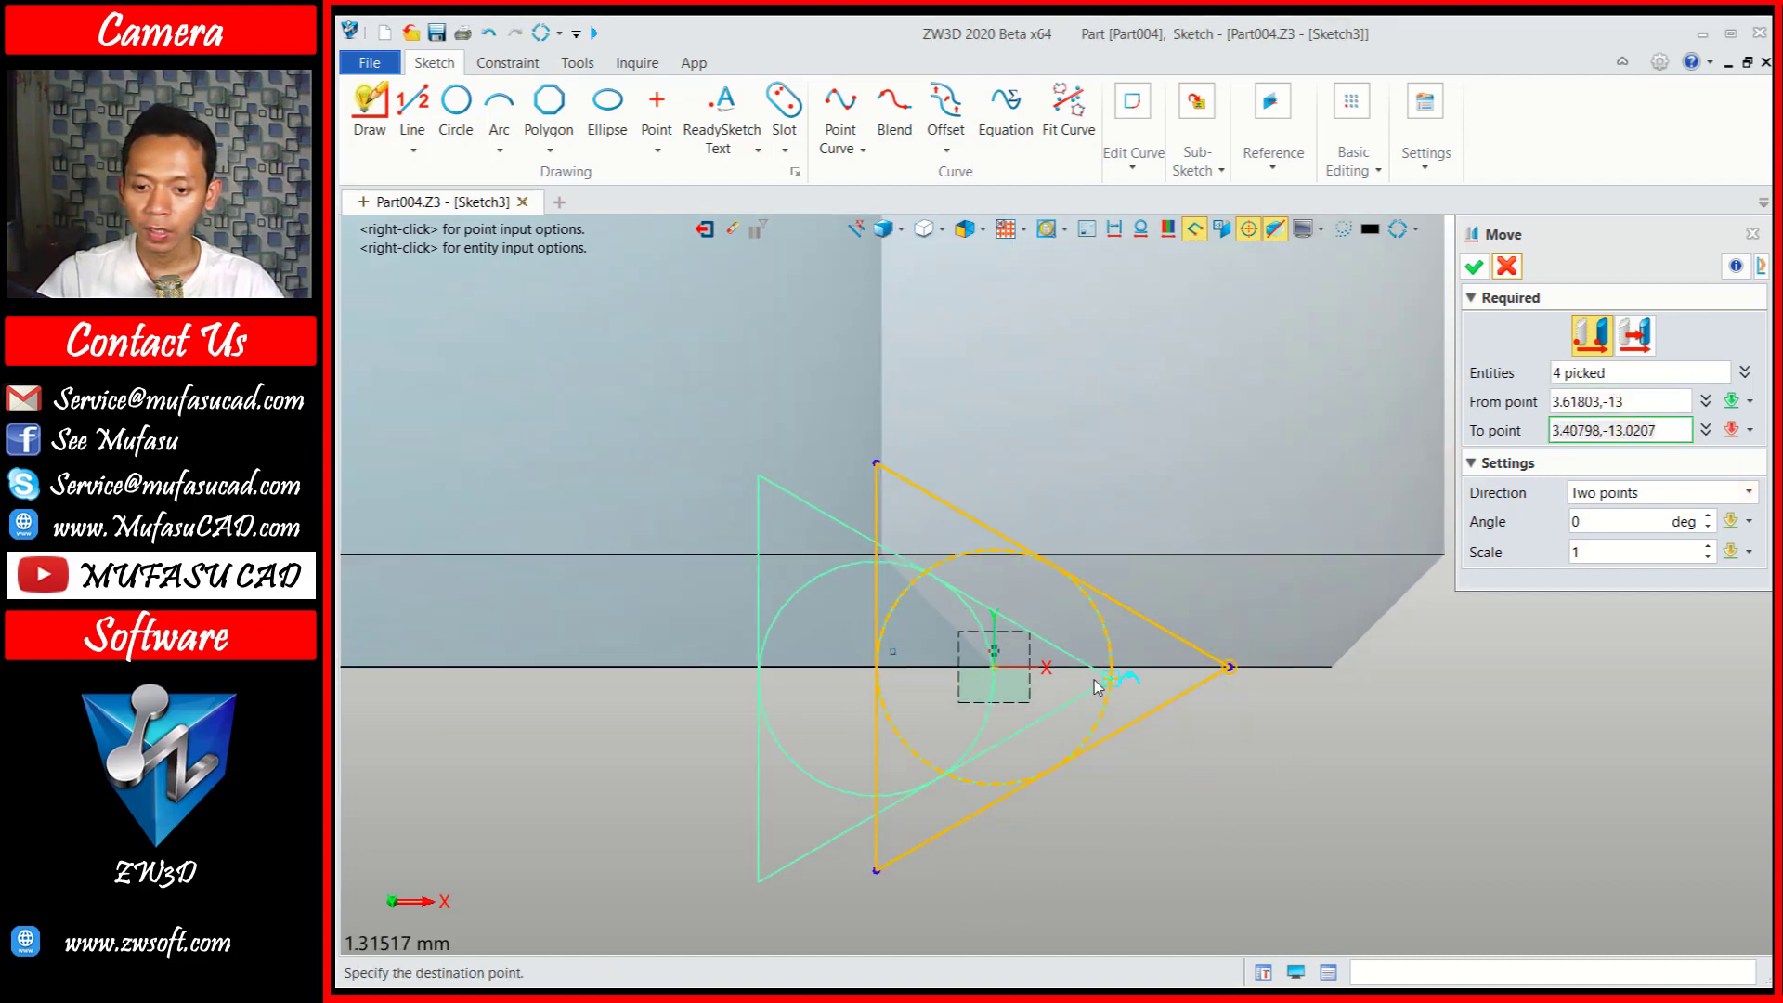
{"action": "left_click", "coordinate": [1004, 674]}
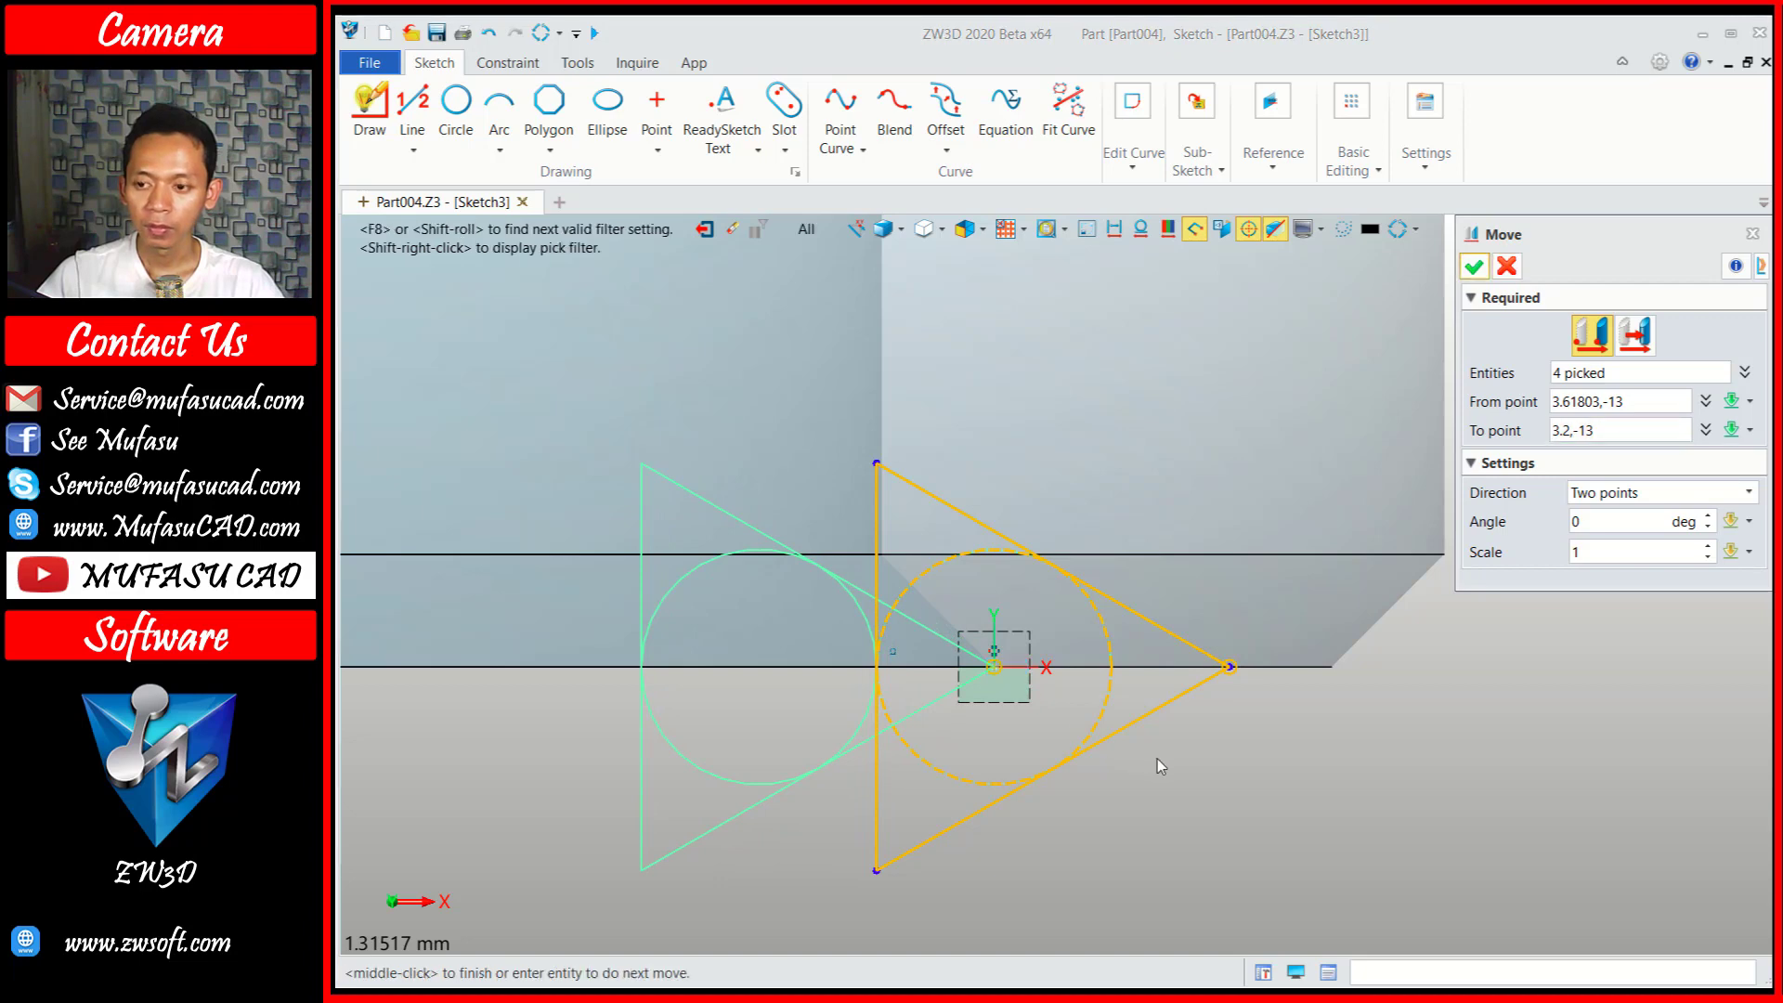
{"action": "left_click", "coordinate": [1474, 268]}
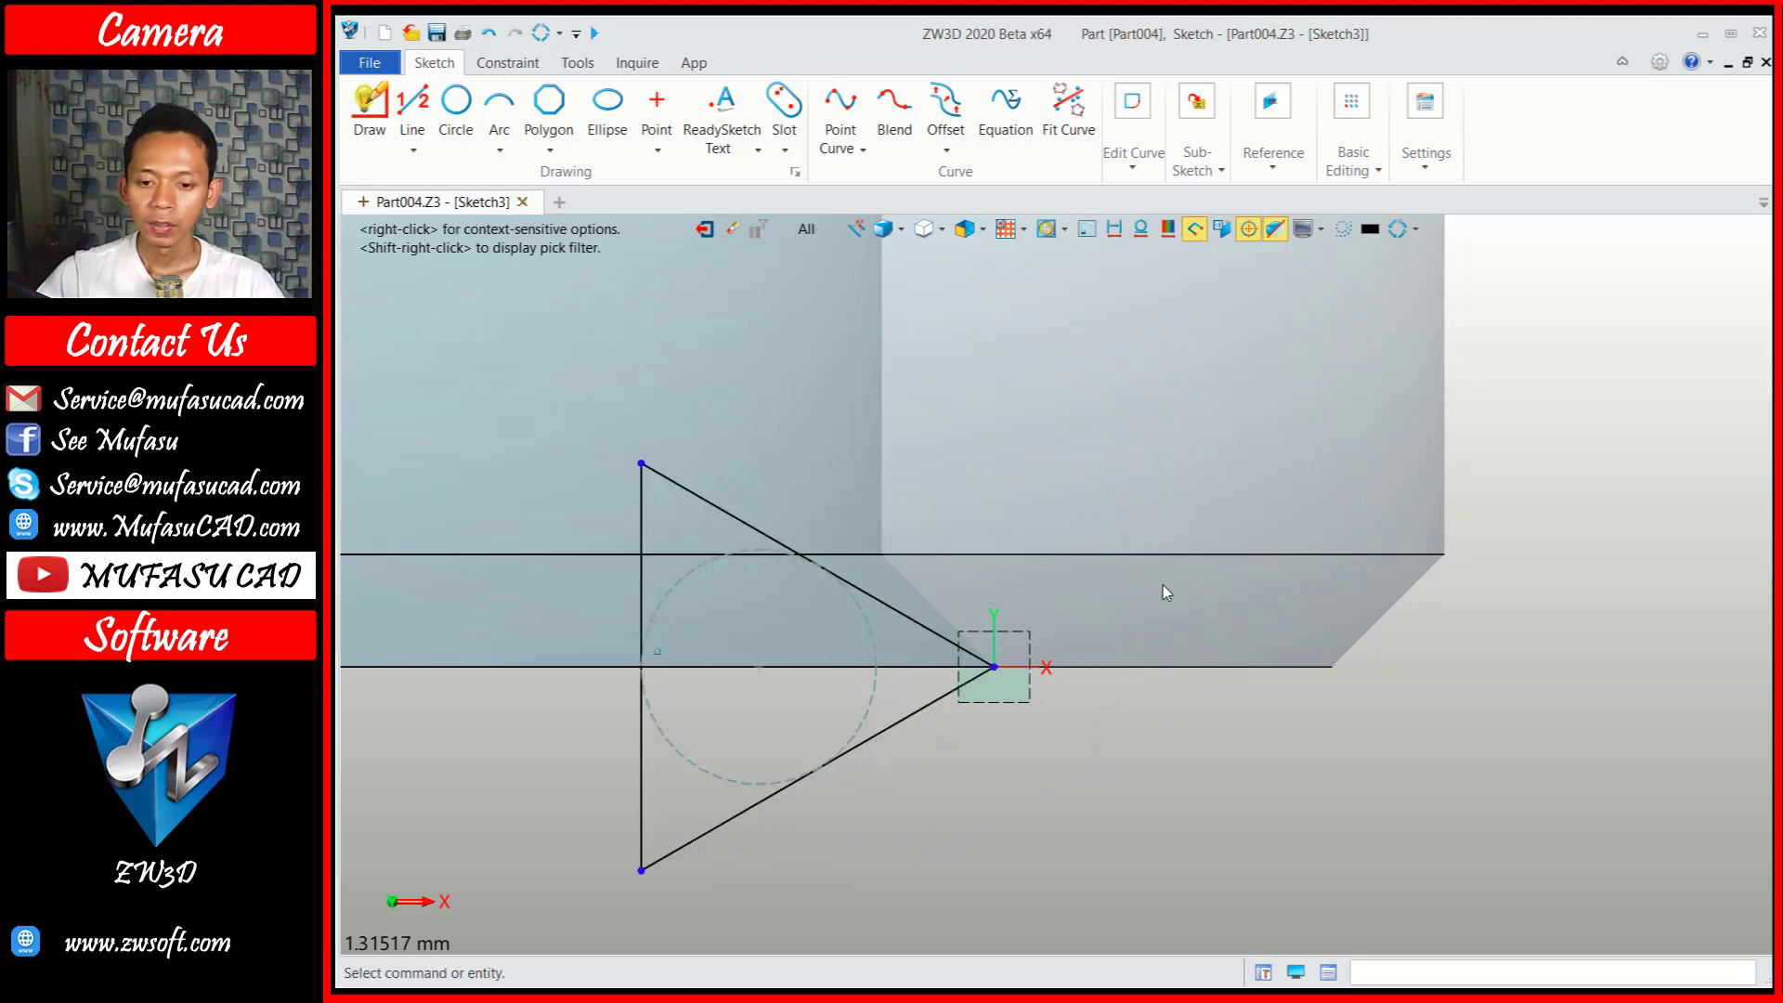
Fix the triangle's vertex at the datum plane's origin in both coordinates.
{"action": "scroll", "coordinate": [1163, 585], "scroll_direction": "down", "scroll_amount": 2}
{"action": "middle_click_drag", "start_coordinate": [1141, 589], "coordinate": [1151, 590]}
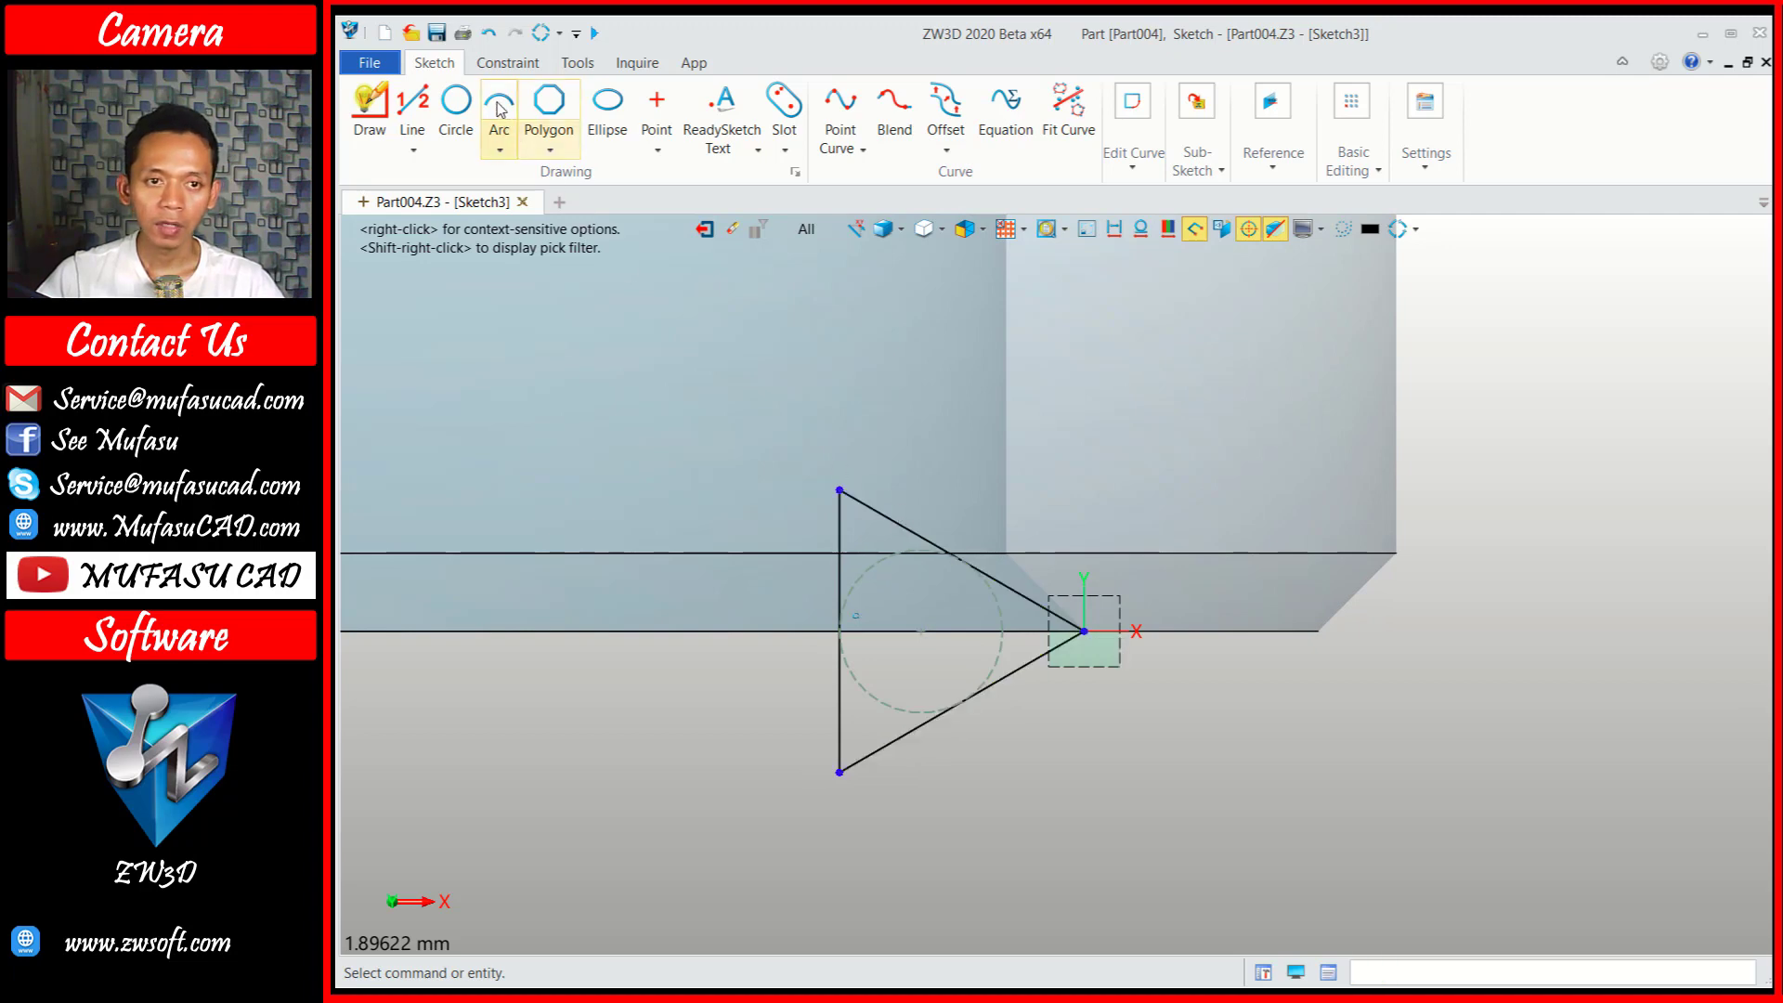
{"action": "left_click", "coordinate": [499, 64]}
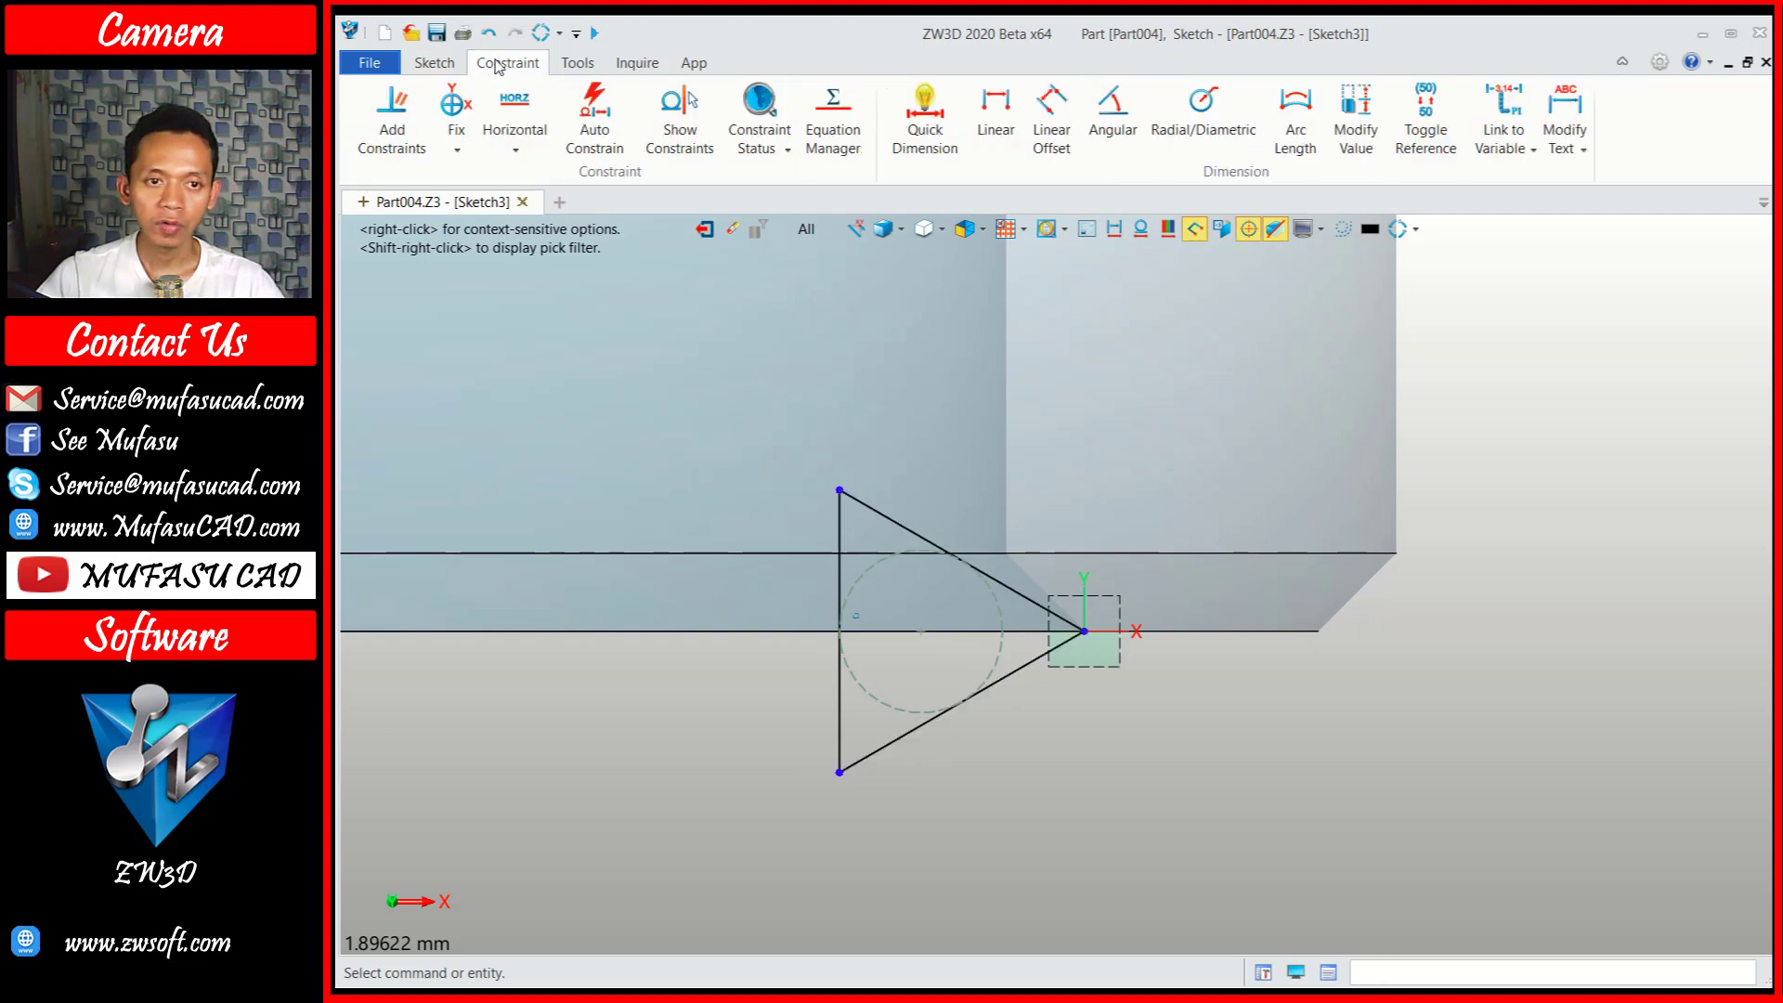
{"action": "left_click", "coordinate": [454, 107]}
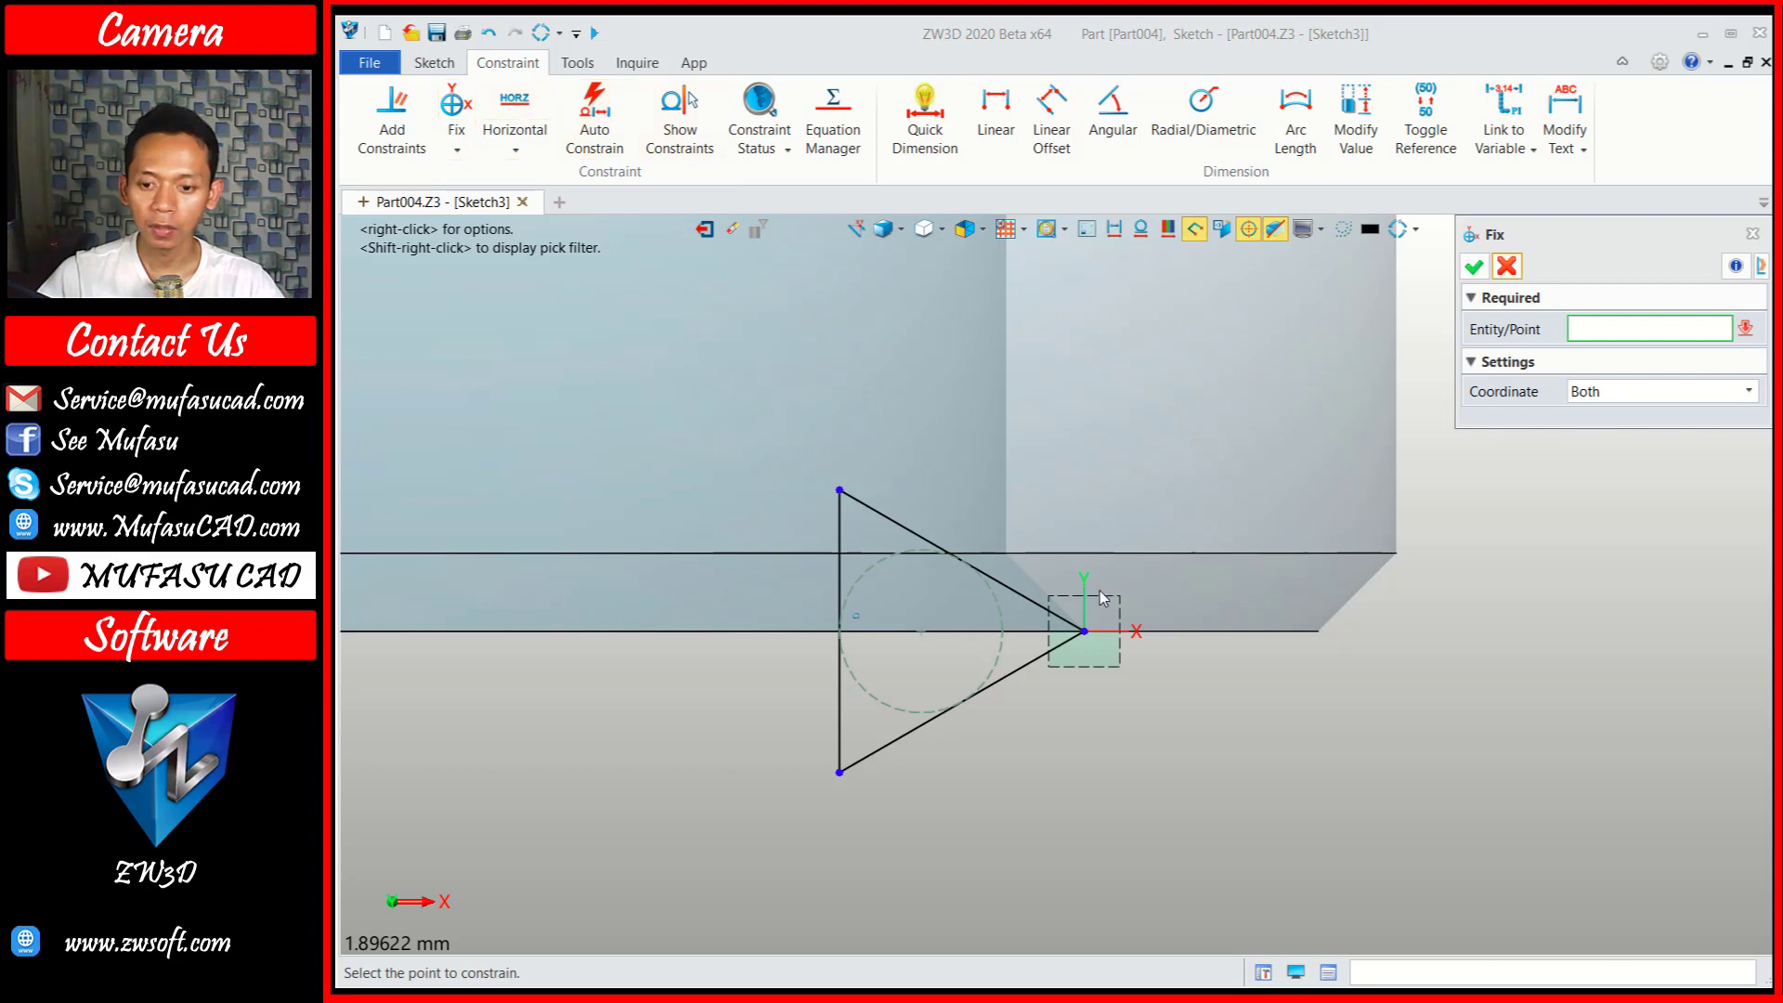
{"action": "left_click", "coordinate": [1085, 632]}
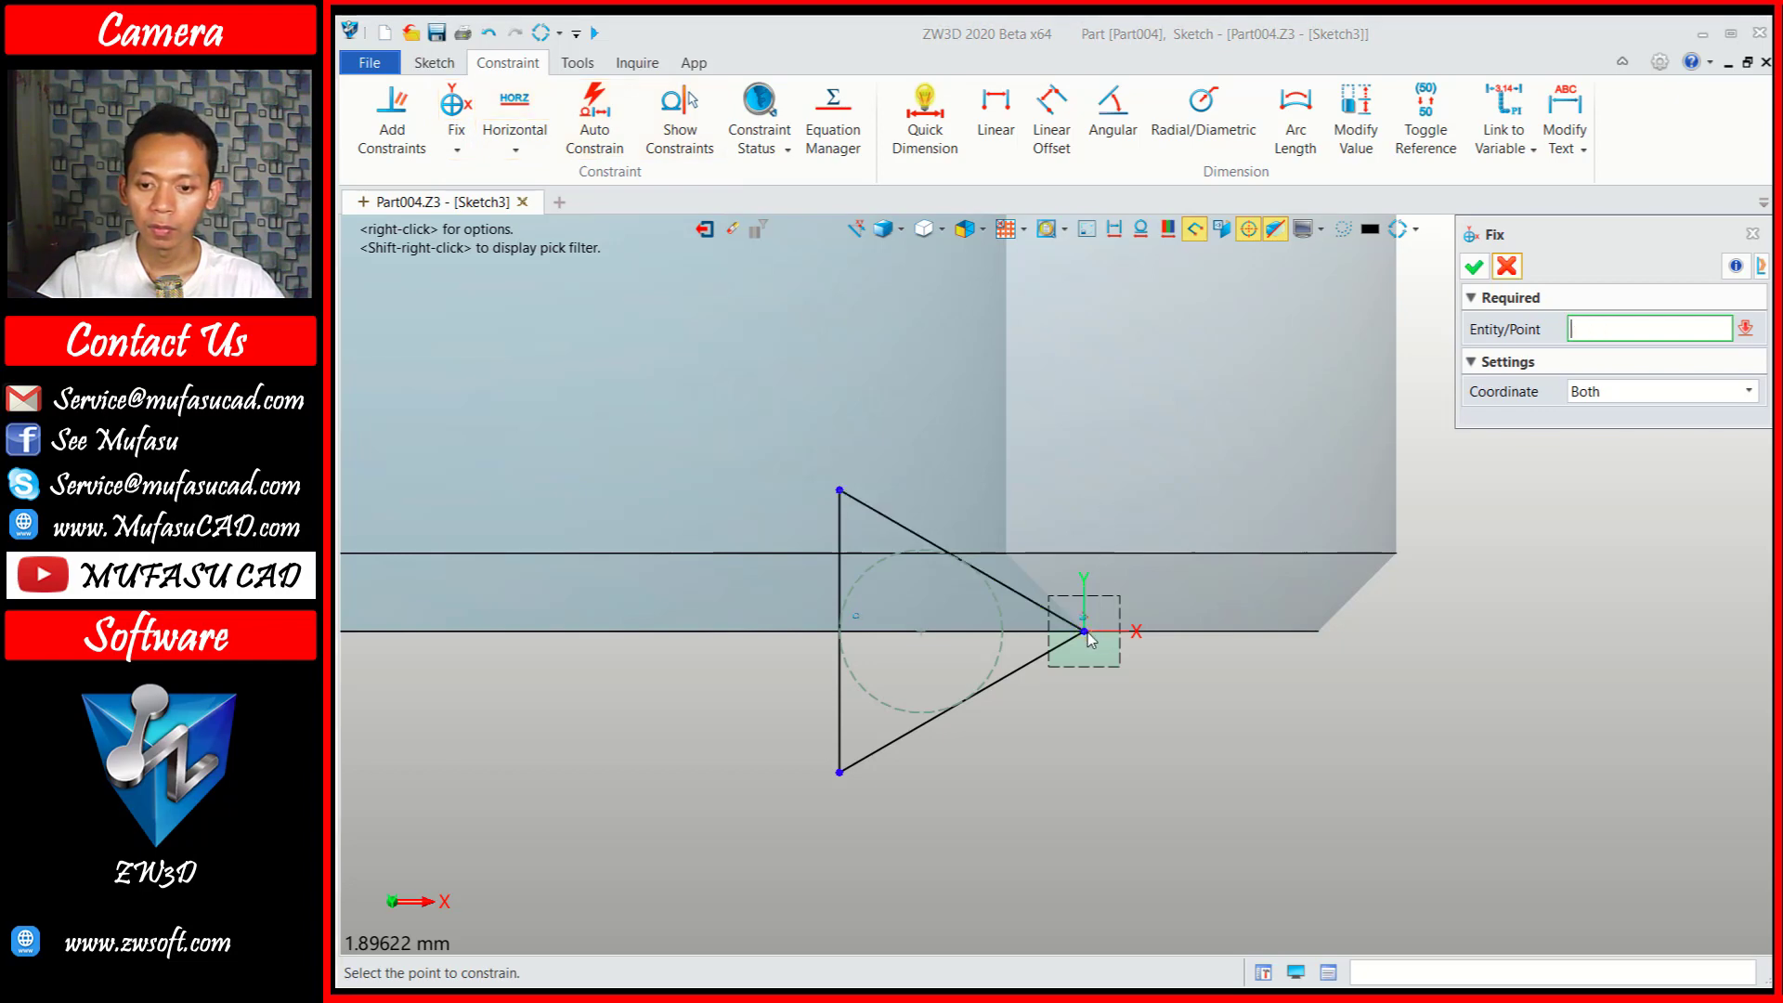
{"action": "left_click", "coordinate": [1478, 267]}
Dimension the vertical distances from the triangle's upper and lower vertices to its fixed vertex, accepting the drawn values.
{"action": "scroll", "coordinate": [991, 538], "scroll_direction": "up", "scroll_amount": 1}
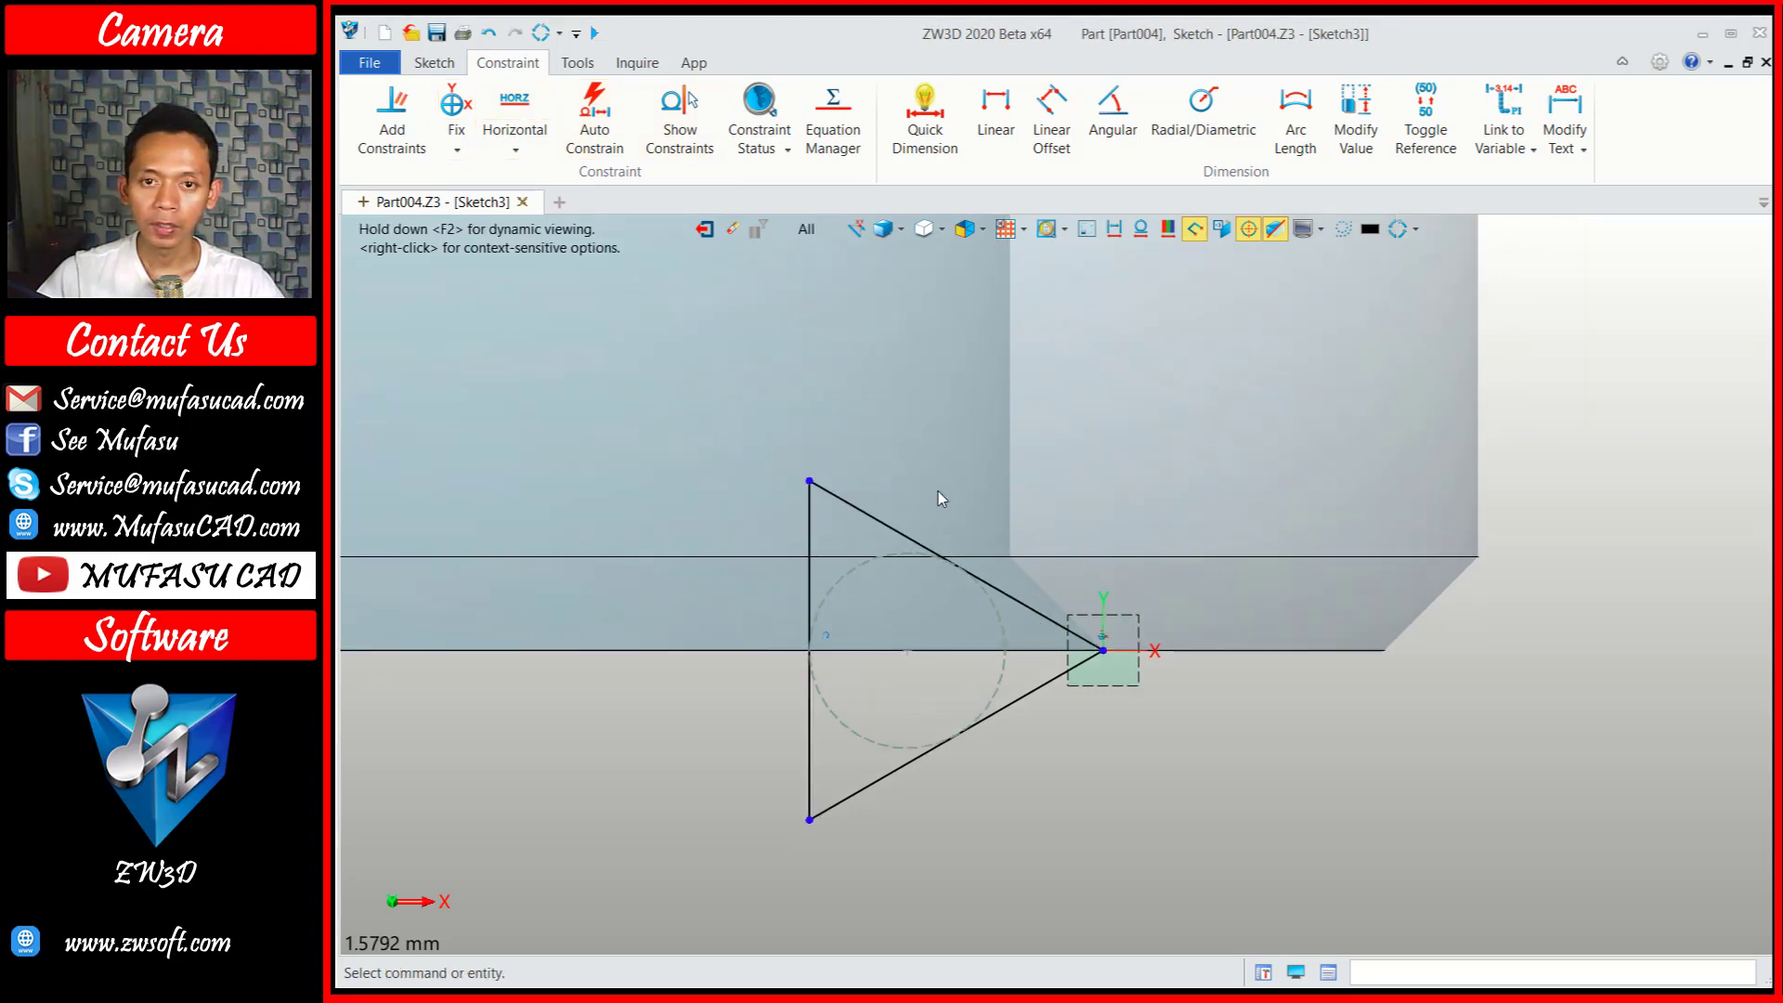
{"action": "left_click", "coordinate": [925, 118]}
{"action": "left_click", "coordinate": [807, 481]}
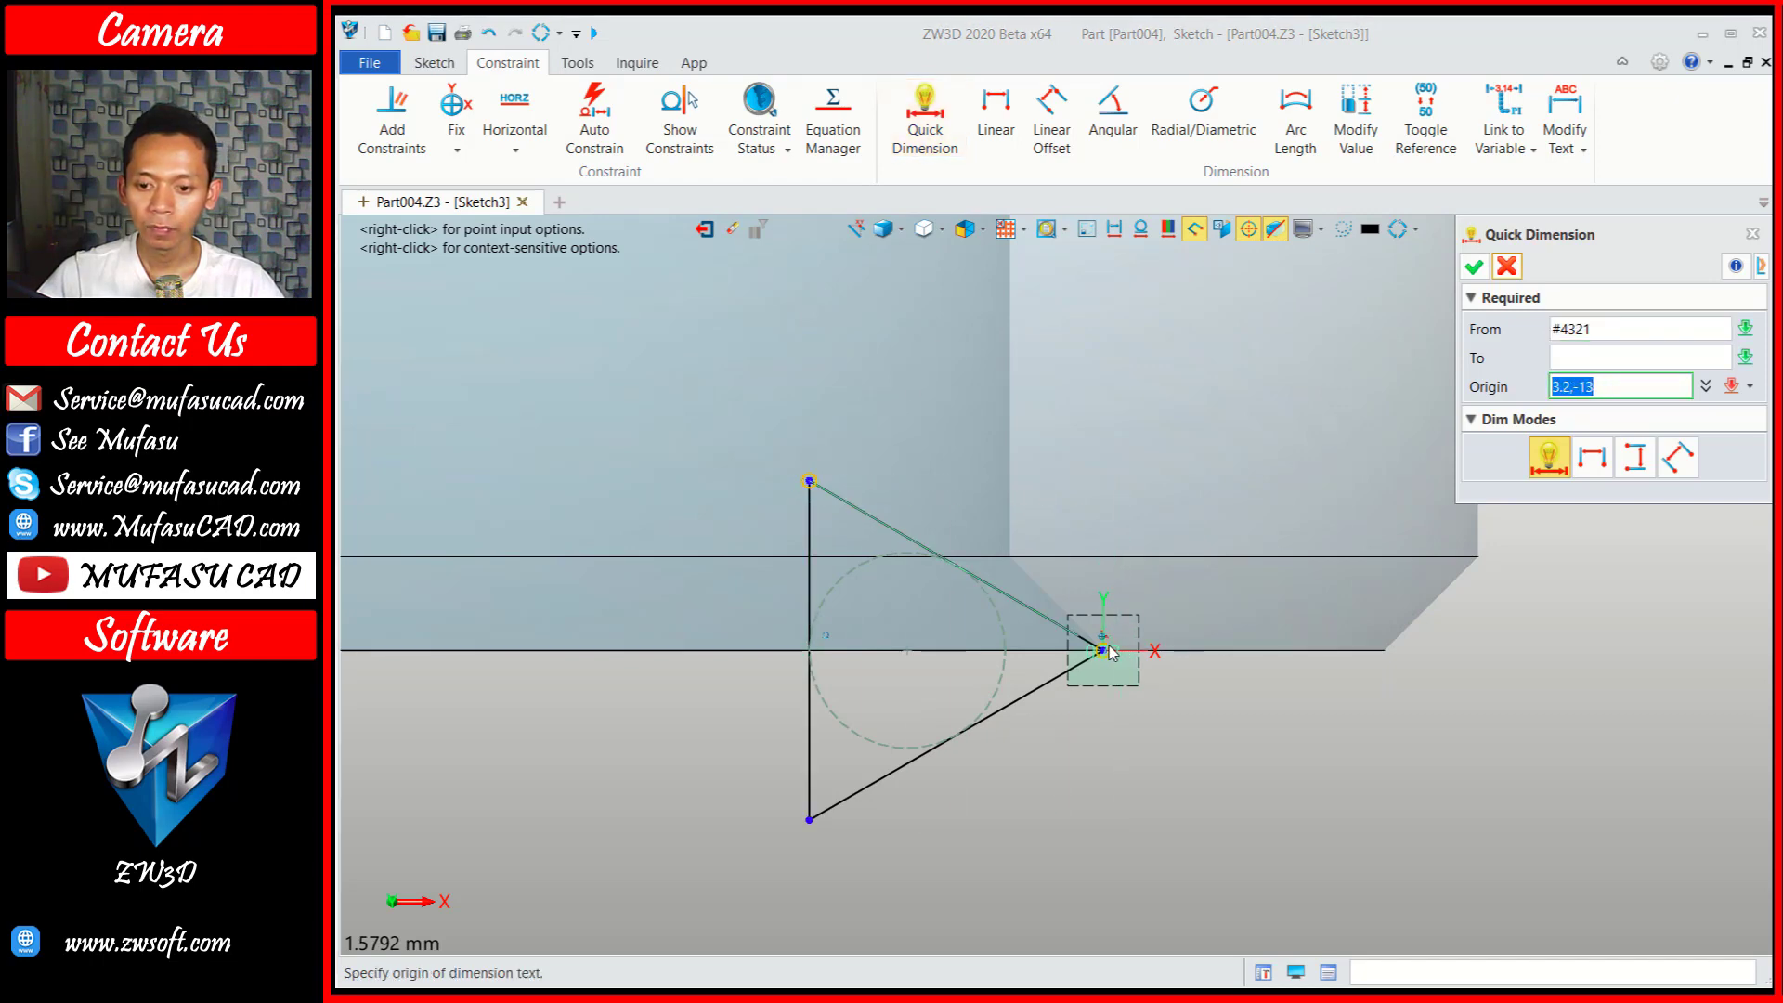
{"action": "left_click", "coordinate": [1176, 548]}
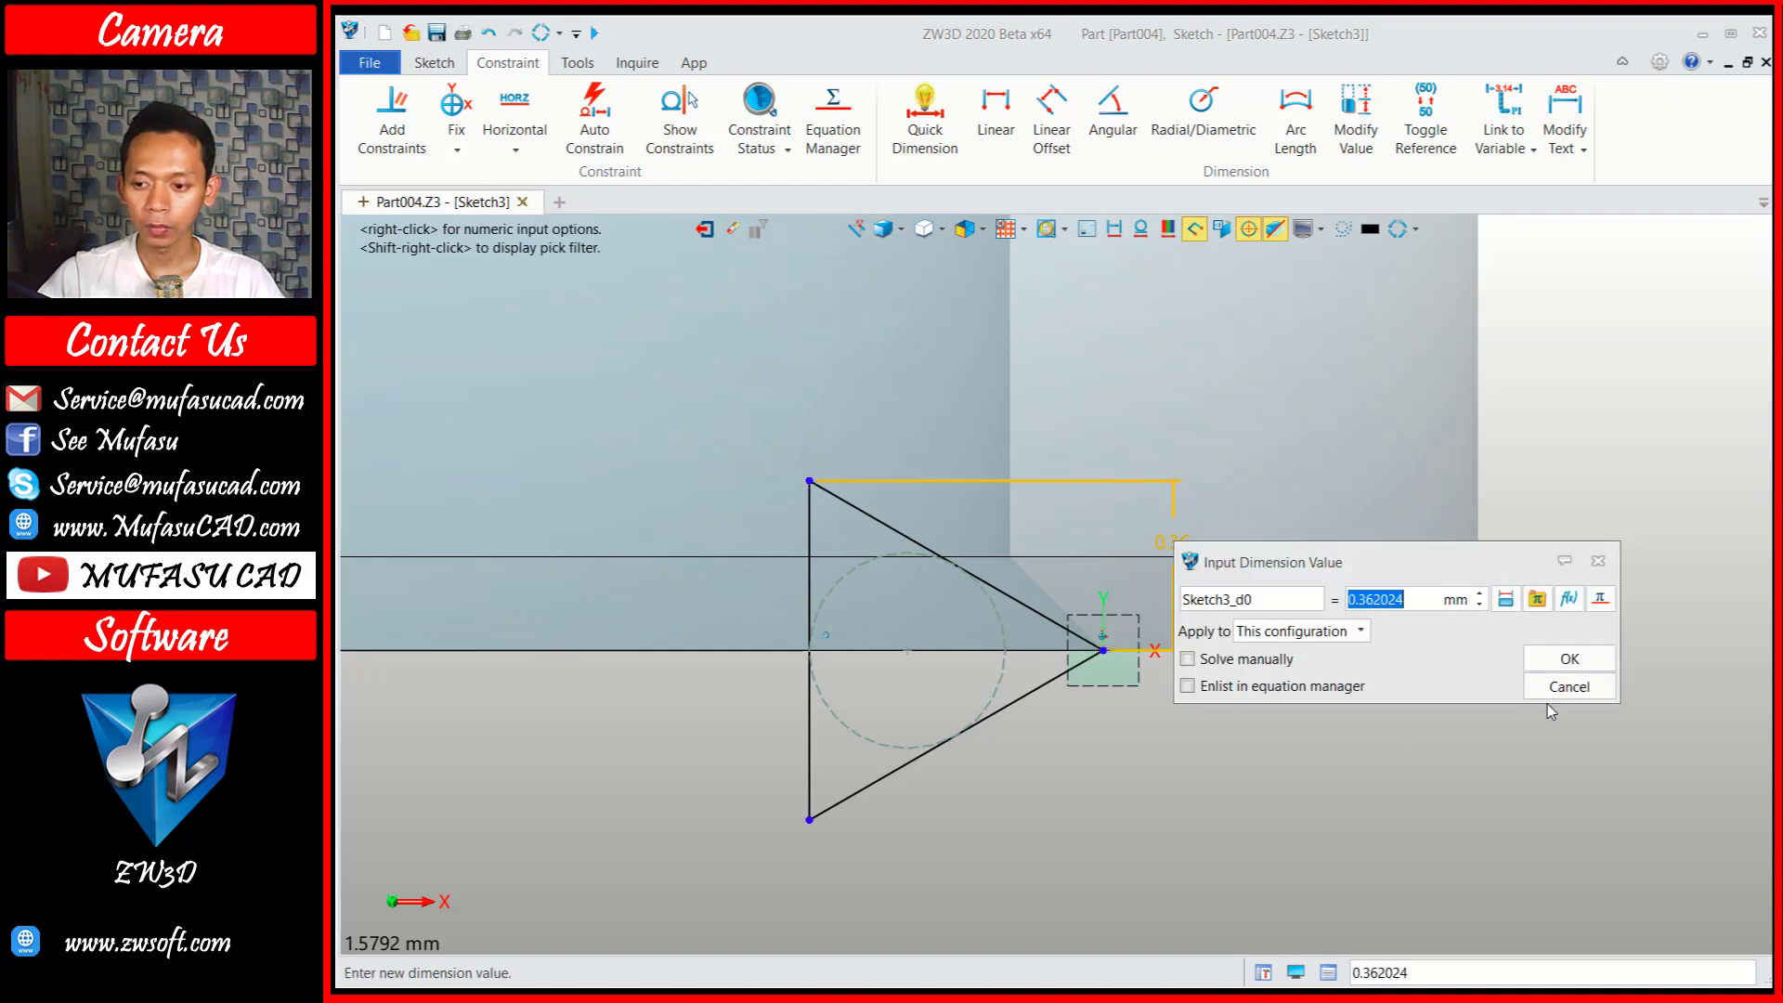
{"action": "left_click", "coordinate": [1567, 659]}
{"action": "left_click", "coordinate": [815, 821]}
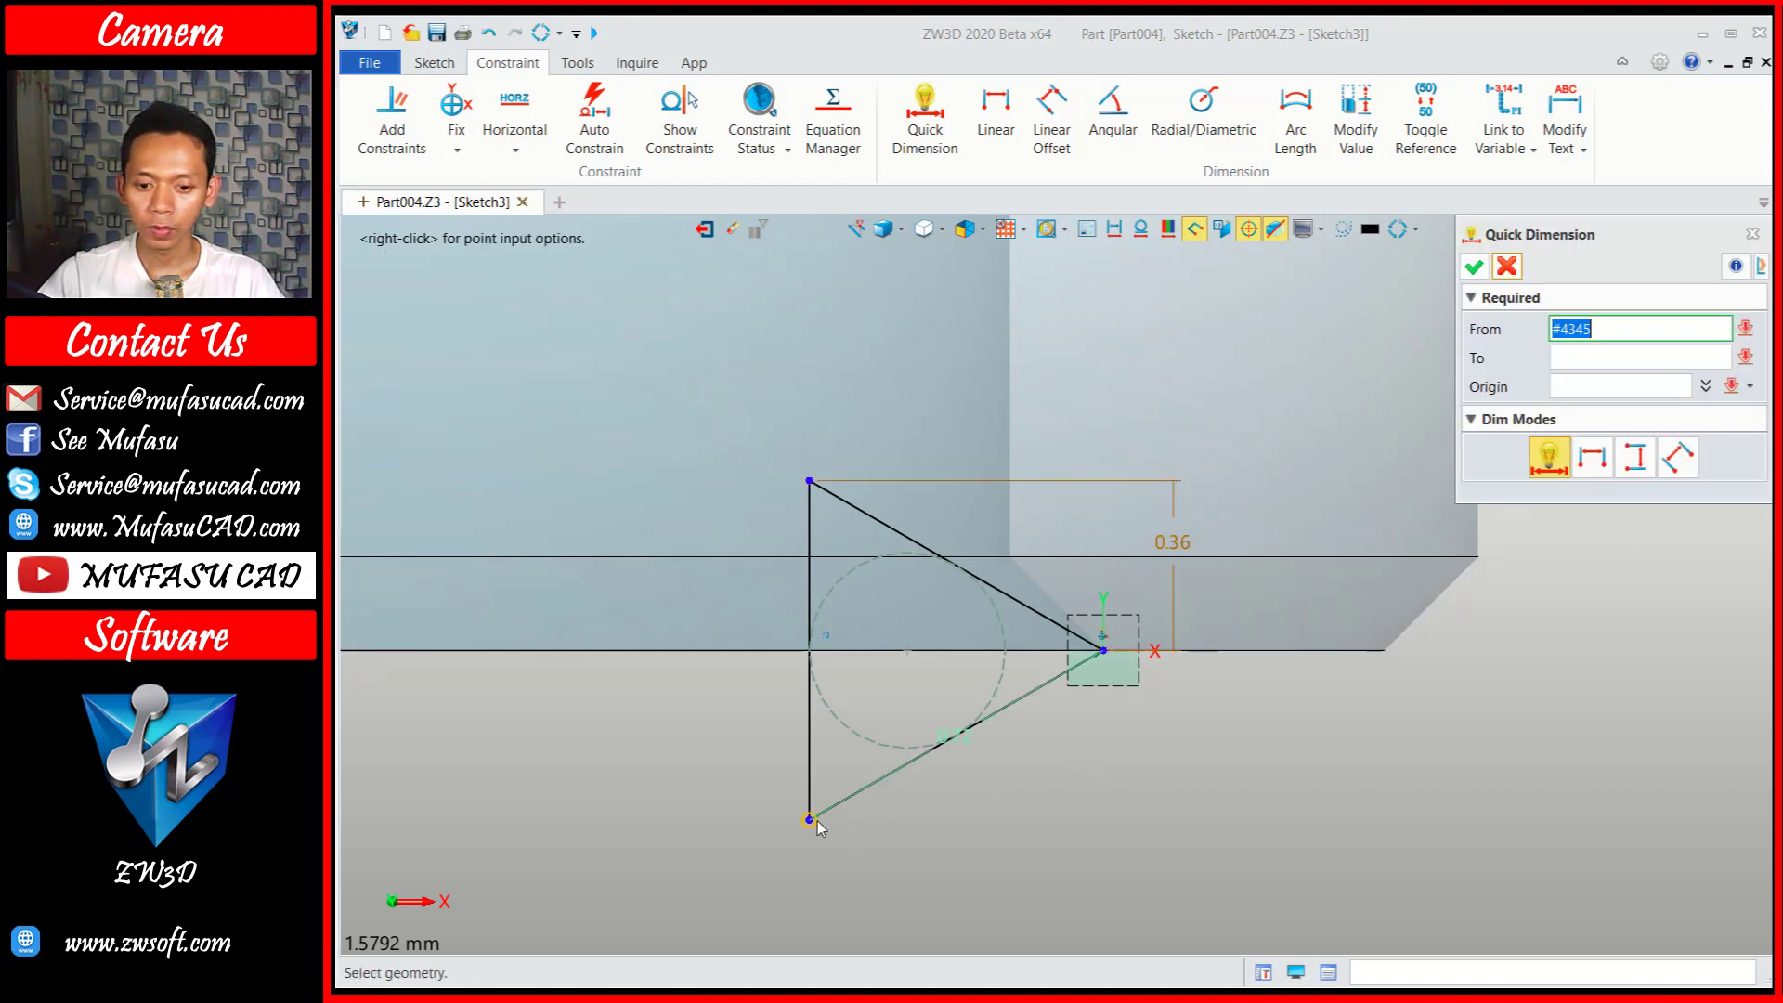
{"action": "left_click", "coordinate": [818, 821]}
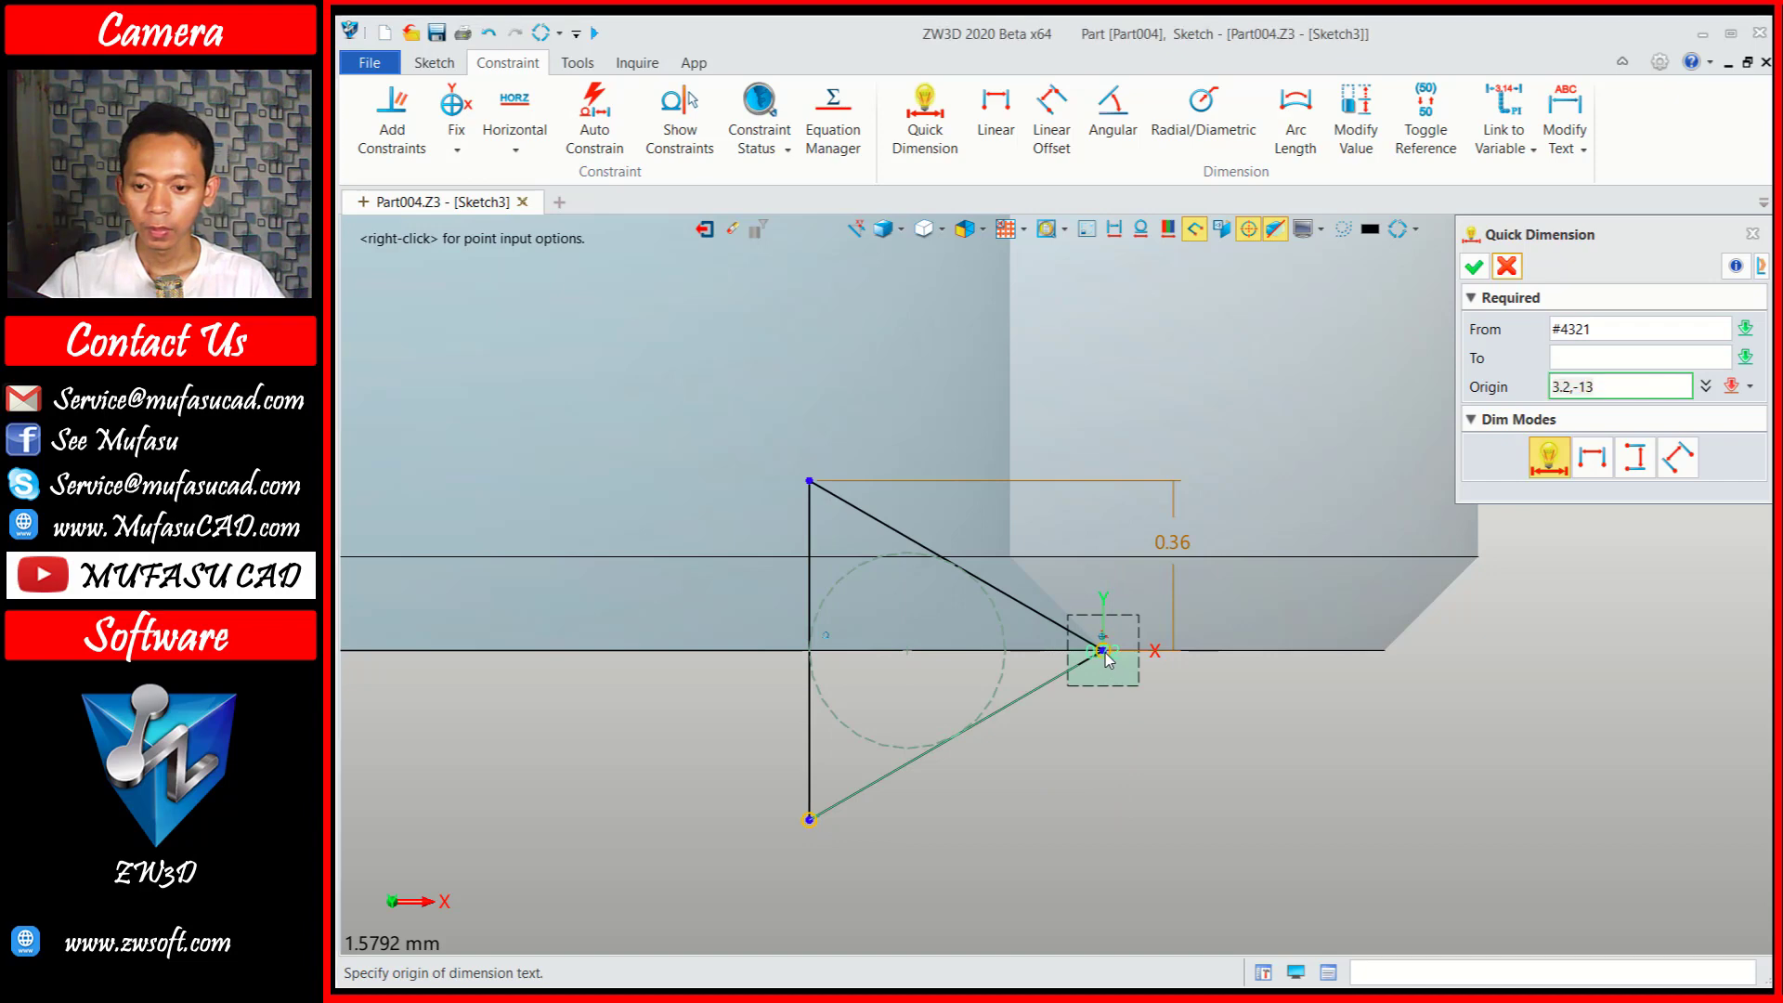
{"action": "left_click", "coordinate": [1178, 773]}
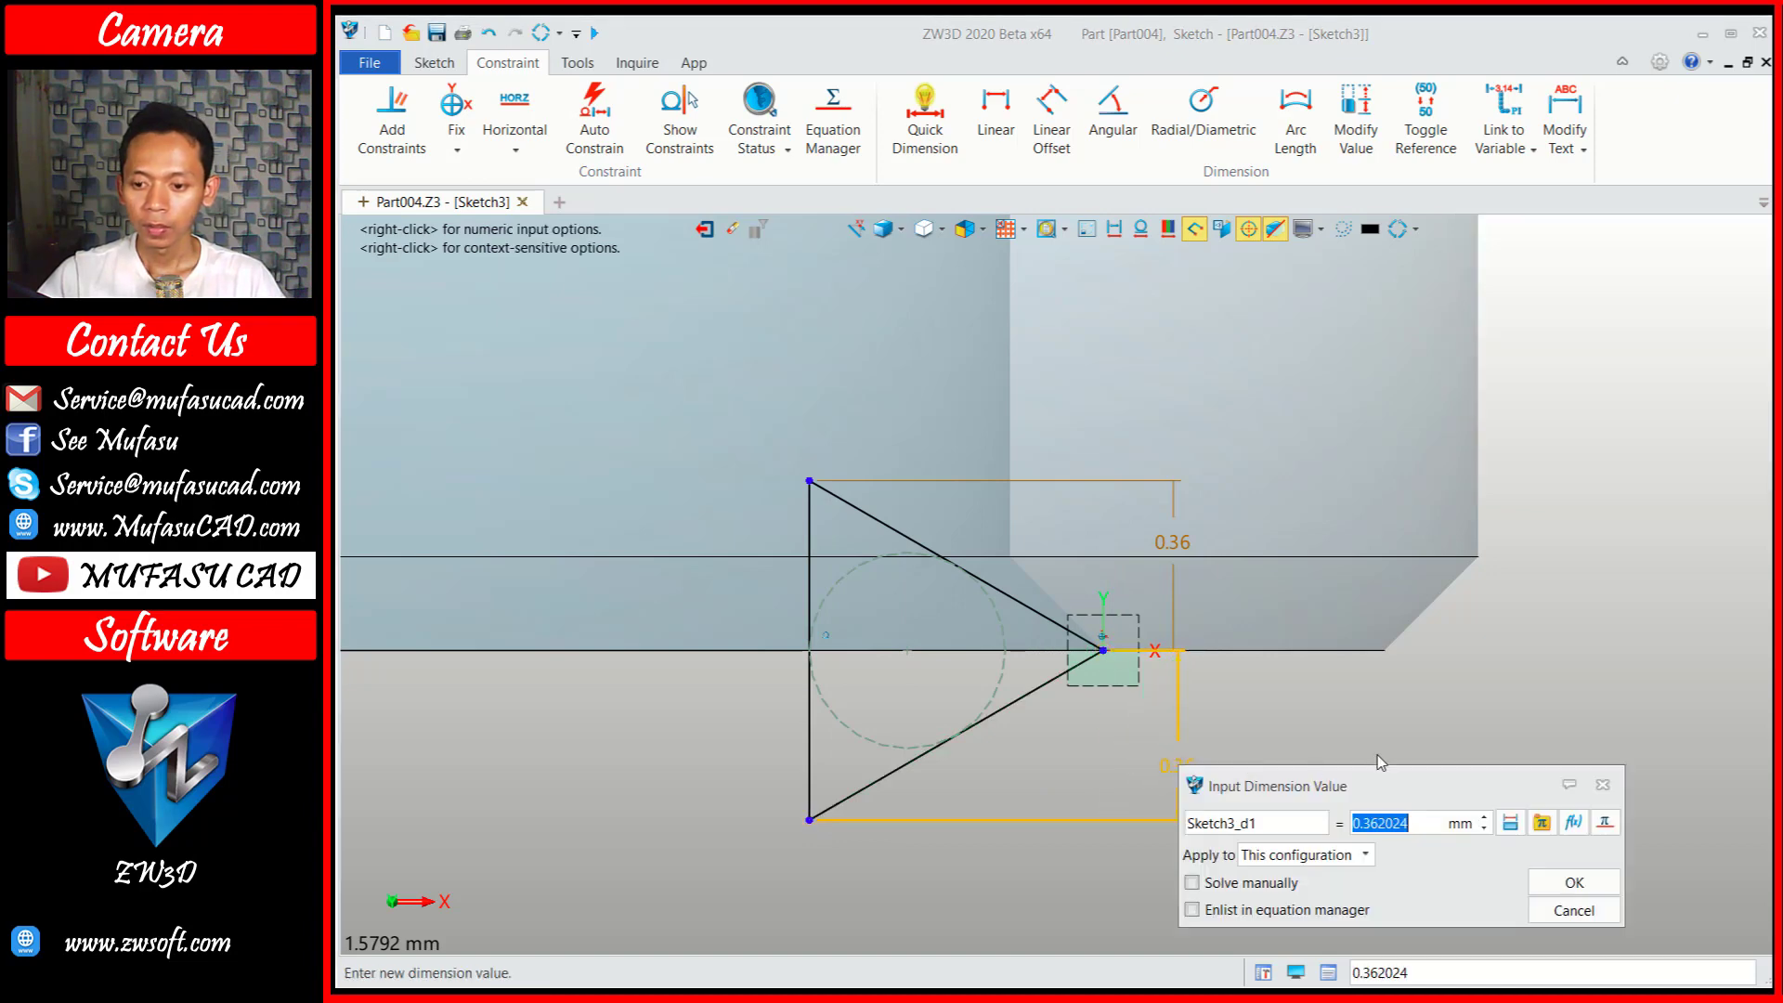
{"action": "left_click", "coordinate": [1548, 885]}
Dimension the horizontal distance from the triangle's upper vertex to its fixed vertex and set it to 0.21 mm.
{"action": "left_click", "coordinate": [816, 487]}
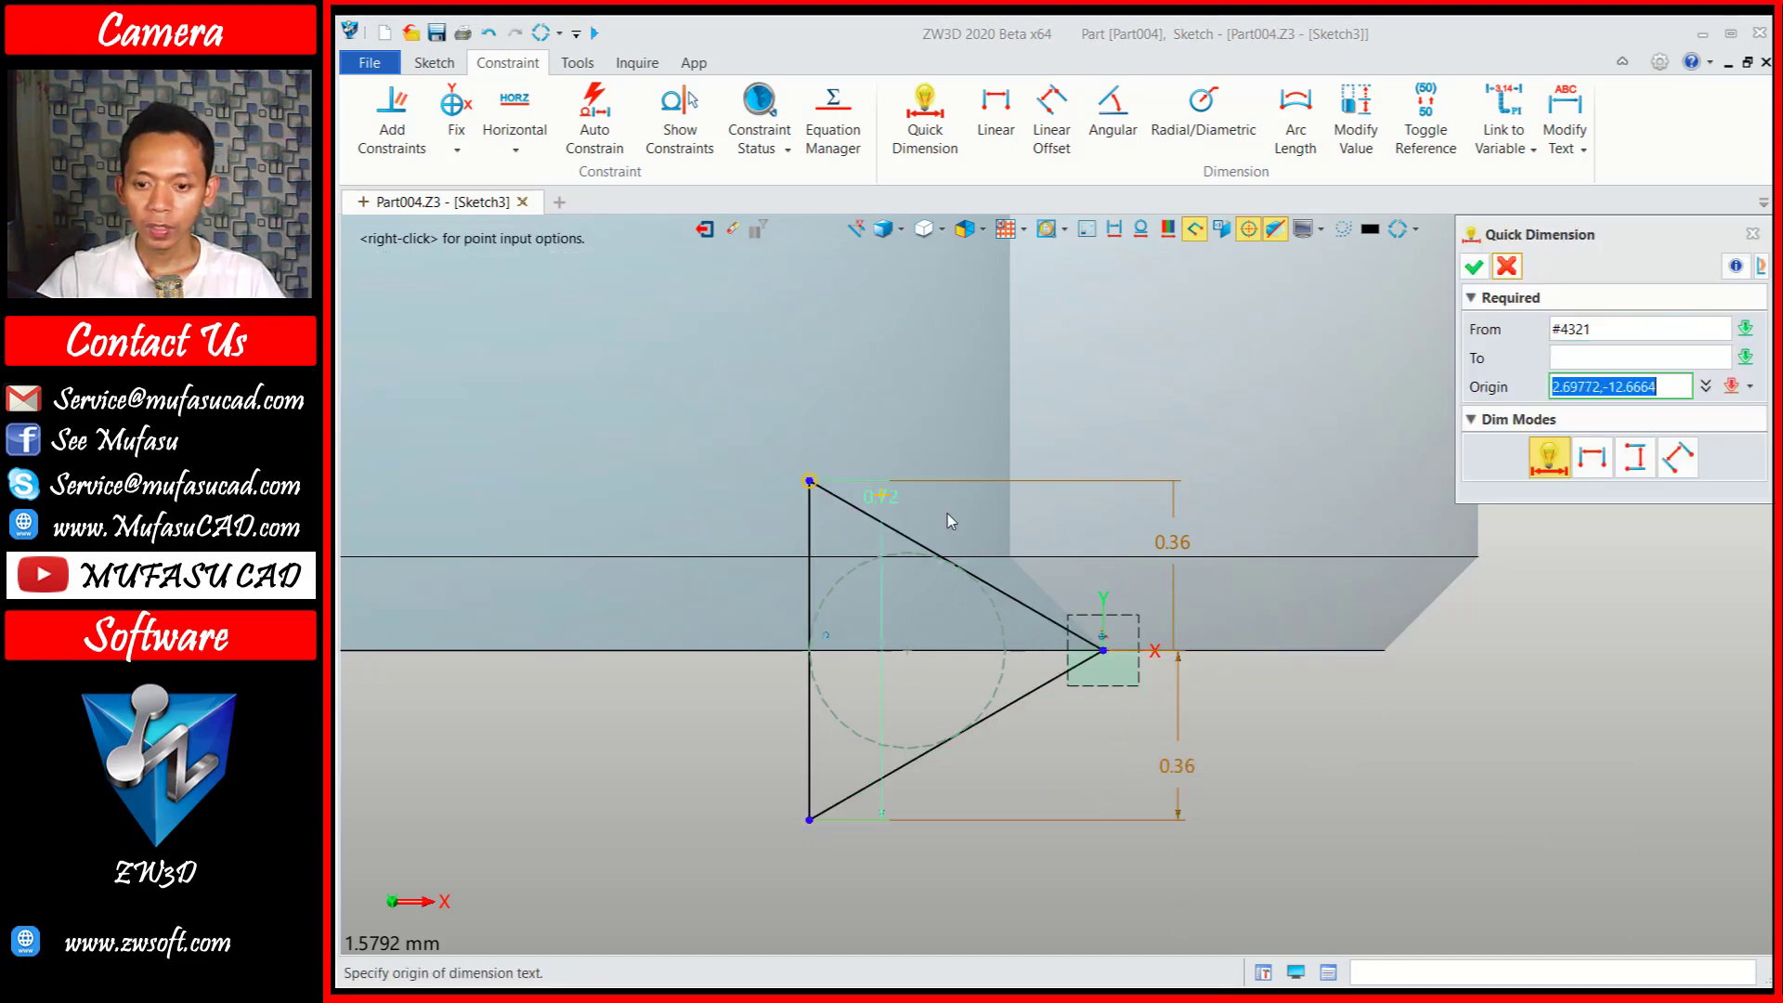
{"action": "left_click", "coordinate": [1103, 650]}
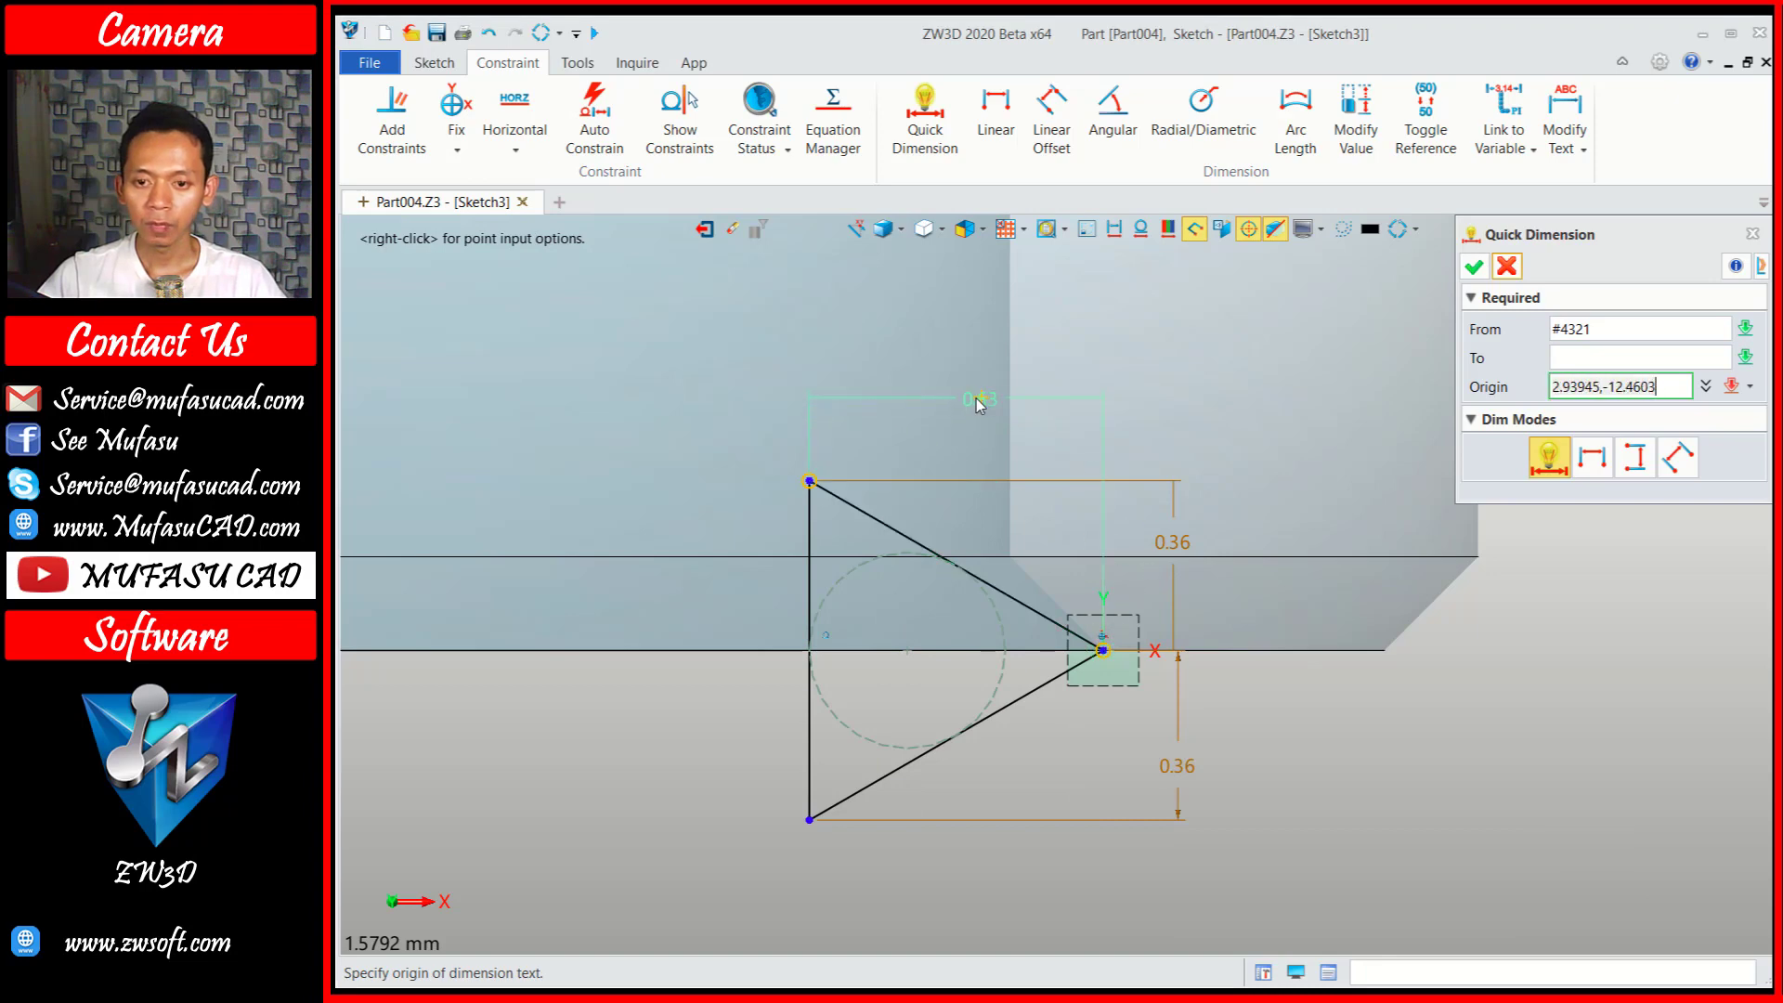
{"action": "left_click", "coordinate": [980, 401]}
{"action": "type", "text": "0.21"}
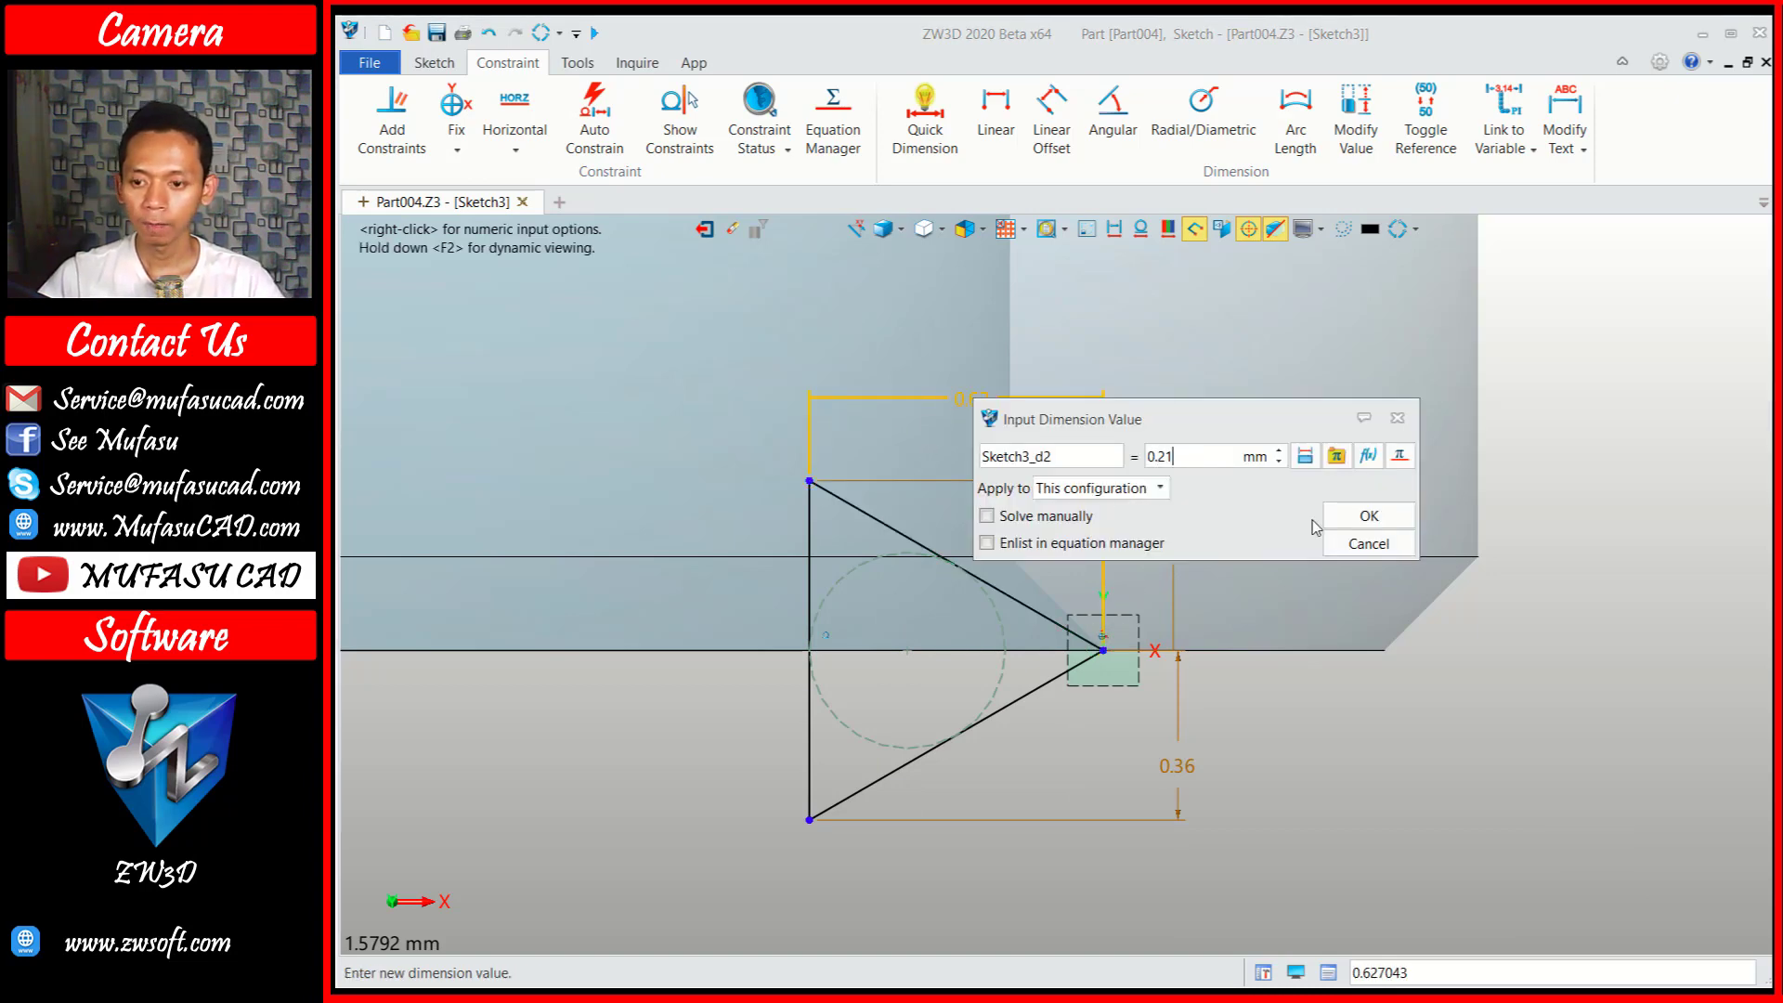
{"action": "left_click", "coordinate": [1369, 515]}
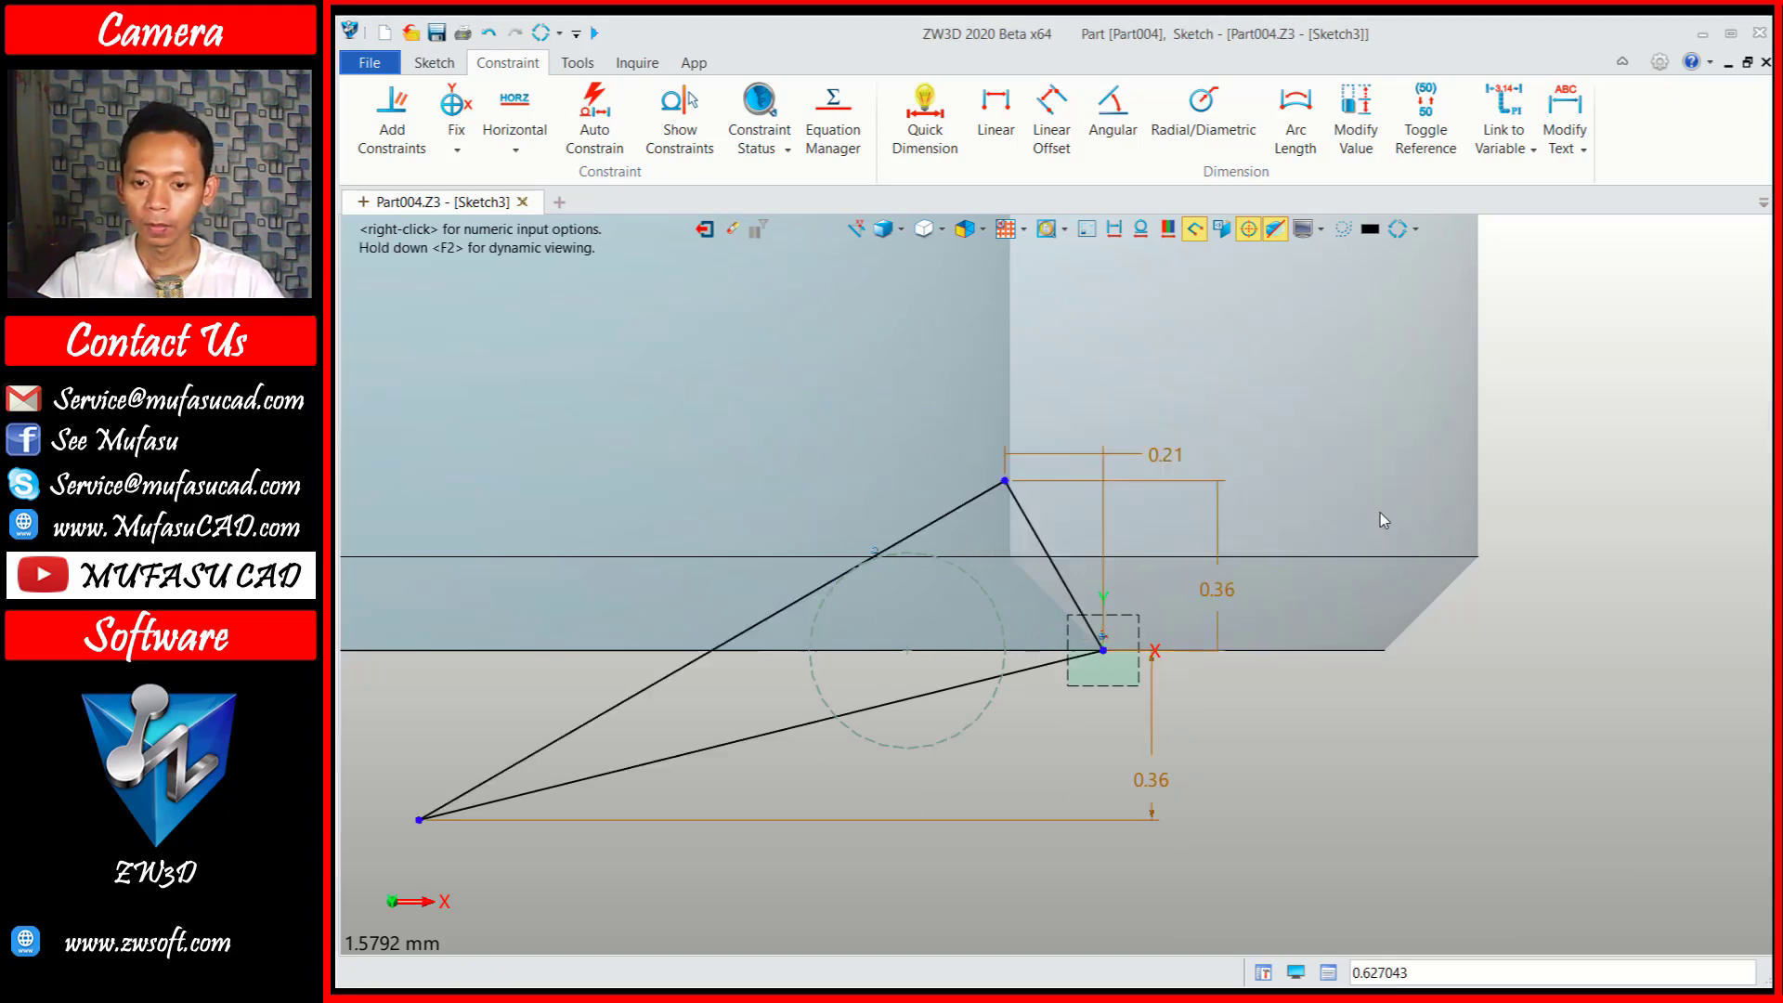
Dimension the horizontal distance from the triangle's lower vertex to its fixed vertex as 0.21 mm and finish dimensioning.
{"action": "left_click", "coordinate": [1103, 651]}
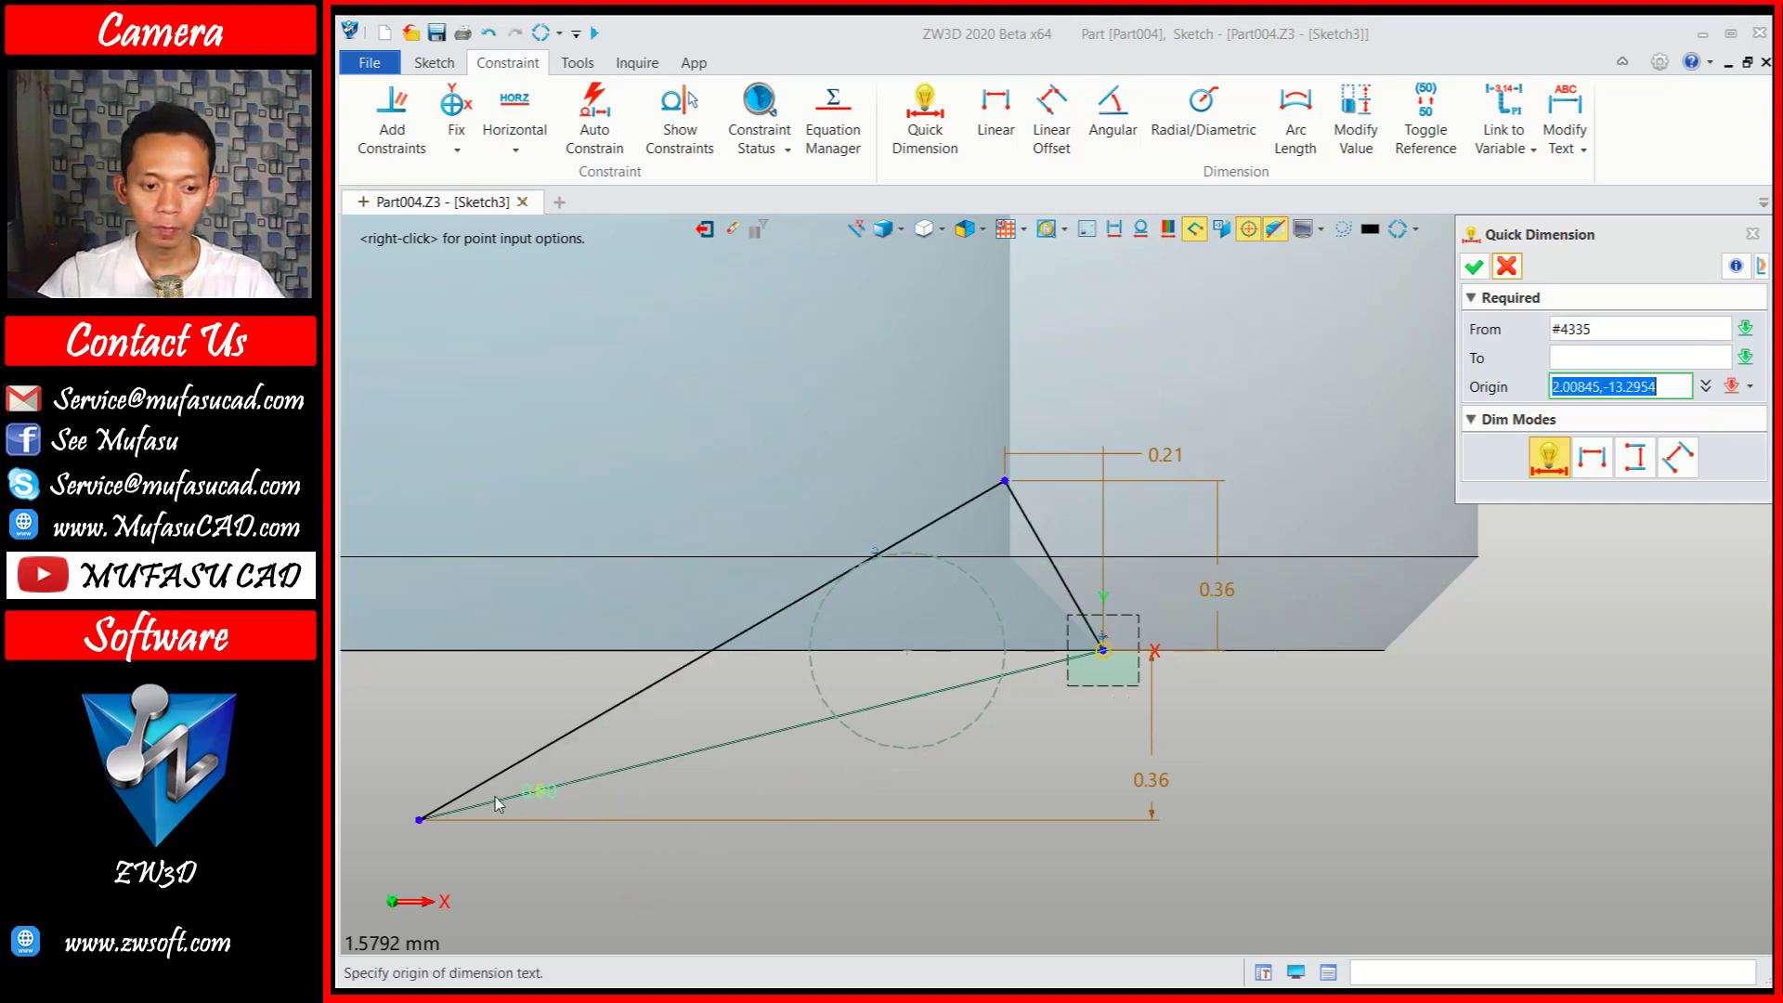
{"action": "left_click", "coordinate": [420, 819]}
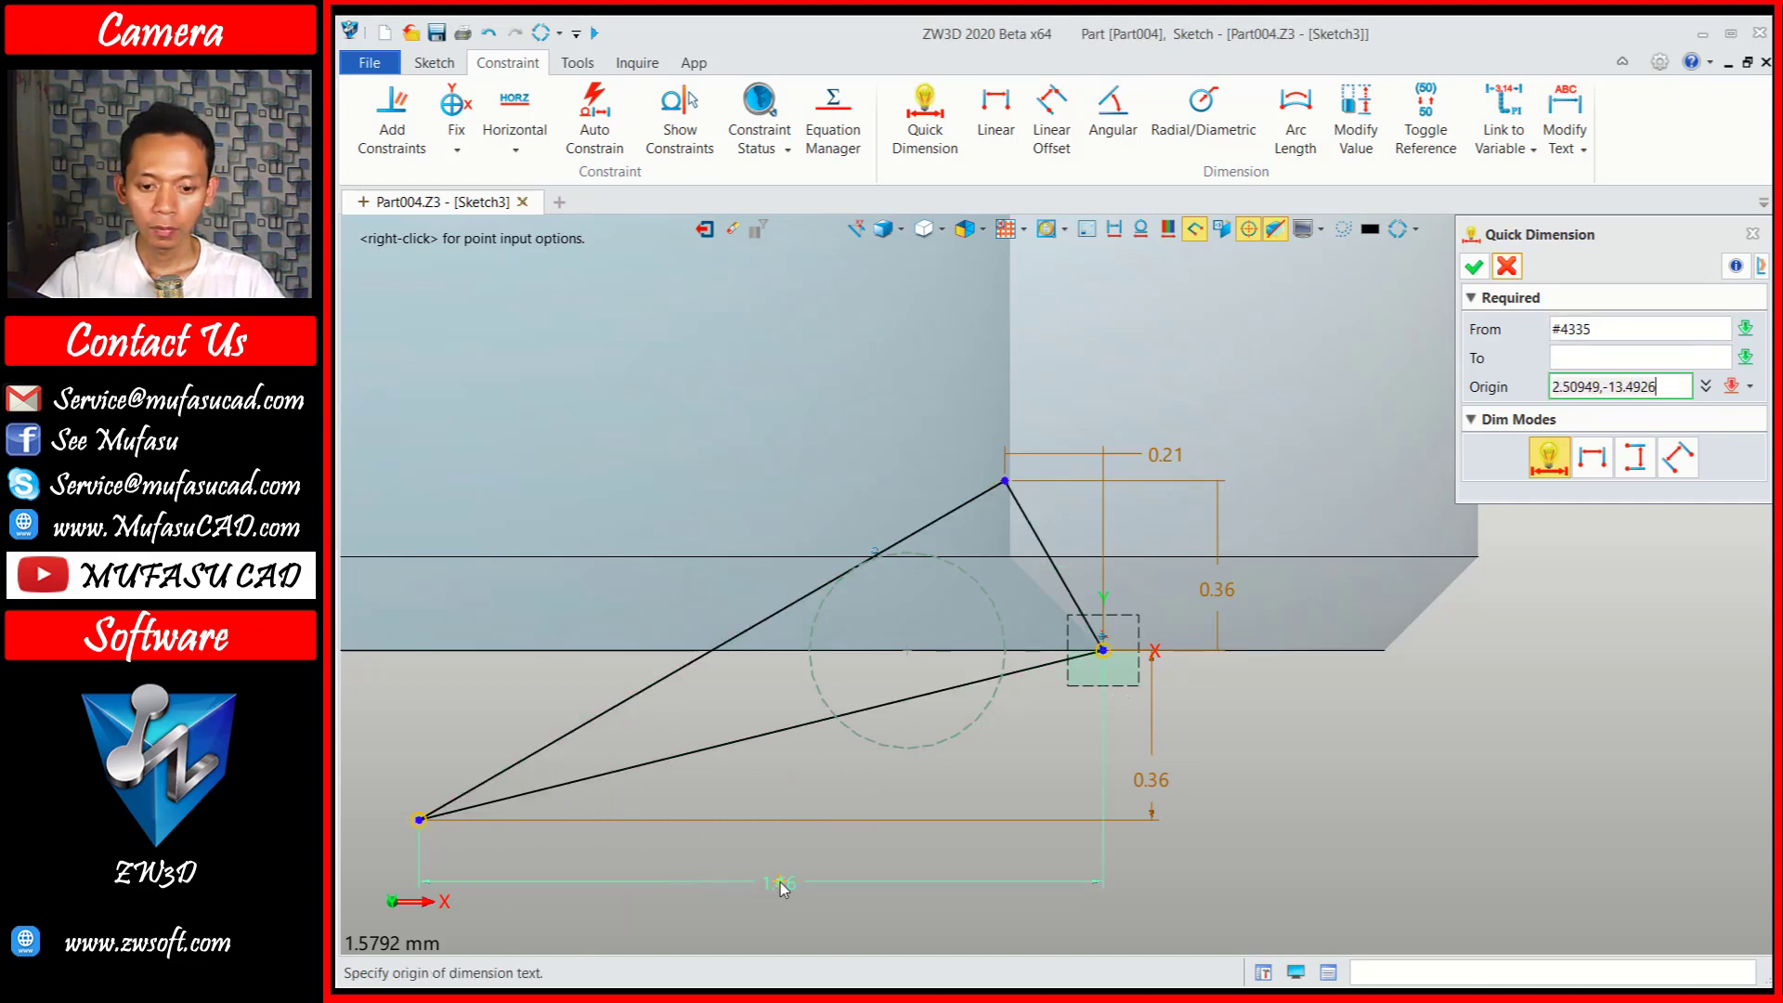
{"action": "left_click", "coordinate": [780, 883]}
{"action": "type", "text": "0.21"}
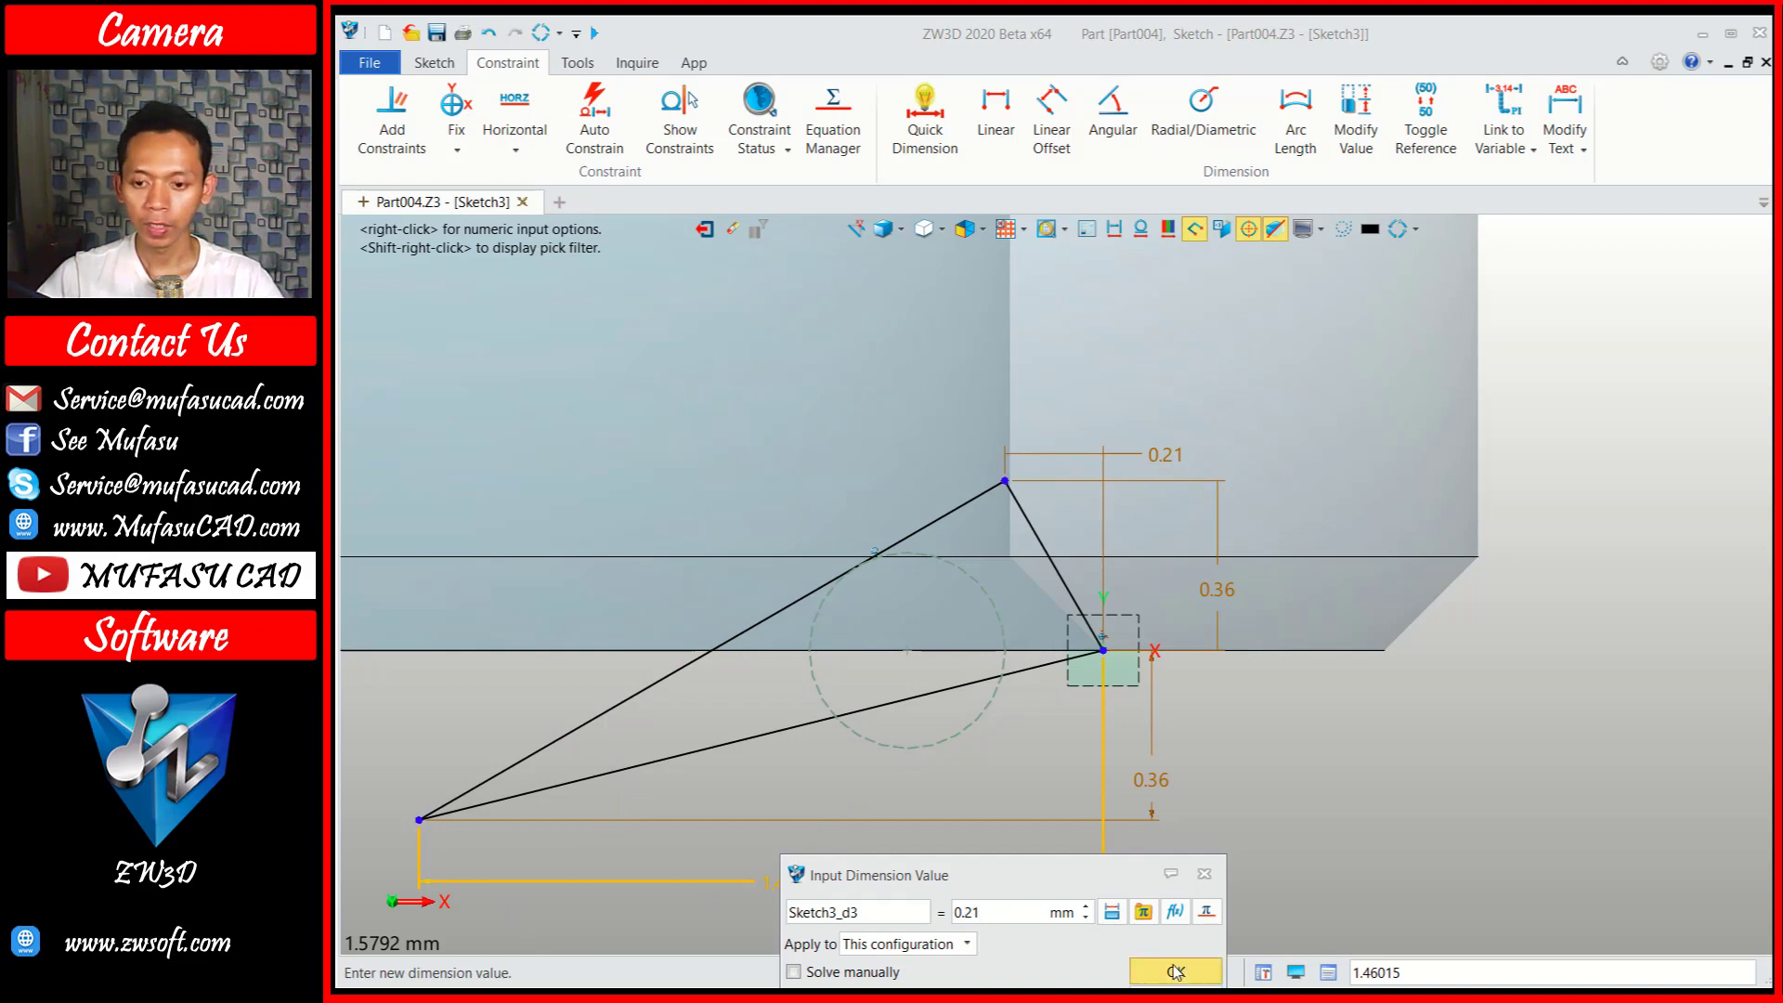
{"action": "left_click", "coordinate": [1174, 970]}
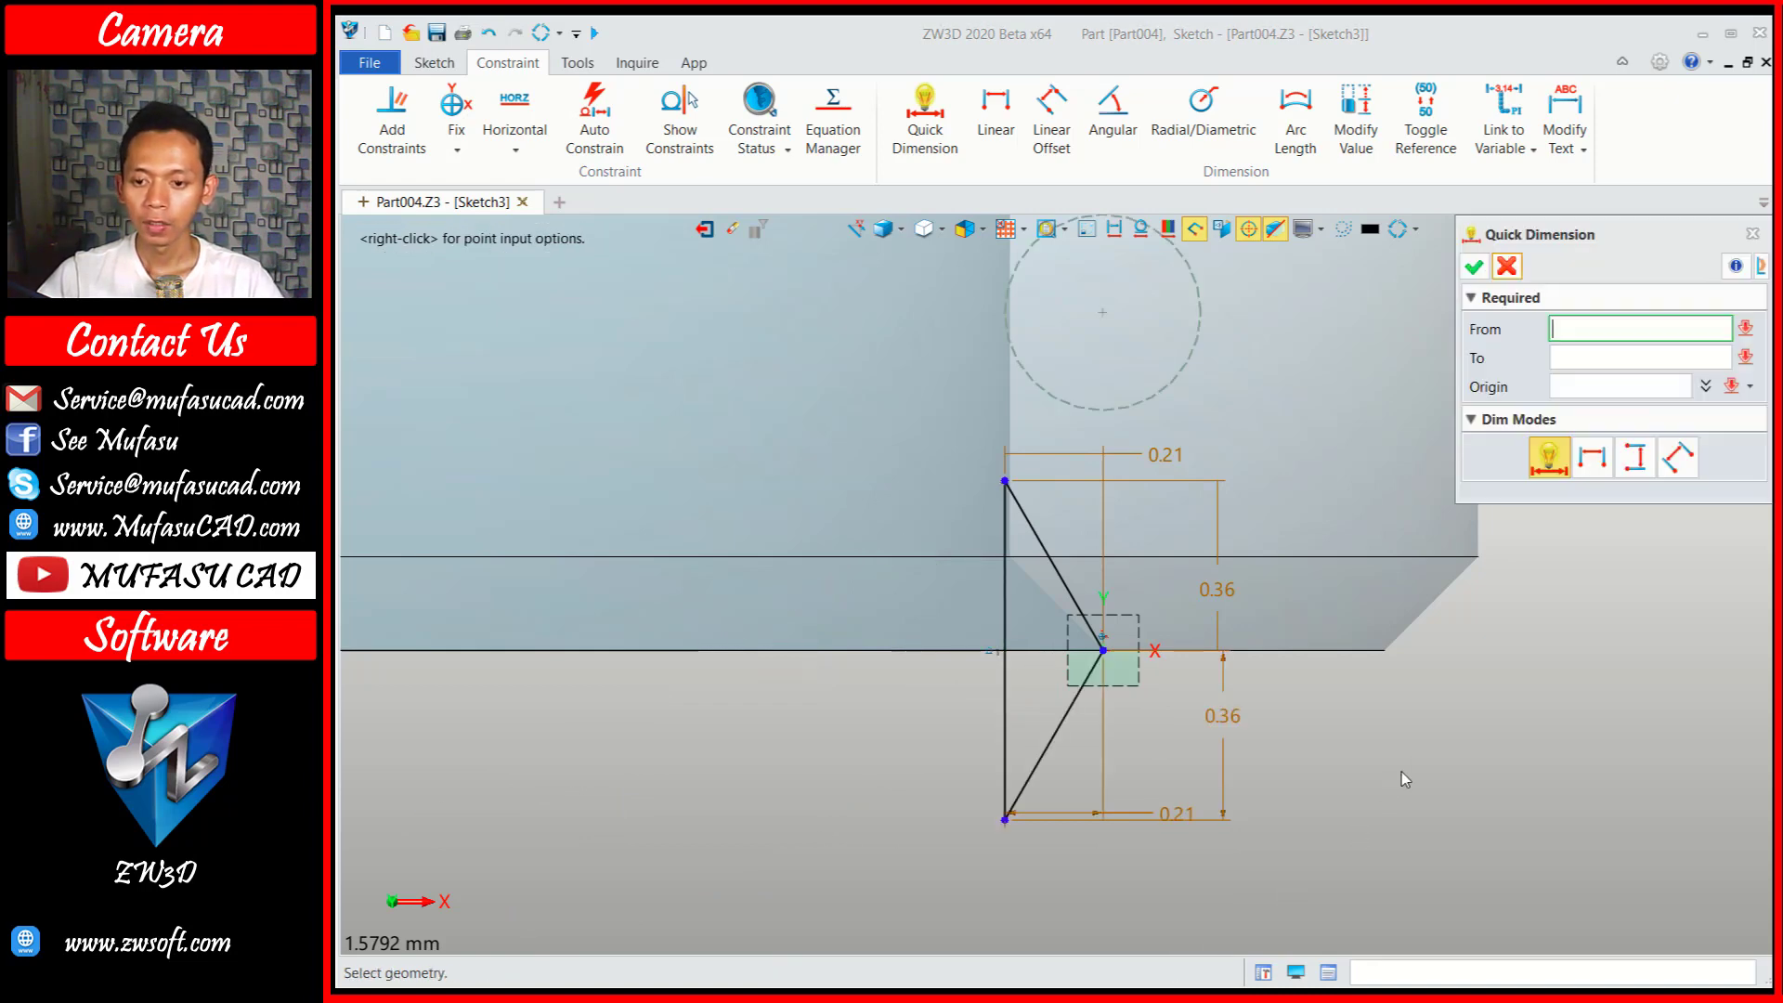
{"action": "left_click", "coordinate": [1474, 267]}
Set both vertical dimensions of the triangle to 0.25 mm and exit the sketch.
{"action": "double_click", "coordinate": [1230, 594]}
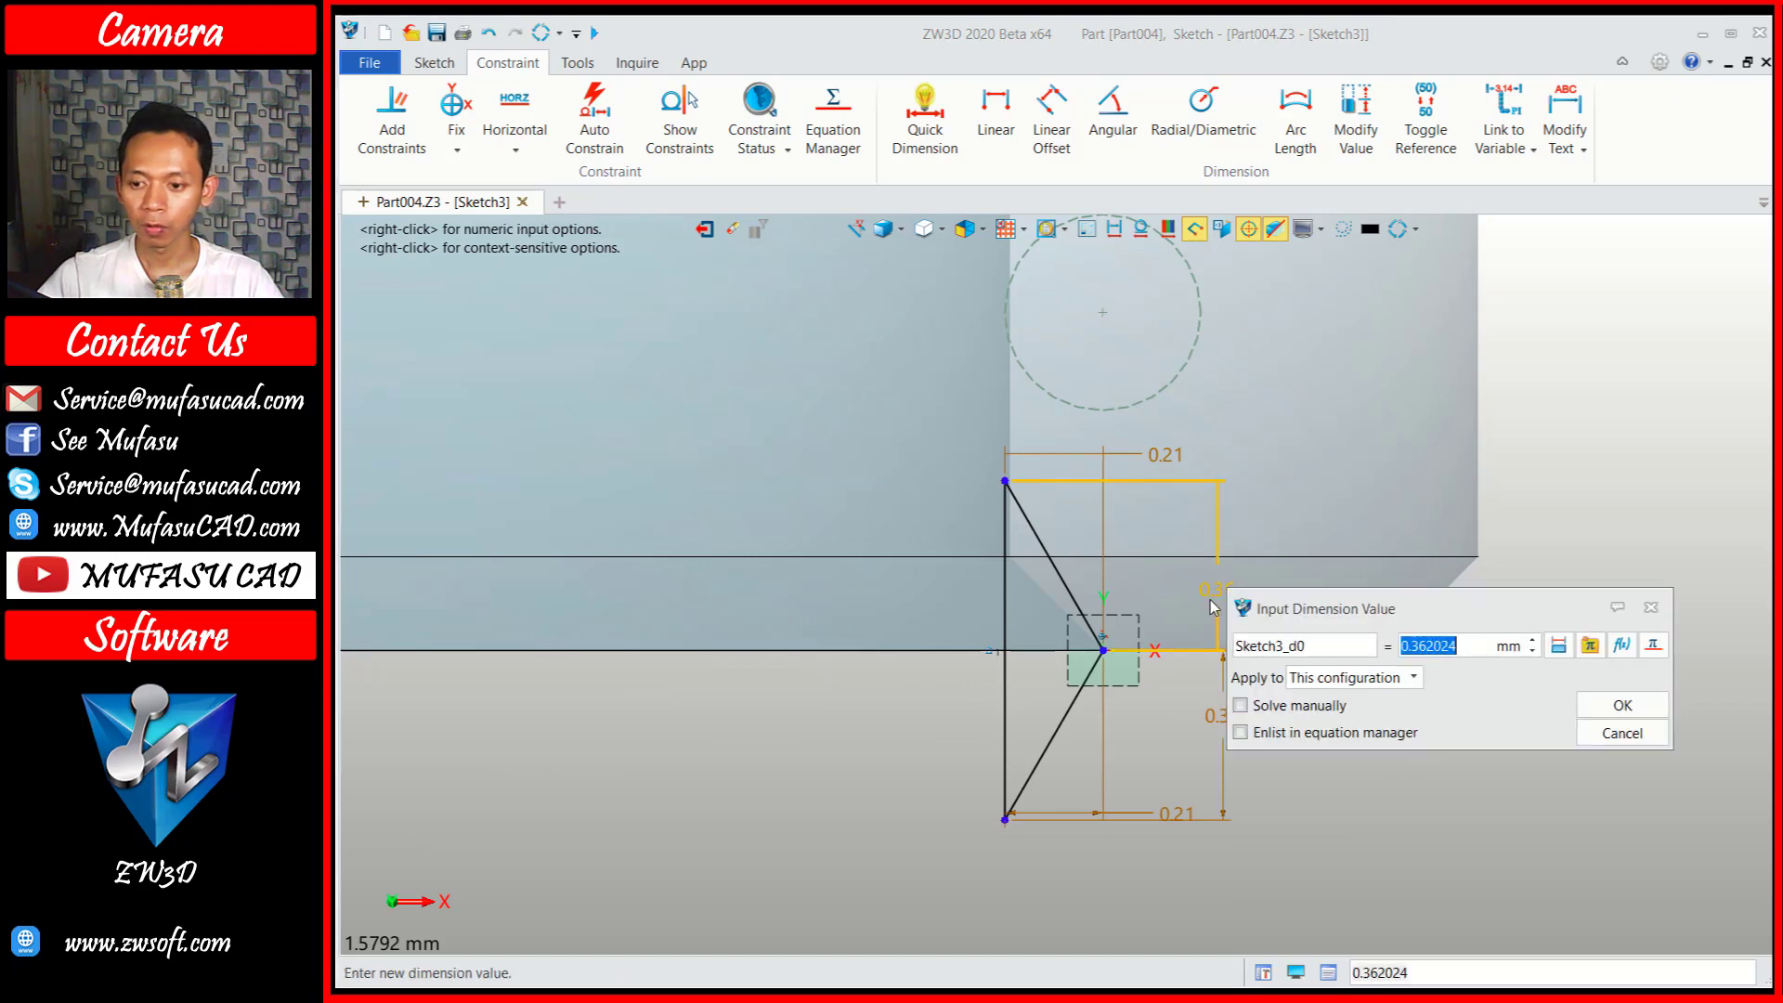
{"action": "type", "text": "0.25"}
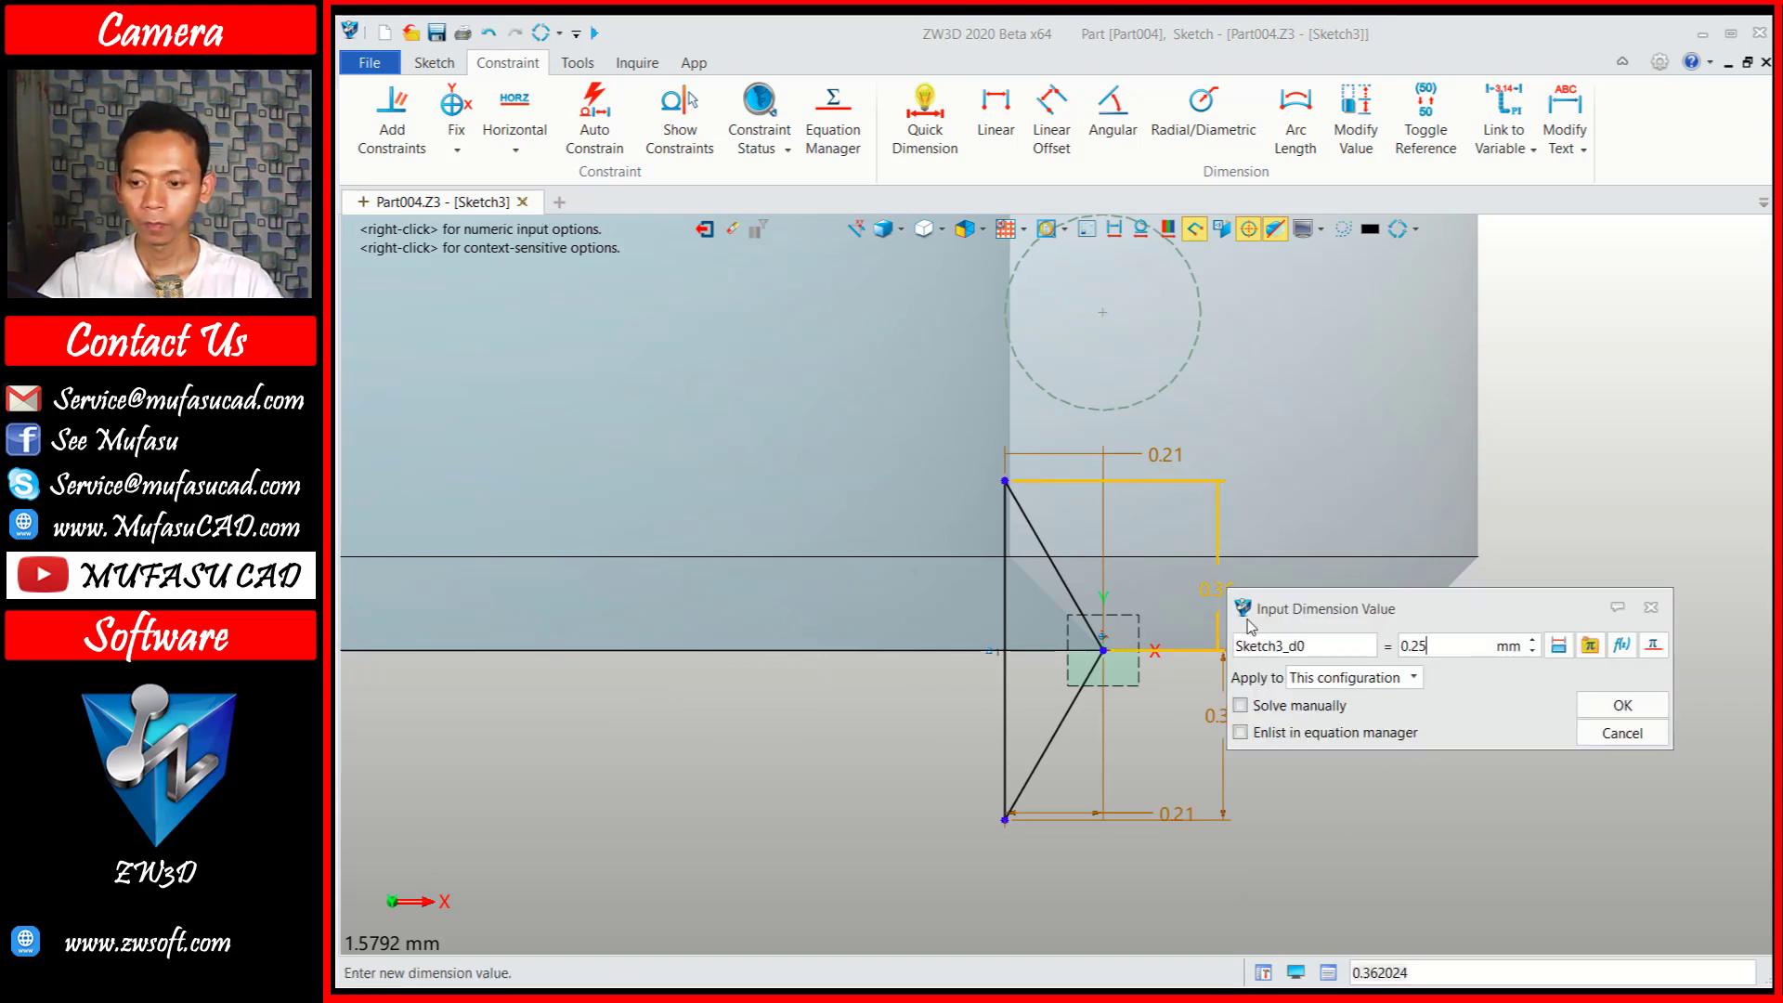
{"action": "left_click", "coordinate": [1630, 707]}
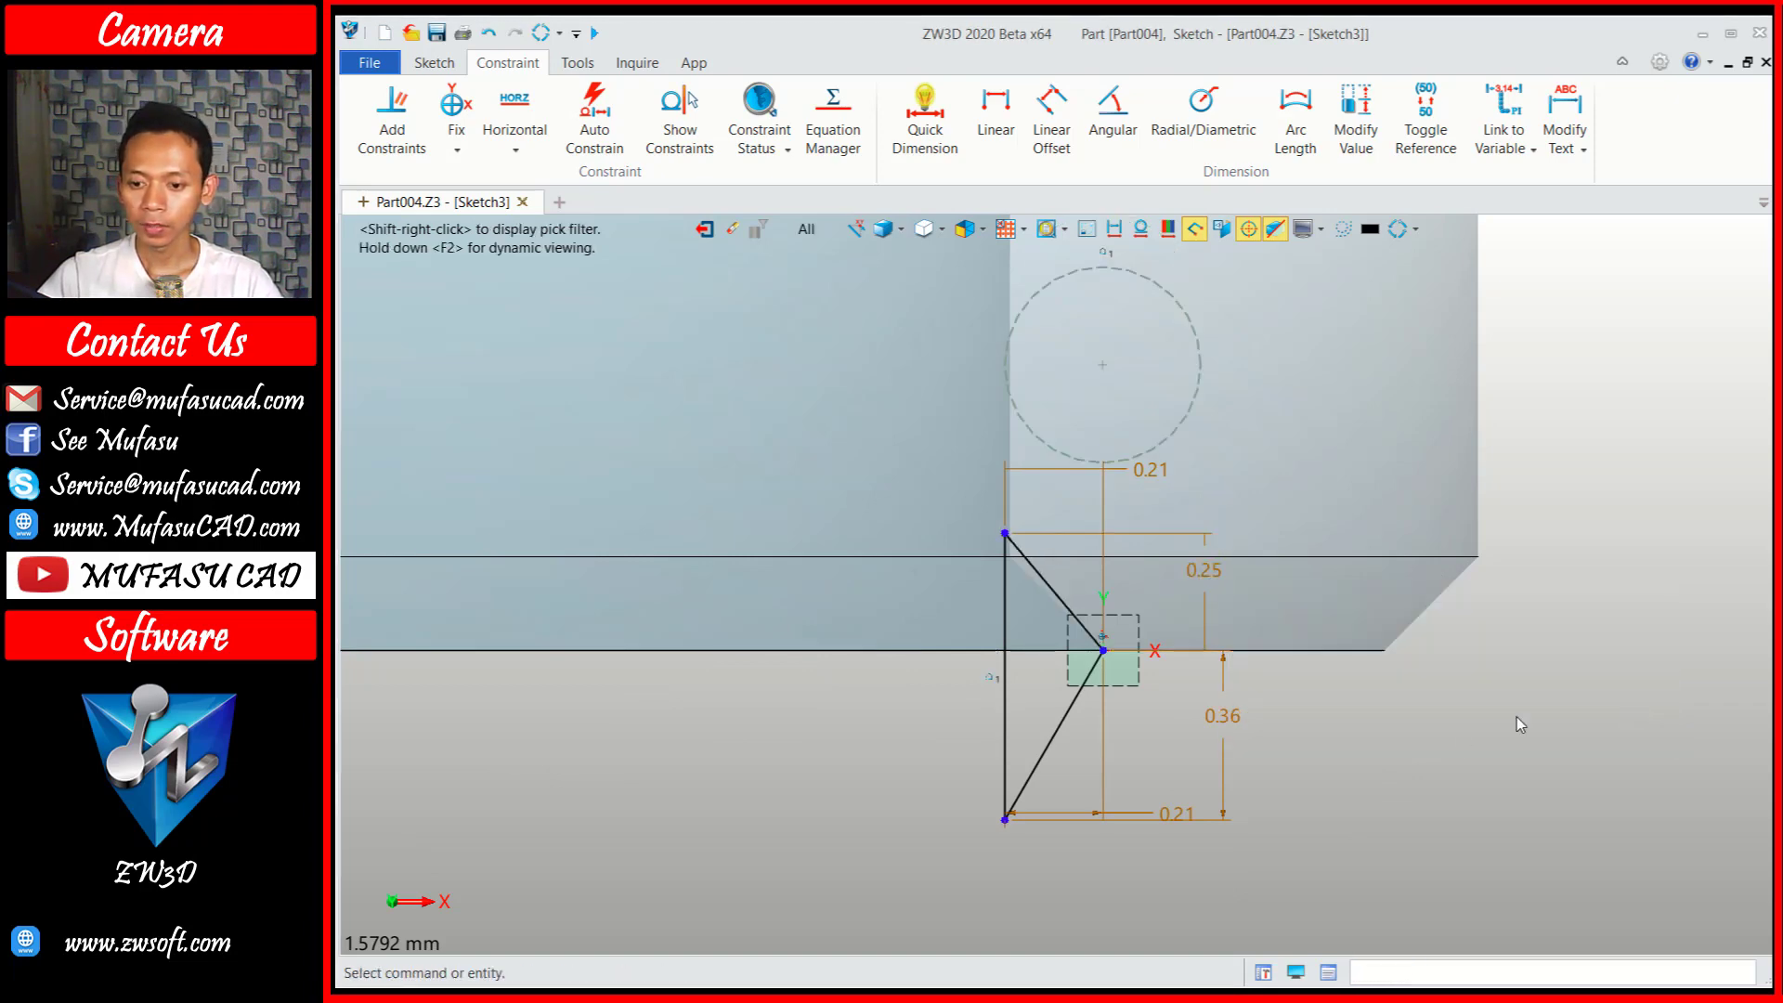
{"action": "double_click", "coordinate": [1240, 718]}
{"action": "type", "text": "0."}
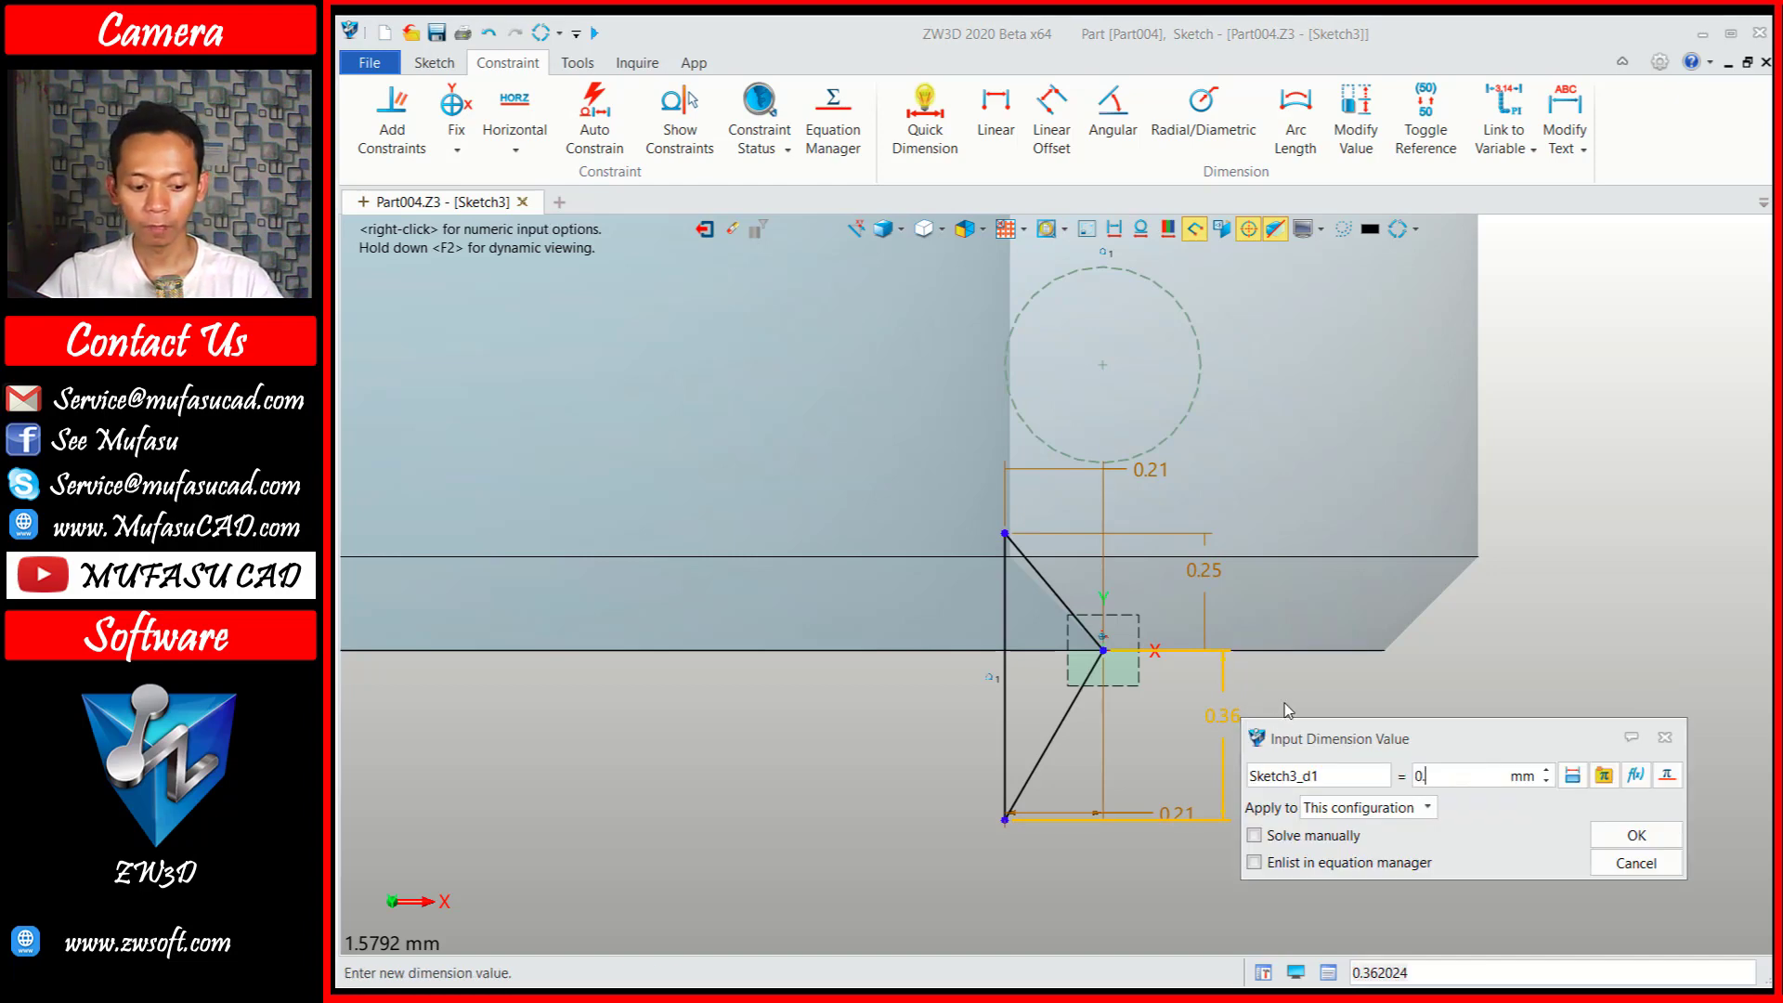
{"action": "type", "text": "25"}
{"action": "left_click", "coordinate": [1636, 834]}
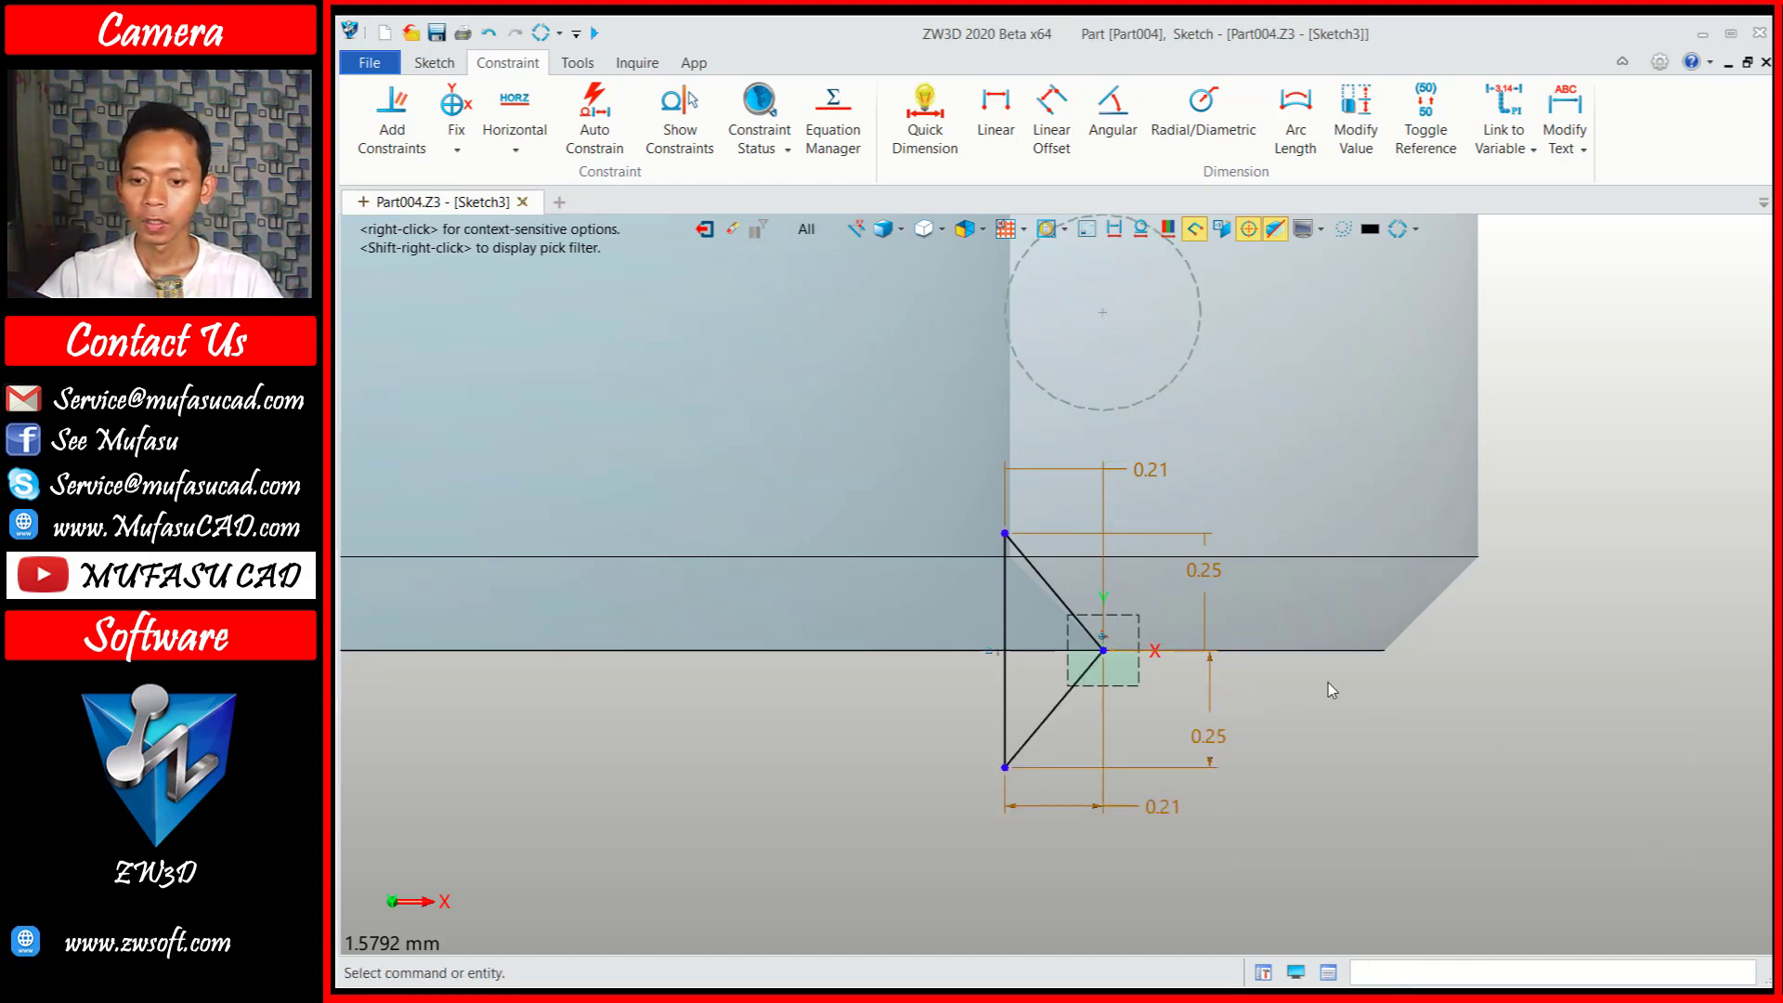
{"action": "left_click", "coordinate": [705, 229]}
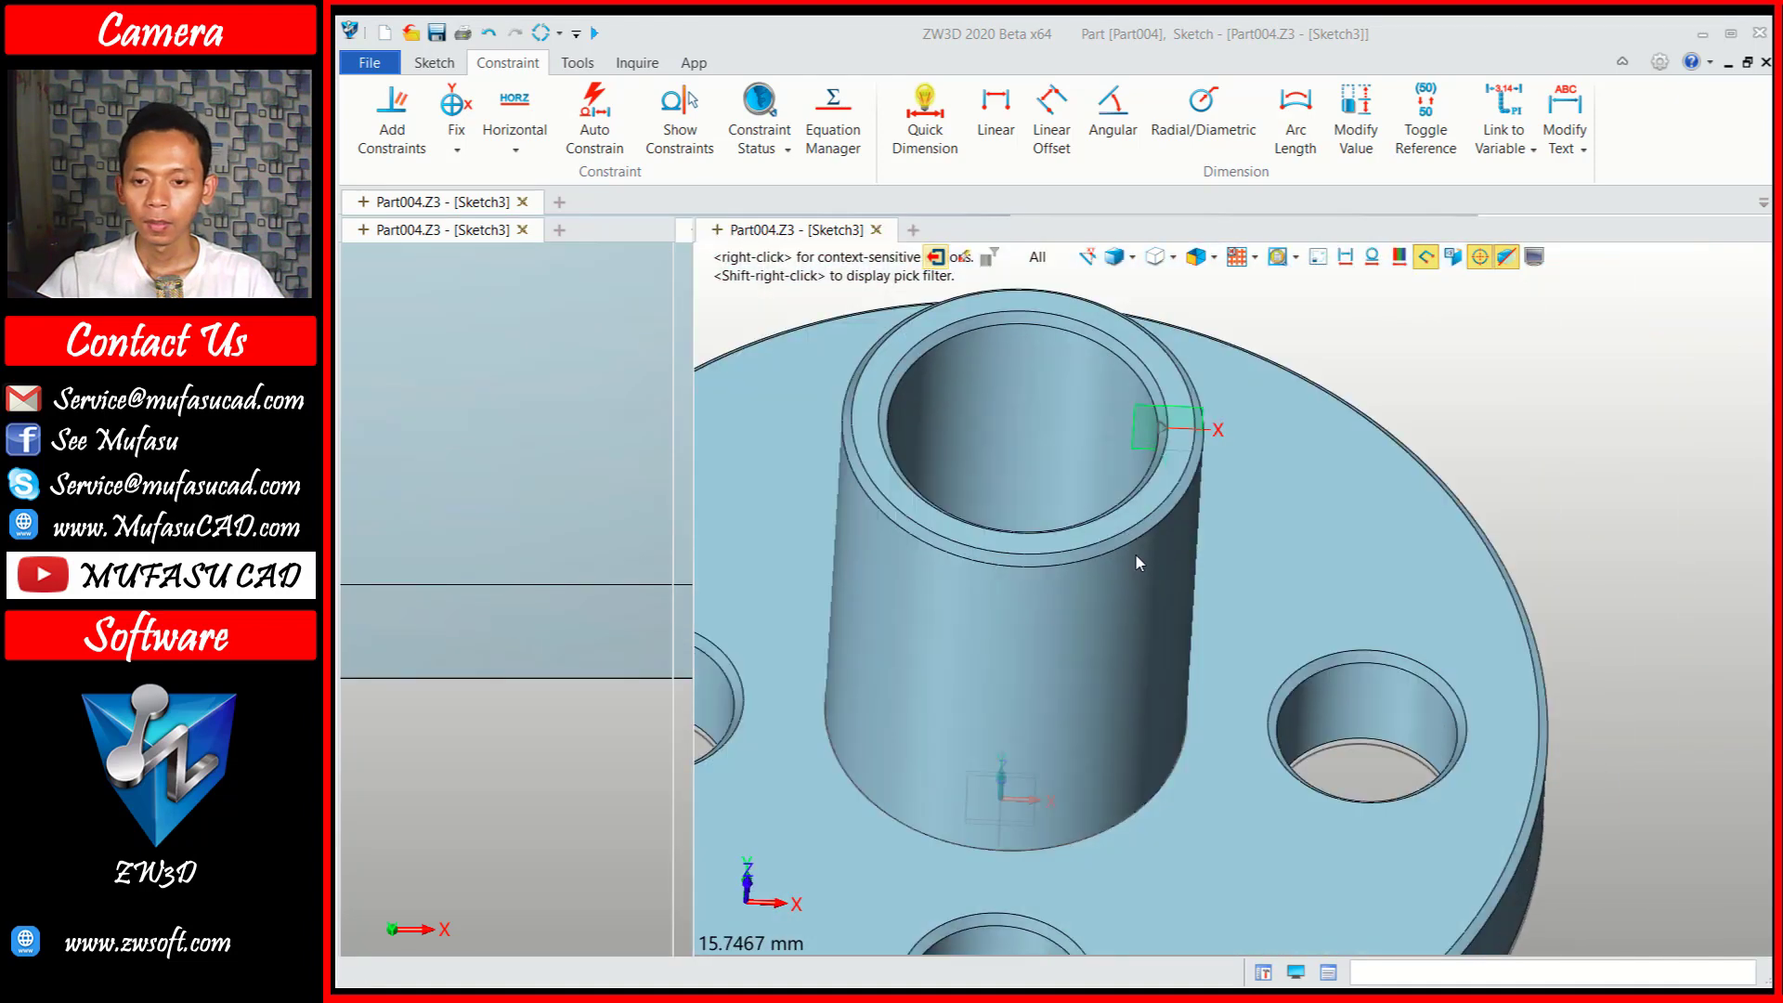
Move the triangular sketch 1 mm along the positive Z direction, above the tube's rim.
{"action": "scroll", "coordinate": [1281, 462], "scroll_direction": "up", "scroll_amount": 5}
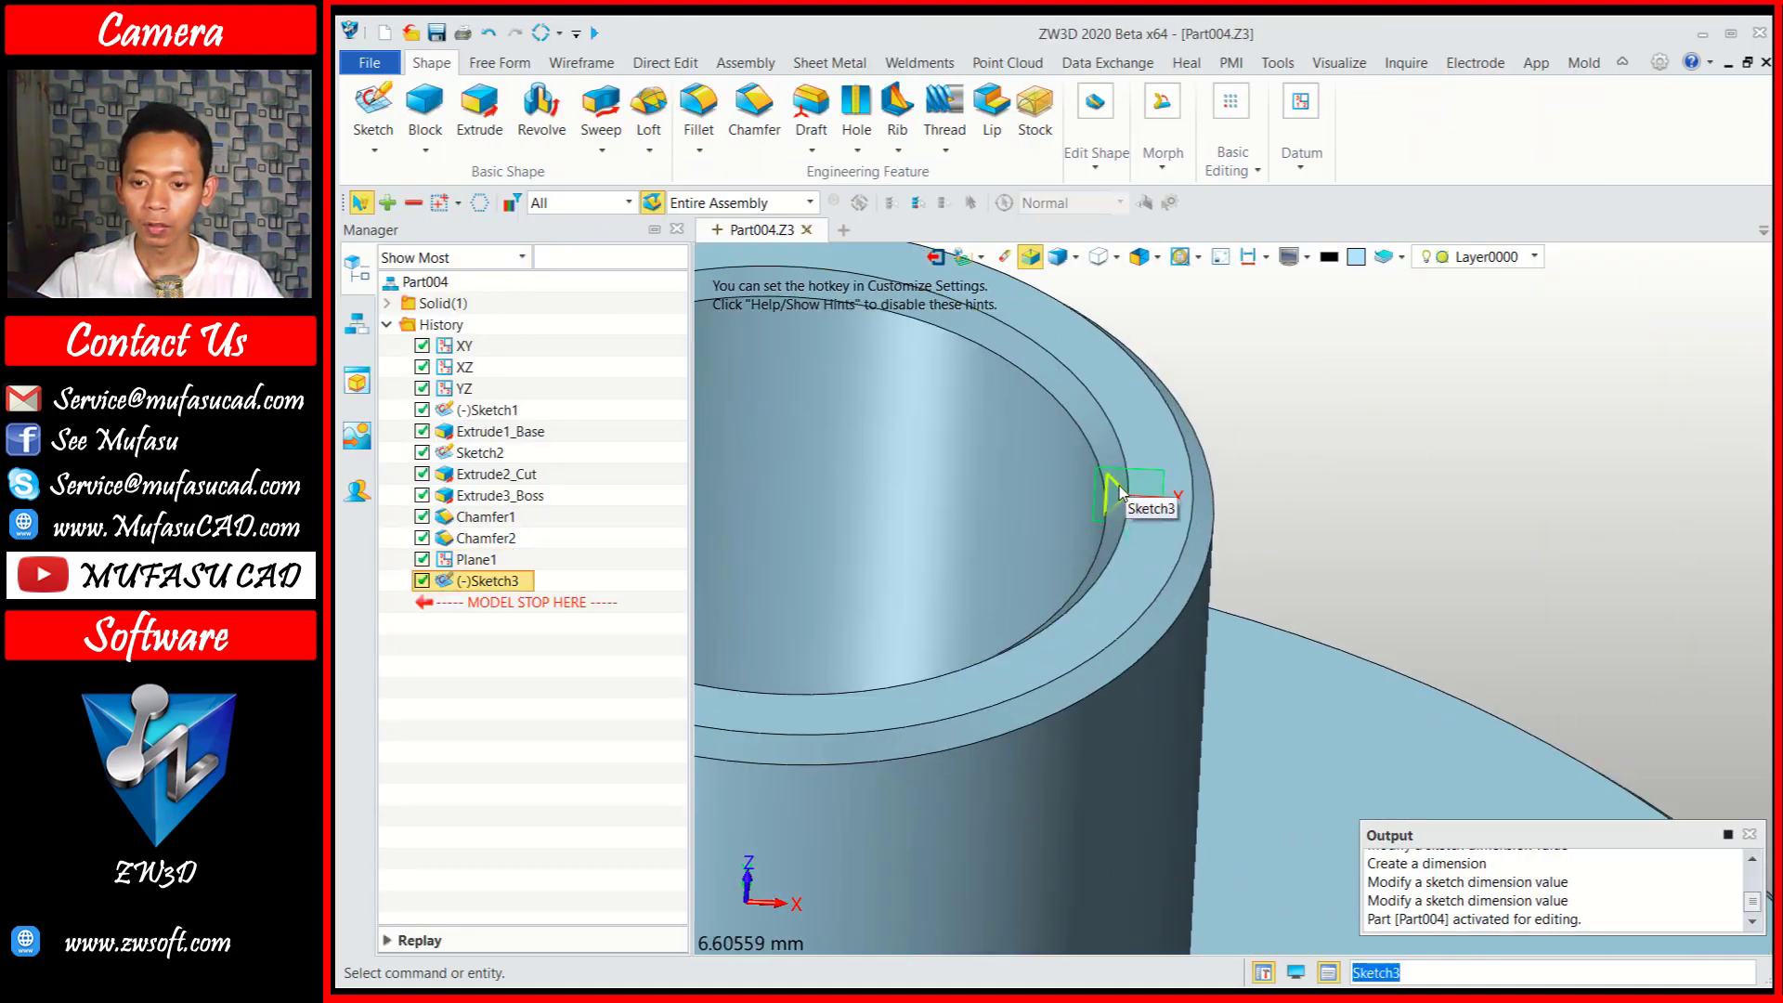
{"action": "left_click", "coordinate": [1117, 502]}
{"action": "left_click", "coordinate": [1243, 144]}
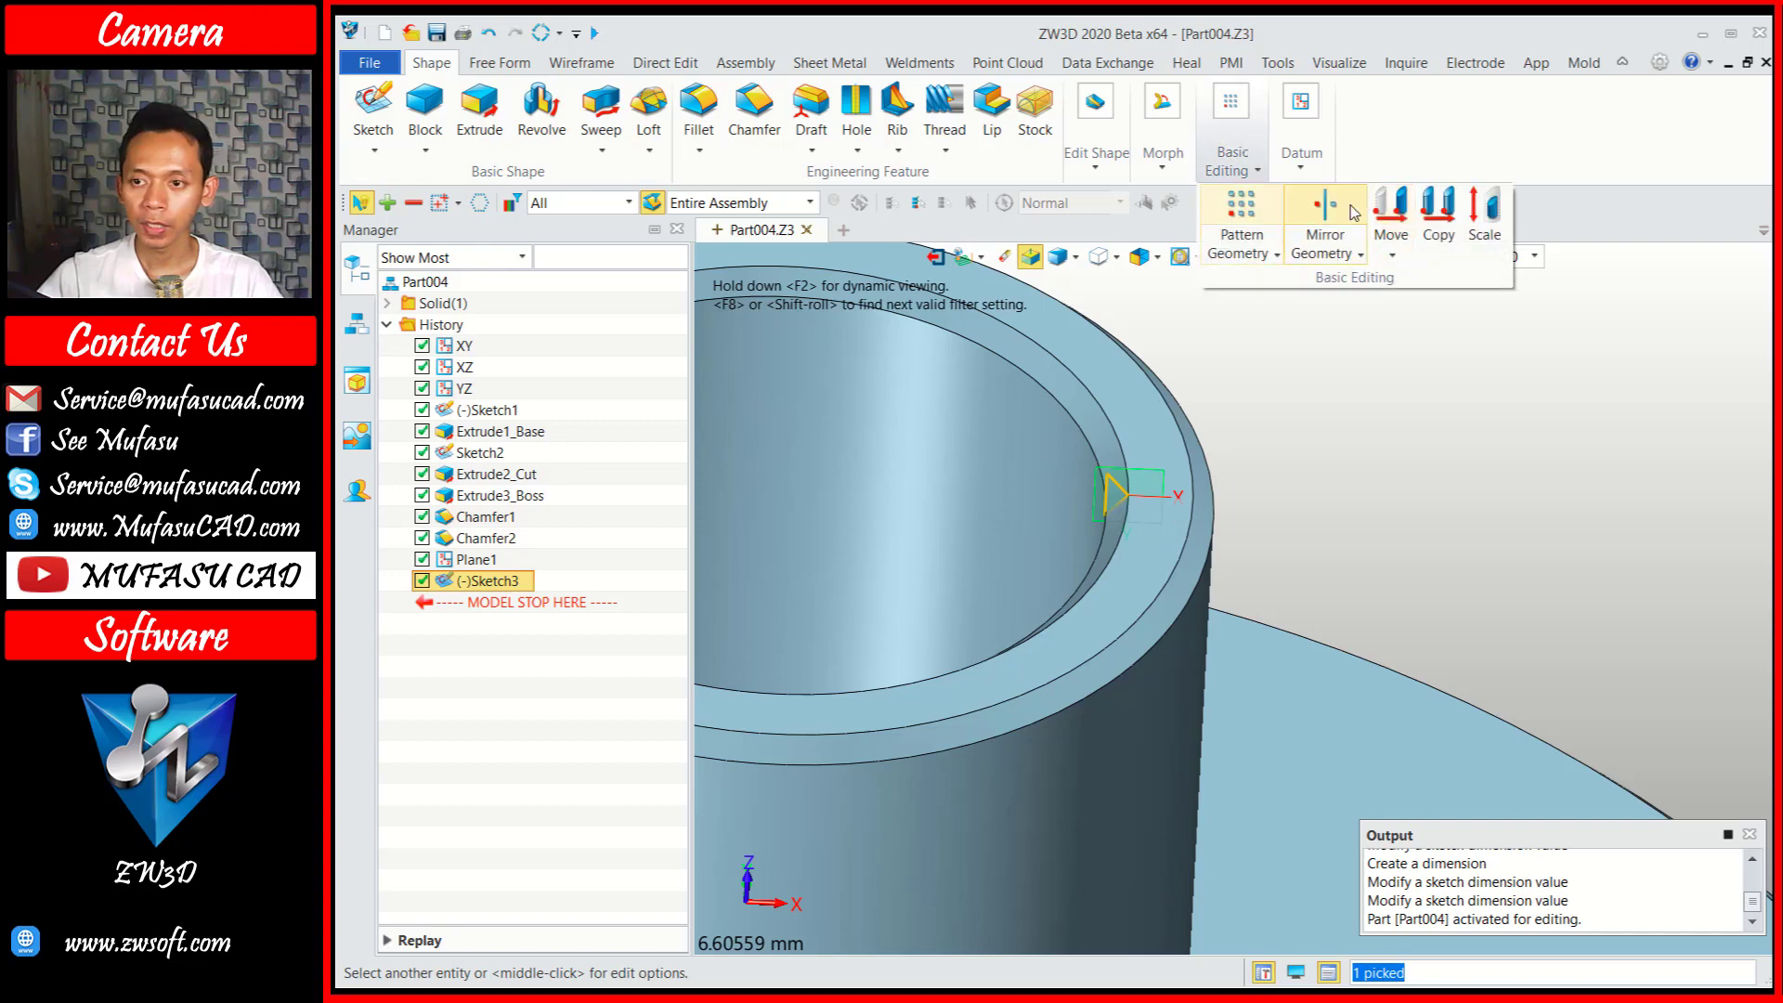
{"action": "left_click", "coordinate": [1390, 215]}
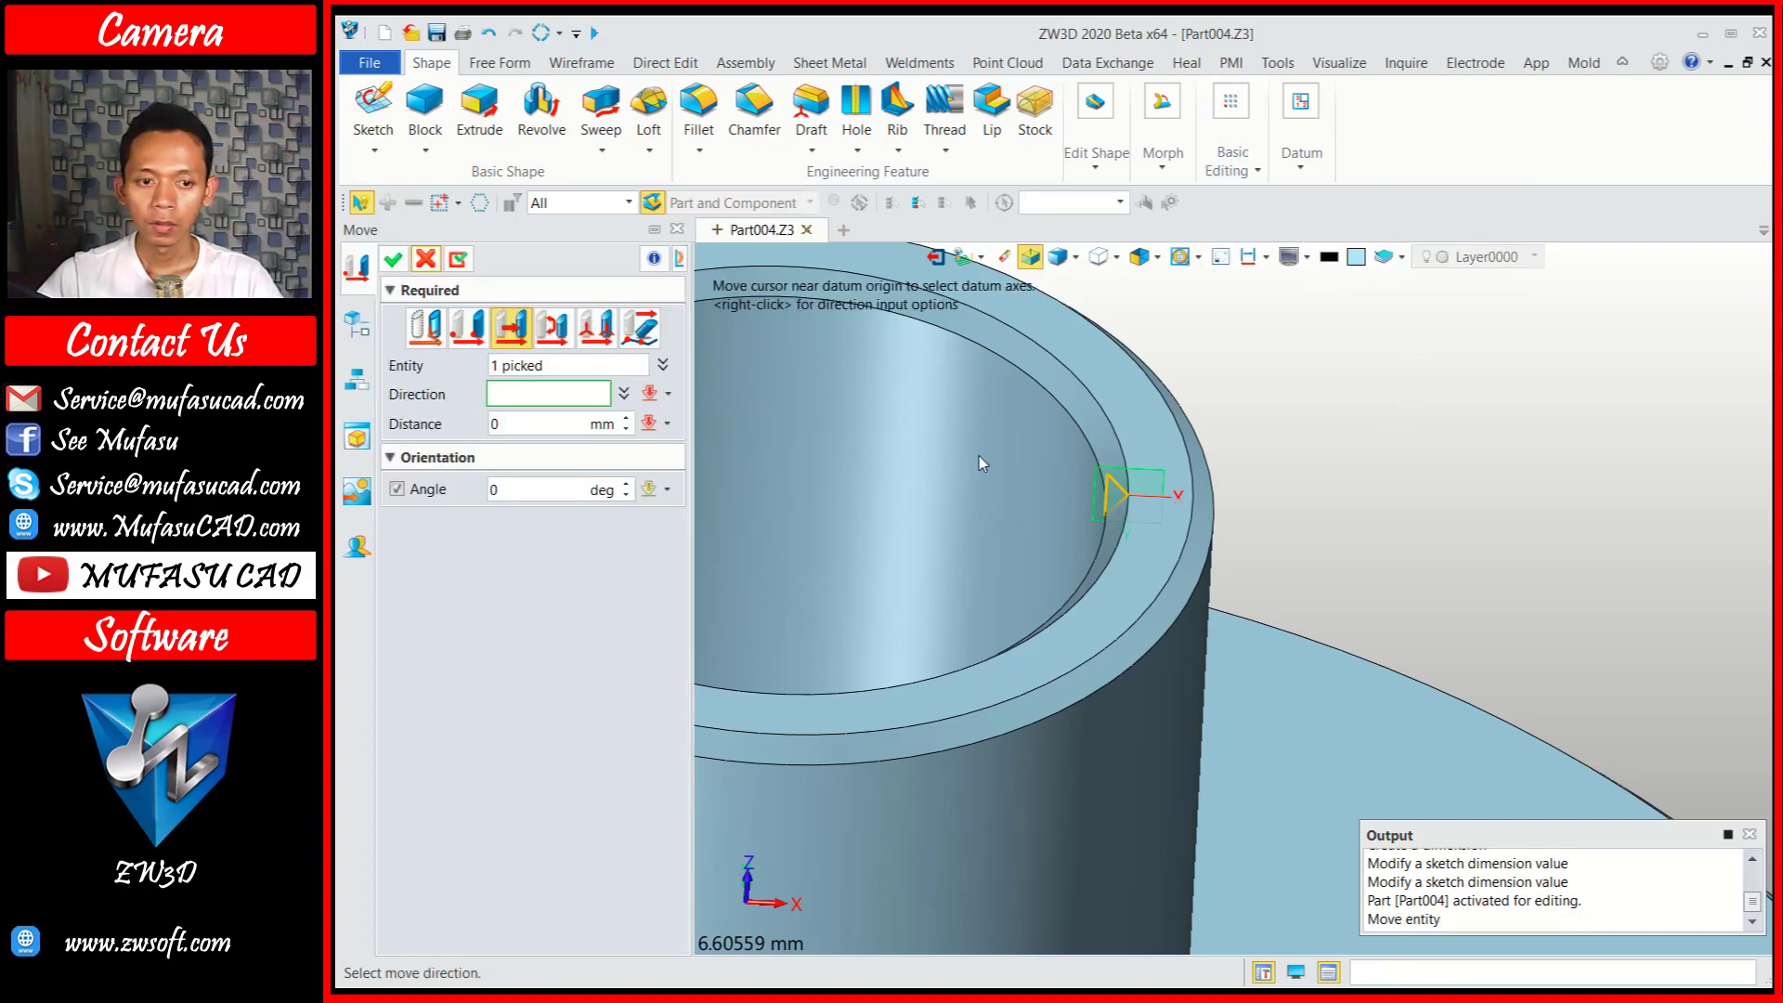
{"action": "scroll", "coordinate": [1198, 501], "scroll_direction": "down", "scroll_amount": 2}
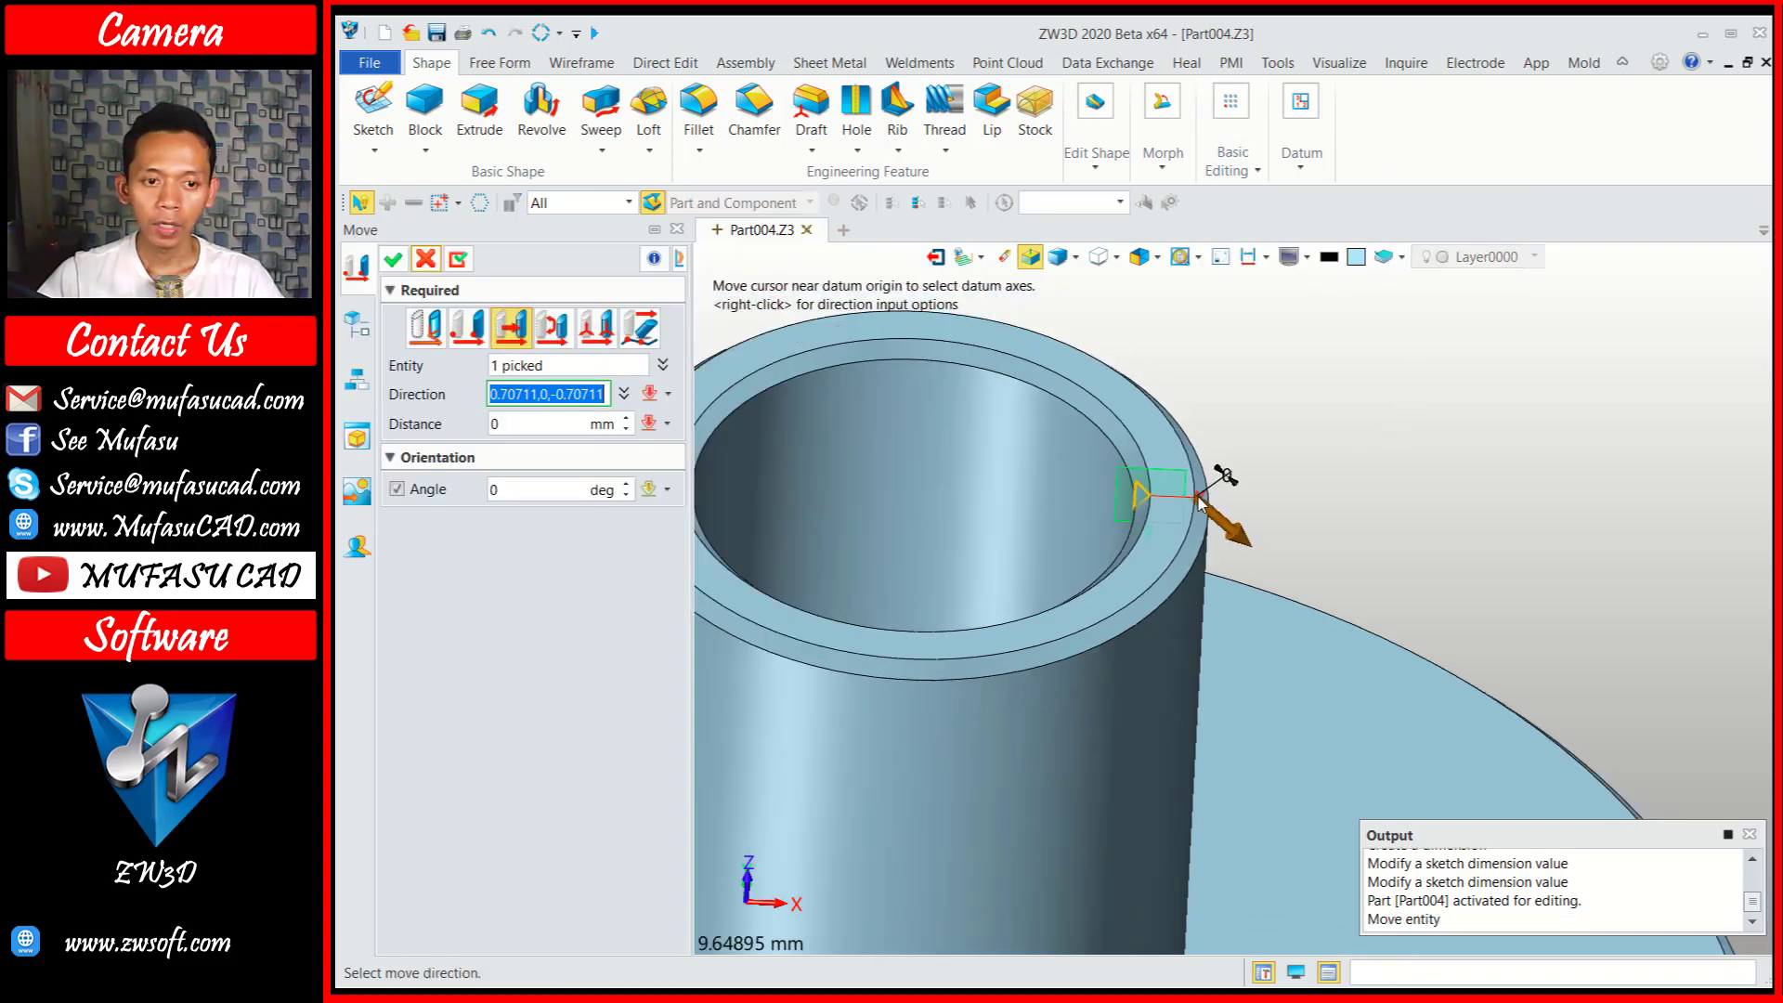
{"action": "left_click", "coordinate": [670, 393]}
{"action": "left_click", "coordinate": [720, 459]}
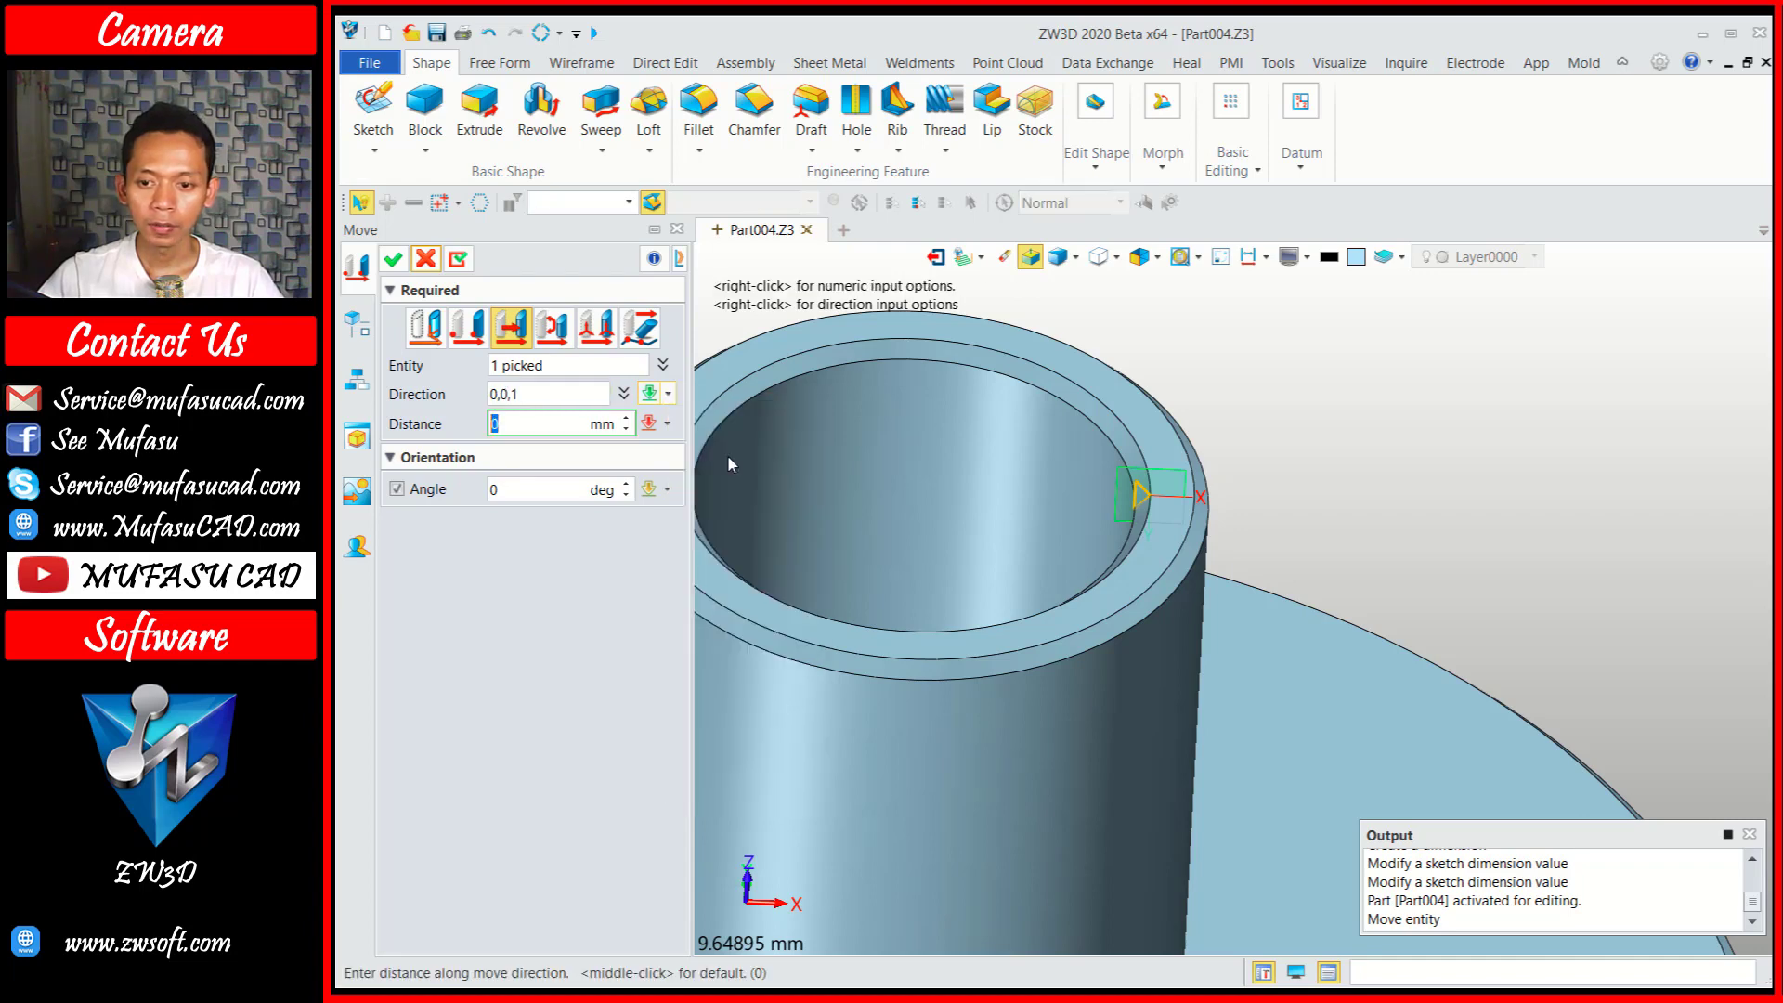
{"action": "left_click", "coordinate": [628, 417]}
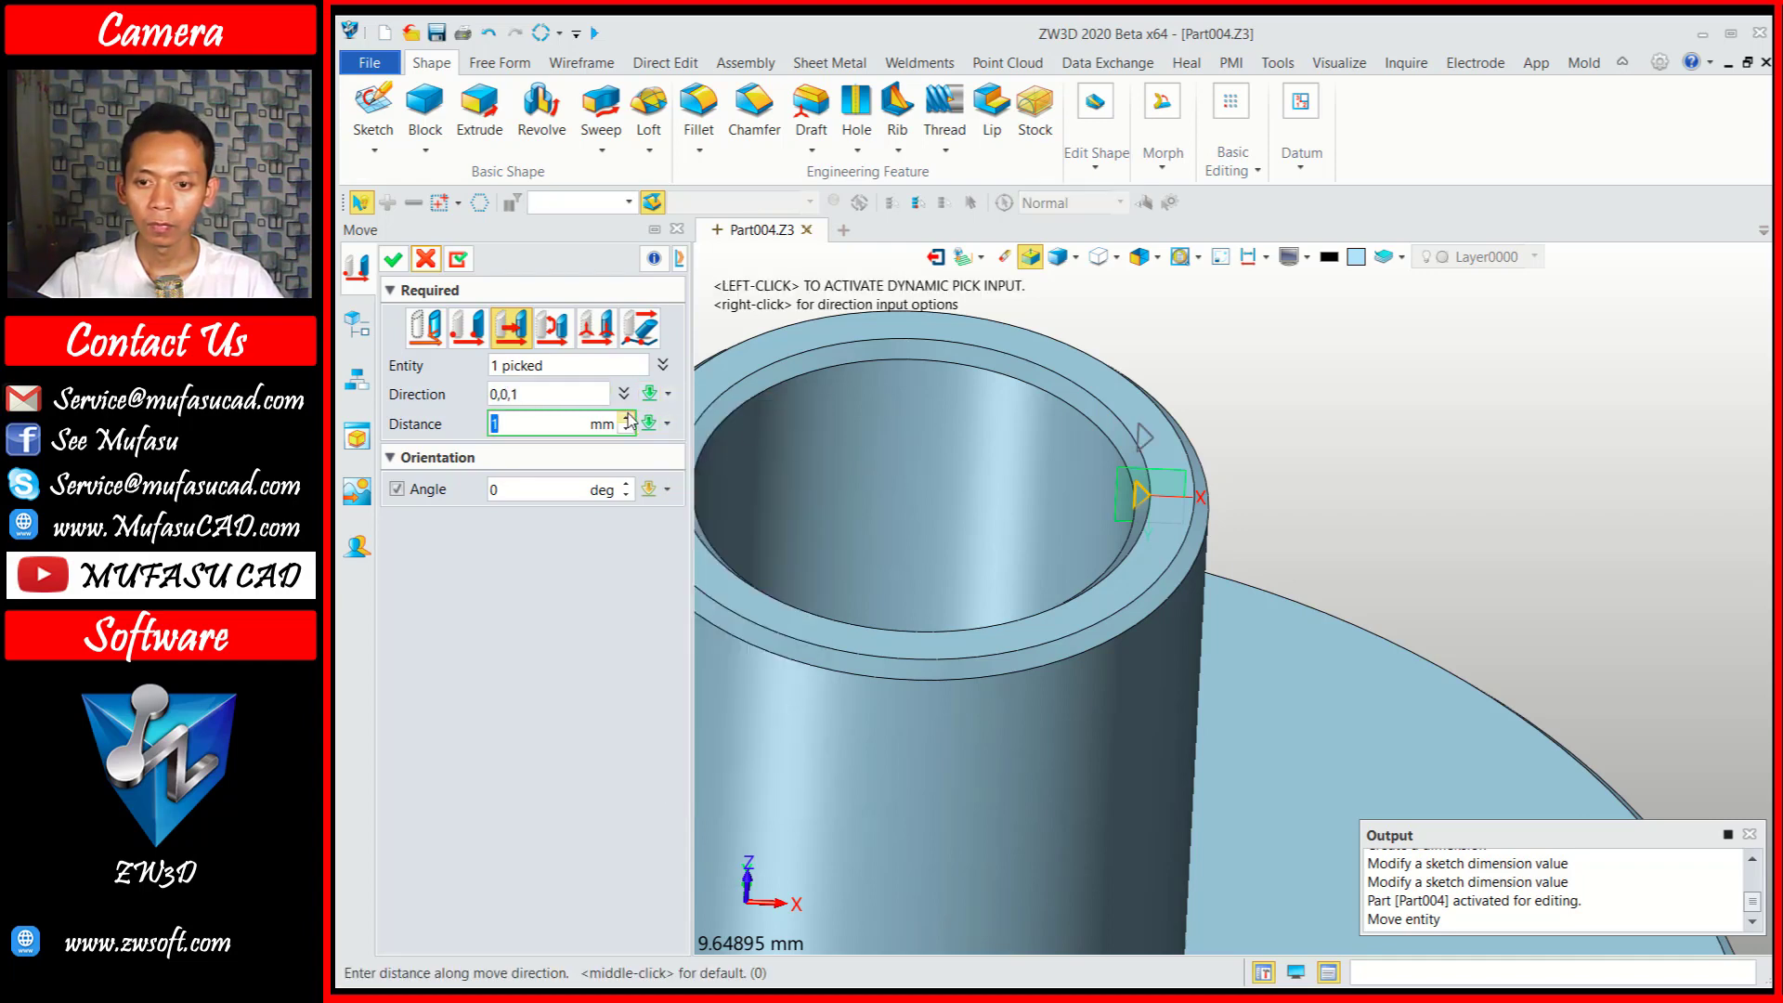
{"action": "left_click", "coordinate": [393, 264]}
Cut a thread into the tube's bore with the moved triangular sketch as profile, using 17 turns, distance -1 mm and reversed spiral direction.
{"action": "scroll", "coordinate": [1279, 460], "scroll_direction": "down", "scroll_amount": 3}
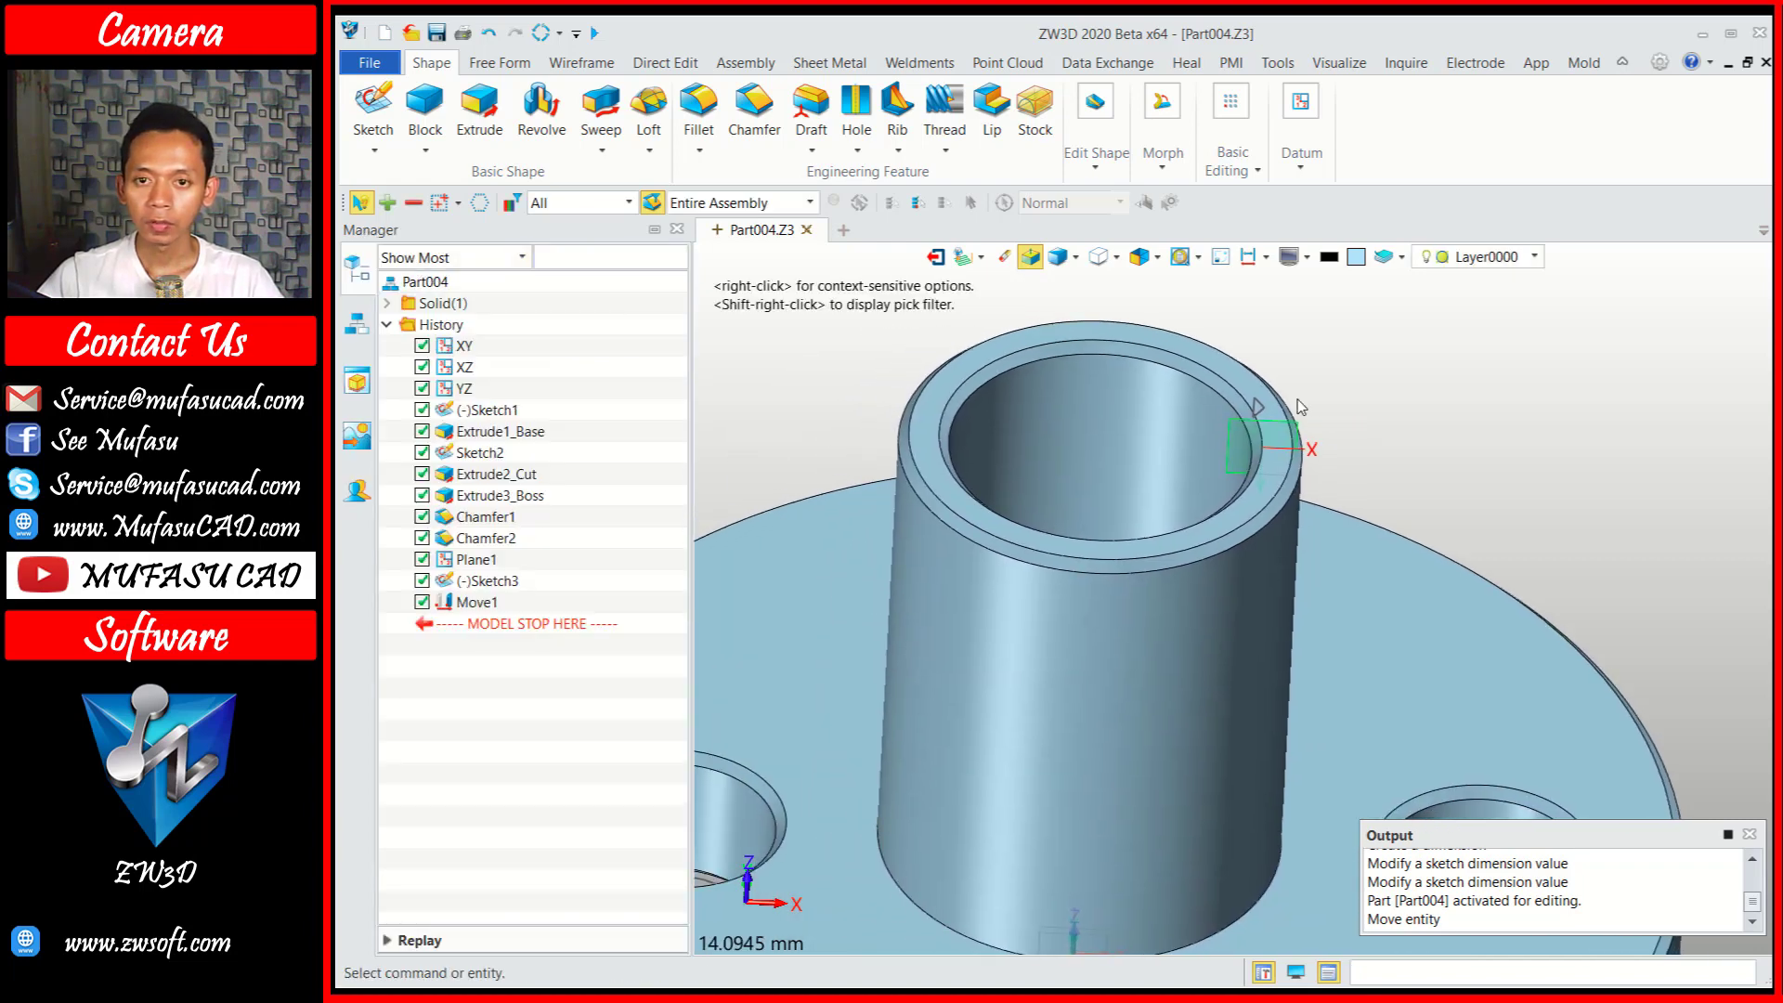
{"action": "left_click", "coordinate": [944, 107]}
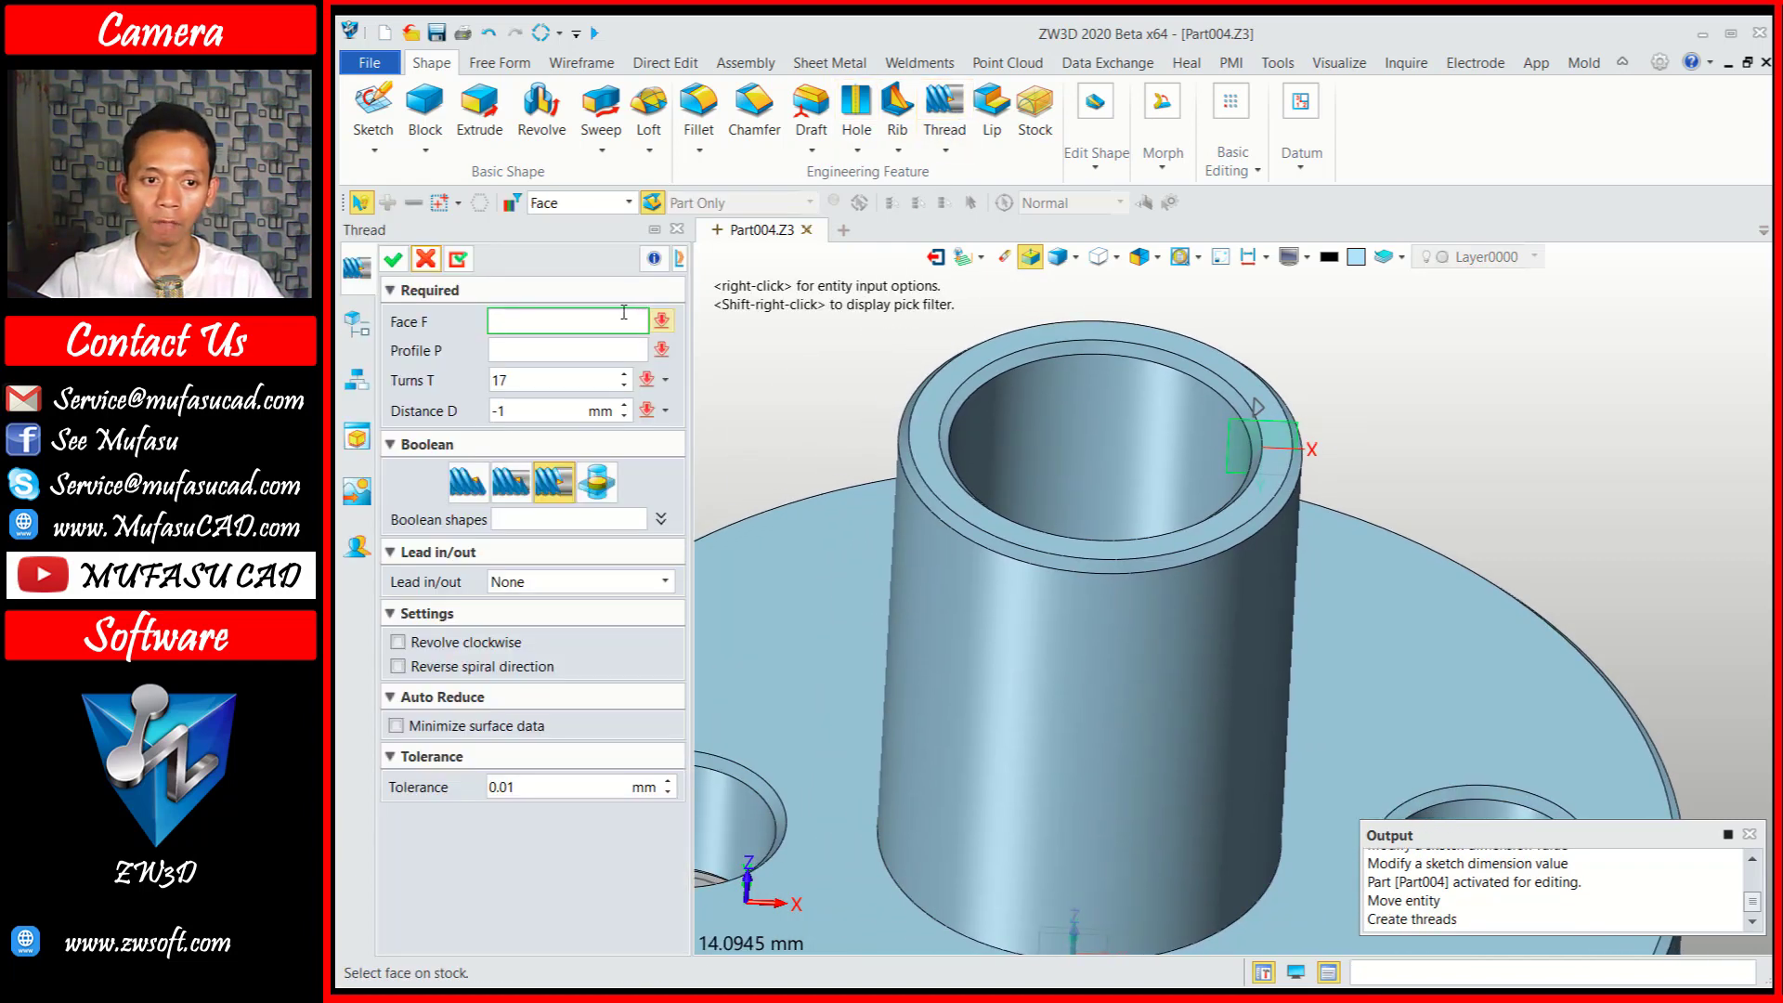
{"action": "left_click", "coordinate": [1088, 425]}
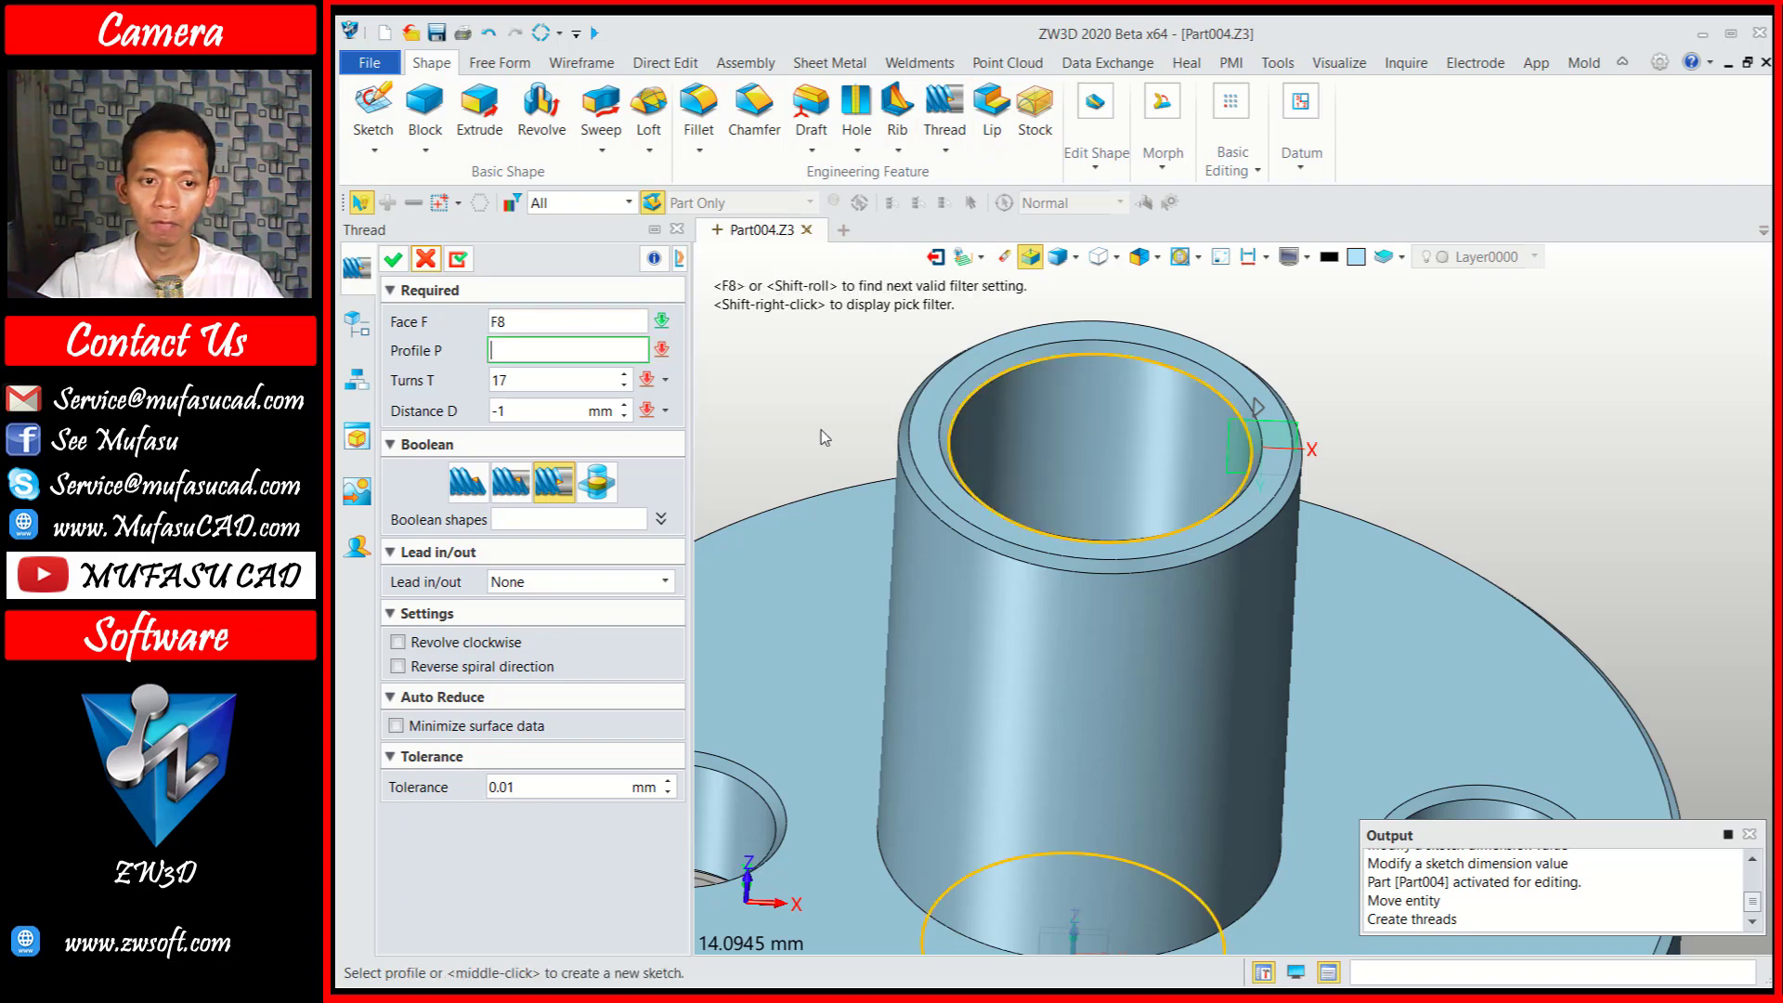
{"action": "left_click", "coordinate": [1273, 397]}
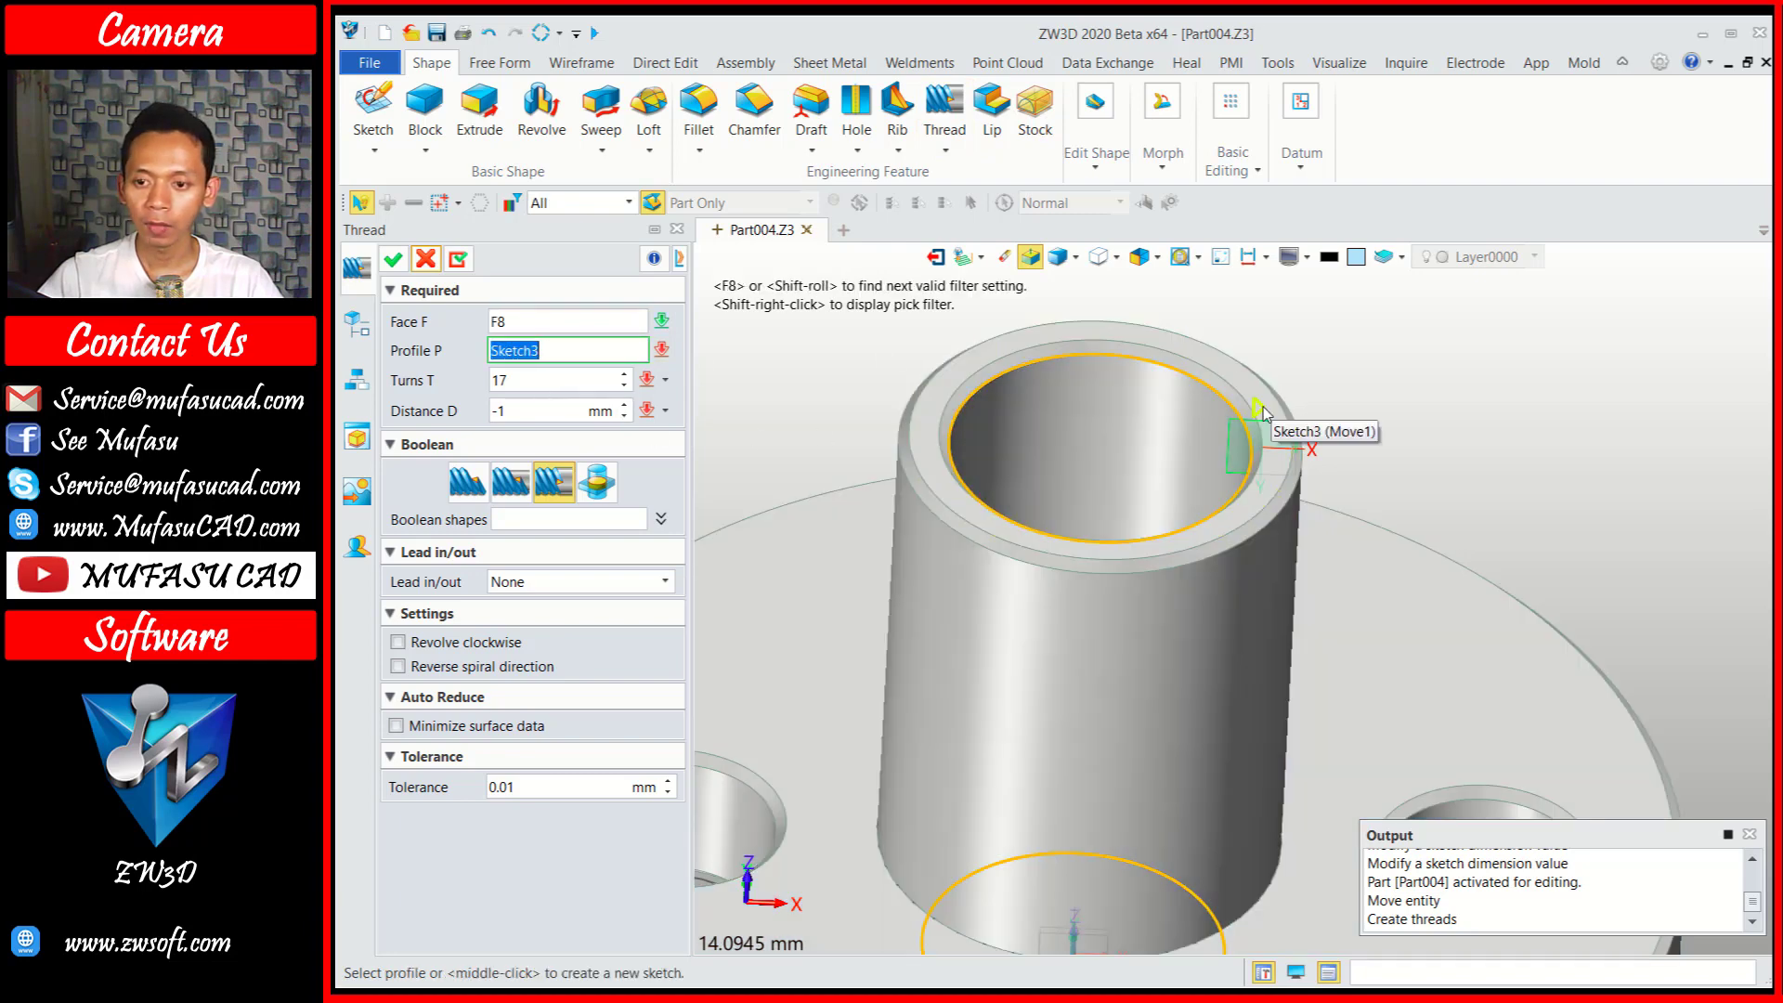
{"action": "left_click", "coordinate": [1268, 420]}
{"action": "scroll", "coordinate": [1426, 422], "scroll_direction": "down", "scroll_amount": 2}
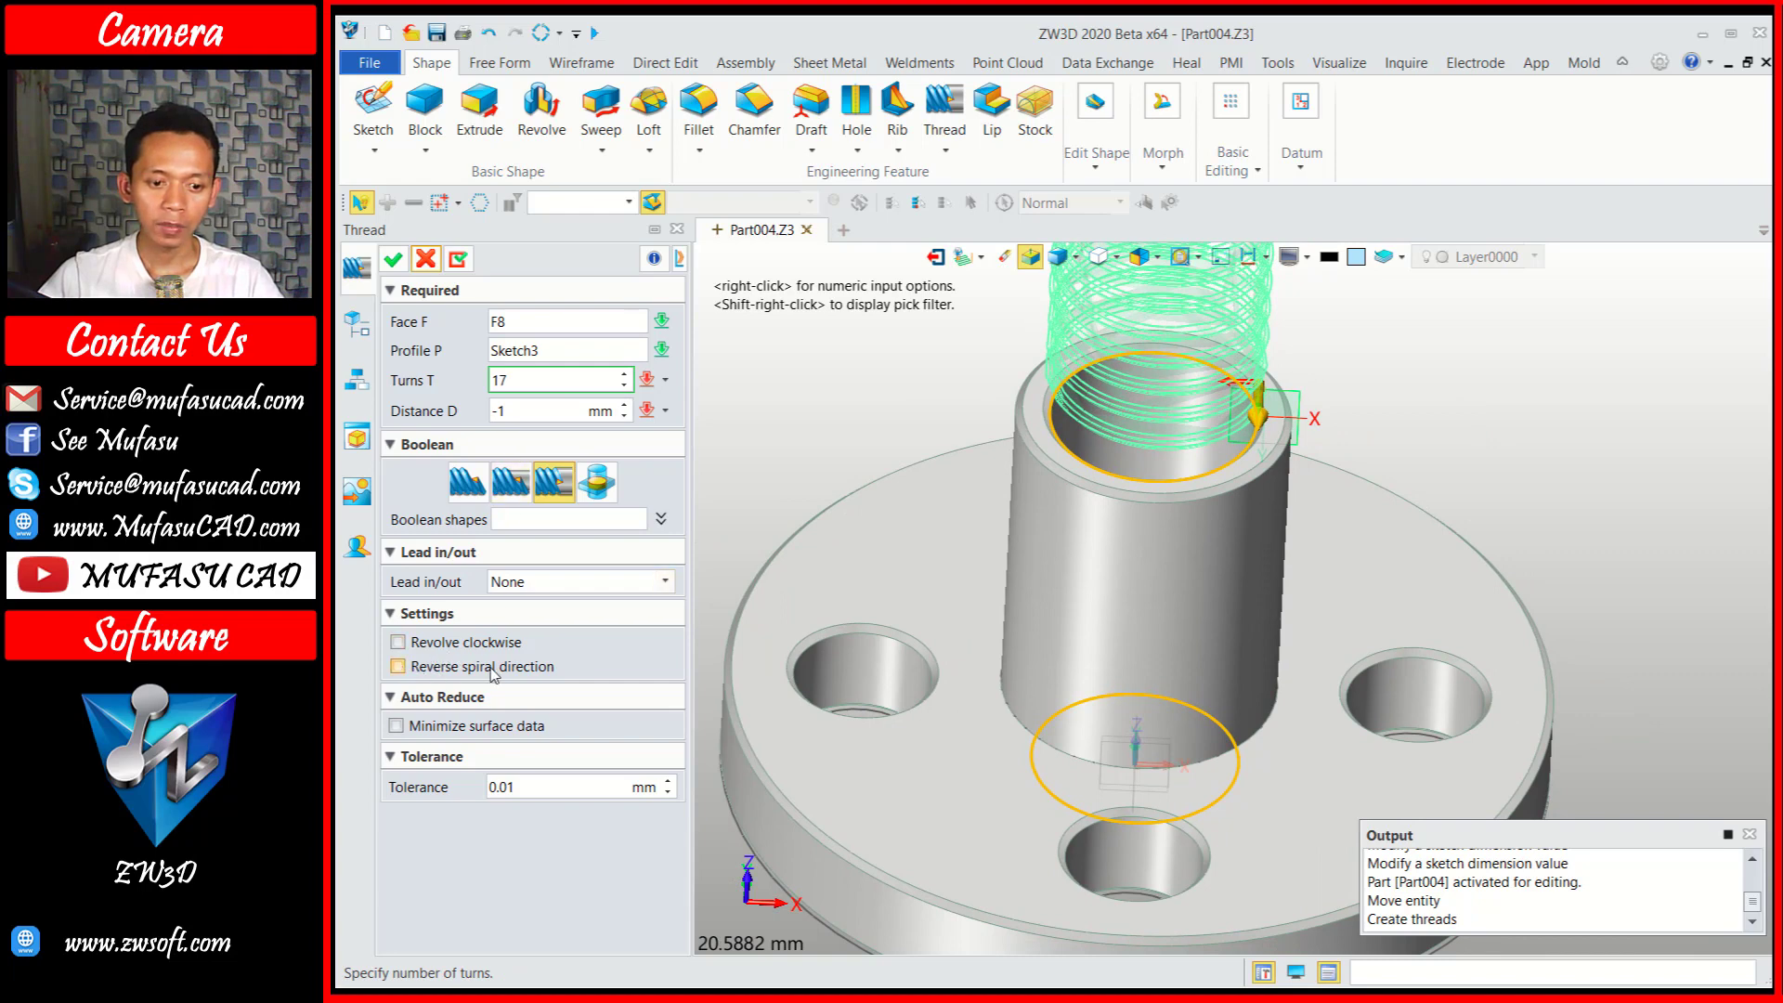
{"action": "left_click", "coordinate": [398, 666]}
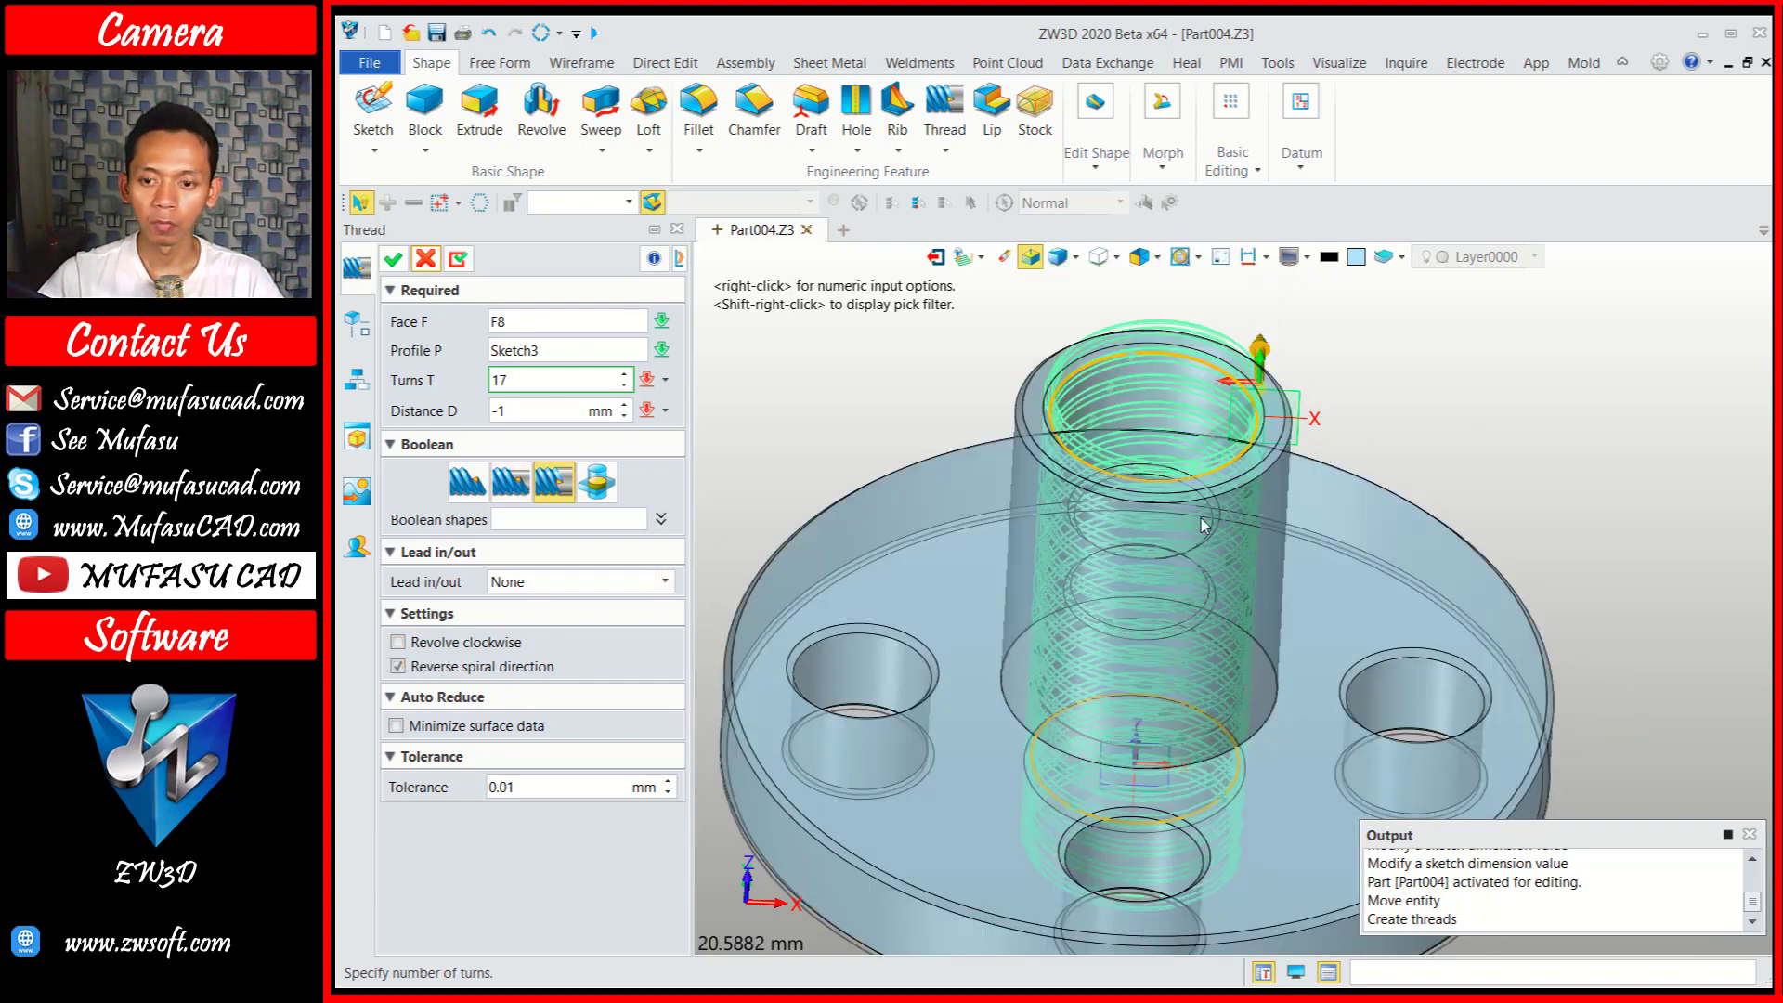
{"action": "scroll", "coordinate": [1209, 495], "scroll_direction": "down", "scroll_amount": 1}
{"action": "scroll", "coordinate": [1293, 467], "scroll_direction": "down", "scroll_amount": 1}
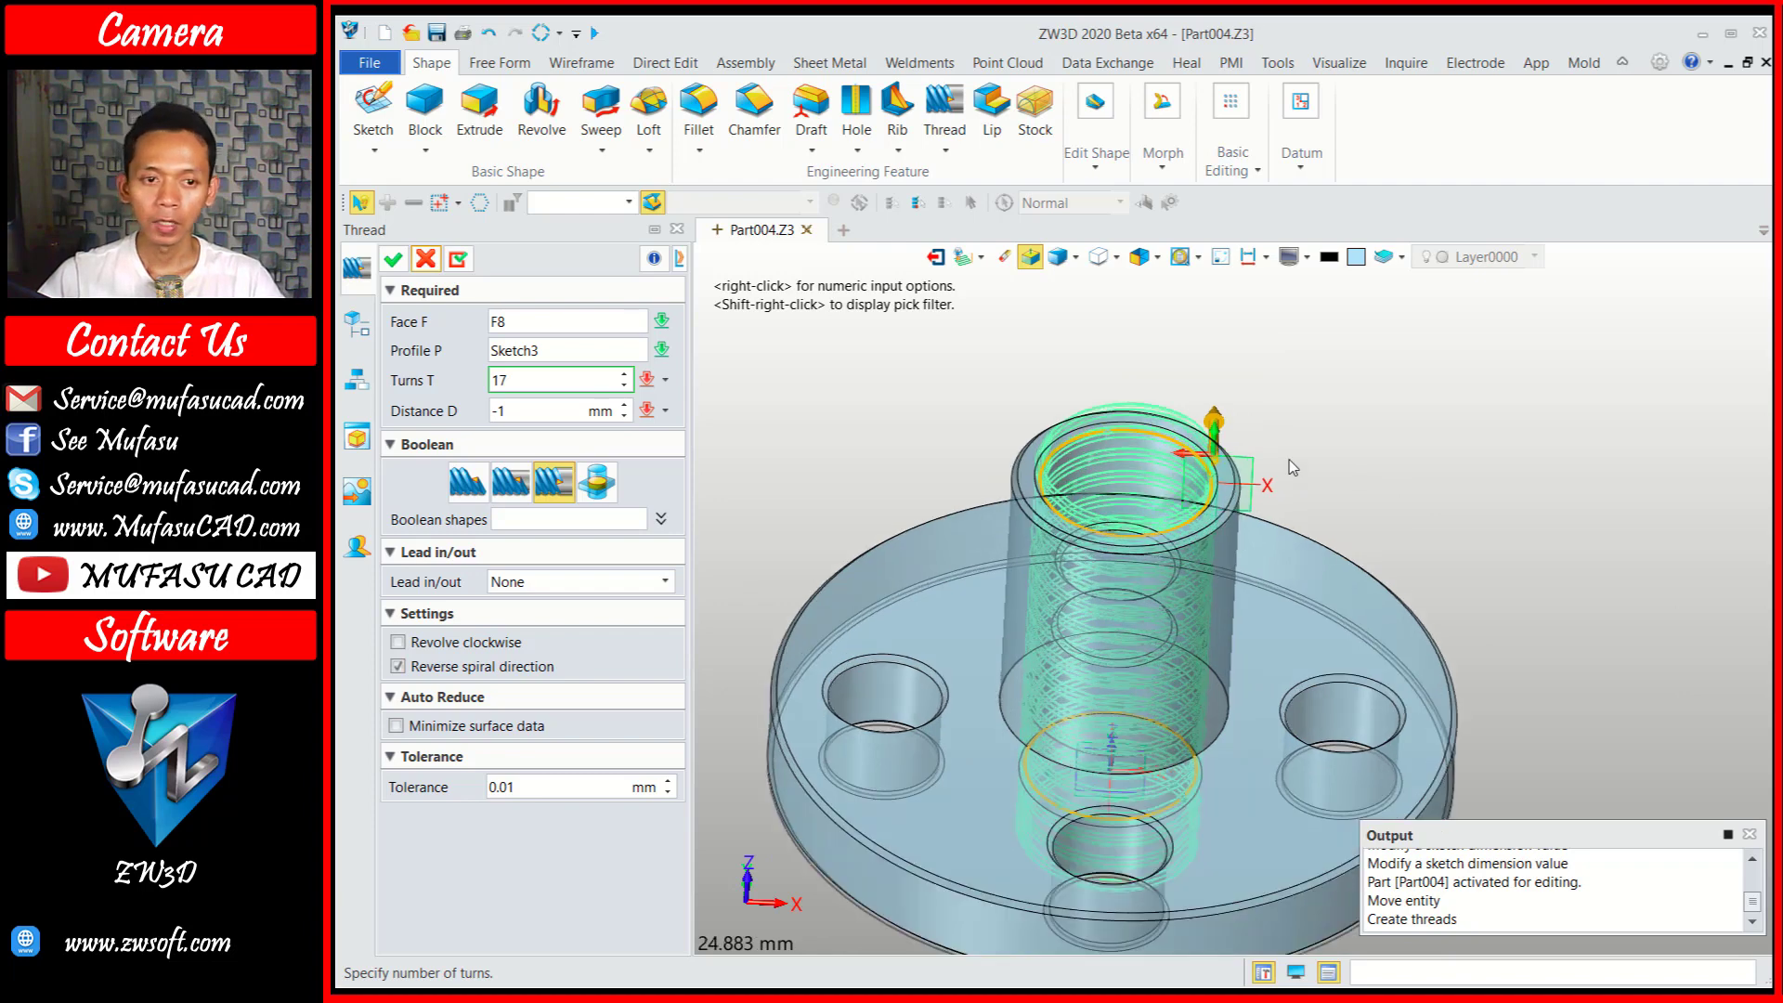
{"action": "left_click", "coordinate": [393, 260]}
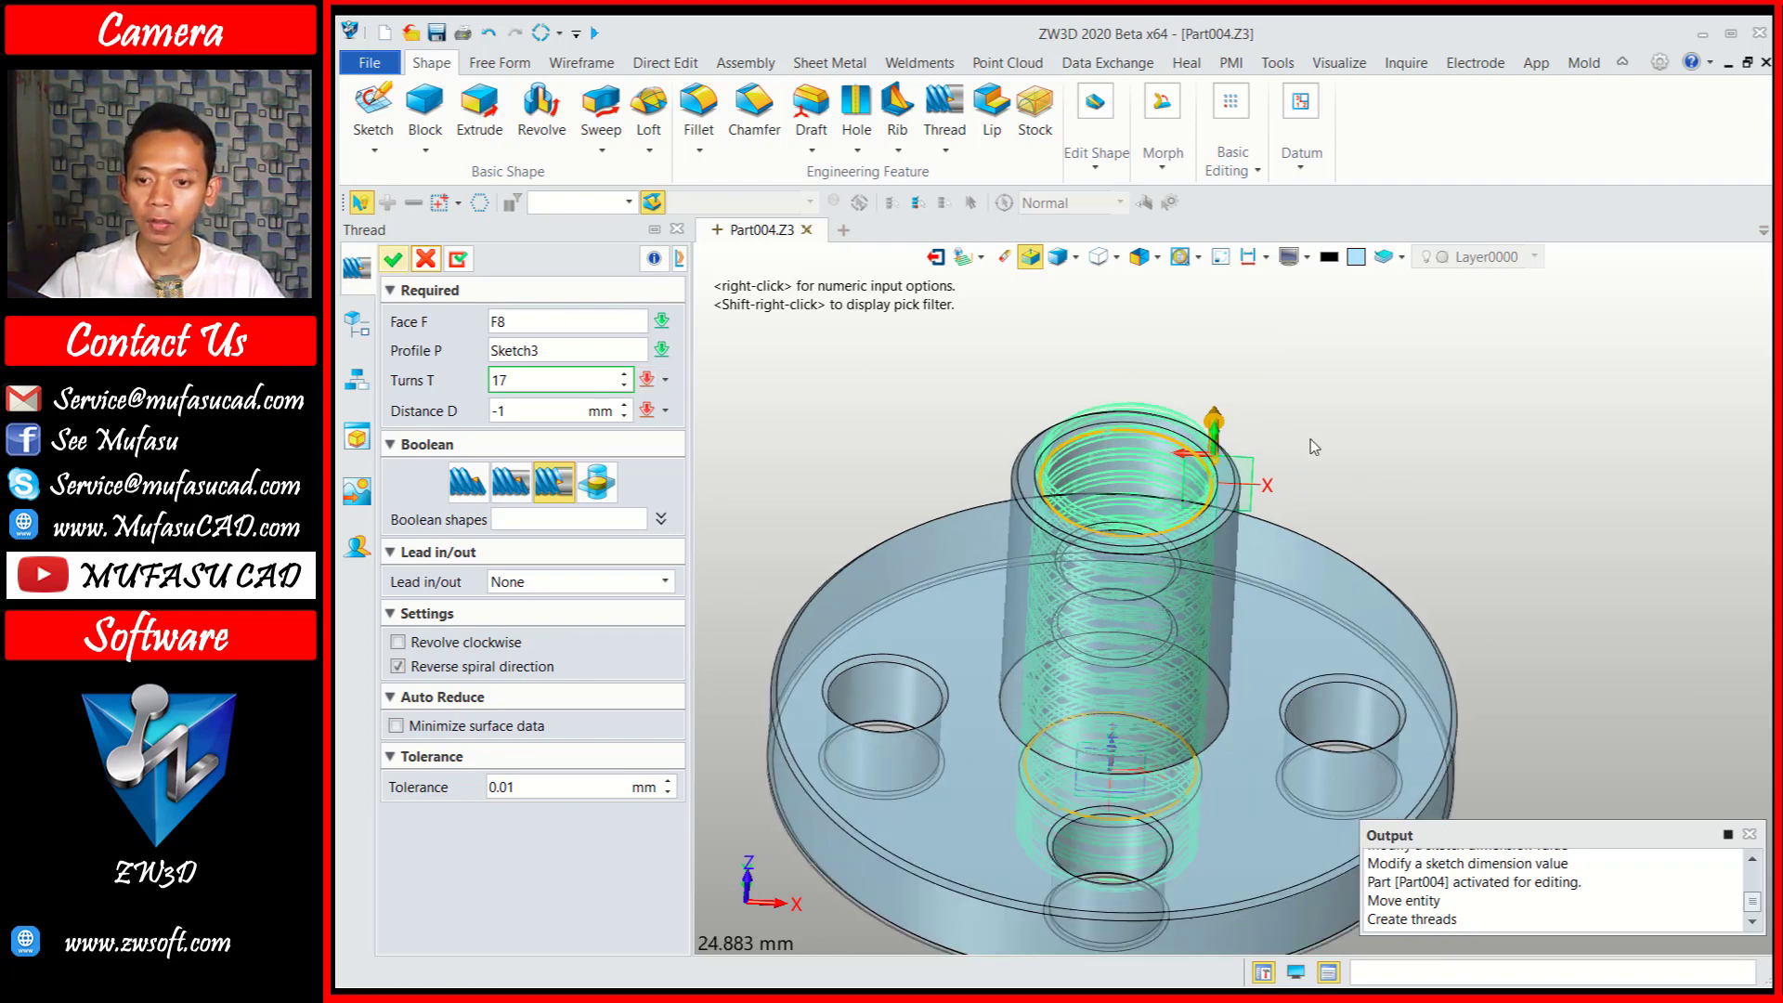
{"action": "middle_click_drag", "start_coordinate": [1313, 438], "coordinate": [1387, 495]}
{"action": "scroll", "coordinate": [1376, 535], "scroll_direction": "down", "scroll_amount": 3}
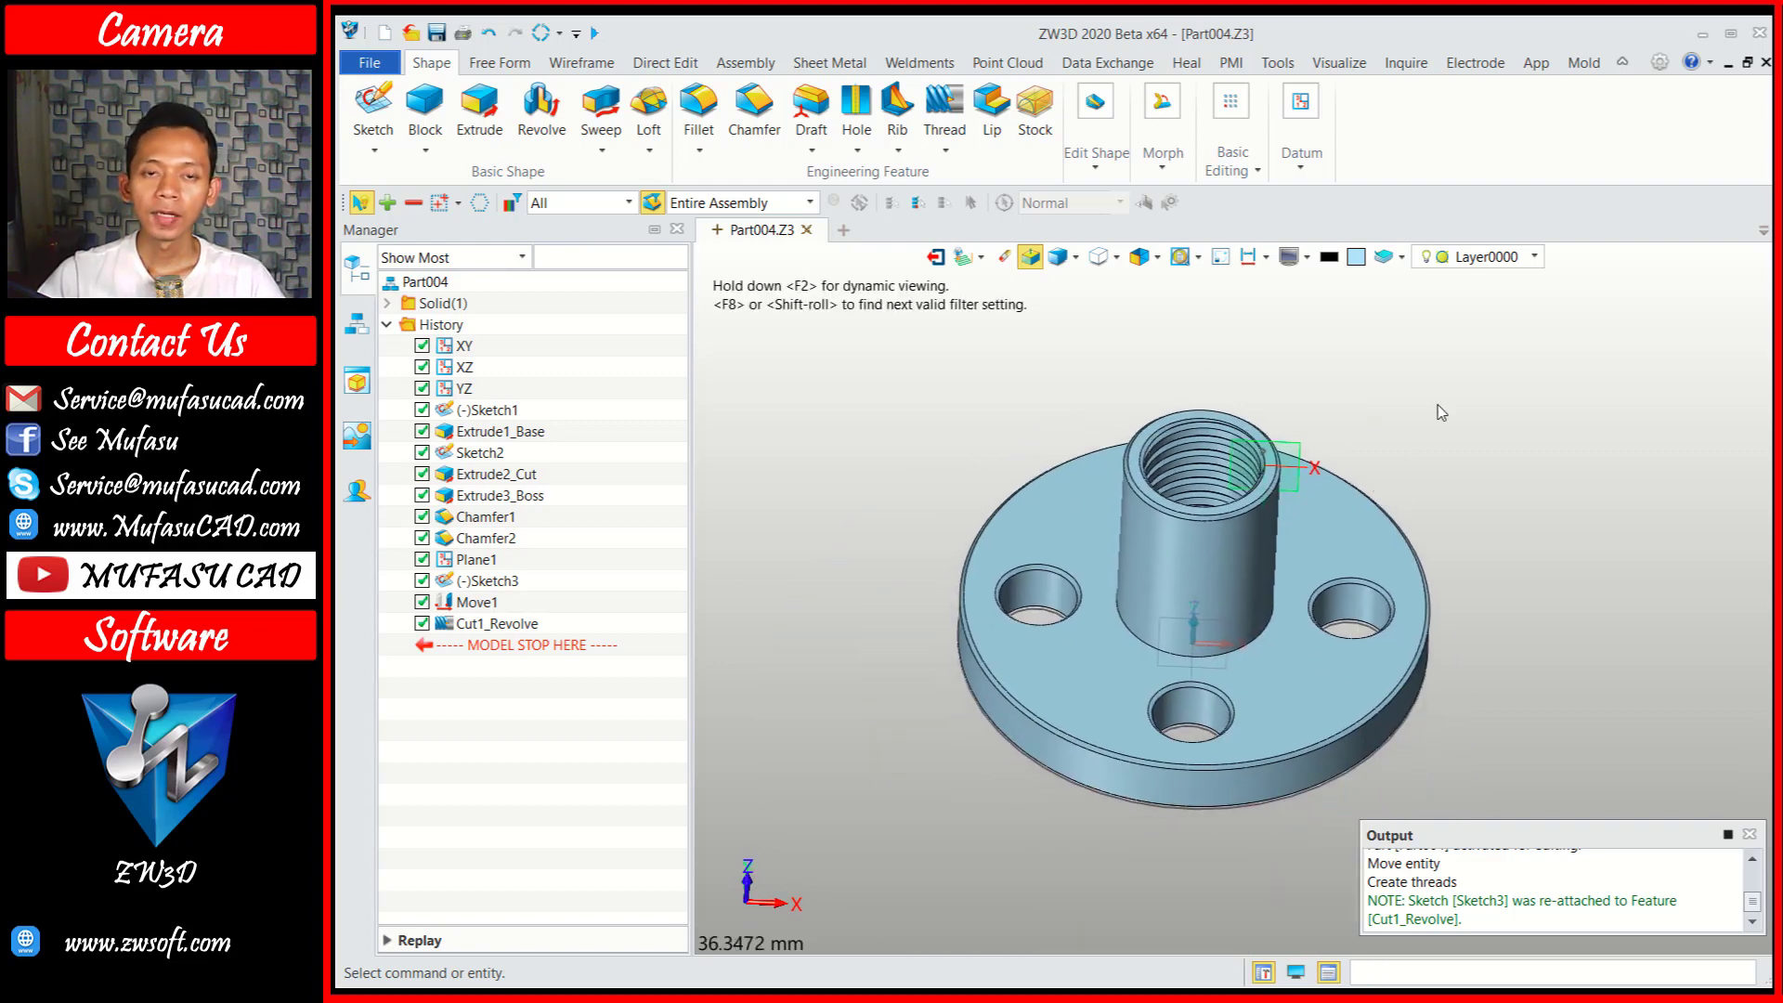